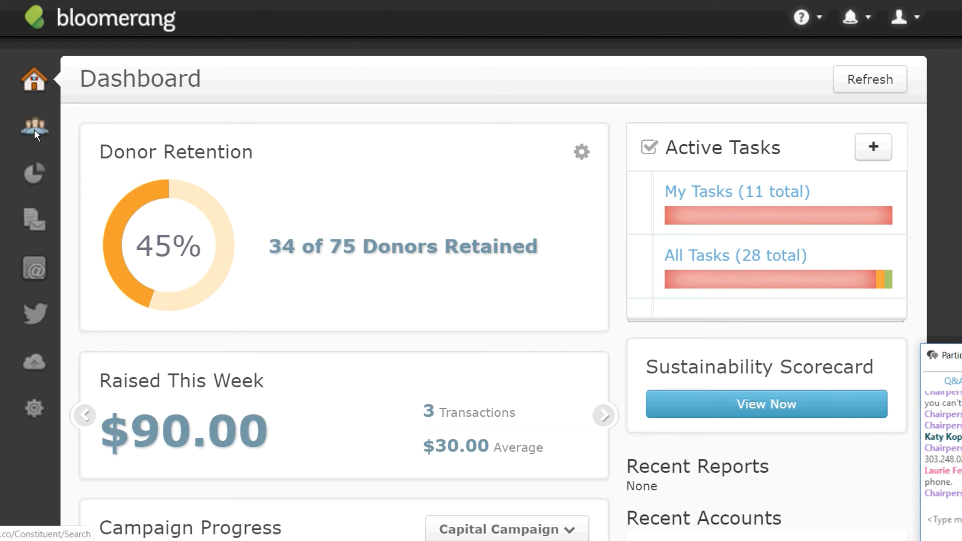
Search constituents for the donor's name and show the 11 matching results.
click(34, 129)
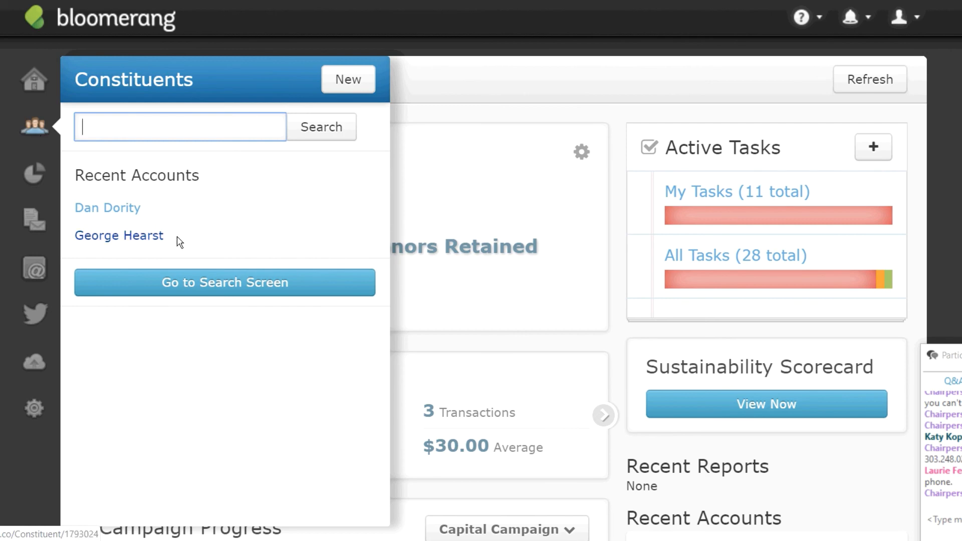
click(144, 238)
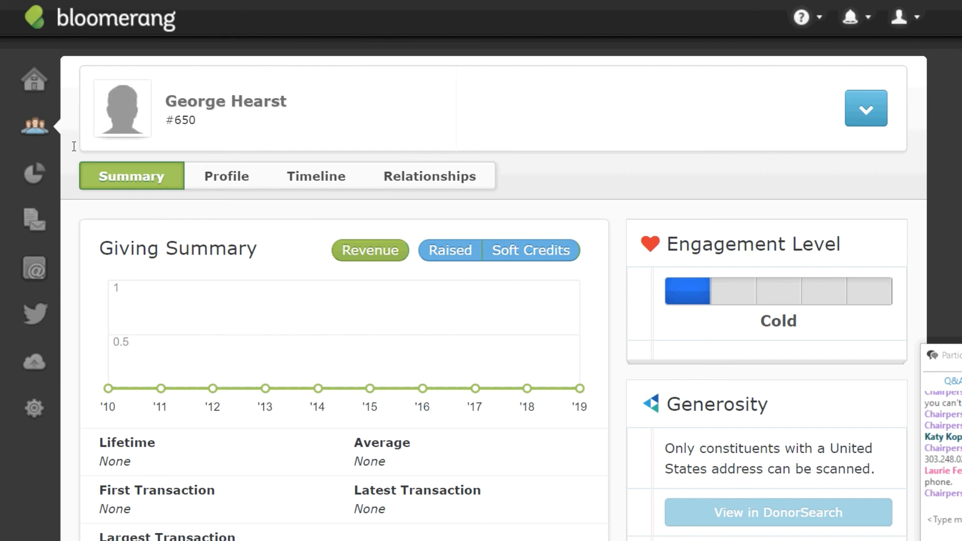
click(45, 128)
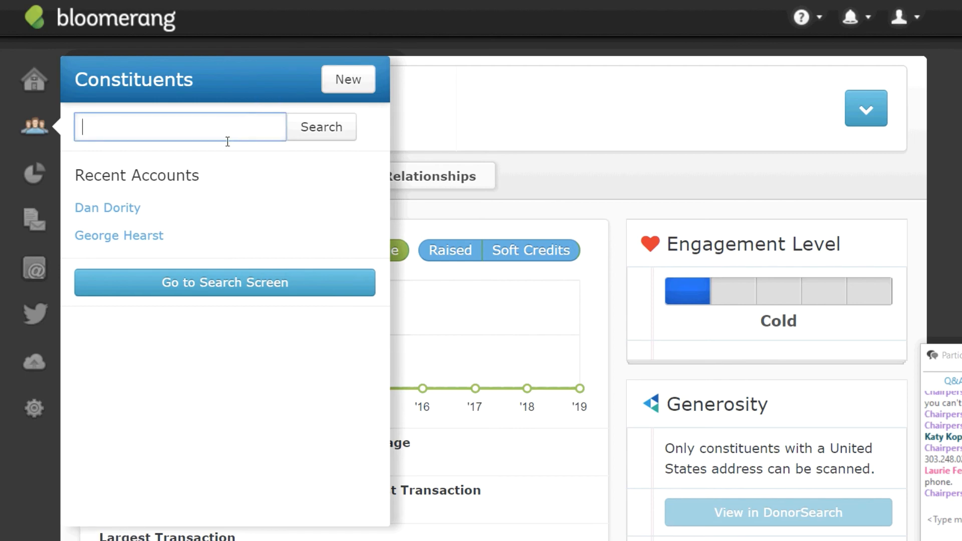
text(george hearst)
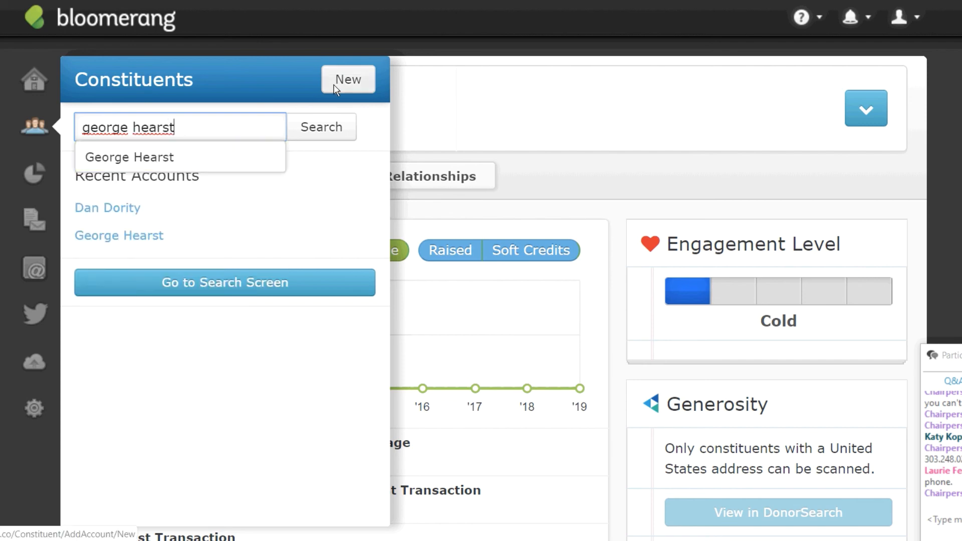
click(136, 151)
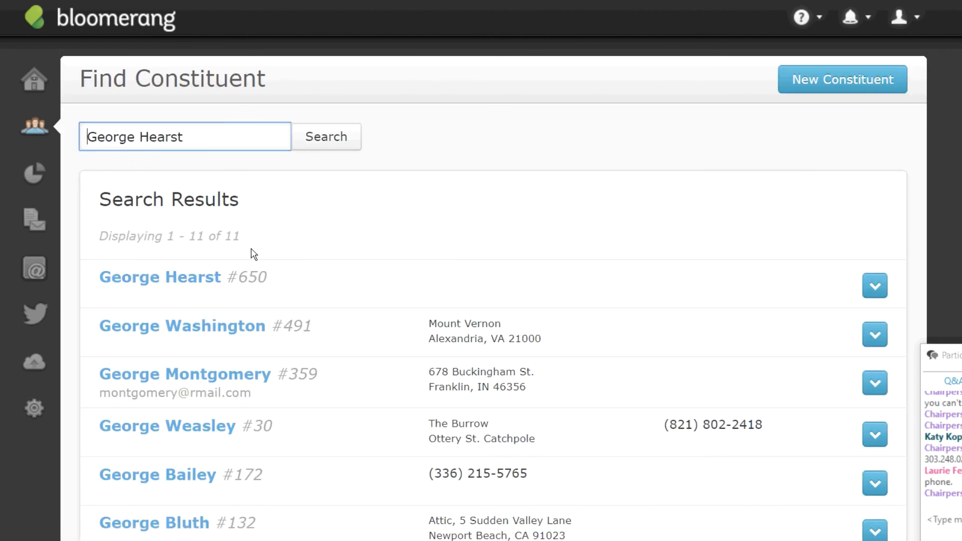
Open the donor's record and start a New Pledge from the blue actions dropdown.
click(190, 279)
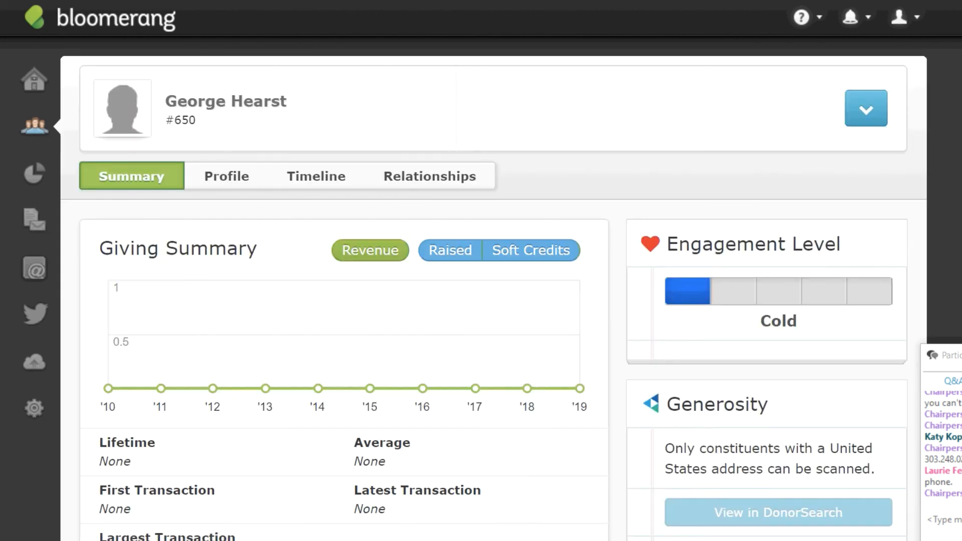
click(867, 106)
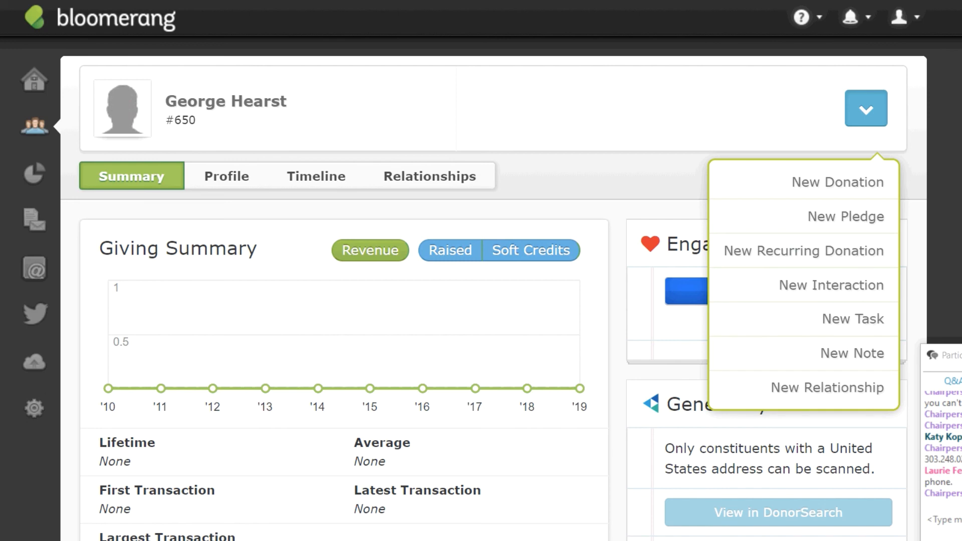
click(825, 215)
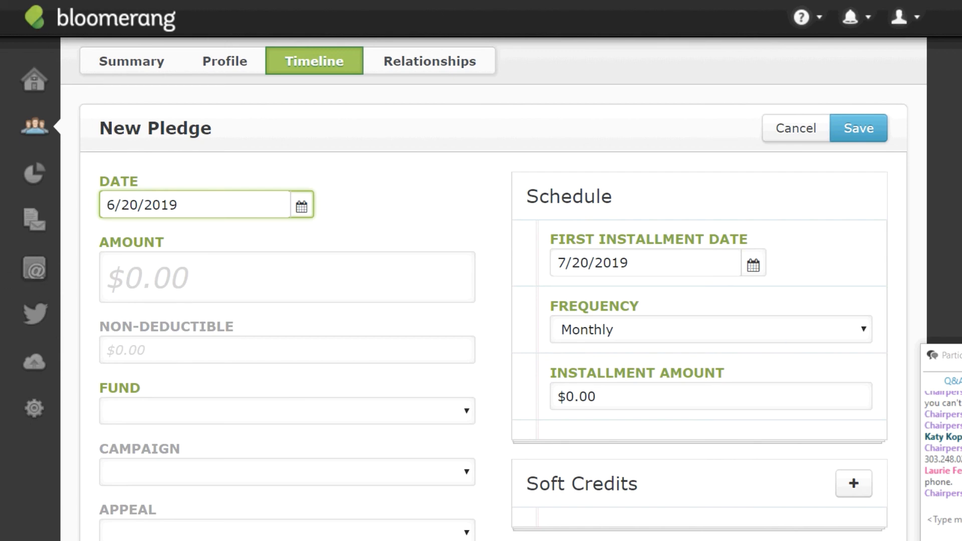
Enter a pledge amount of 1000 and assign it to the Unrestricted fund.
click(159, 283)
text(1000)
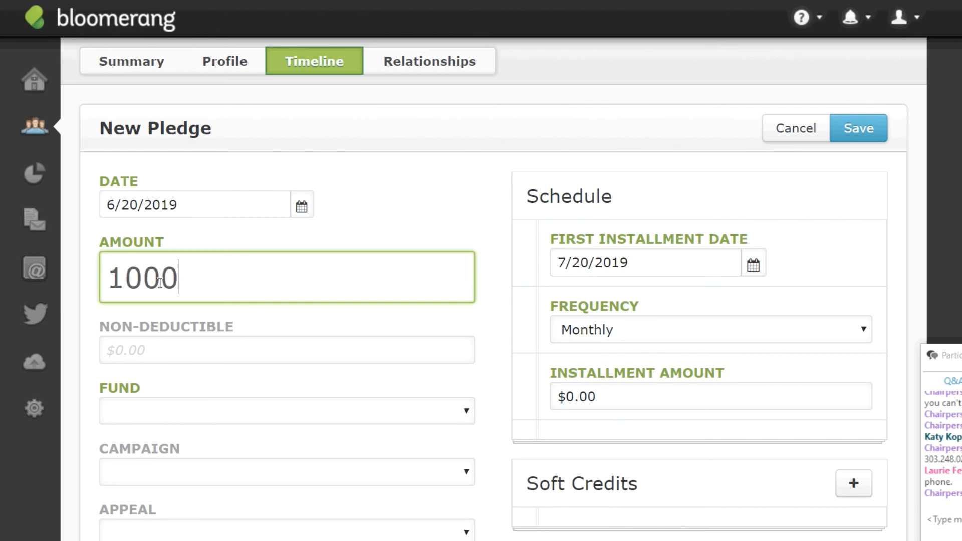
scroll(277, 427, down, 3)
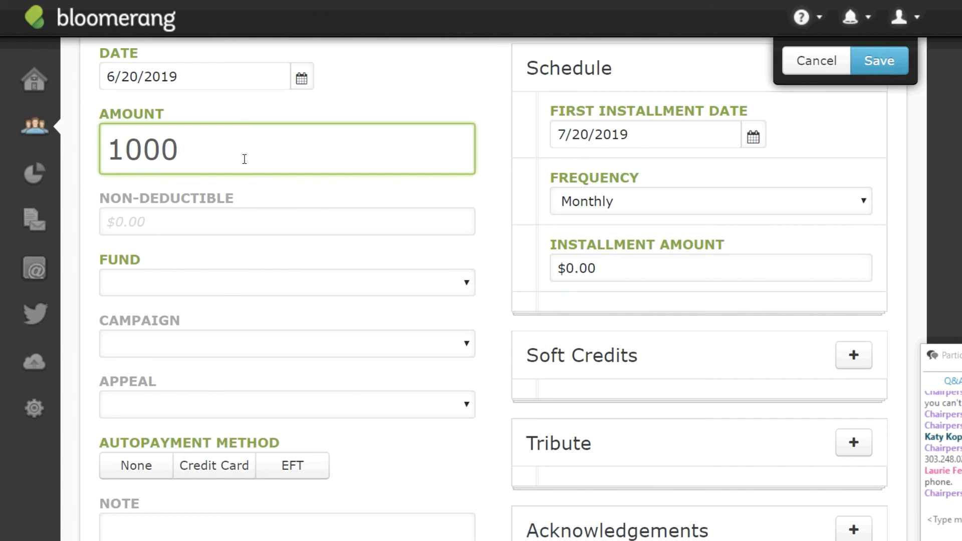
click(468, 289)
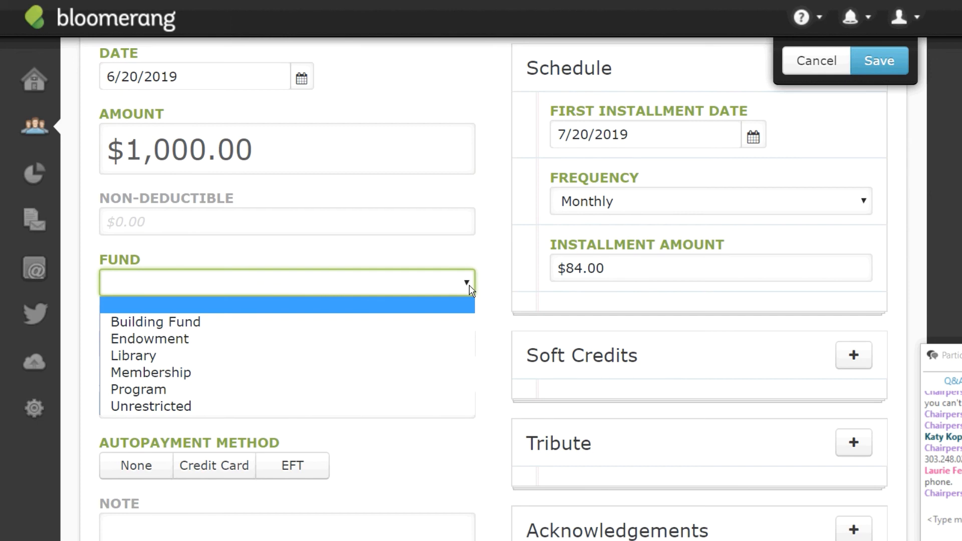
click(191, 406)
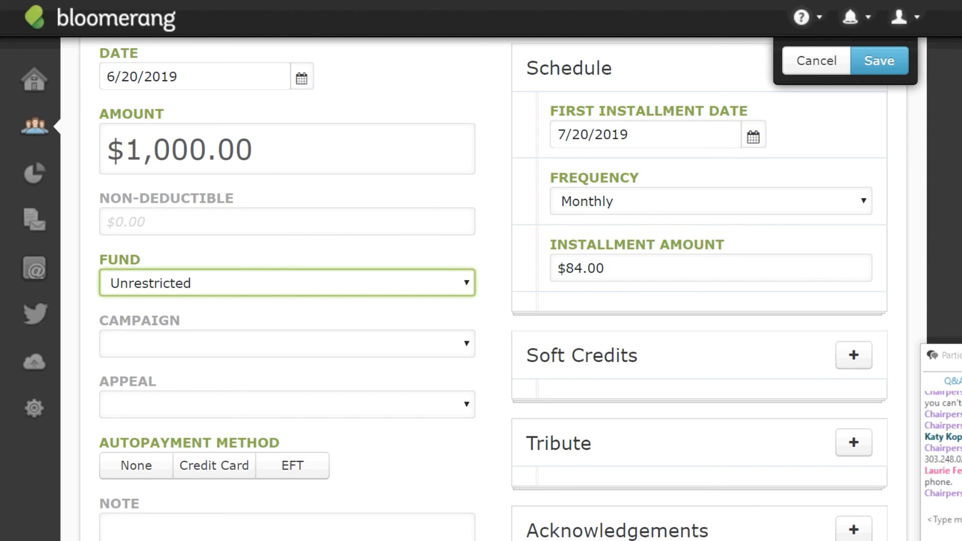
Set autopayment to None, appeal to Personal Solicitation, and campaign to Capital Campaign.
click(128, 470)
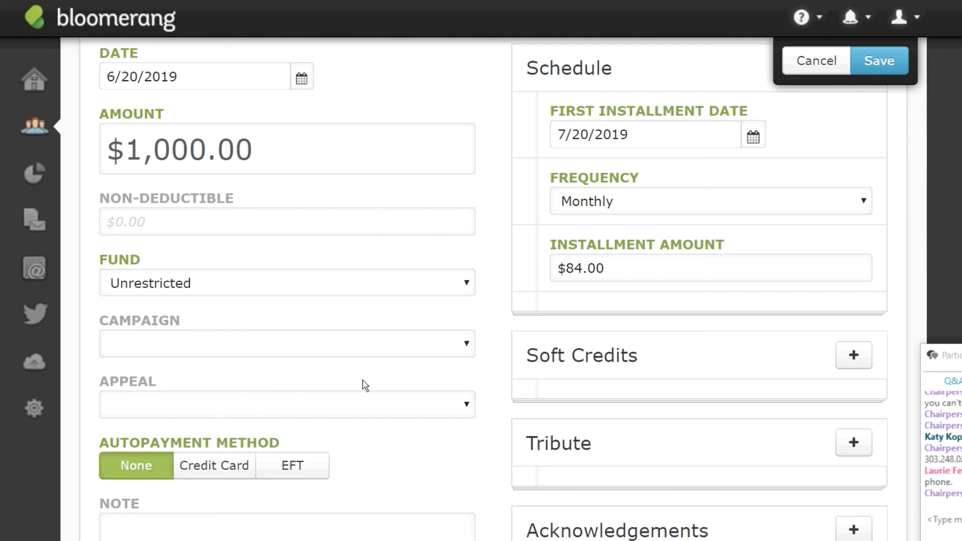
click(470, 405)
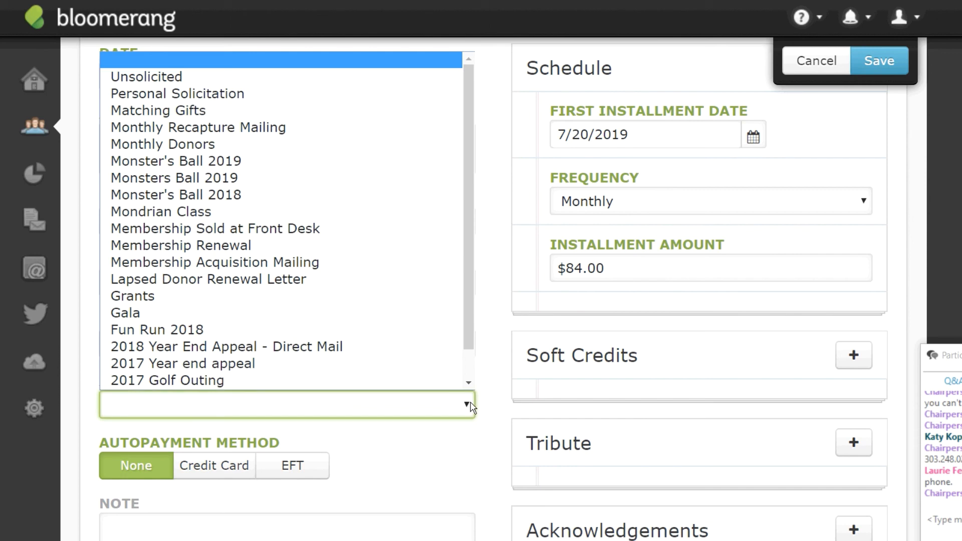
scroll(281, 226, down, 1)
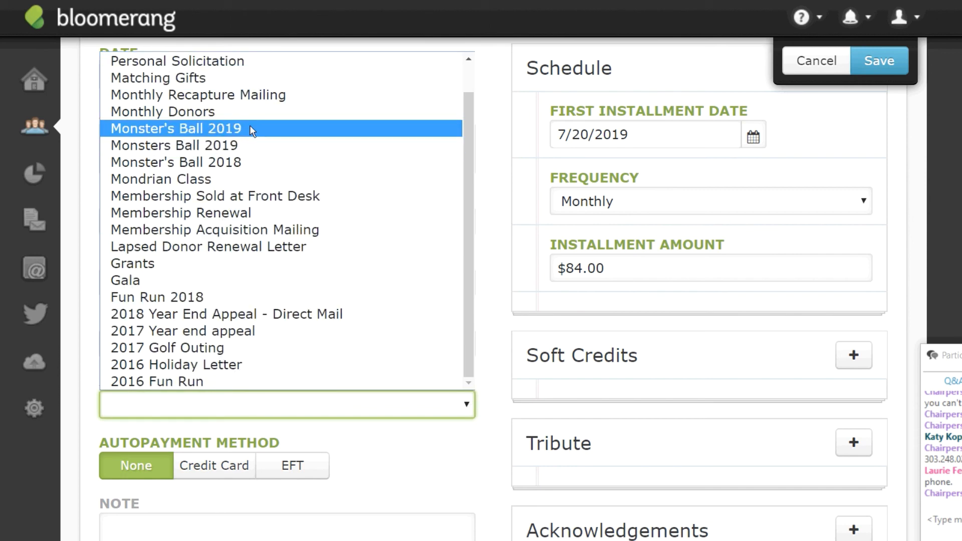
click(227, 61)
click(467, 350)
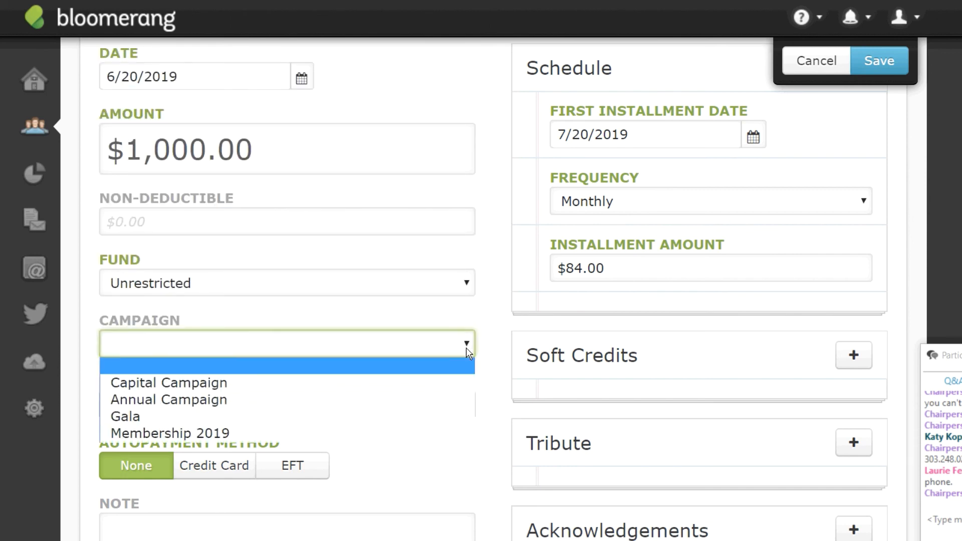
click(209, 386)
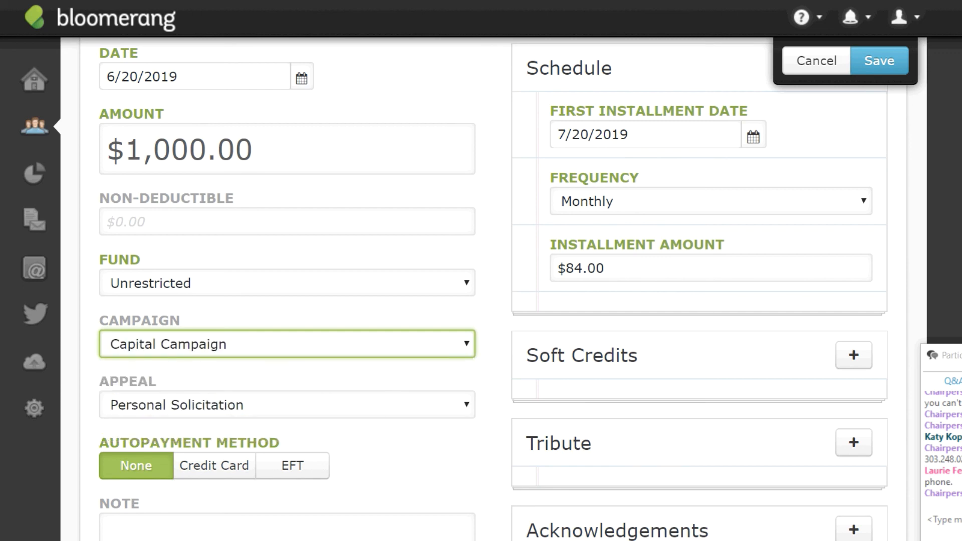
scroll(494, 289, down, 4)
scroll(494, 289, up, 5)
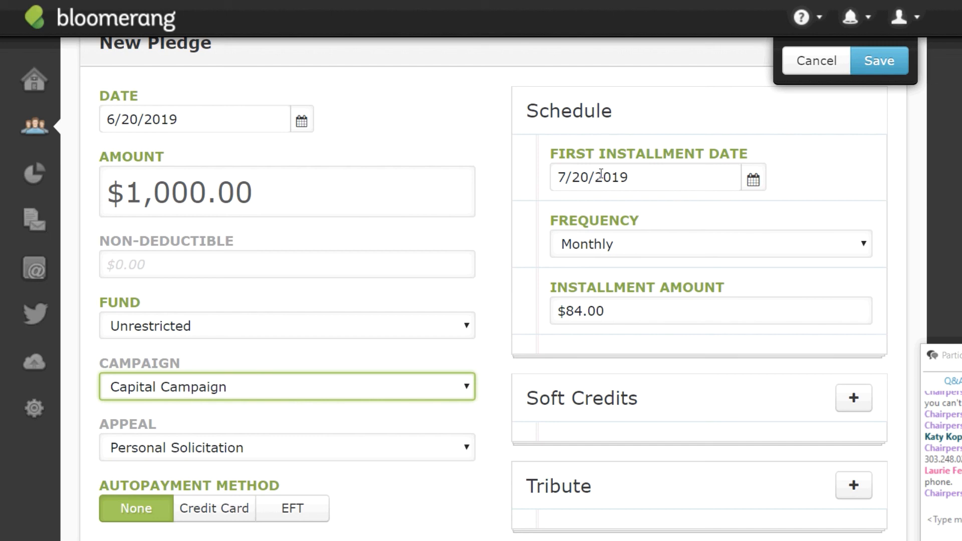
Change the first installment date to 12/20/2019 and the frequency to Yearly.
click(562, 180)
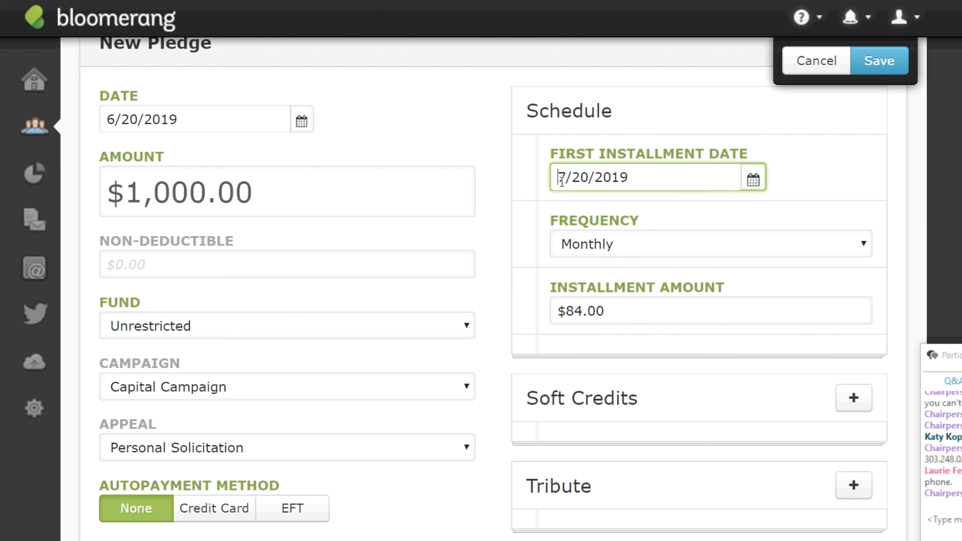
drag(562, 180, 586, 182)
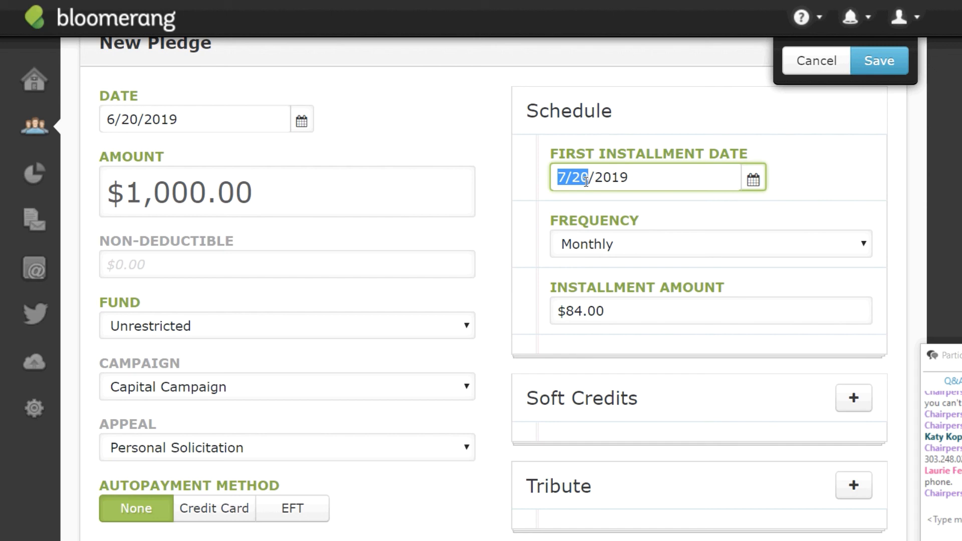
text(12/20)
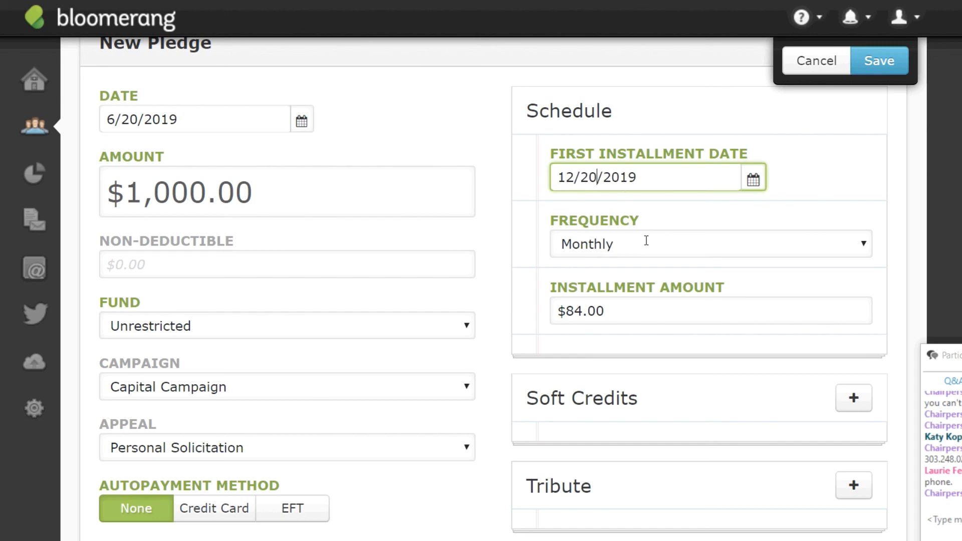
click(646, 242)
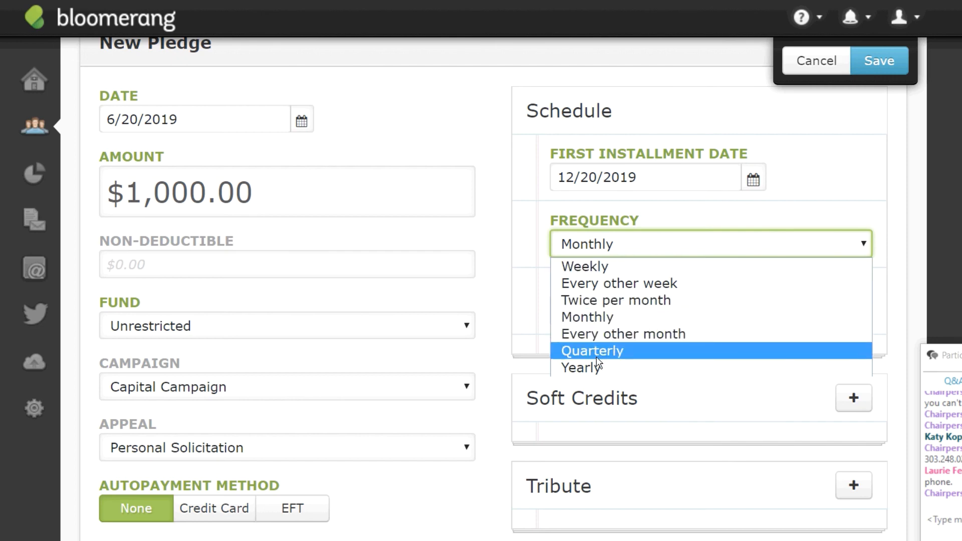
click(597, 371)
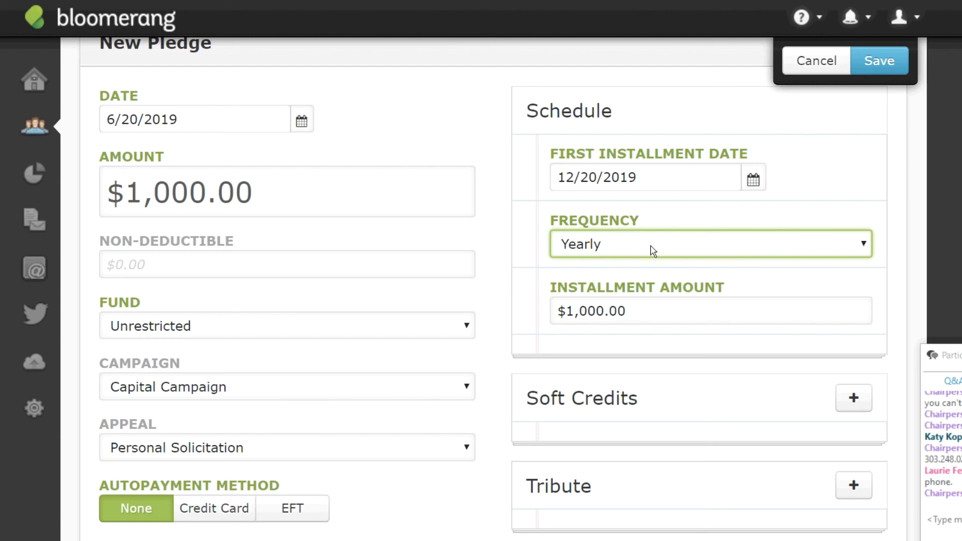
drag(615, 304, 645, 311)
click(645, 313)
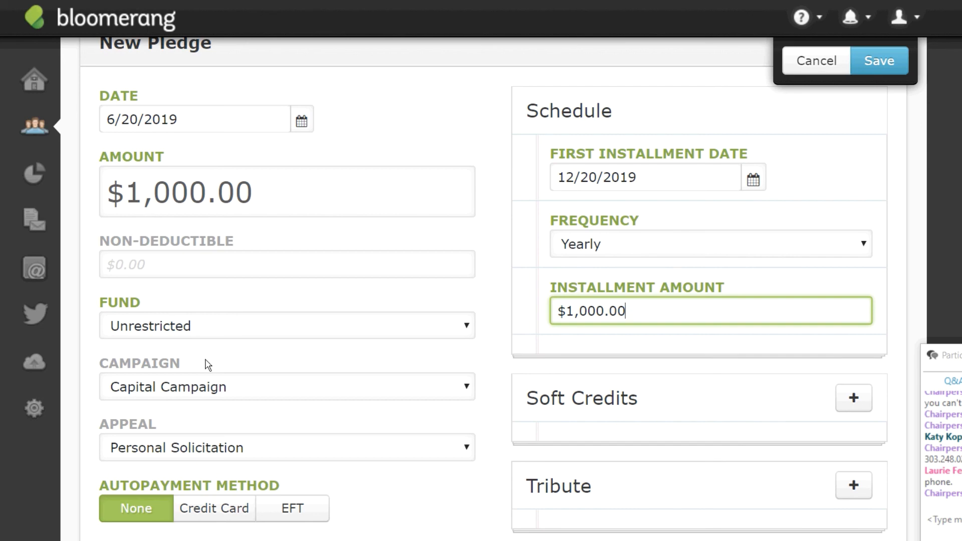
Raise the pledge total to $10,000.00 and change the installment's leading digit to 2.
click(148, 196)
text(0)
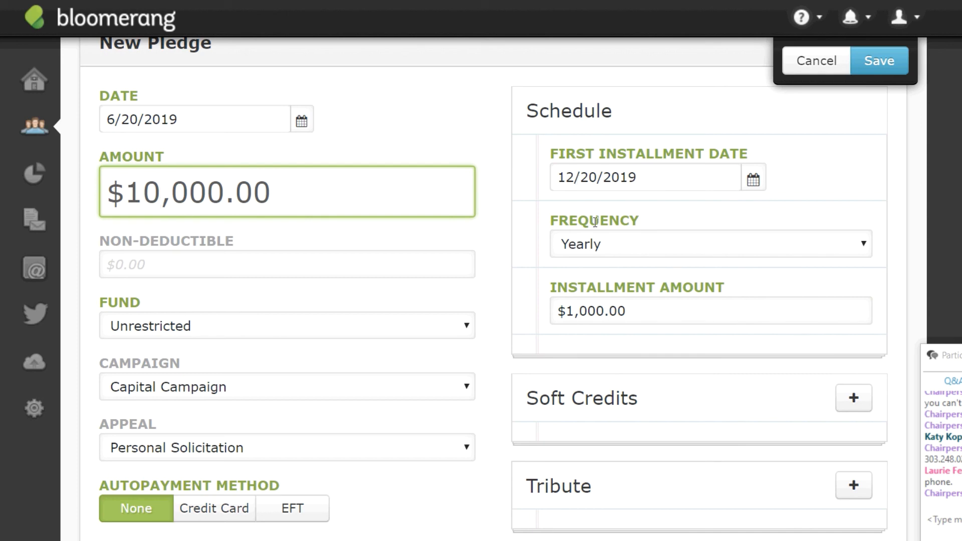
click(573, 315)
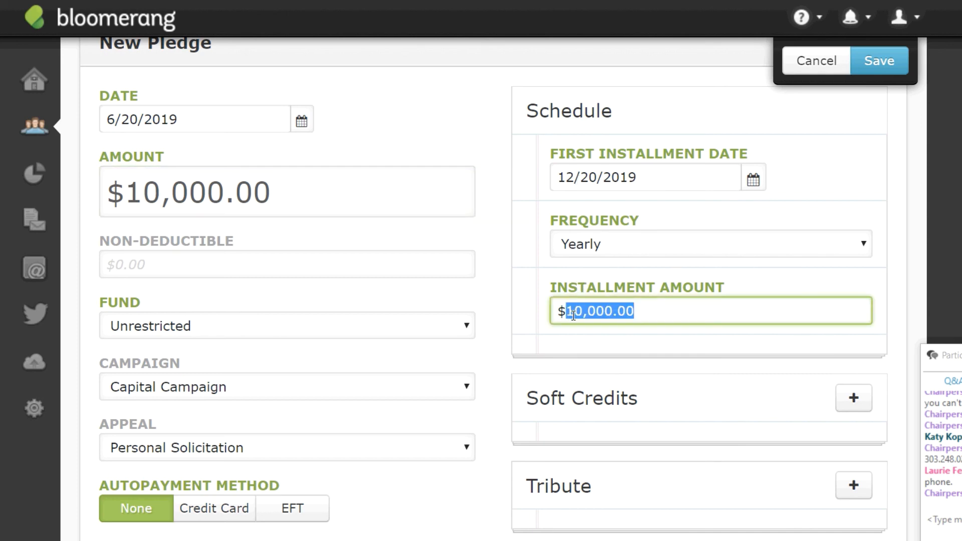
click(573, 315)
key(BackSpace)
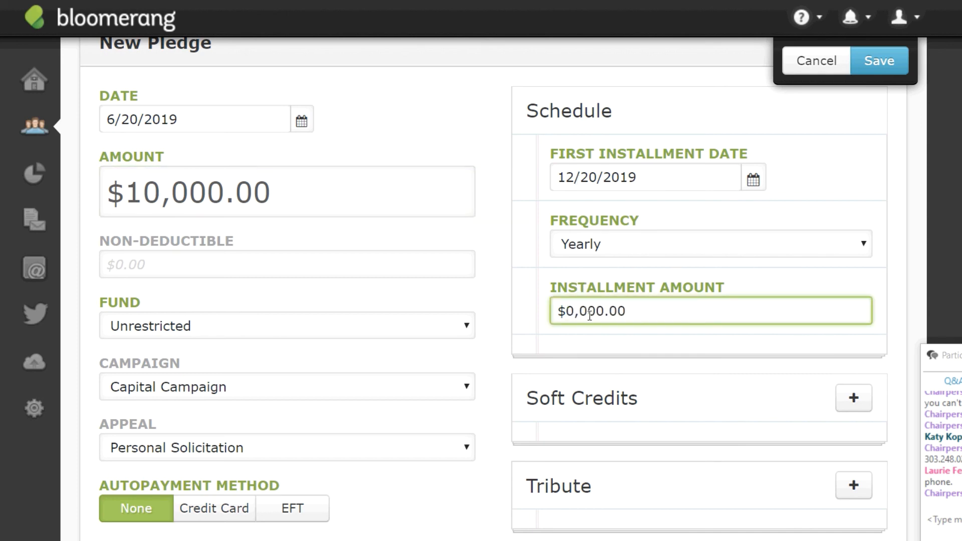
text(2)
Remove the stray comma and extra zero so the yearly installment reads $2,000.00.
click(589, 315)
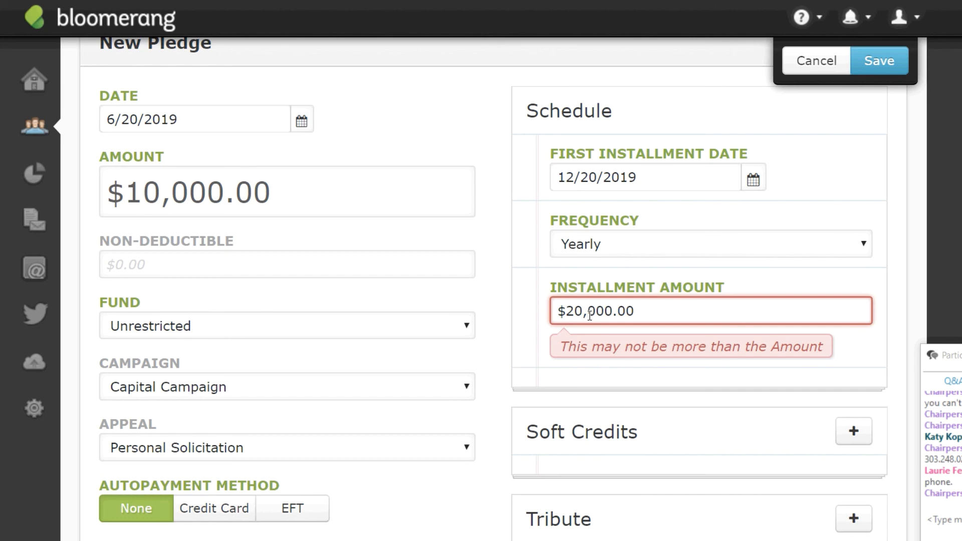
key(Delete)
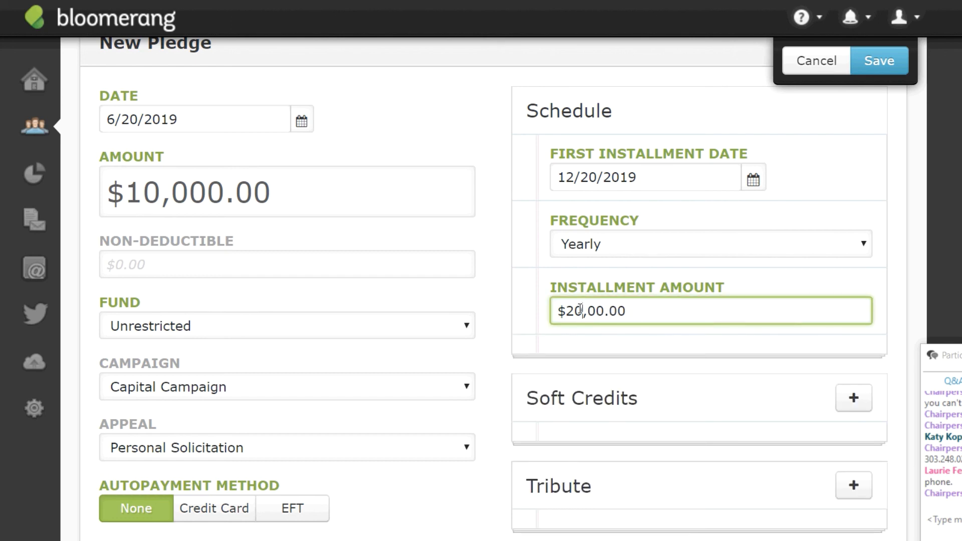
key(BackSpace)
key(BackSpace)
key(BackSpace)
key(BackSpace)
key(BackSpace)
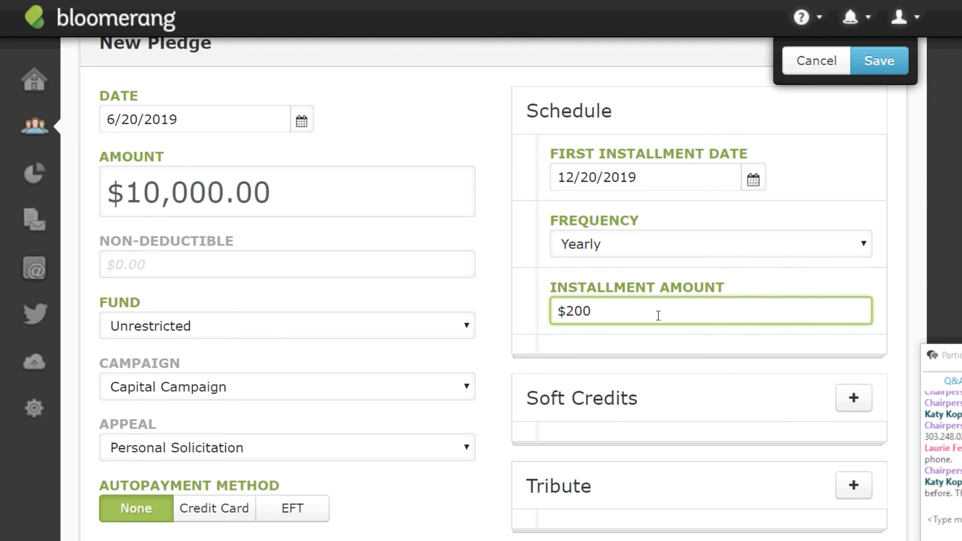
text(00)
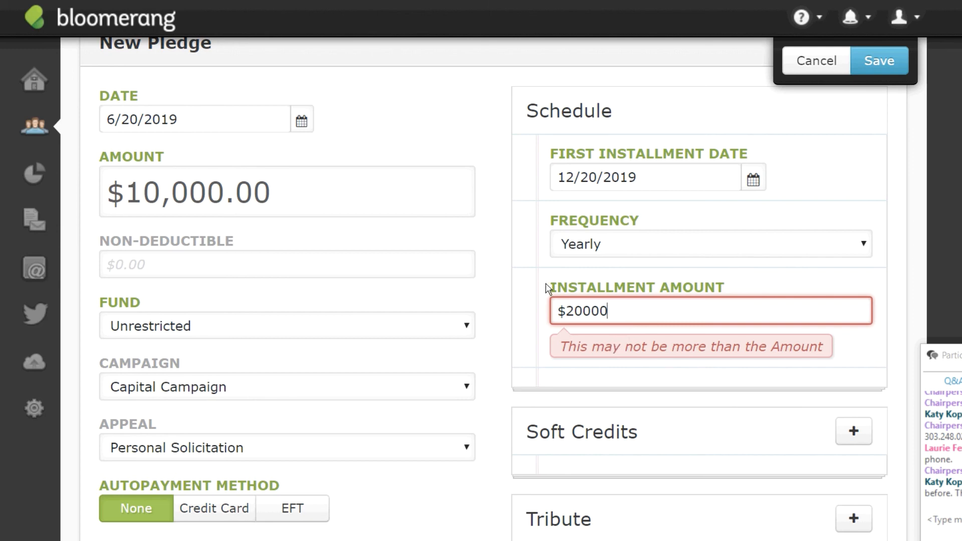
key(BackSpace)
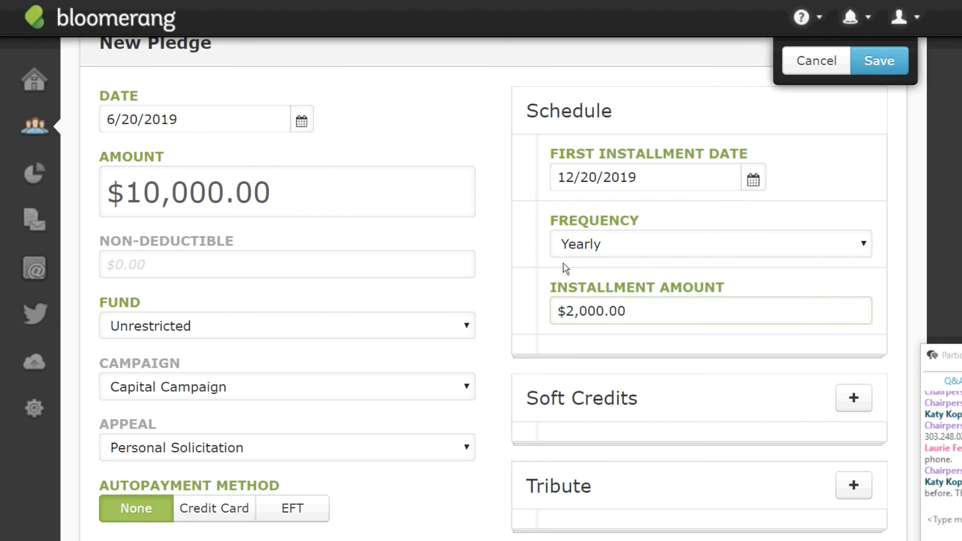
drag(564, 266, 616, 305)
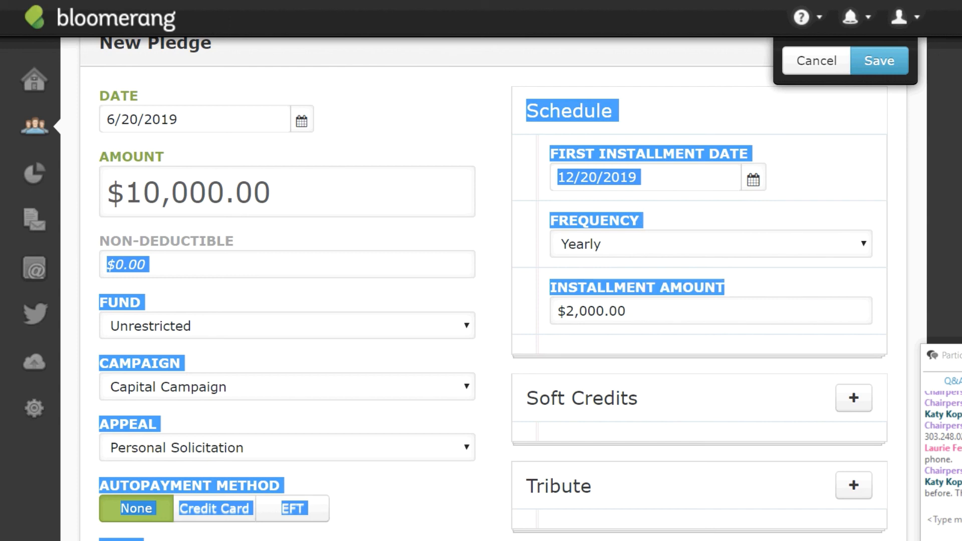
click(856, 175)
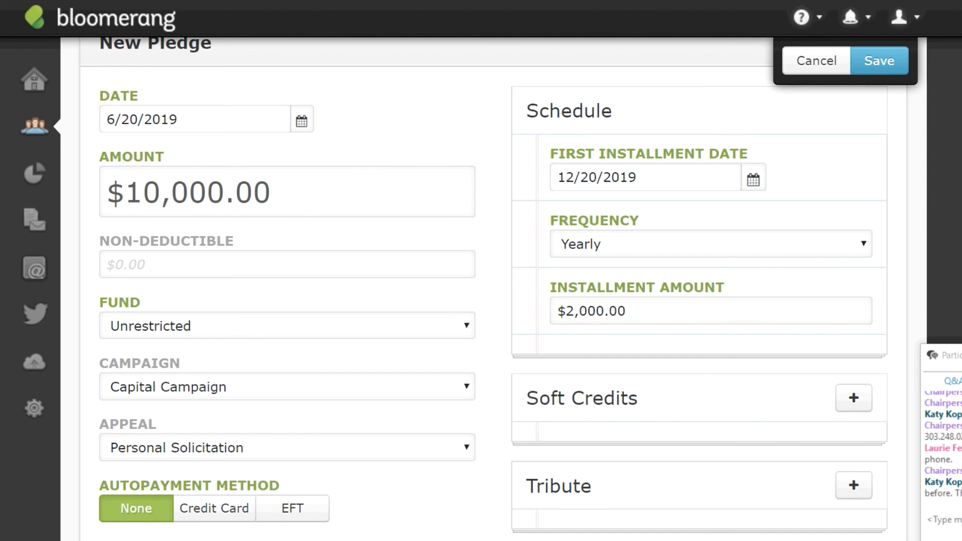
Save the $10,000.00 Unrestricted pledge to the donor's timeline.
click(889, 57)
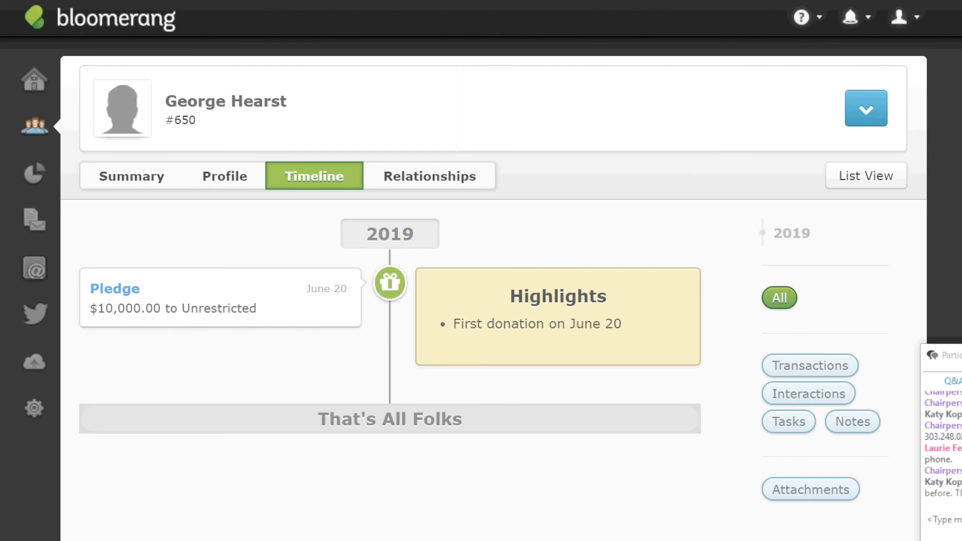
click(34, 127)
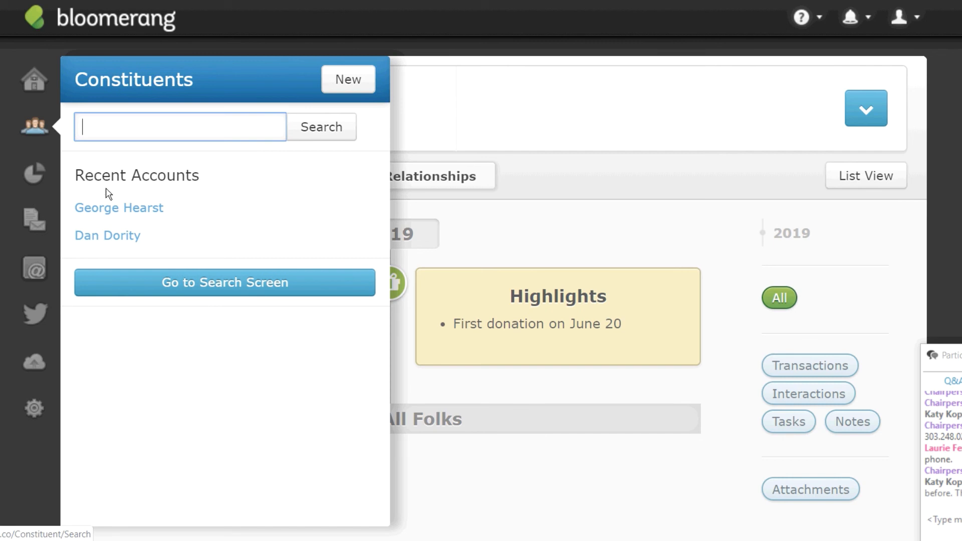
Search for the second constituent by name and open their Summary page.
text(dan Dority)
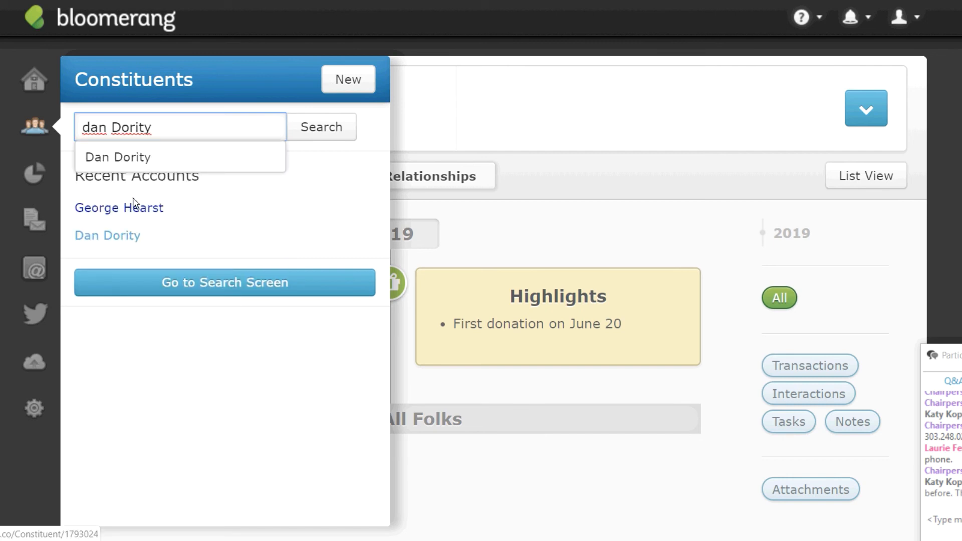
click(140, 155)
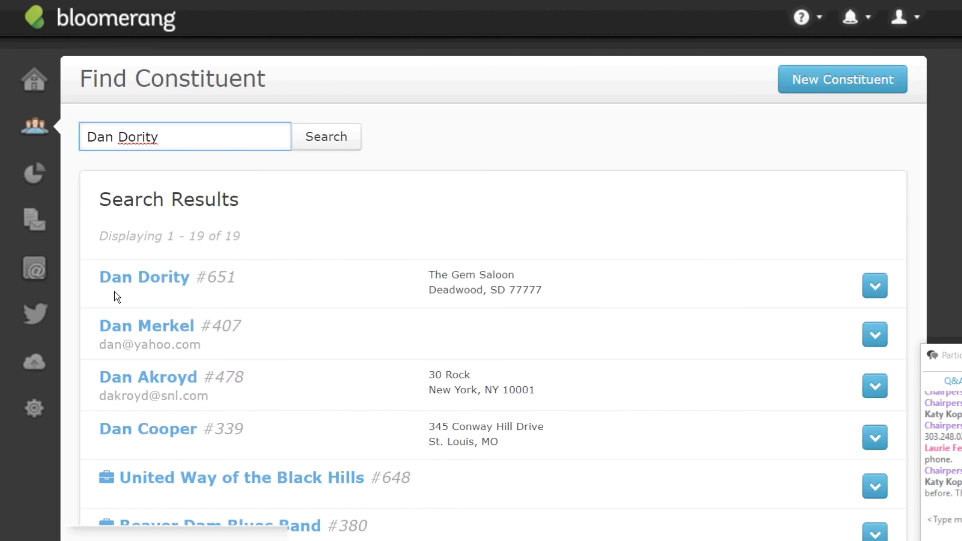
click(145, 281)
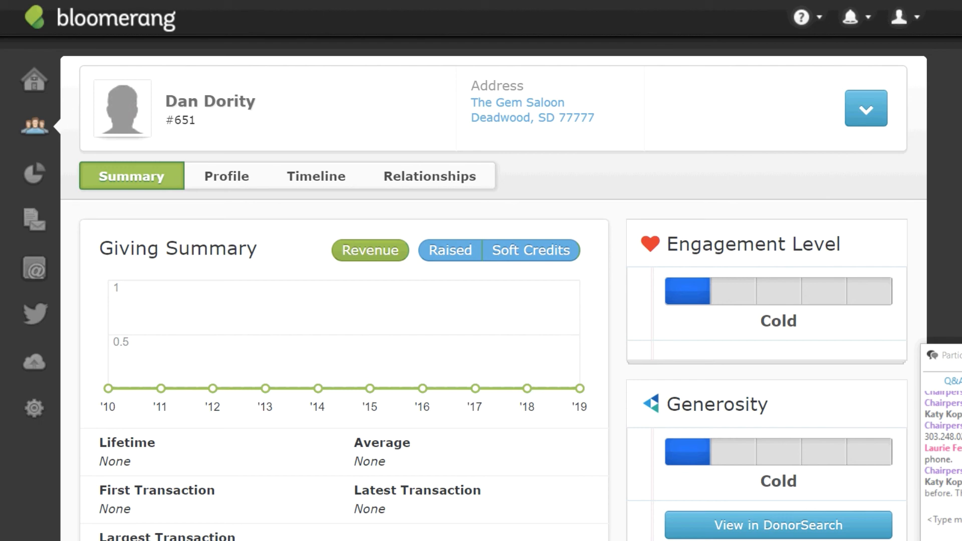
scroll(494, 289, down, 2)
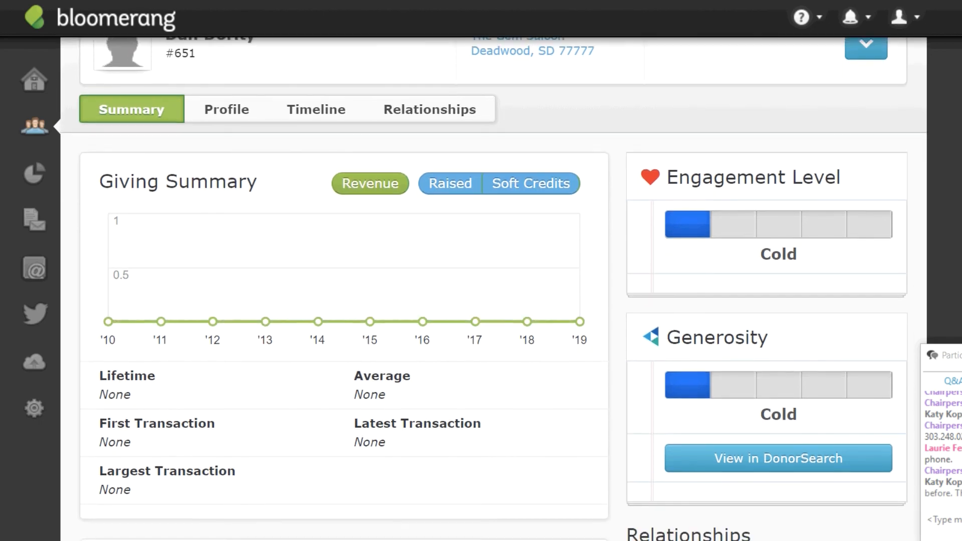
scroll(494, 288, up, 1)
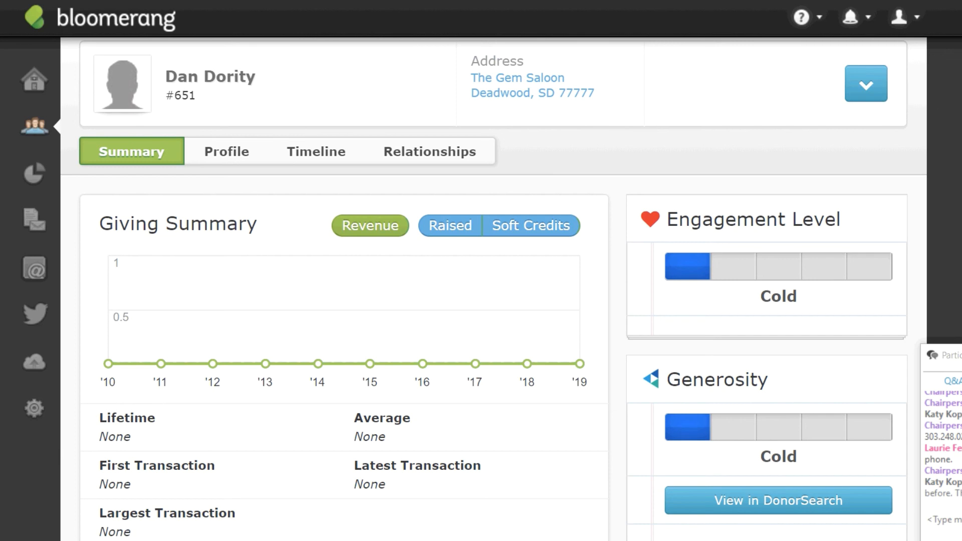
scroll(493, 289, up, 1)
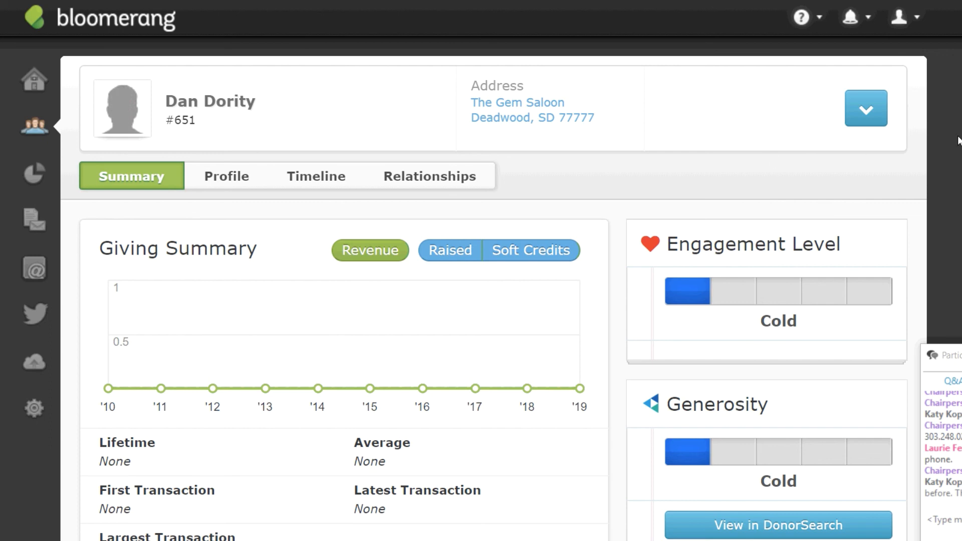
Choose New Recurring Donation from the constituent's blue chevron action menu.
click(864, 113)
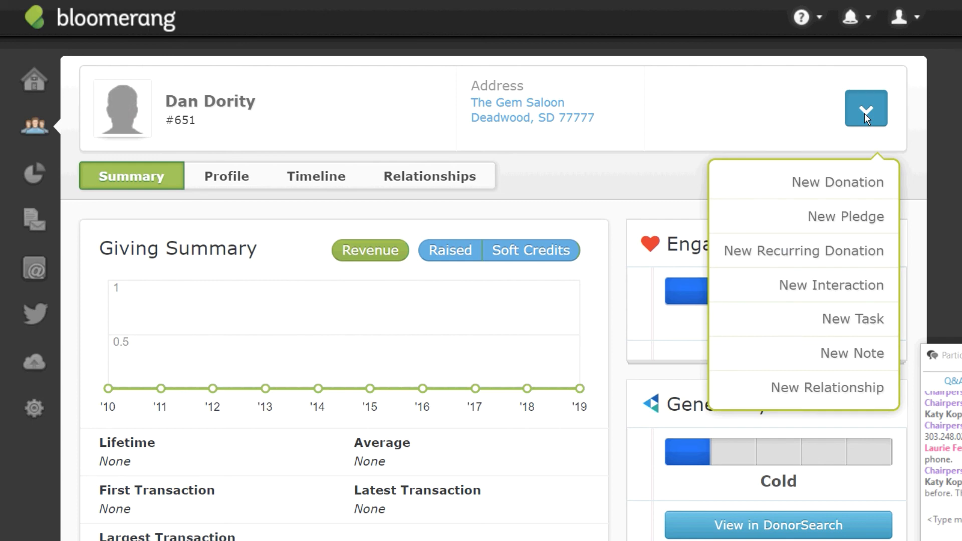
click(864, 113)
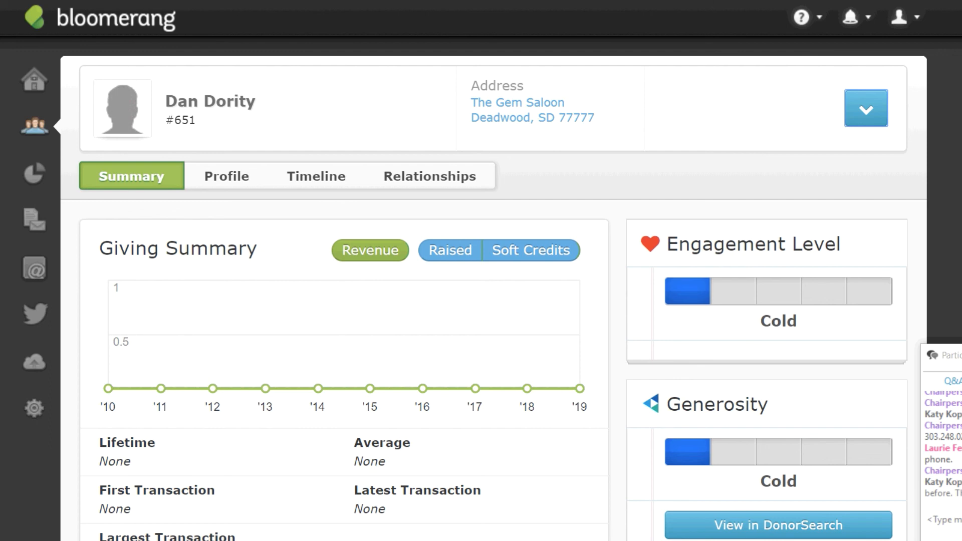
click(871, 109)
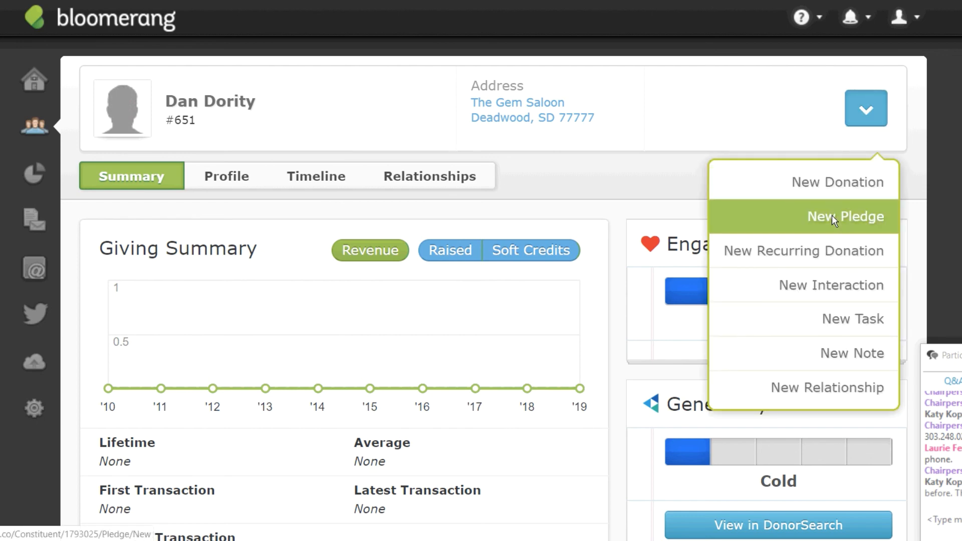
click(789, 254)
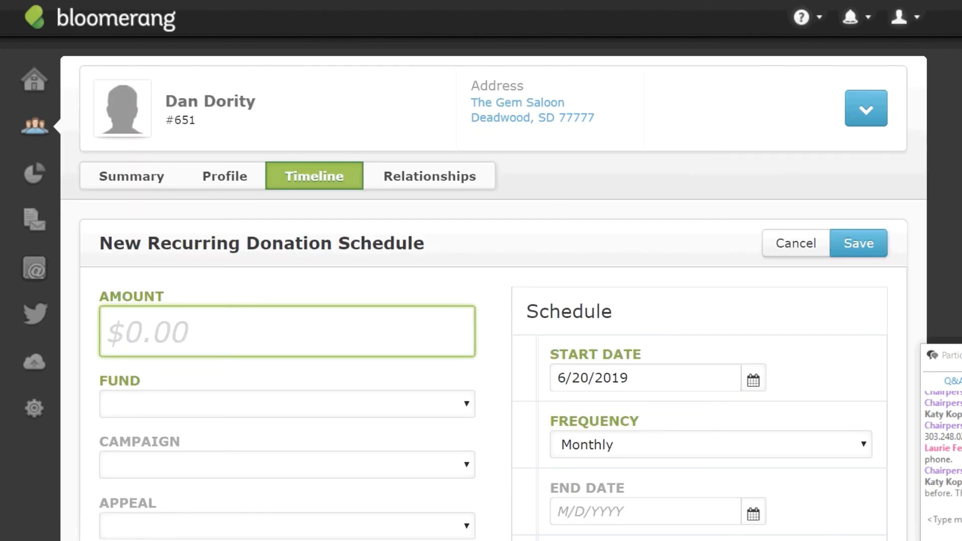
Set the recurring donation amount to $25.00 for the Unrestricted fund.
scroll(940, 162, down, 5)
scroll(494, 288, up, 4)
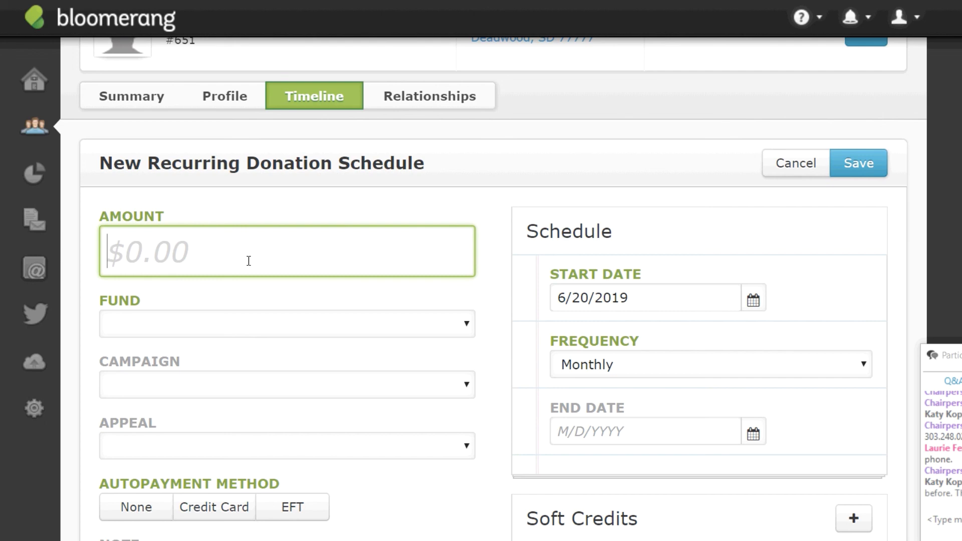
text(25)
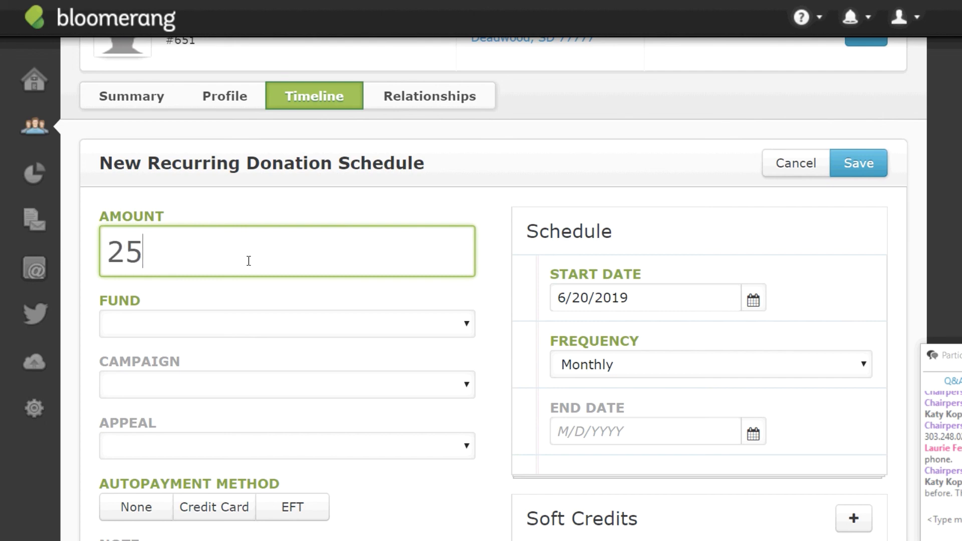
click(468, 328)
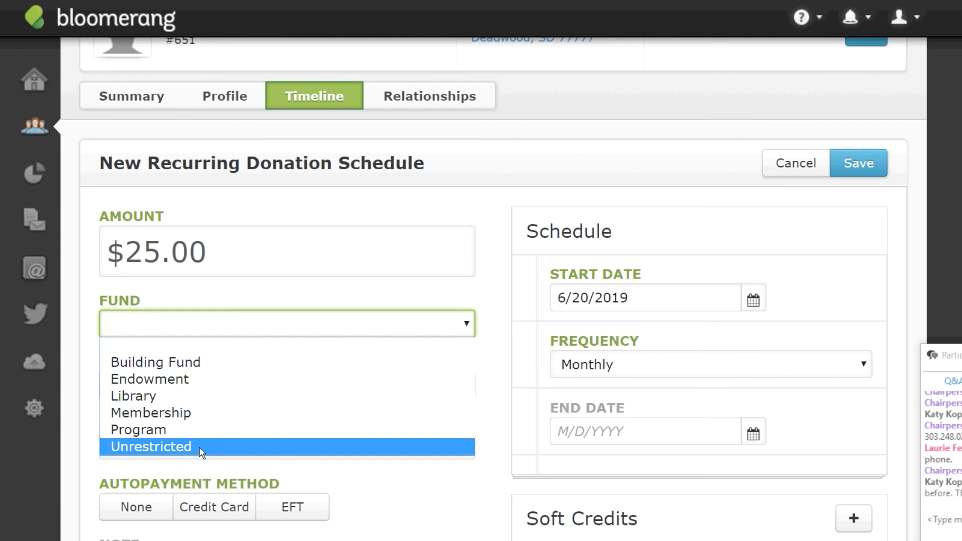
click(167, 448)
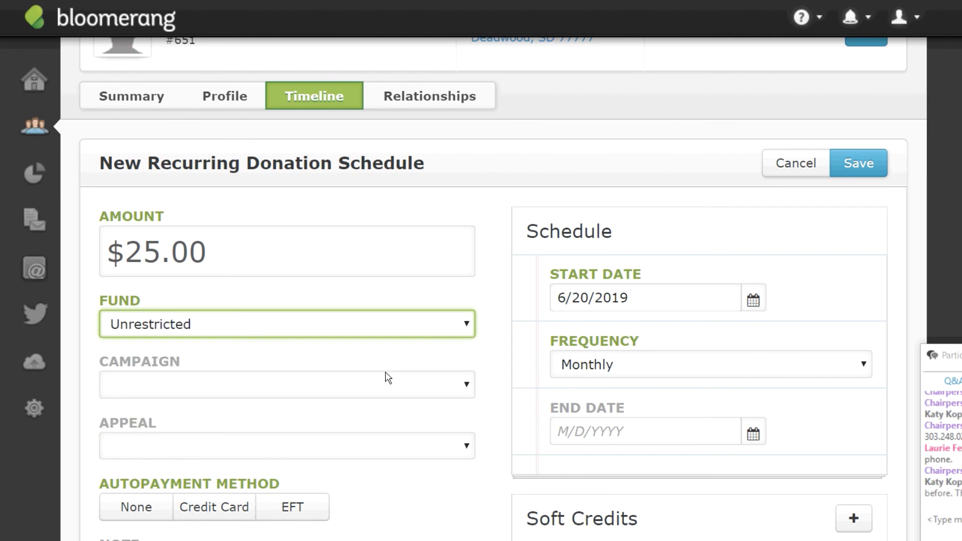
Assign the donation to the Annual Campaign with an Unsolicited appeal.
click(466, 387)
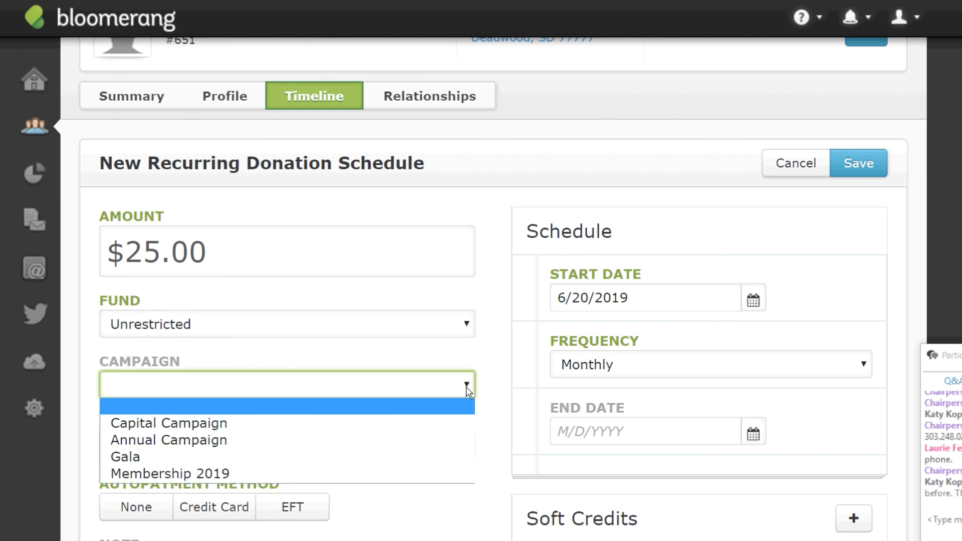
click(216, 443)
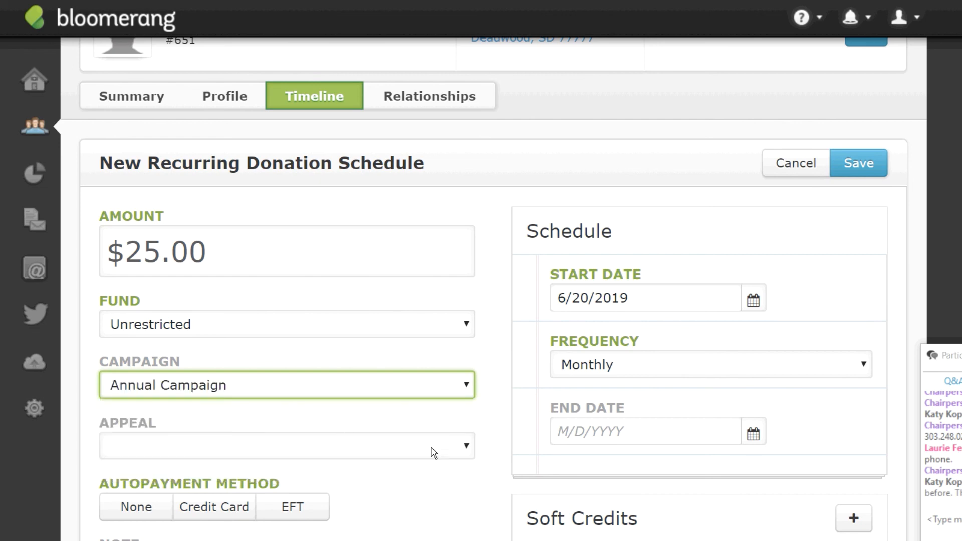
click(467, 451)
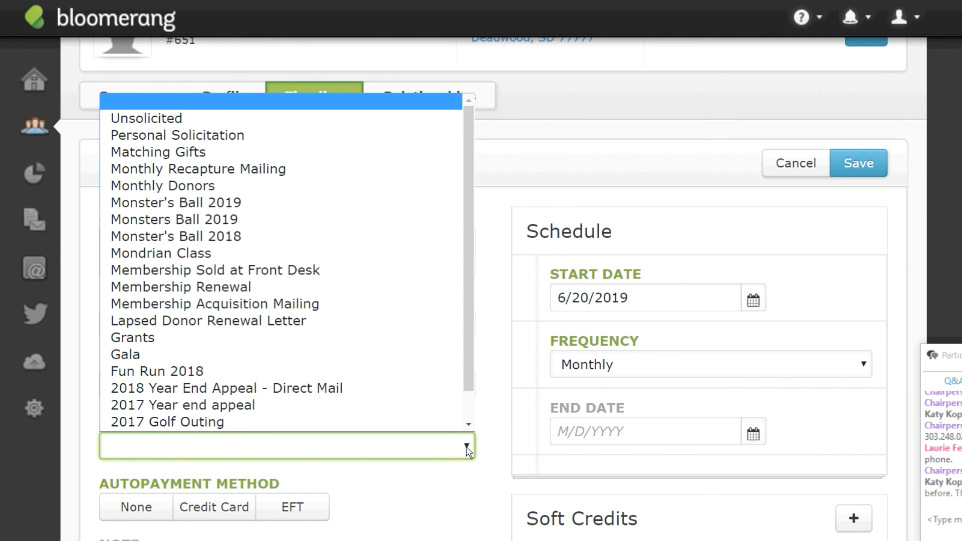
scroll(464, 373, down, 2)
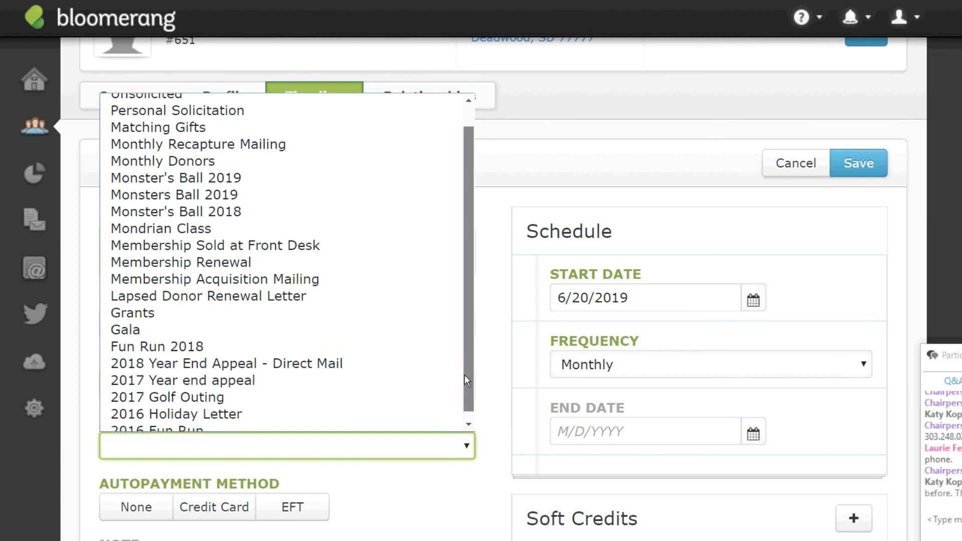
scroll(464, 374, up, 2)
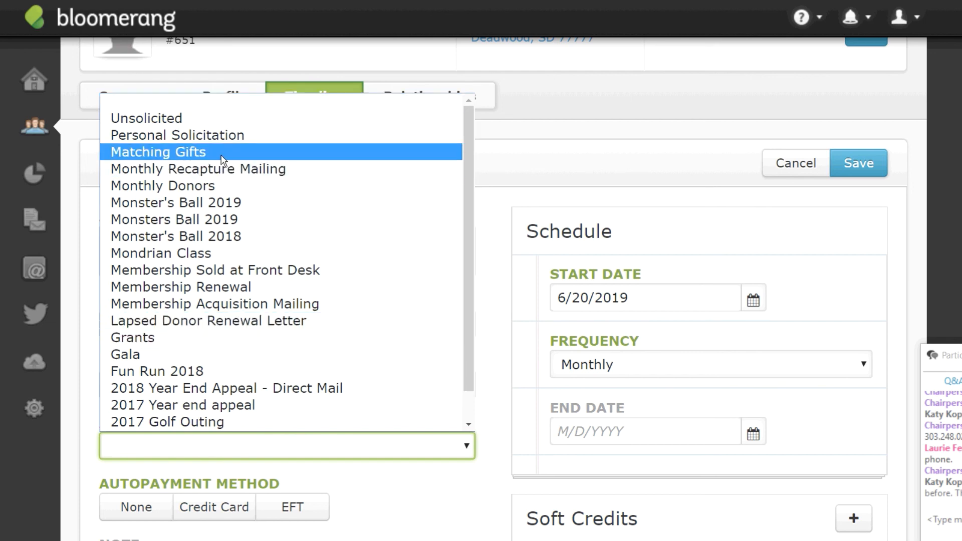
click(183, 120)
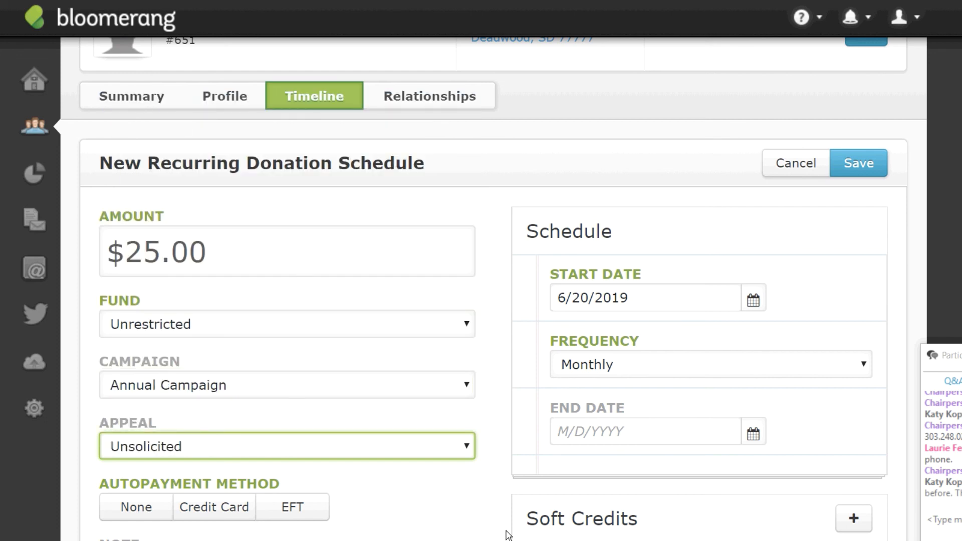
scroll(494, 289, down, 2)
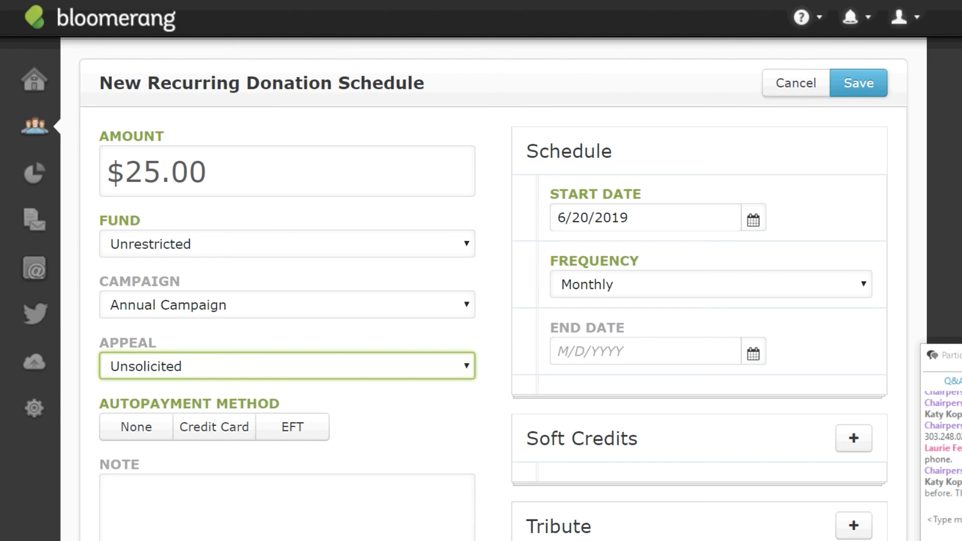
Pay by credit card, entering the test card number, security code and expiration month 10.
click(213, 428)
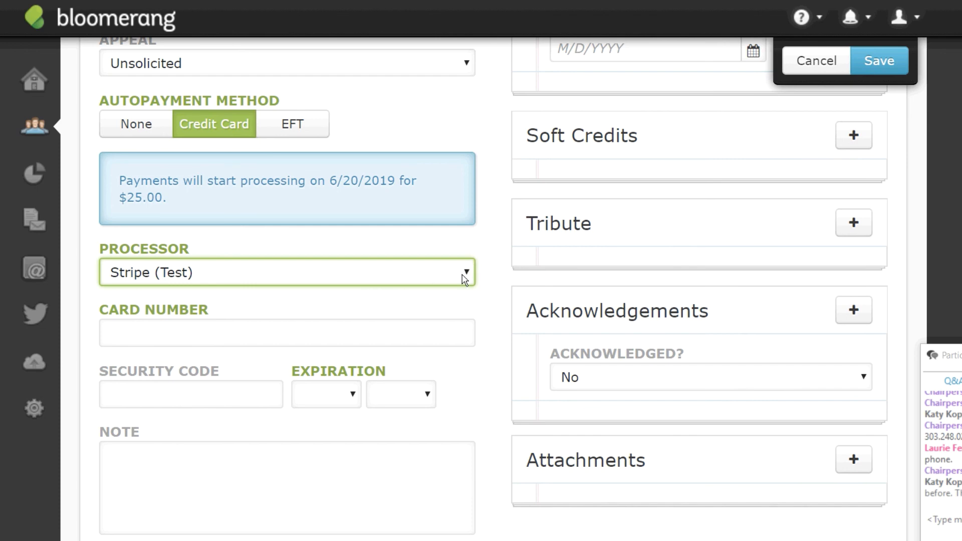
click(260, 339)
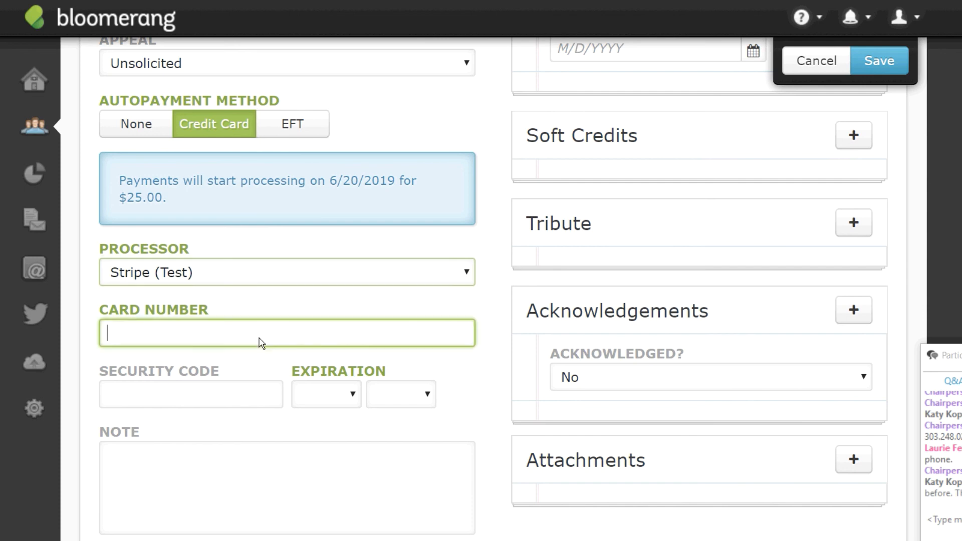
text(4111 )
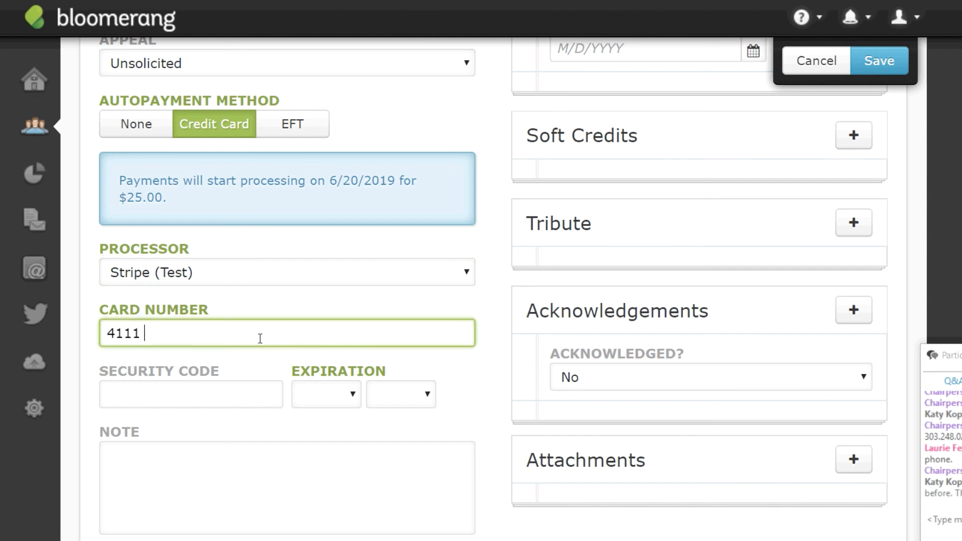
text(1111 1111 1111)
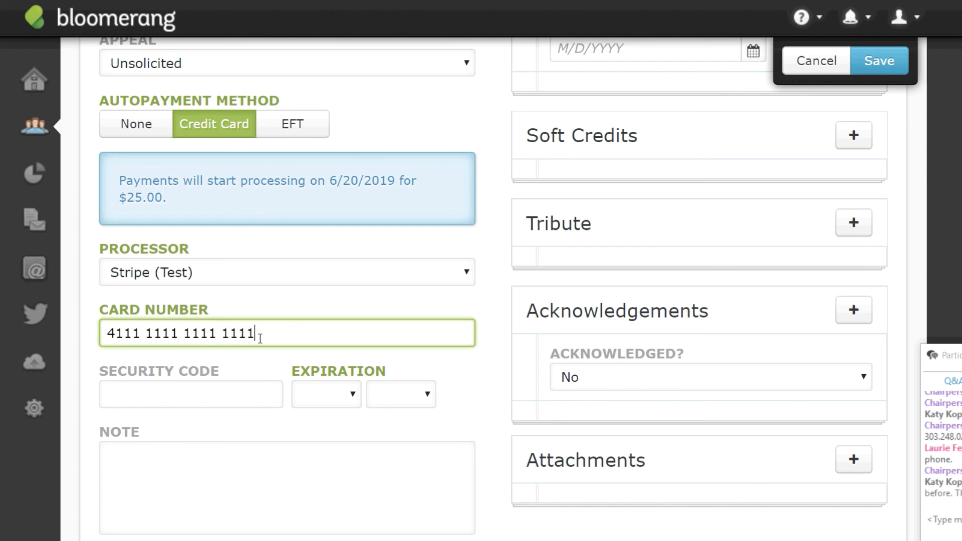
click(239, 395)
text(344)
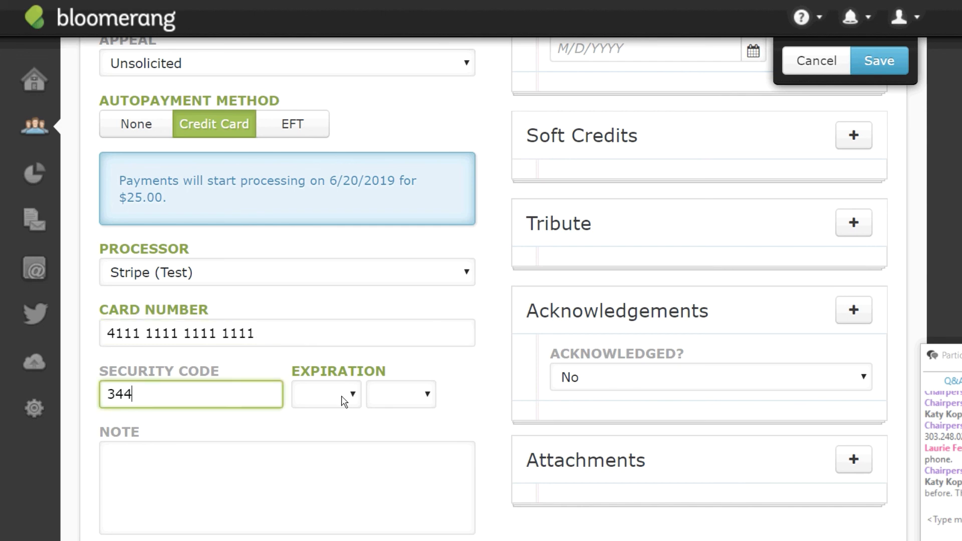
click(343, 401)
click(321, 335)
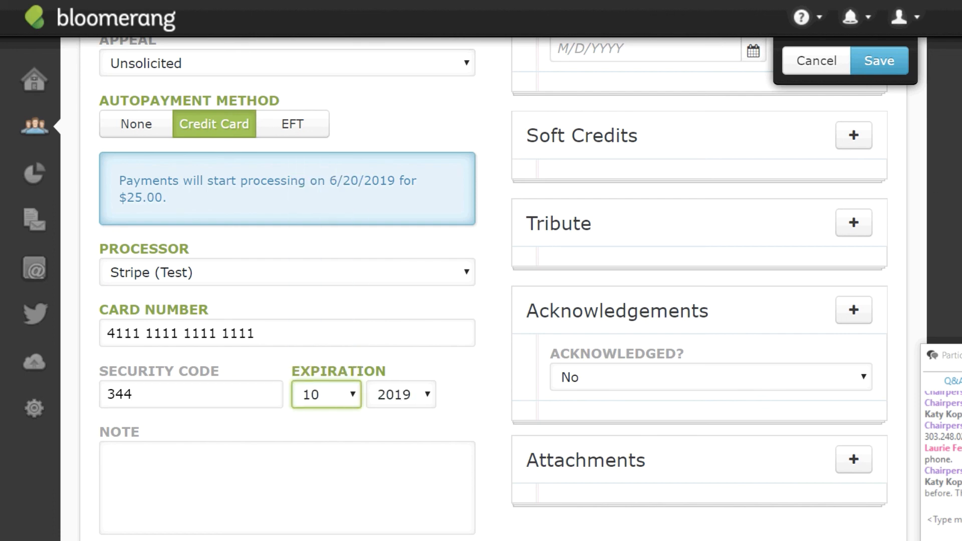
scroll(494, 289, down, 3)
scroll(493, 289, up, 3)
scroll(493, 289, up, 6)
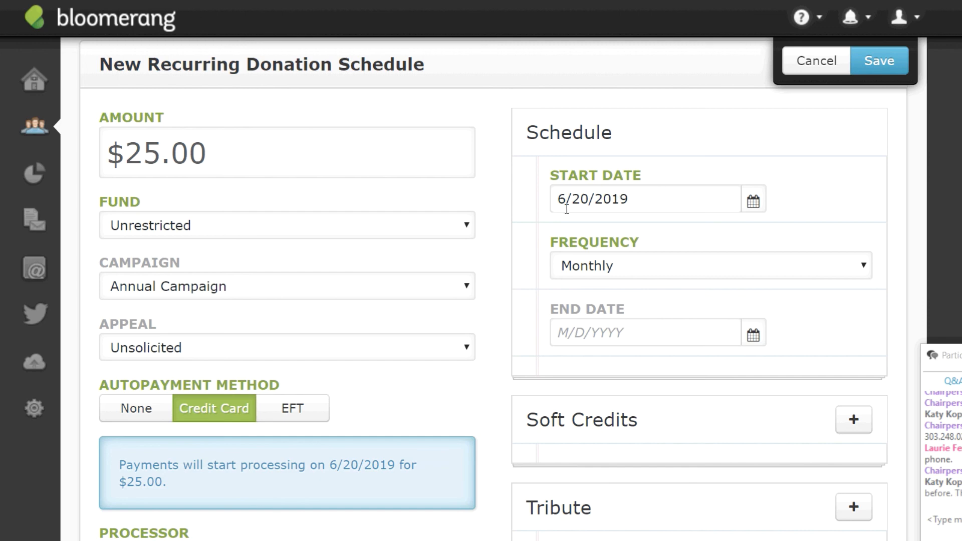
Change the recurring frequency to Quarterly and leave the End Date empty so payments never stop.
click(870, 272)
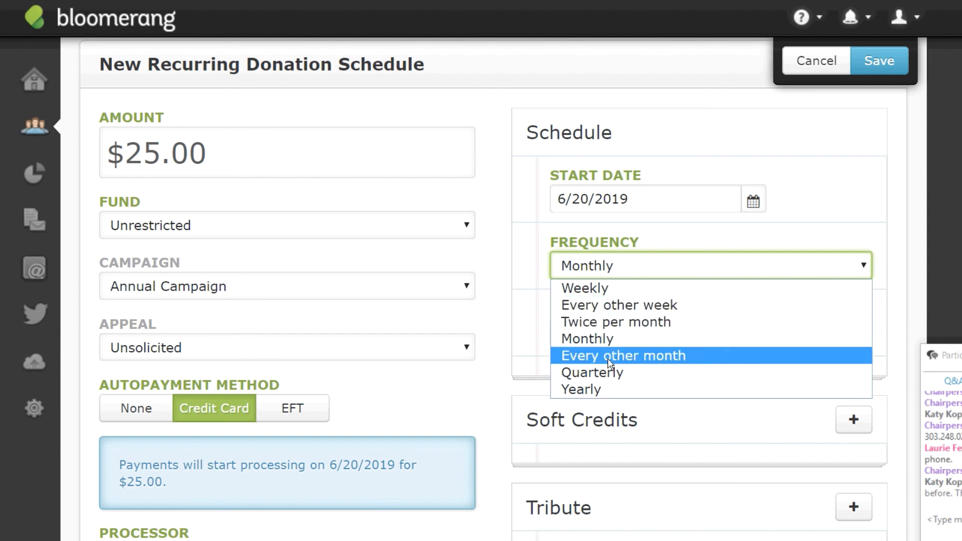
click(607, 373)
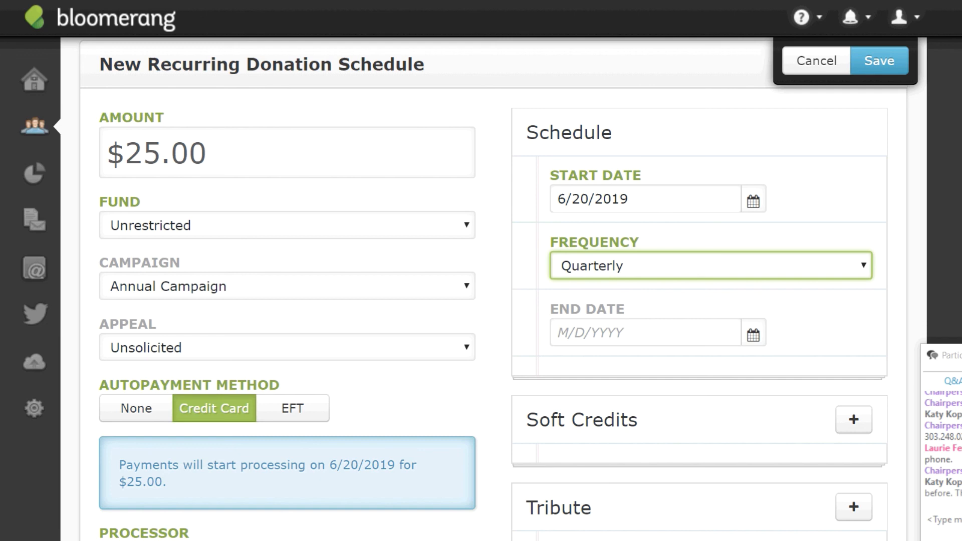
click(605, 332)
text(12/21)
key(BackSpace)
text(3)
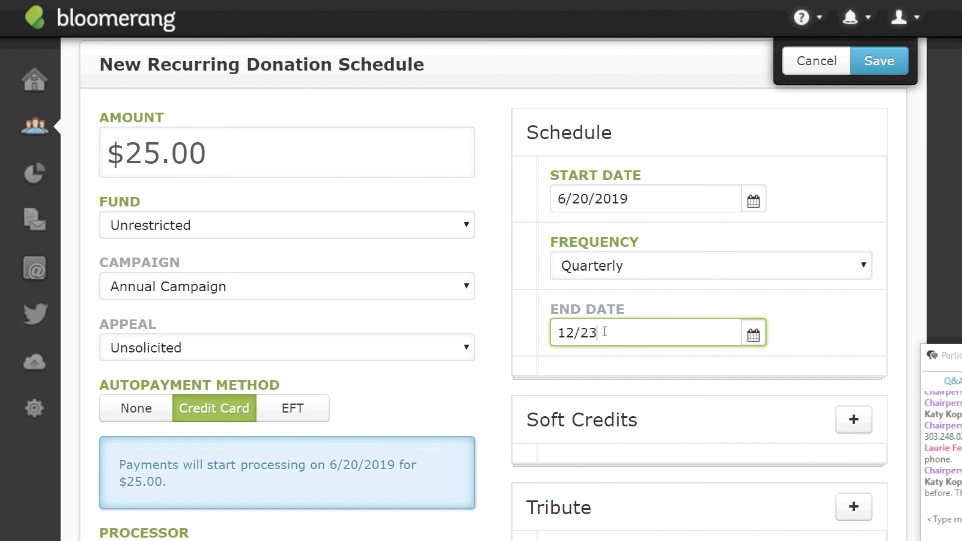
key(BackSpace)
key(BackSpace)
text(31/2019)
drag(637, 331, 506, 331)
key(BackSpace)
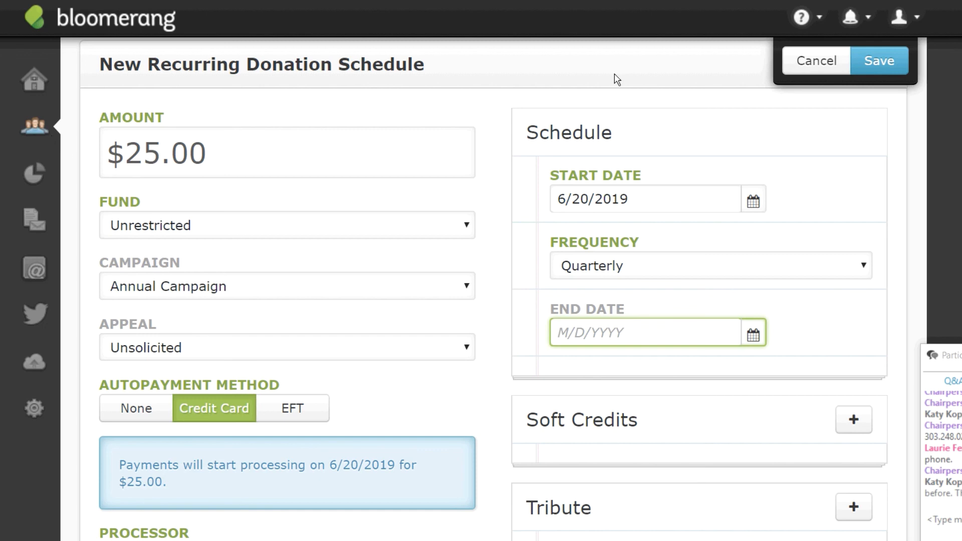
Save the quarterly schedule and open its first Recurring Donation Payment from the Timeline.
click(882, 59)
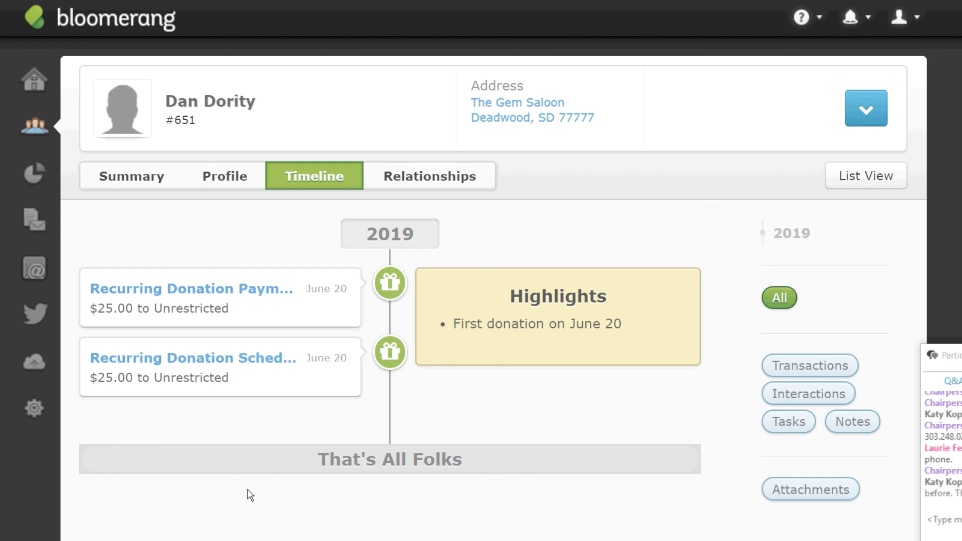
click(201, 290)
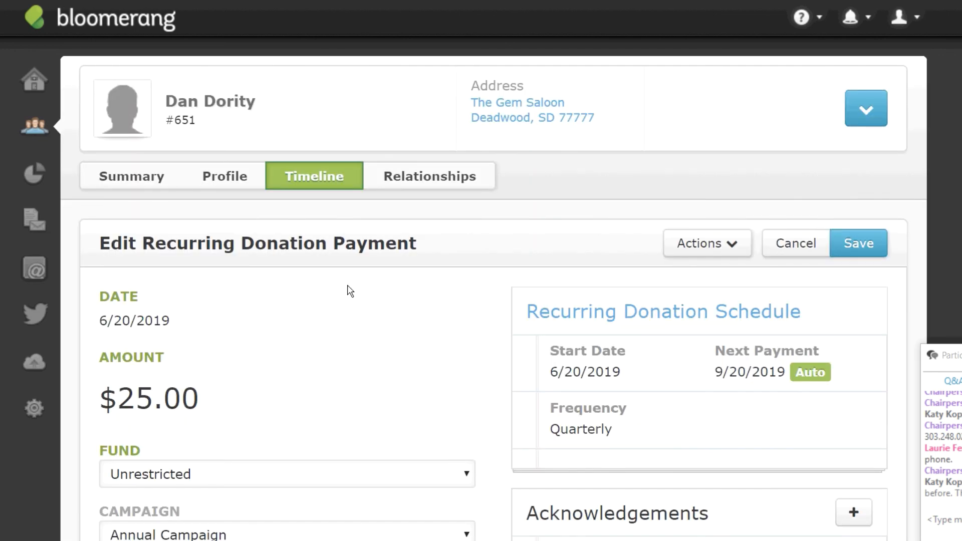
Open the payment's Recurring Donation Schedule, set its End Date to 6/21/2019, and save.
click(658, 311)
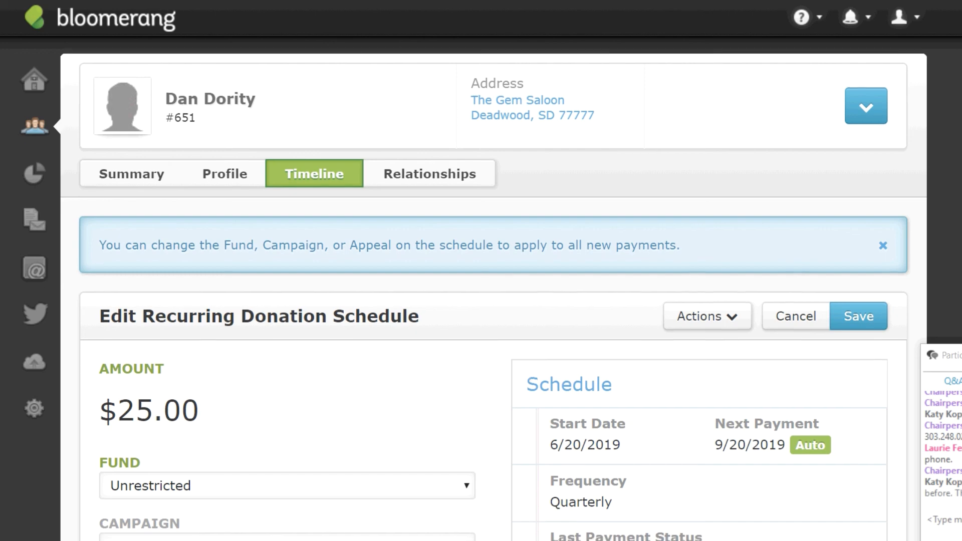
scroll(676, 332, down, 5)
click(675, 329)
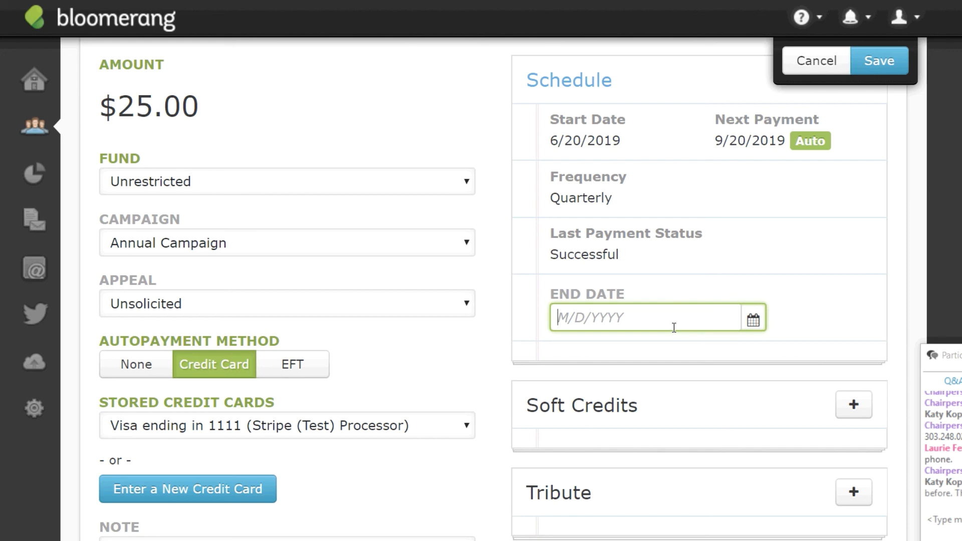
text(6/21/2109)
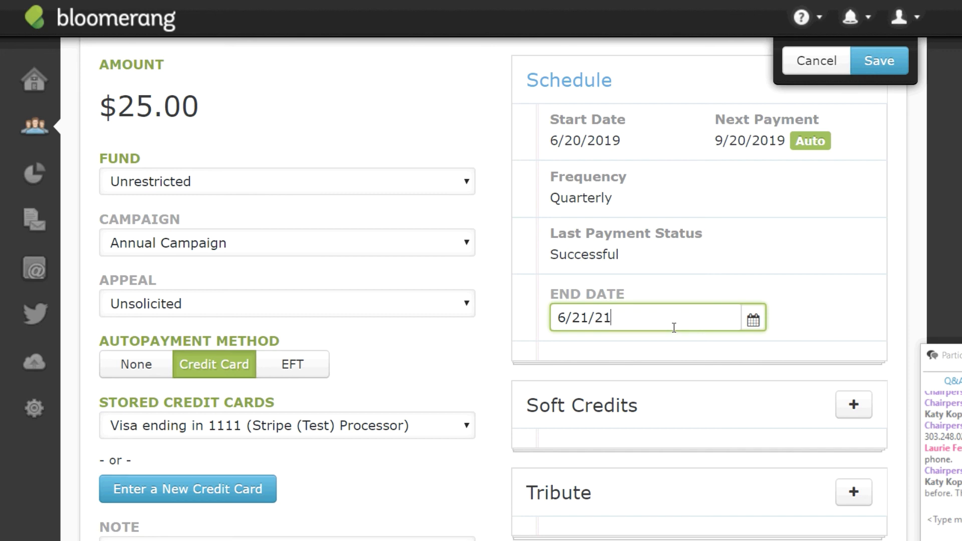
key(BackSpace)
key(BackSpace)
key(BackSpace)
text(019)
click(886, 61)
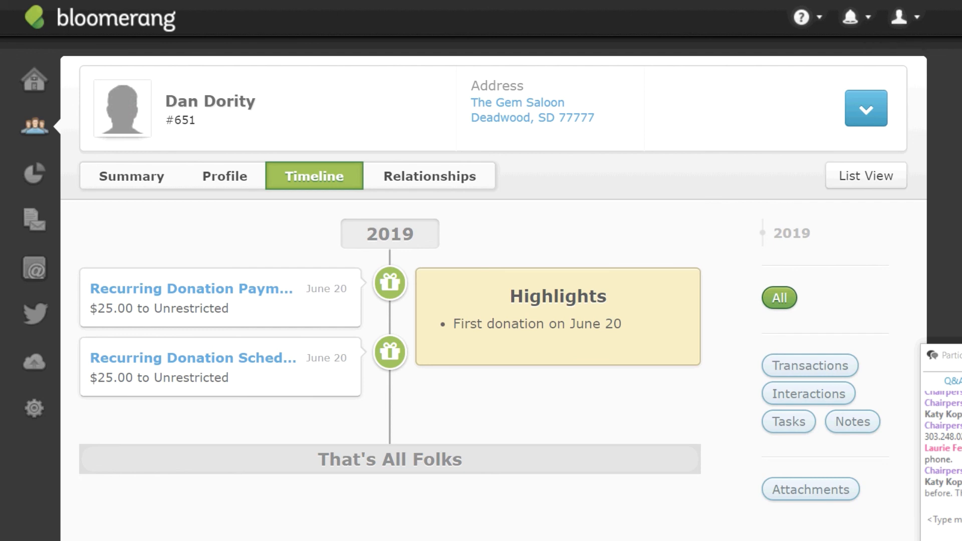
click(853, 25)
click(853, 25)
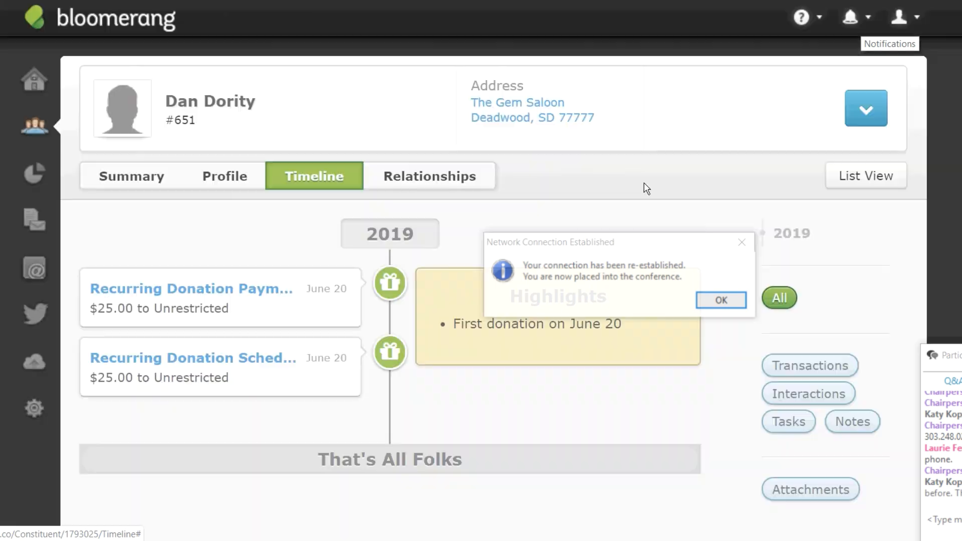
click(719, 306)
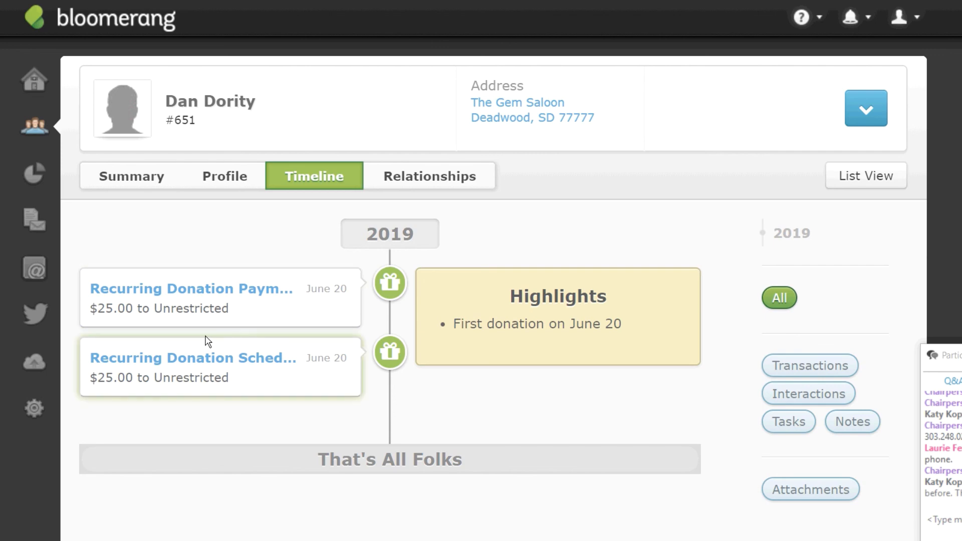
Open the $25.00 6/20/2019 recurring payment and review its form showing the next payment as Finished.
click(194, 295)
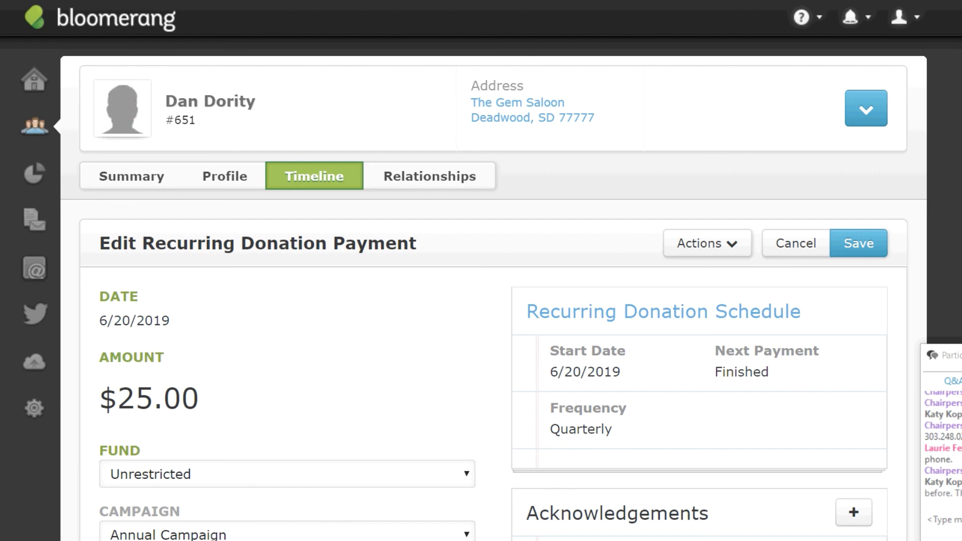
scroll(493, 300, down, 8)
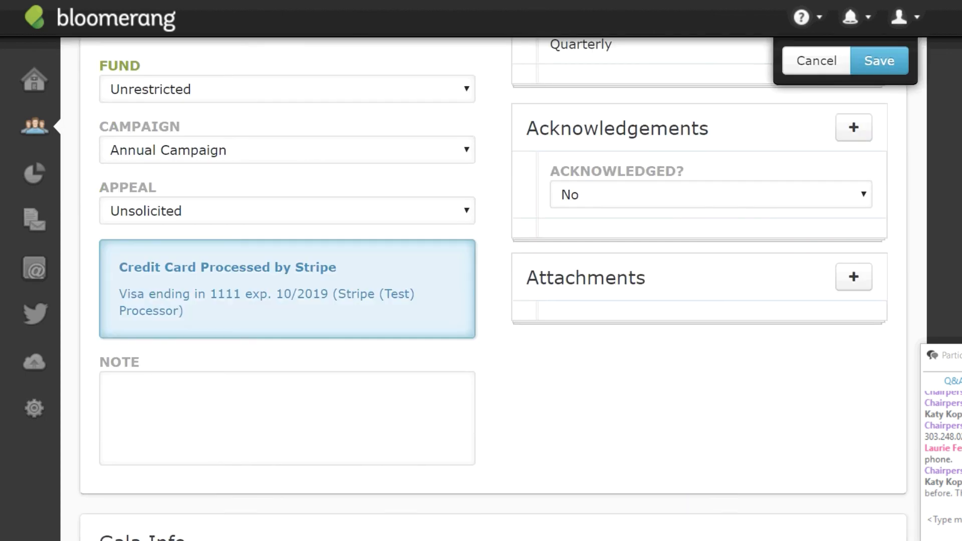
scroll(493, 300, down, 2)
scroll(494, 300, up, 7)
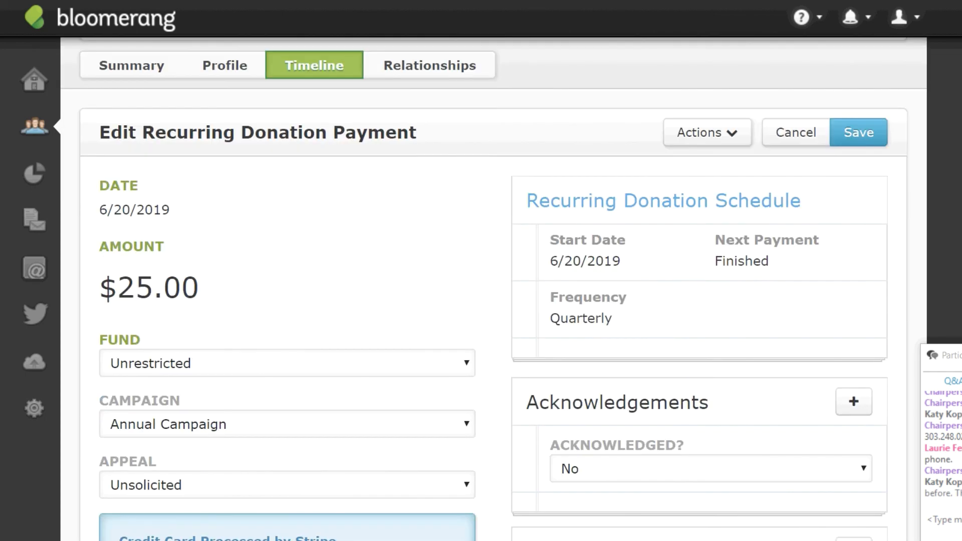
scroll(493, 301, down, 2)
scroll(484, 290, up, 1)
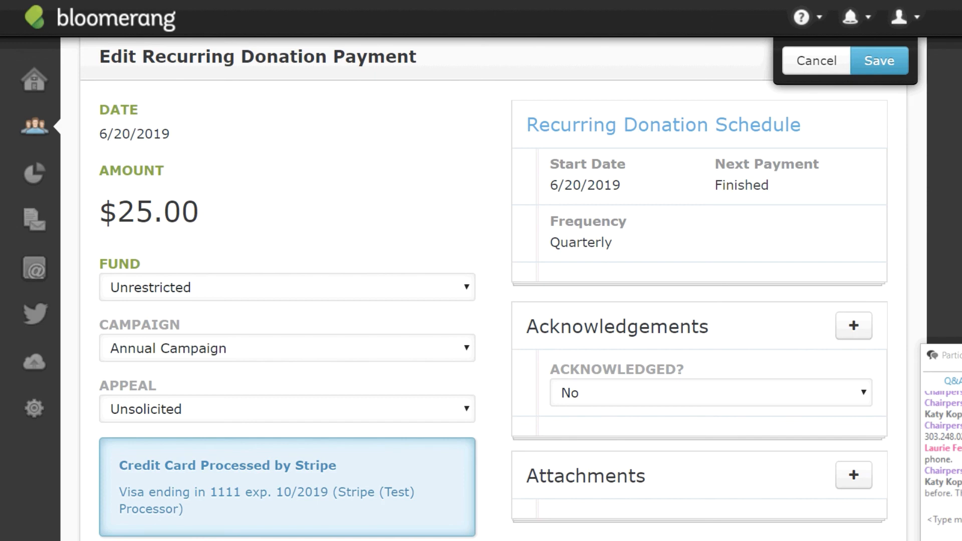
scroll(493, 289, up, 1)
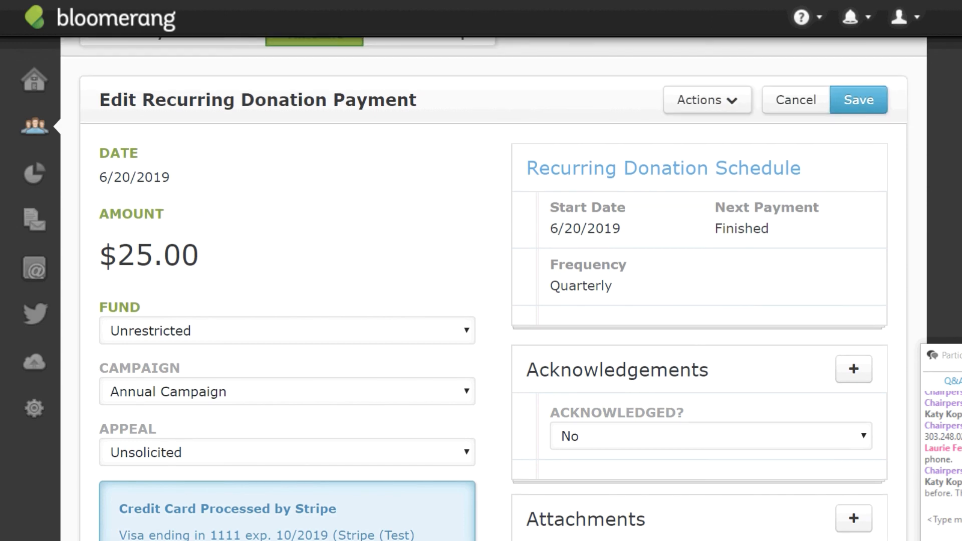
scroll(494, 289, down, 2)
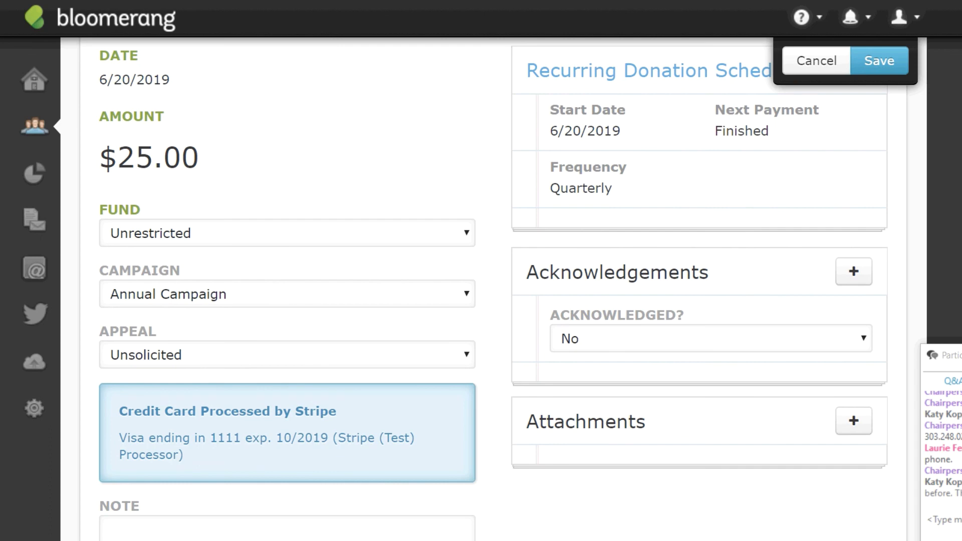
scroll(458, 129, up, 3)
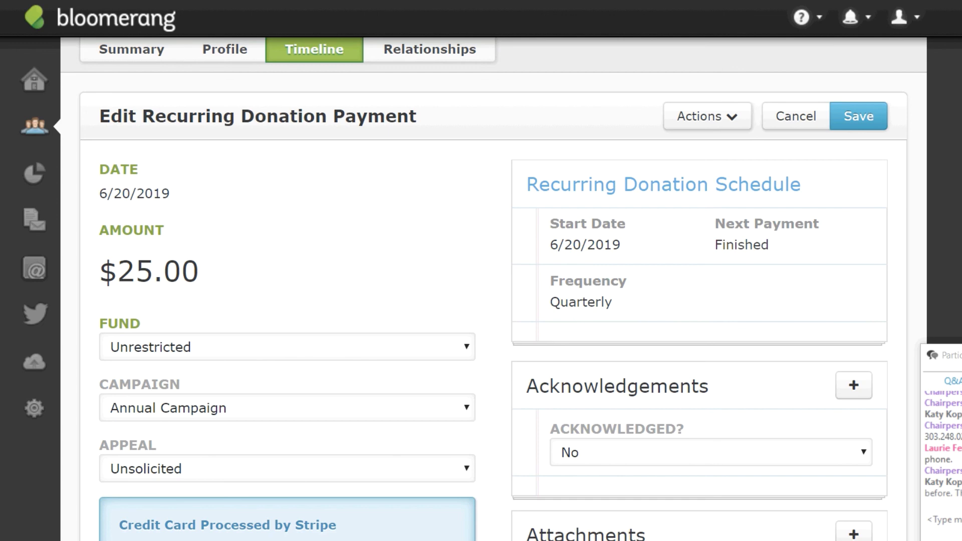
scroll(493, 288, down, 3)
scroll(493, 289, up, 3)
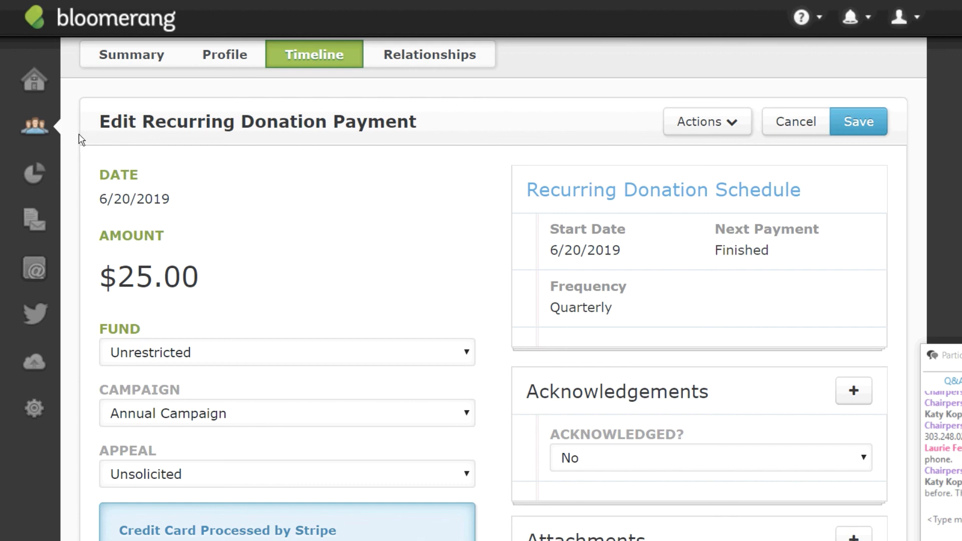
drag(952, 355, 954, 318)
click(942, 482)
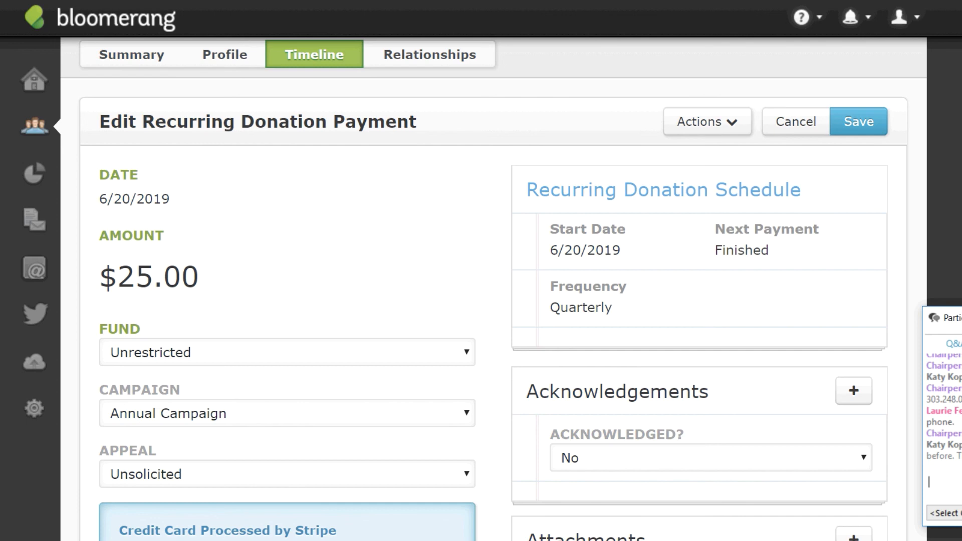
Quick-search a constituent by name, open their record, and show the list of new records to add.
click(36, 126)
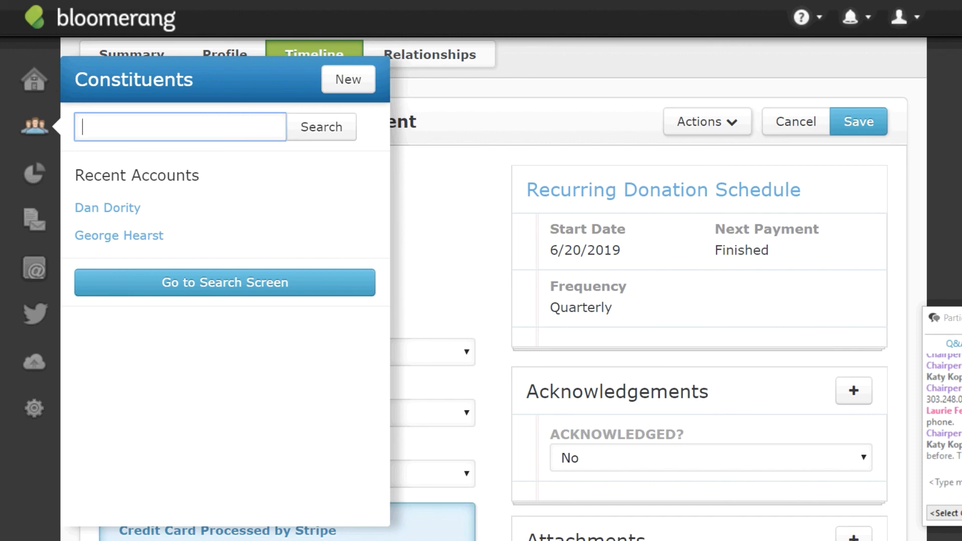
text(Set h)
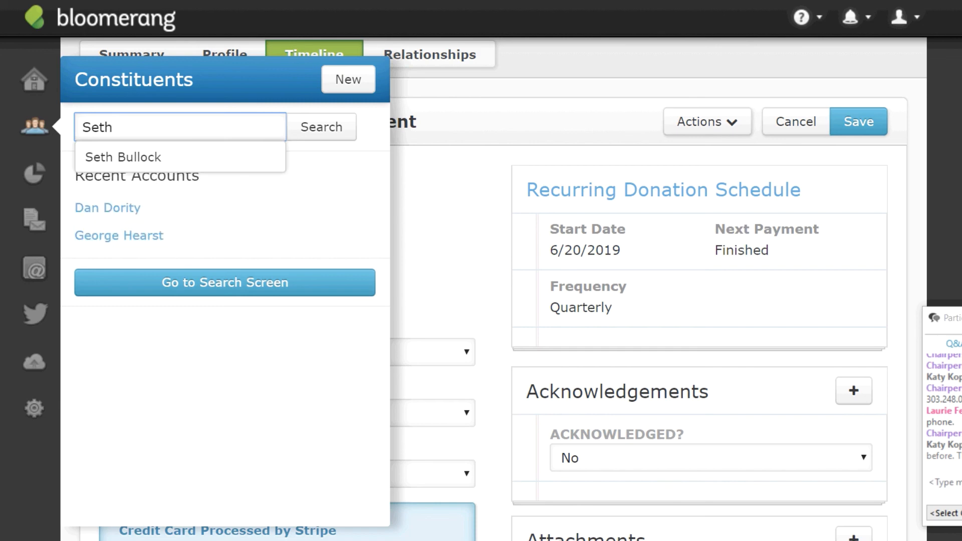
click(141, 158)
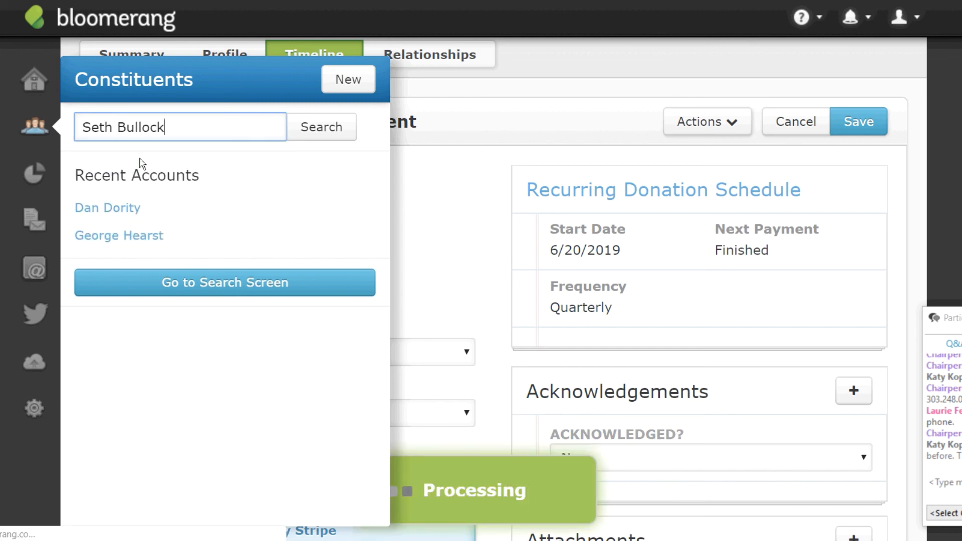
click(183, 282)
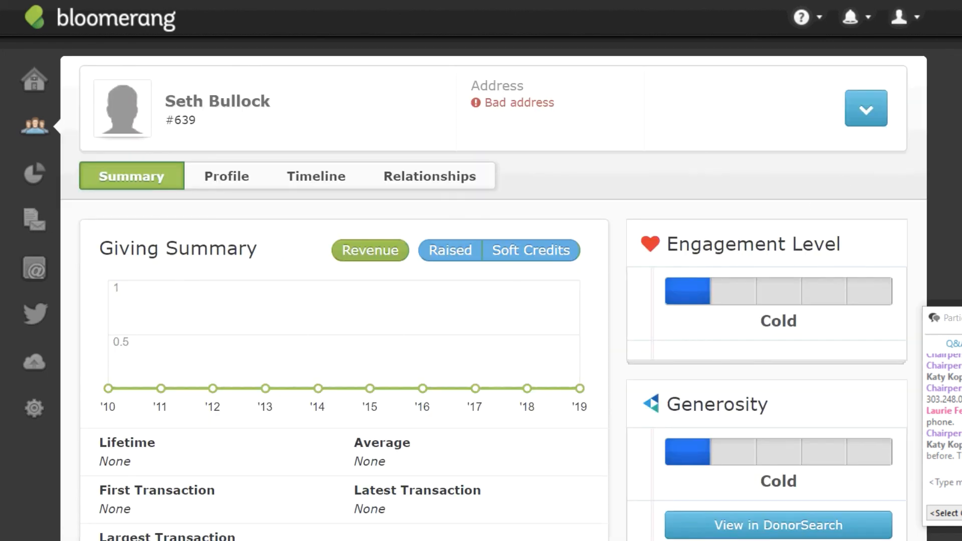
click(864, 110)
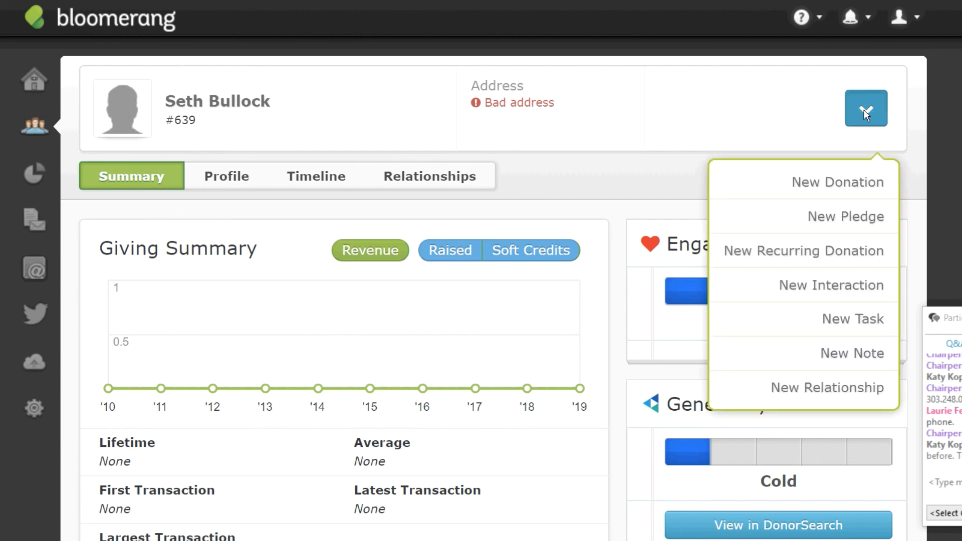
Start a new $0 donation to Building Fund, Capital Campaign, with the In Kind method.
click(804, 185)
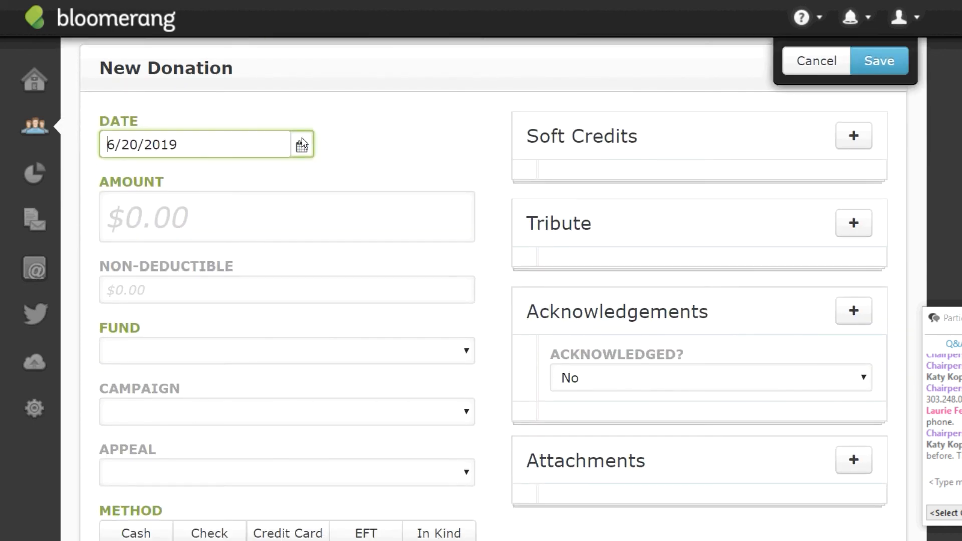
click(168, 212)
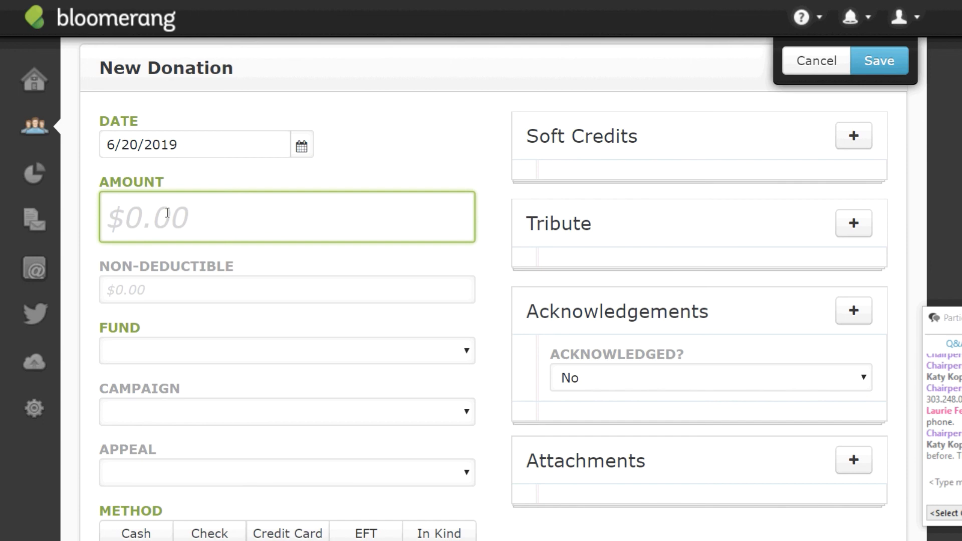
text(0)
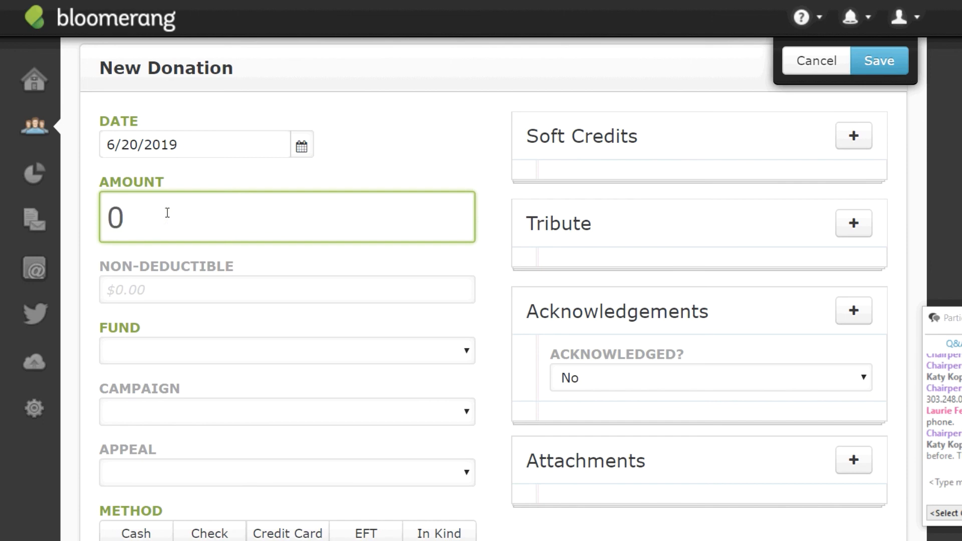
click(208, 351)
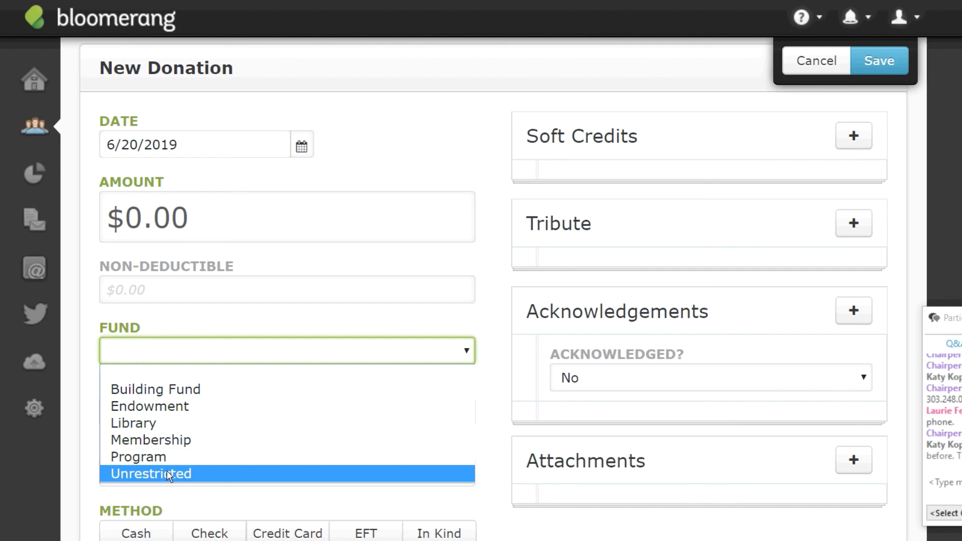
click(192, 399)
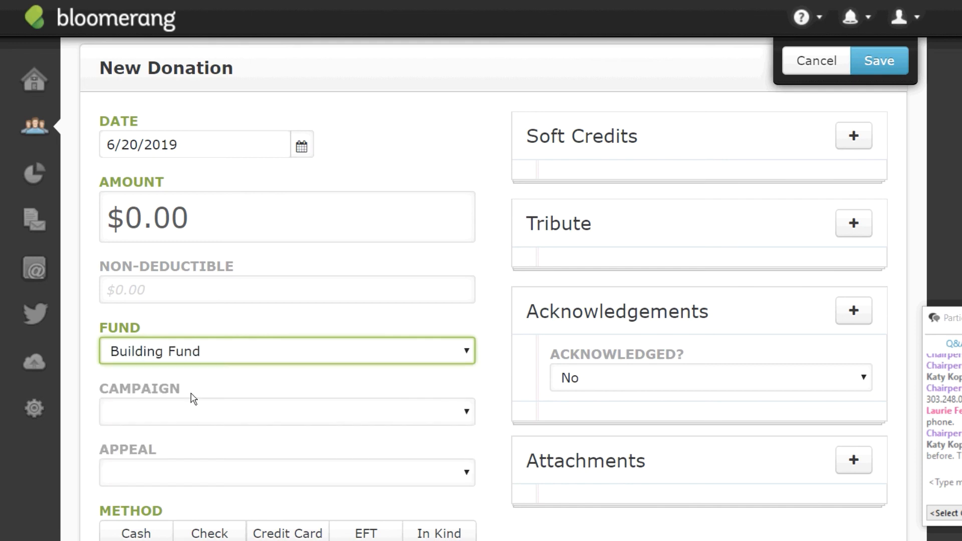
click(473, 414)
click(227, 453)
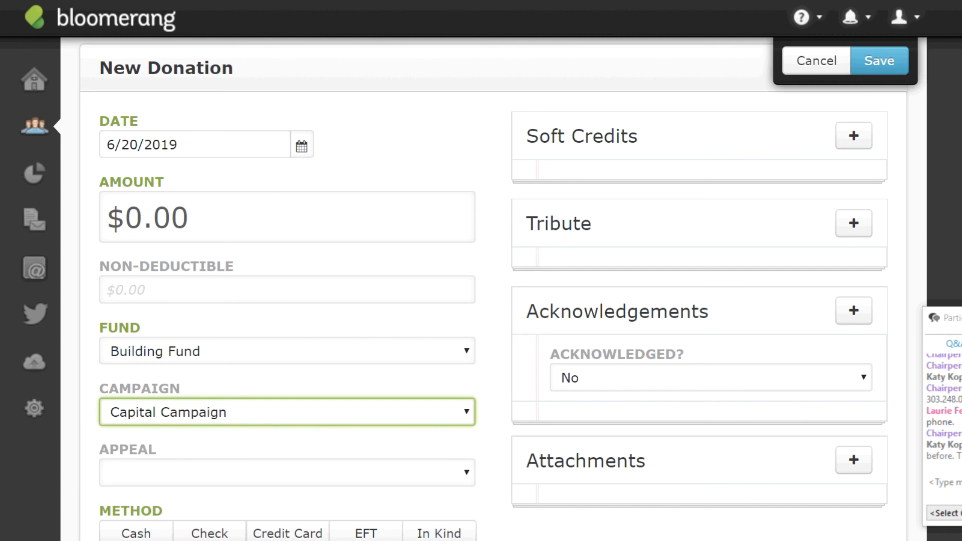
scroll(493, 290, down, 3)
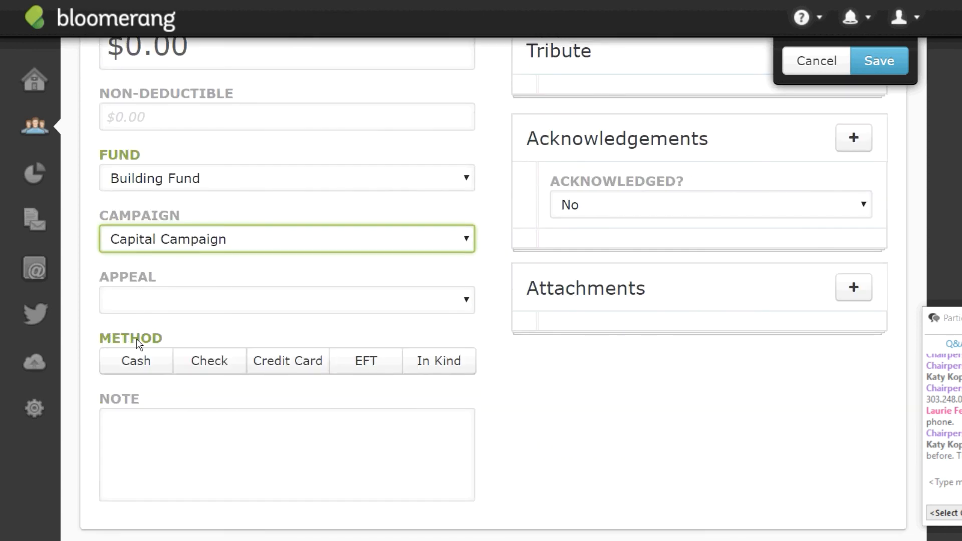
click(445, 359)
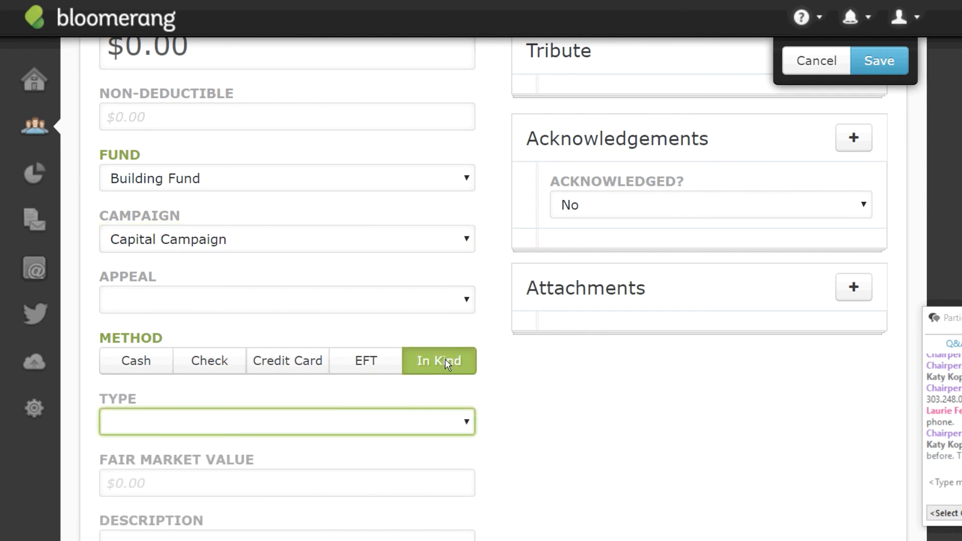
Set the in-kind type to Goods with a fair market value of $100.00.
click(470, 425)
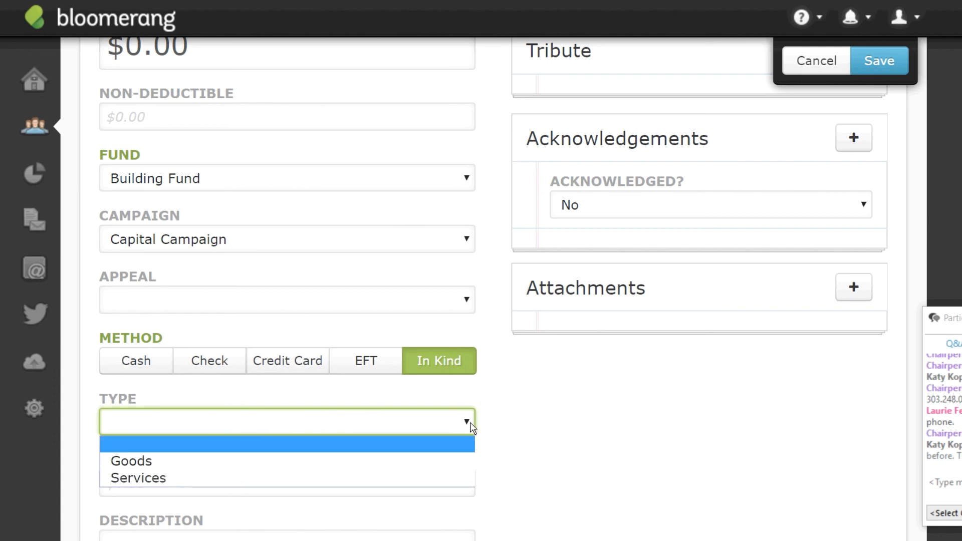
click(142, 465)
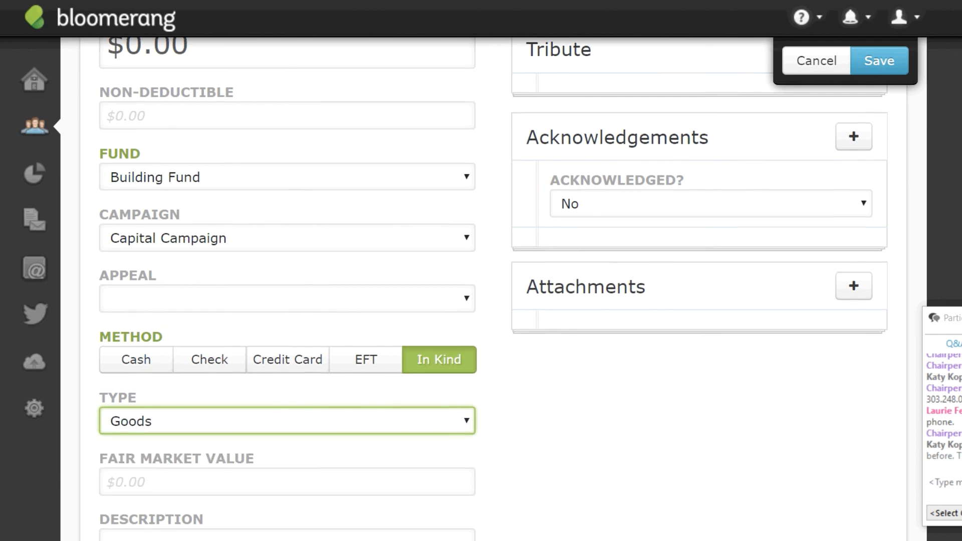
scroll(552, 397, down, 2)
click(308, 405)
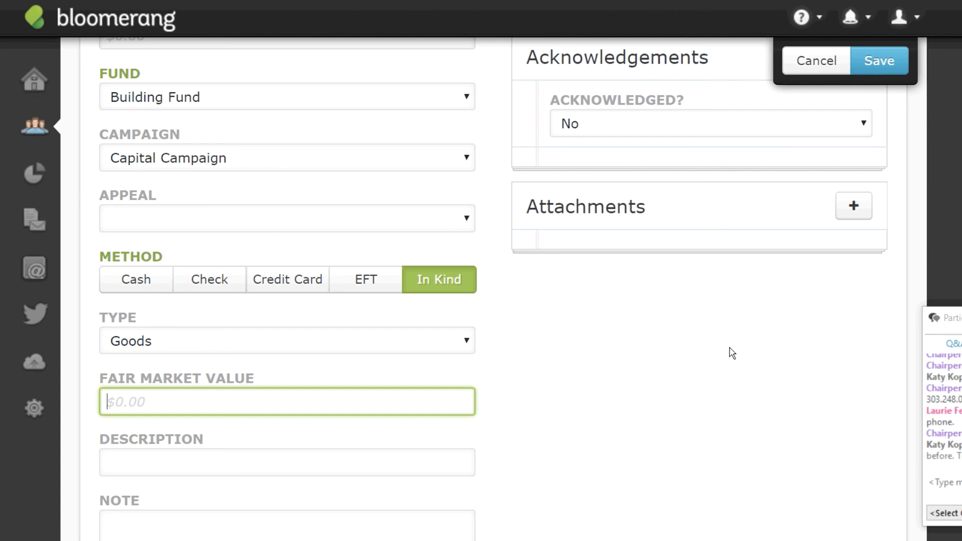
text(100)
click(42, 448)
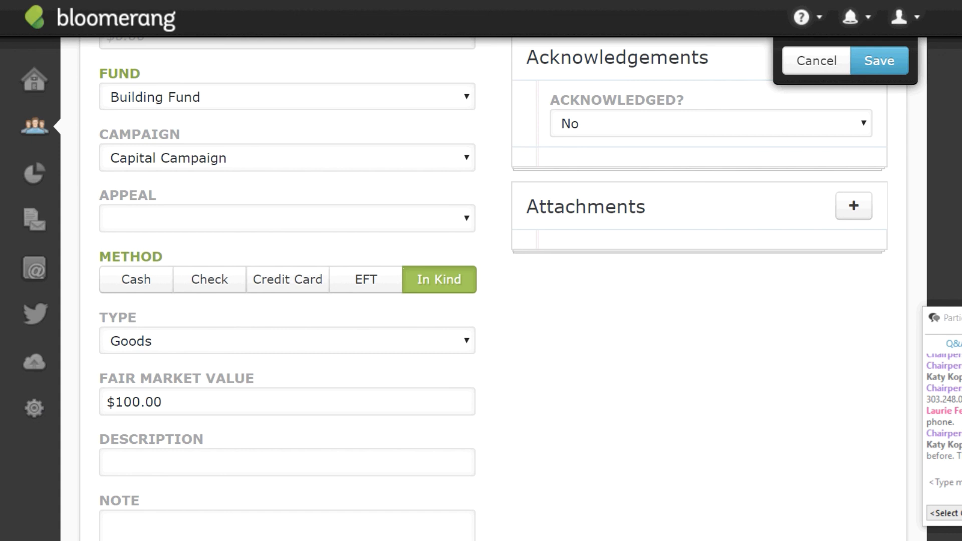
Enter the description 'prospecting equipment'.
scroll(449, 241, down, 2)
click(290, 347)
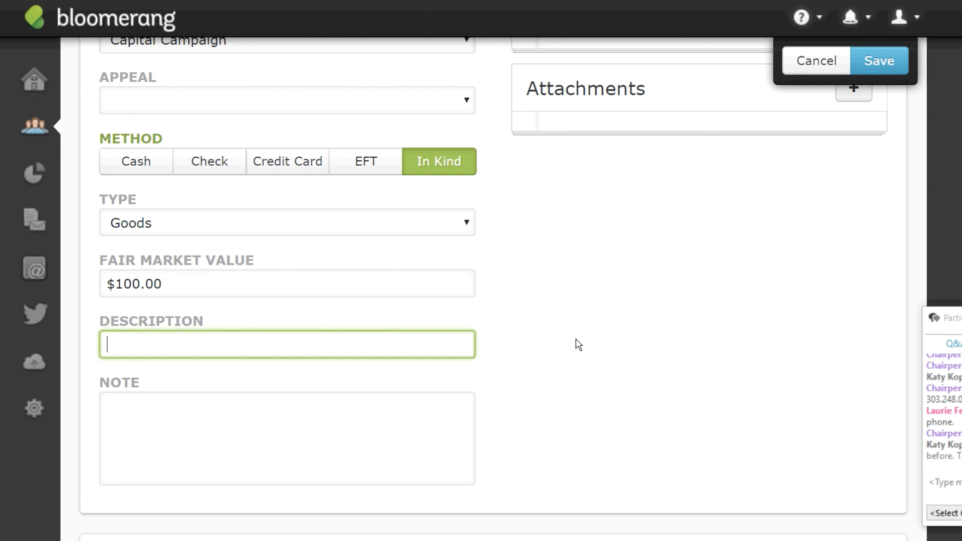
text(prospecting qu)
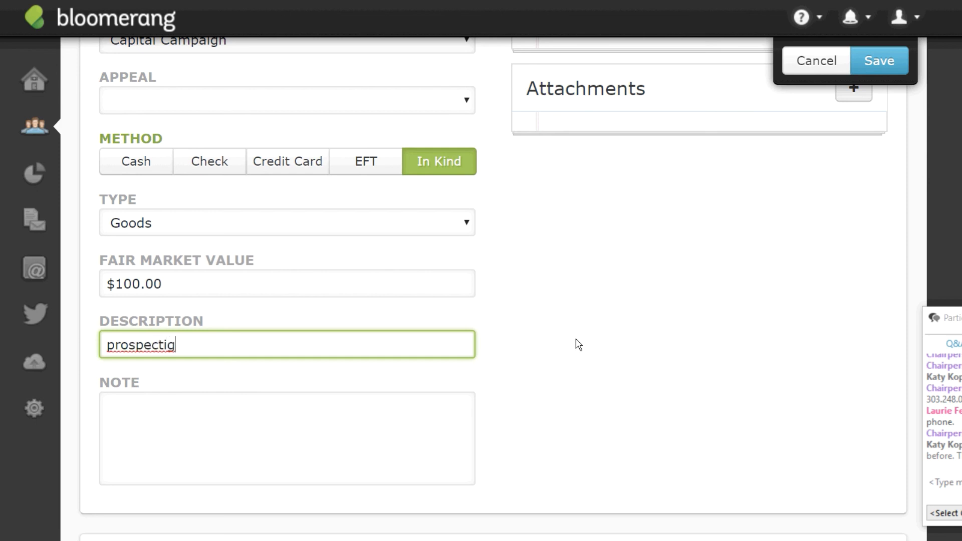
key(BackSpace)
key(BackSpace)
text(equipment)
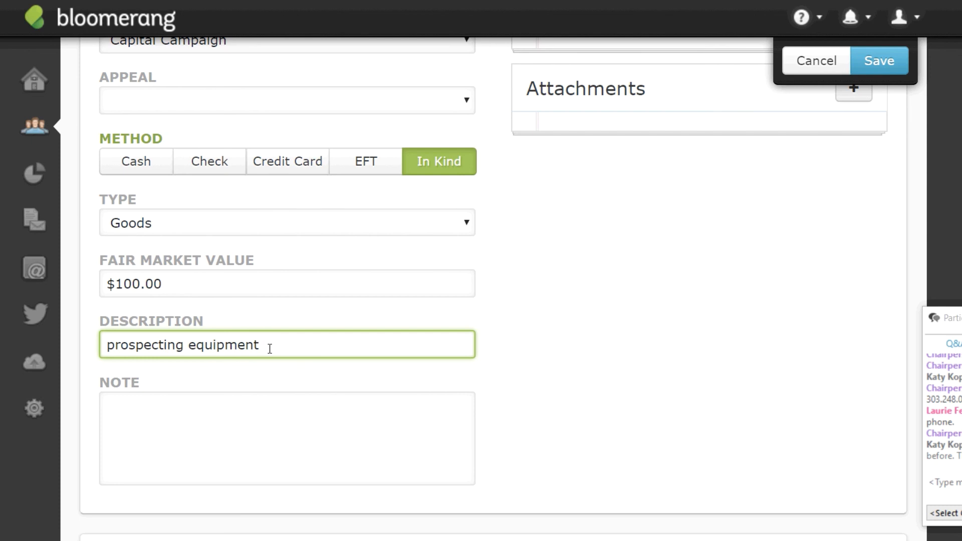
Add the note 'two shovels, one sandbox, three buckets, 2 pans' and save the donation.
click(218, 414)
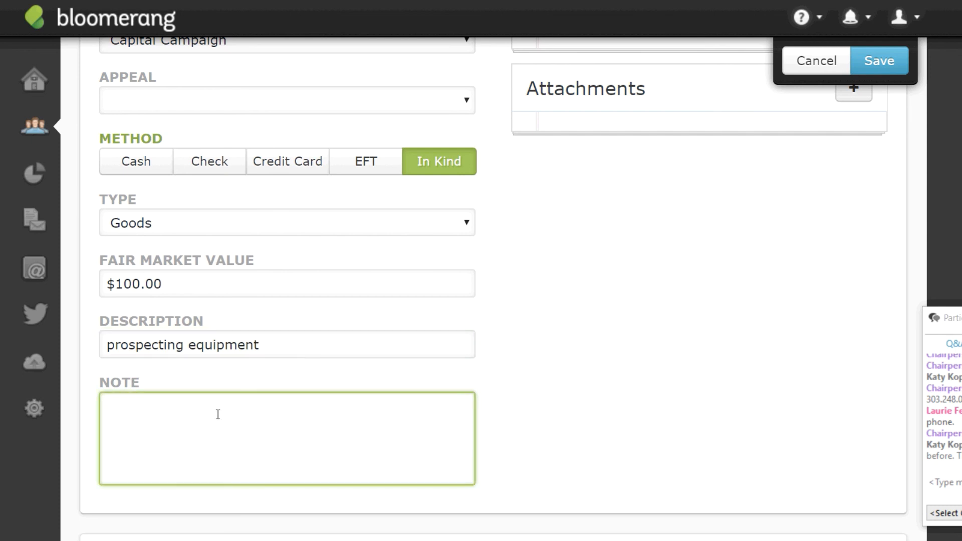
text(two shovels)
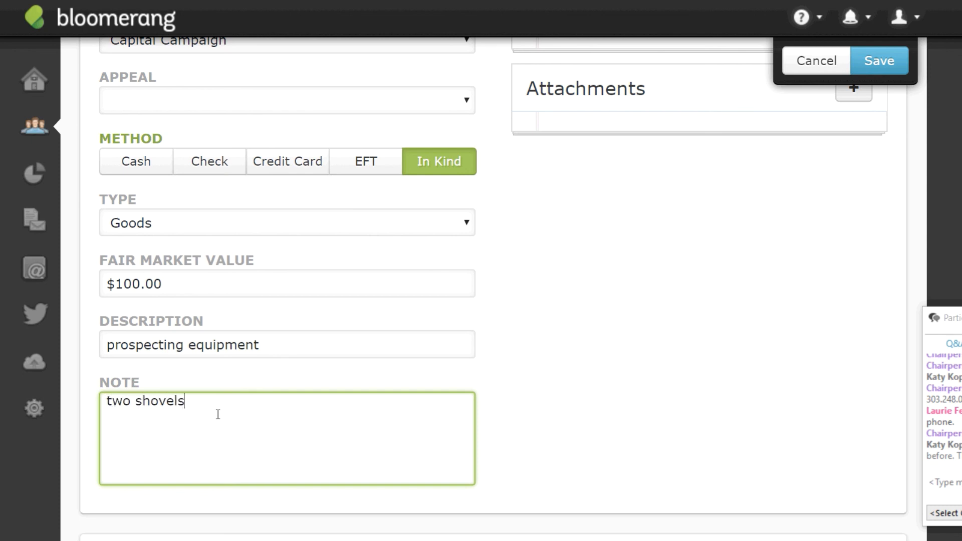
text(, one sandbox, three buckets,)
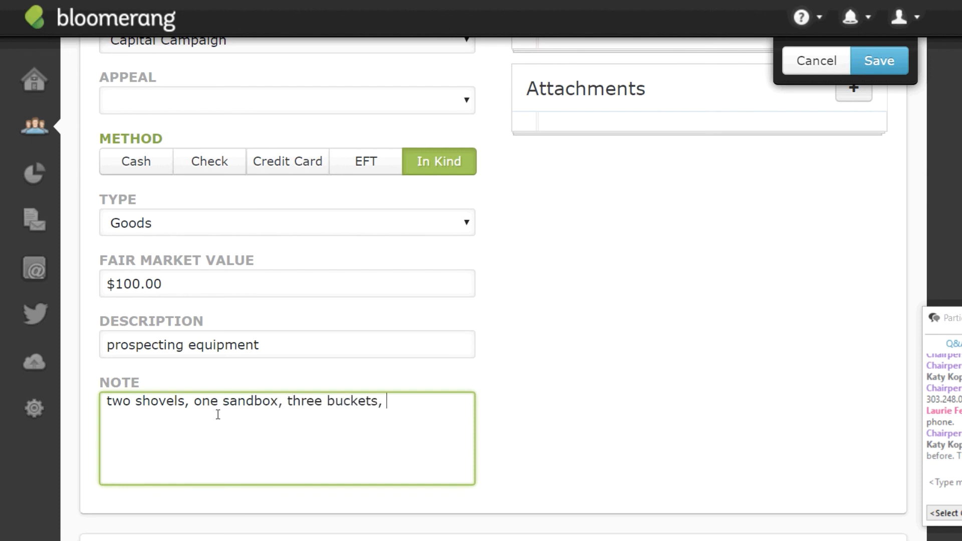
text( w)
key(BackSpace)
text(2 panb)
key(BackSpace)
text(s)
click(885, 61)
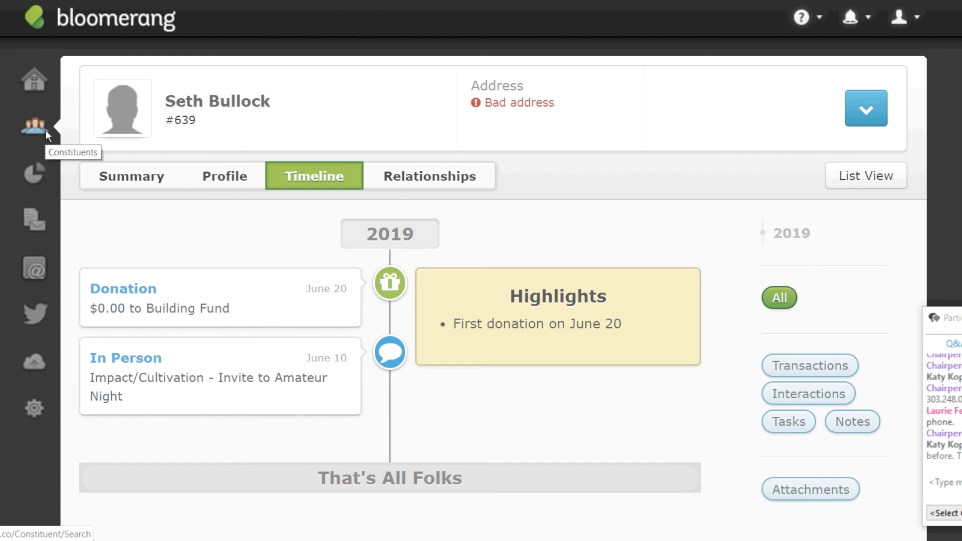
Check the new $0.00 Building Fund donation listed on the constituent's timeline.
mouse_move(46, 130)
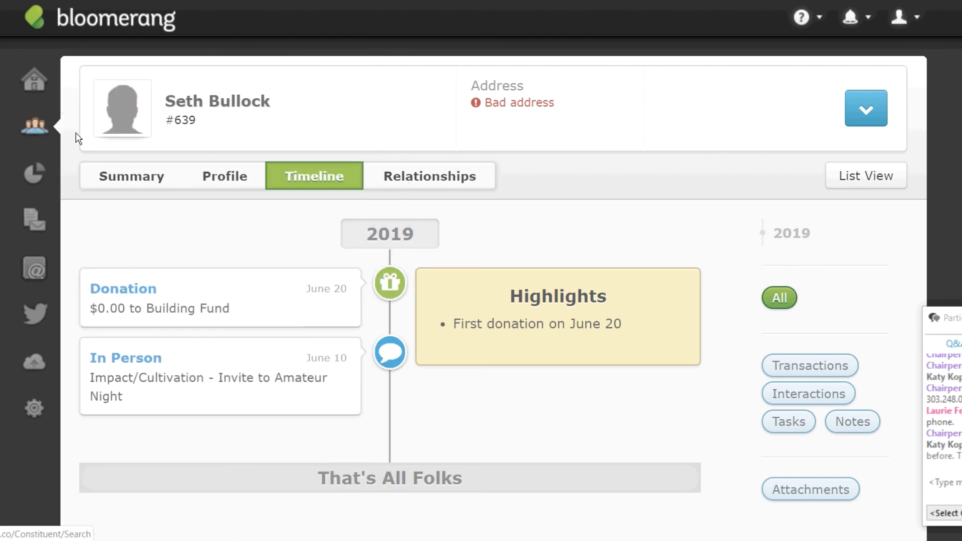
click(51, 131)
text(s)
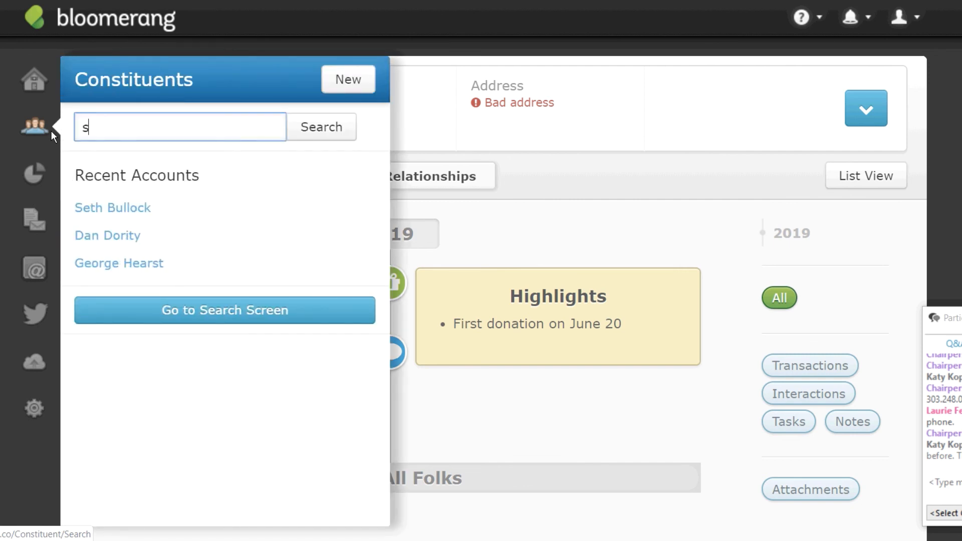
text(ol star)
key(Return)
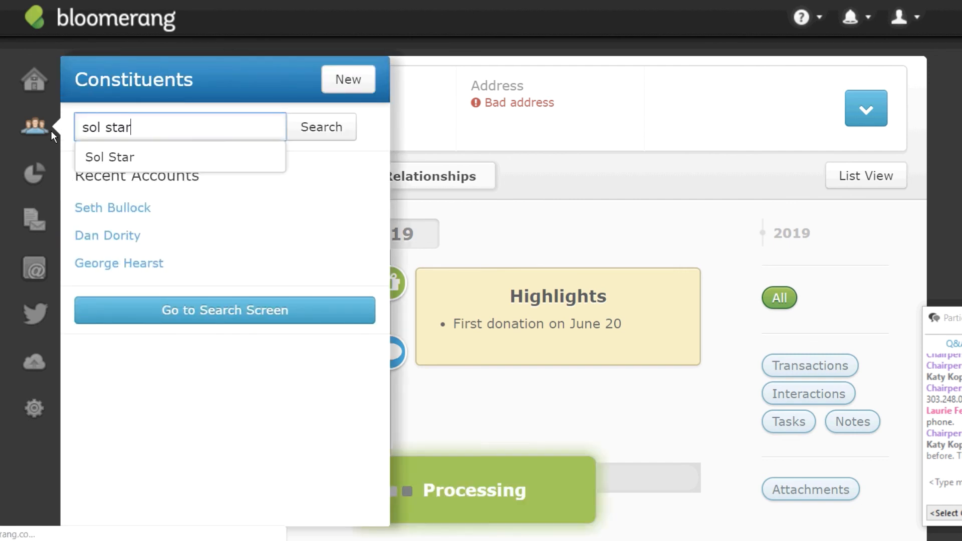
click(145, 283)
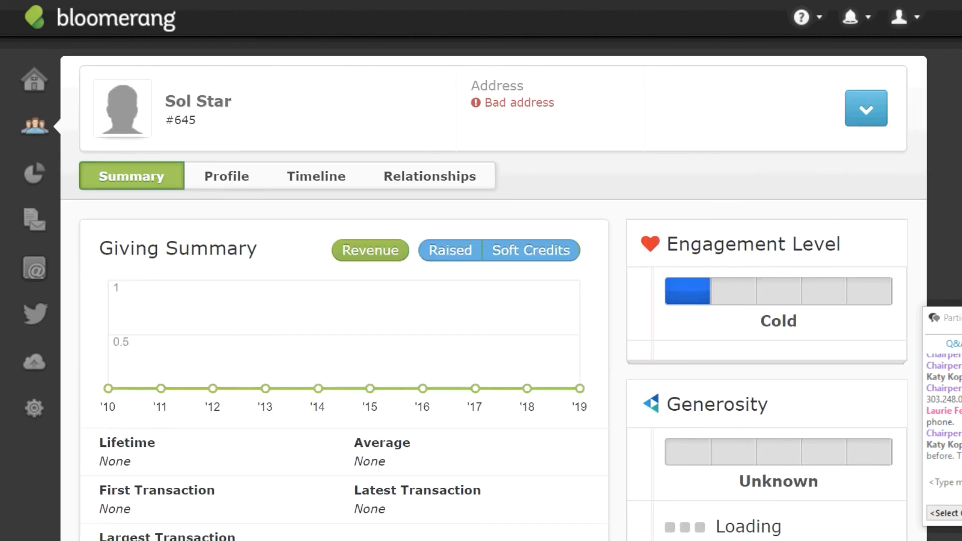
scroll(145, 286, down, 1)
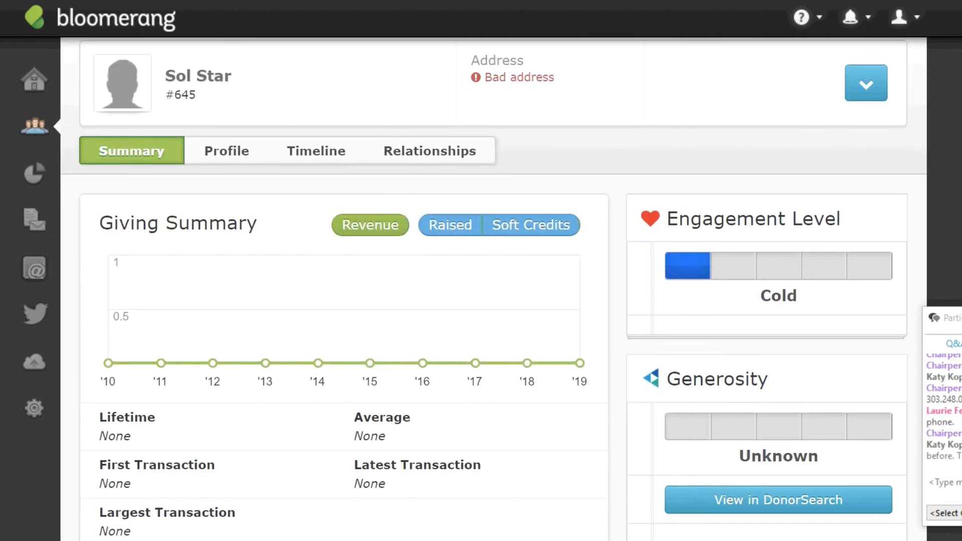
click(868, 81)
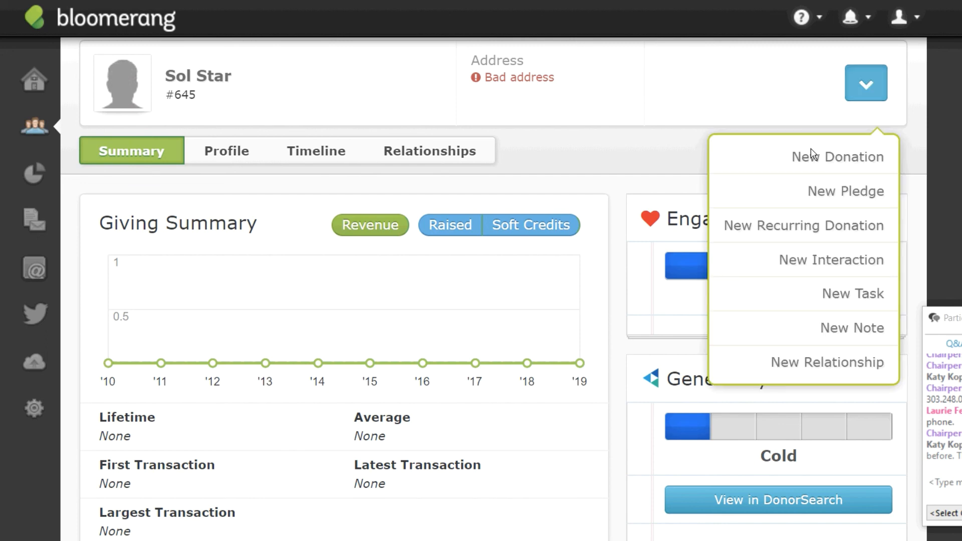
click(829, 165)
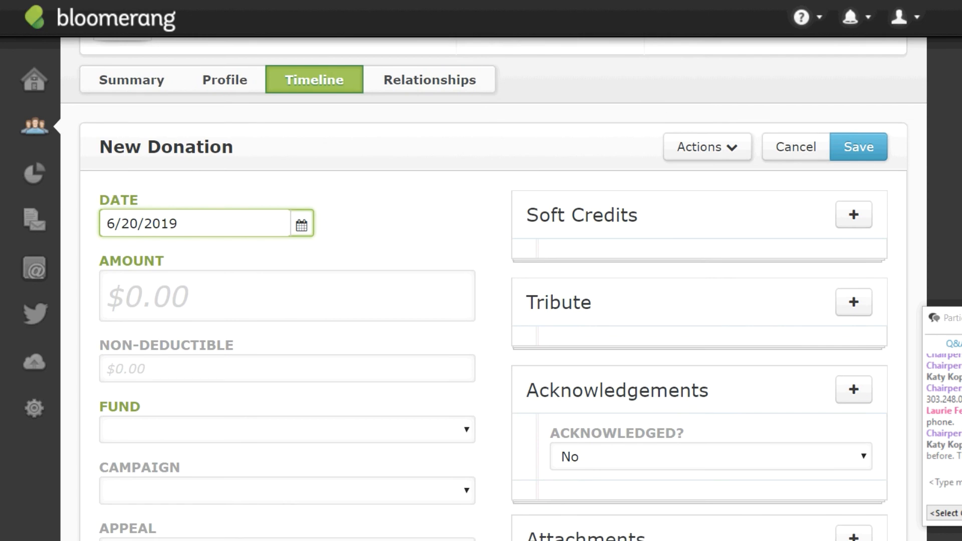
Enter a $0 amount, assign Building Fund and Capital Campaign, and choose the In Kind method.
click(193, 309)
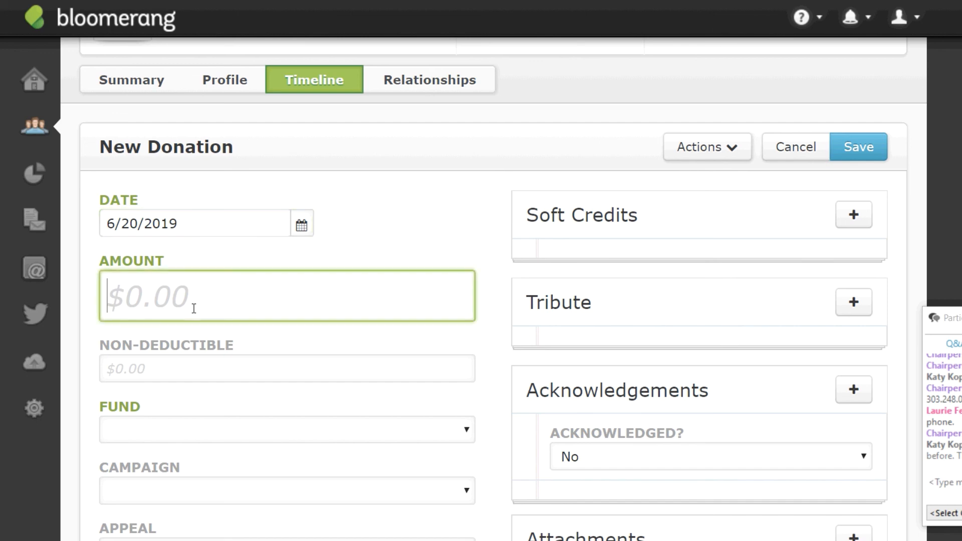
text(0)
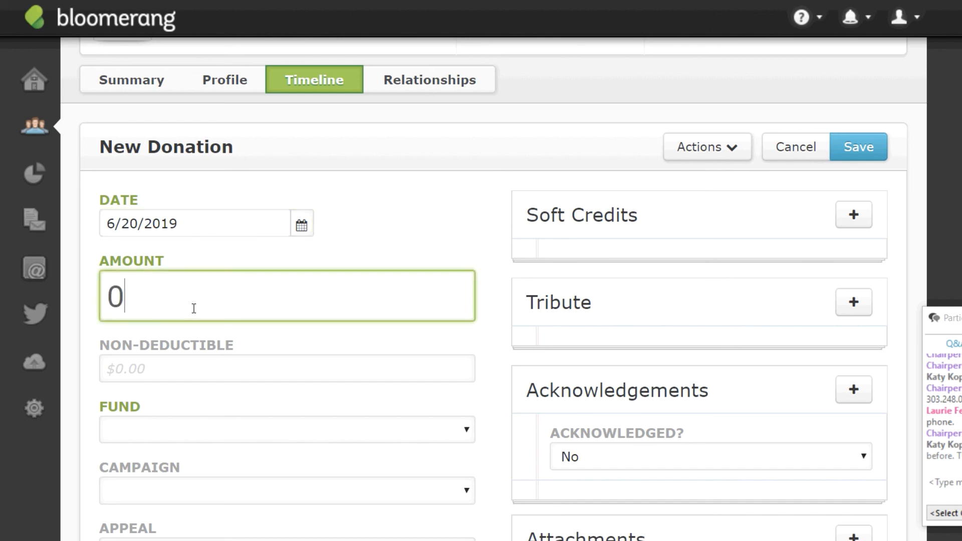
scroll(554, 273, down, 3)
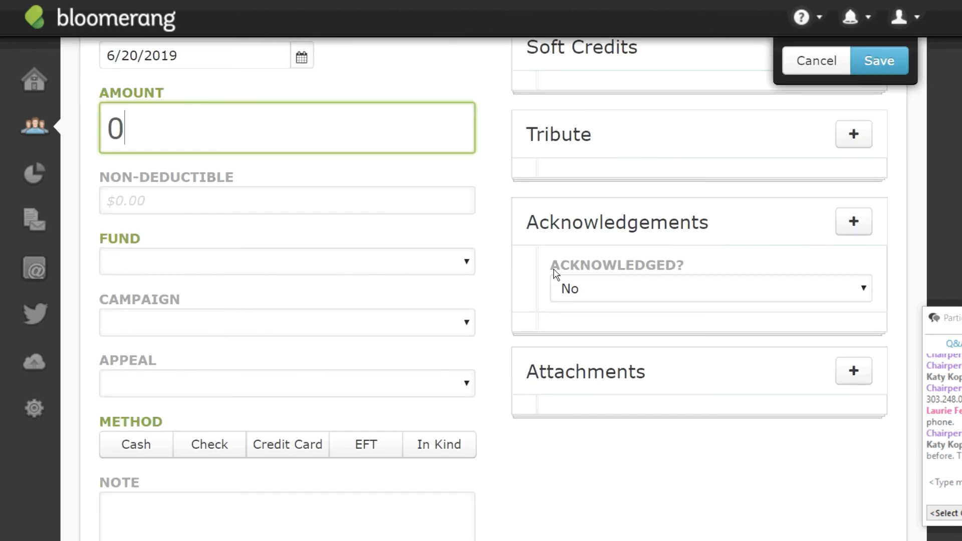
click(262, 199)
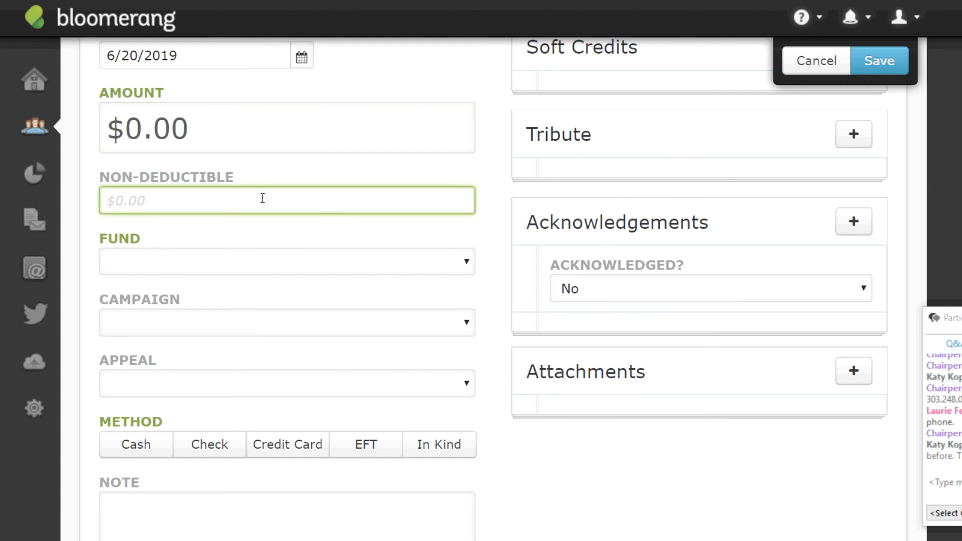
click(466, 266)
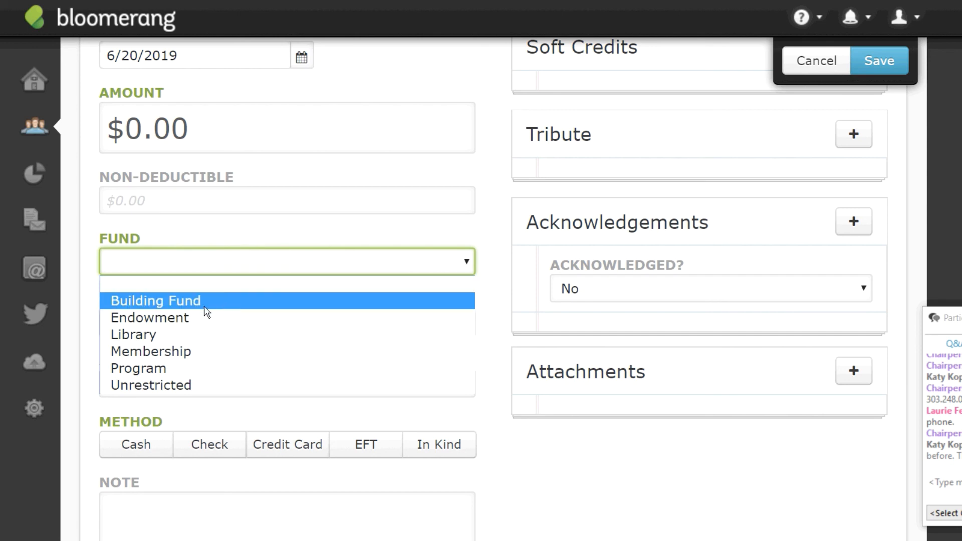
click(173, 299)
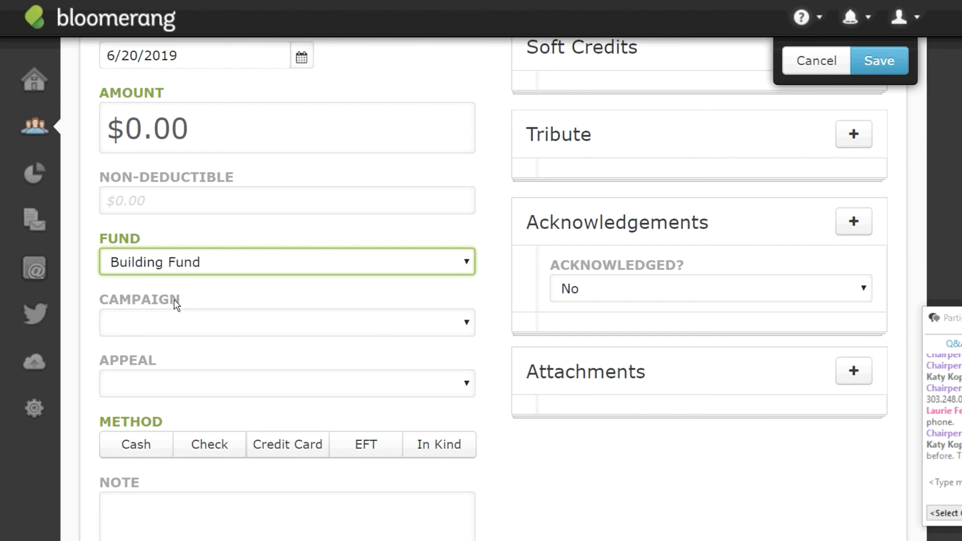
click(410, 326)
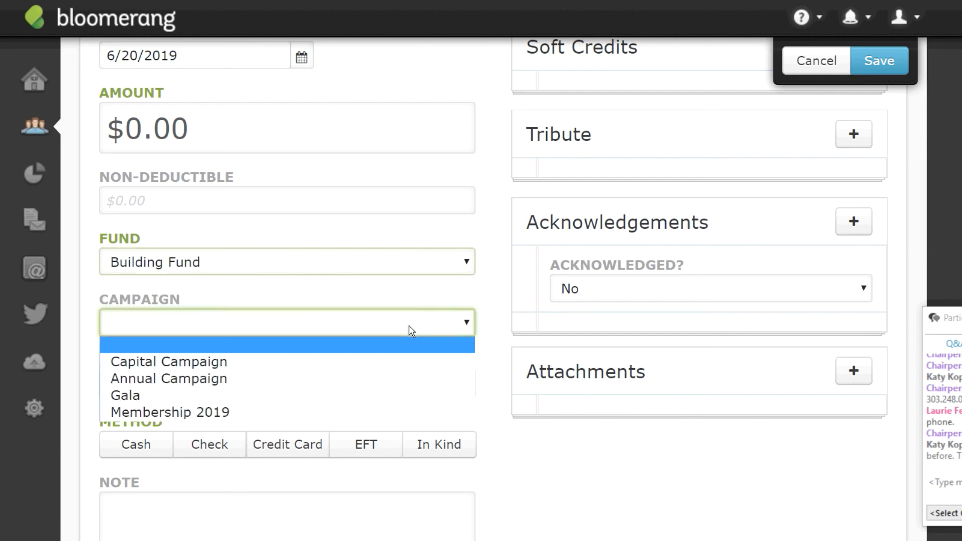
click(217, 368)
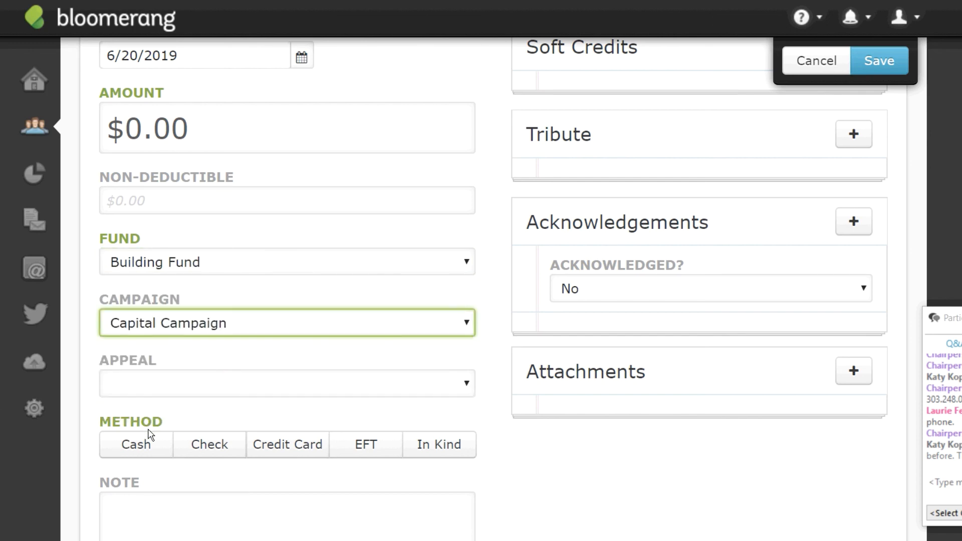
click(453, 447)
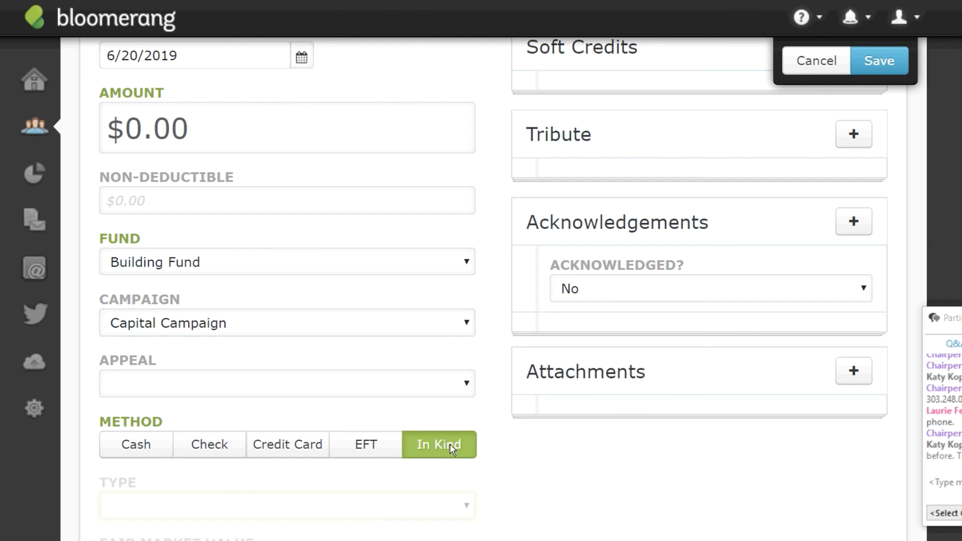
scroll(318, 189, down, 6)
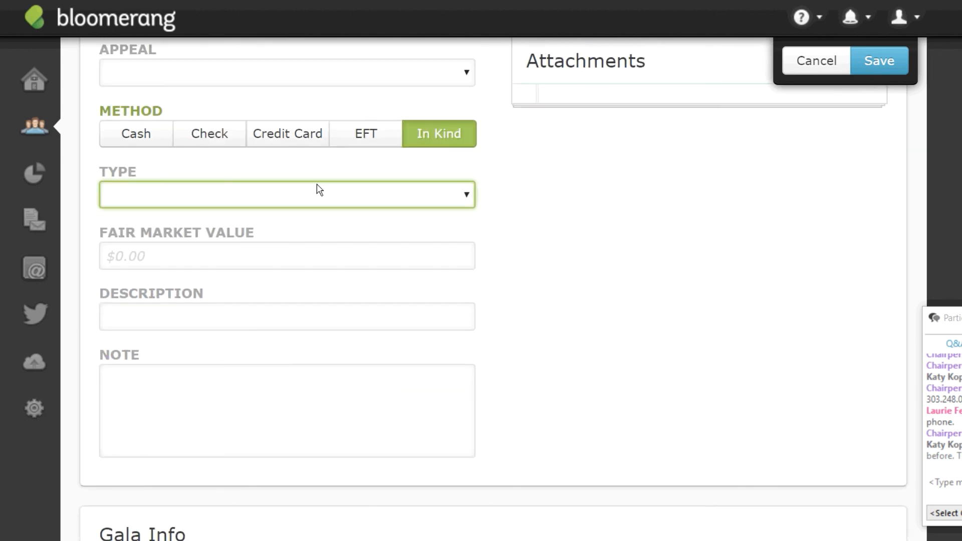
Set the in-kind type to Goods with the description 'your services as auctioneer'.
click(466, 203)
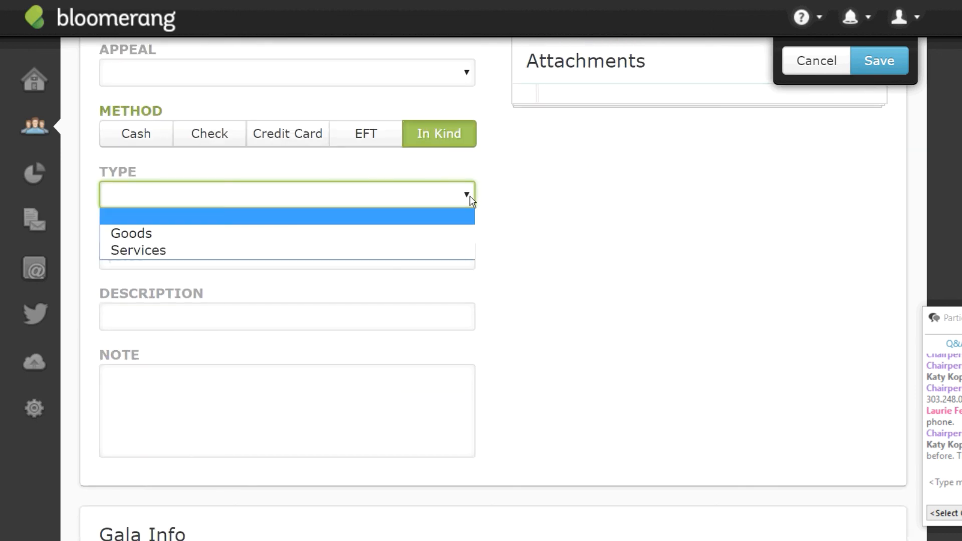
click(134, 239)
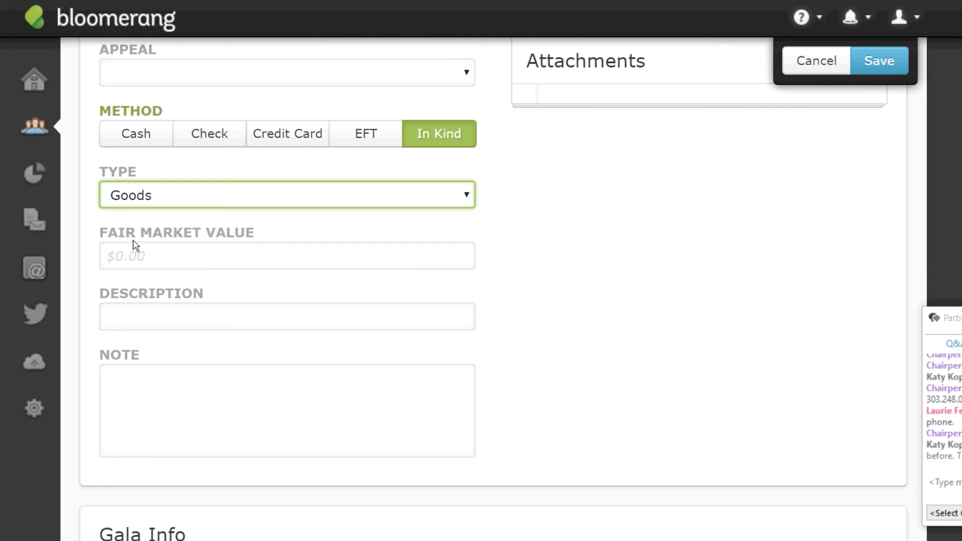
click(147, 316)
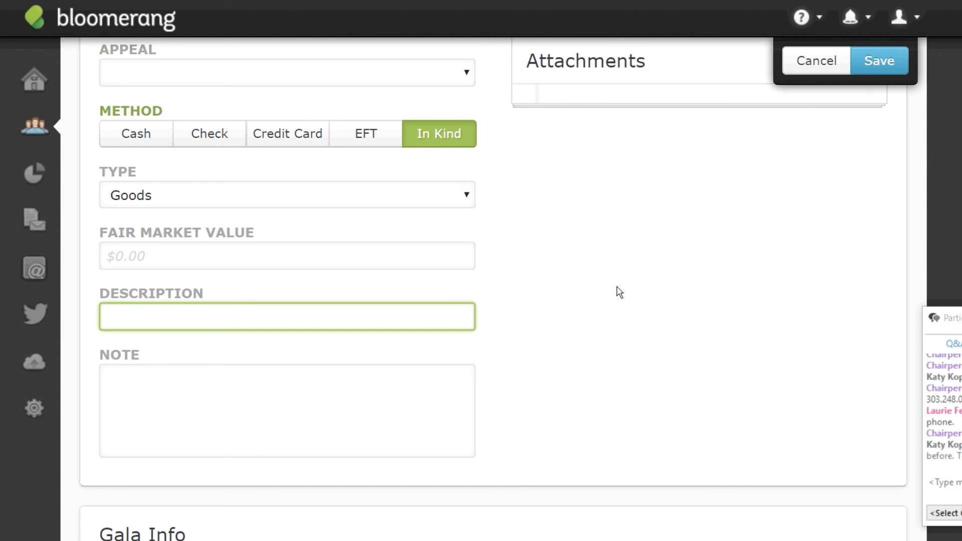
text(your serv ic)
key(BackSpace)
key(BackSpace)
key(BackSpace)
text(ices an)
key(BackSpace)
key(BackSpace)
text(s)
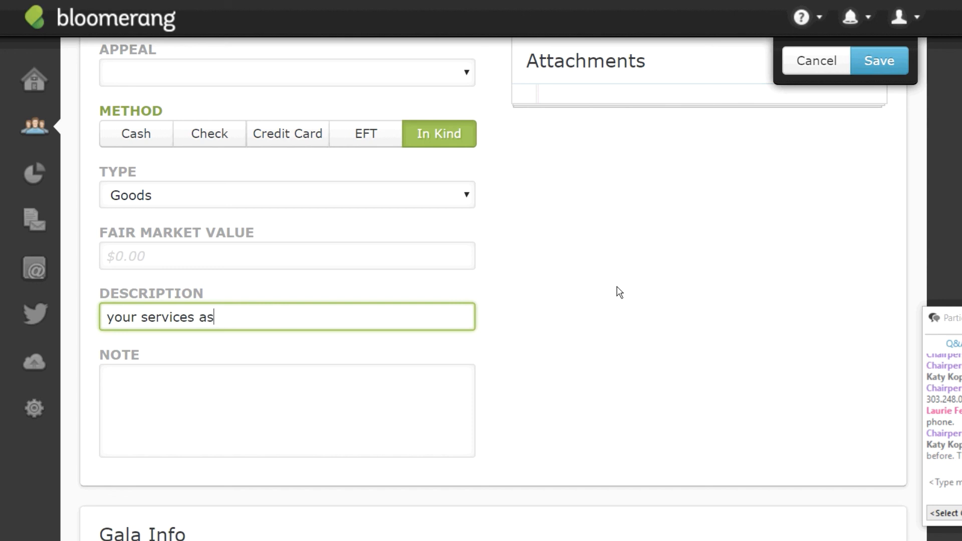
text( auctioneer)
Add the note '3 hours, etc.' and review the form, leaving fair market value blank.
click(374, 386)
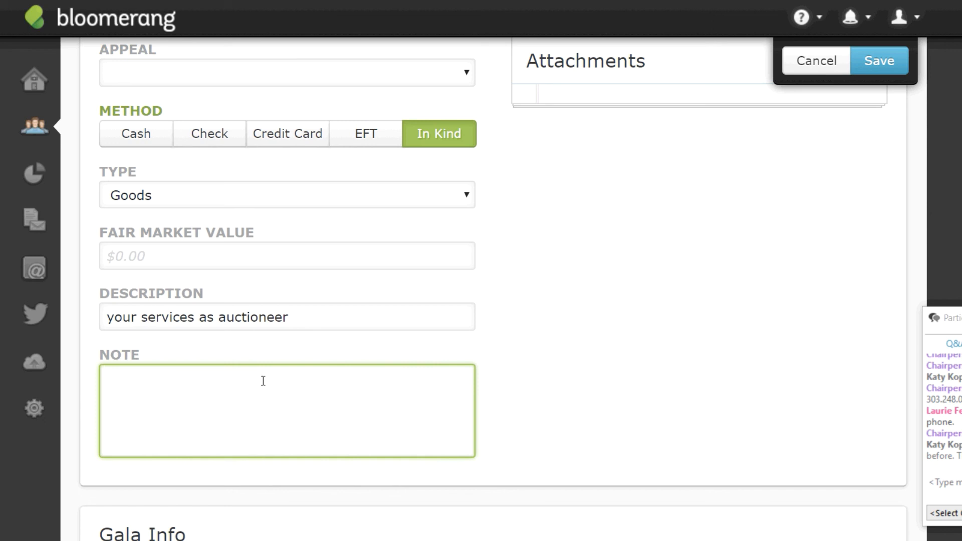
text(3 hours, etc.)
click(161, 255)
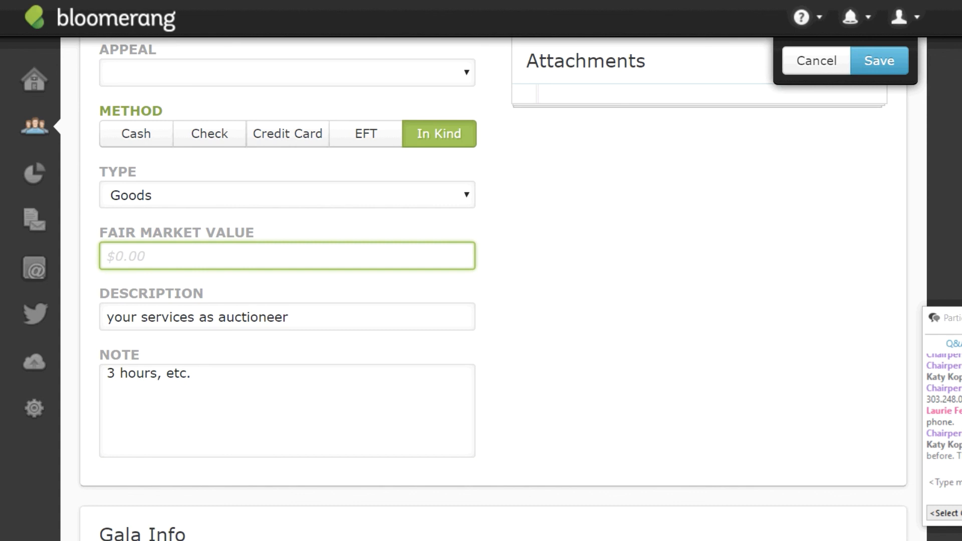
scroll(494, 291, up, 2)
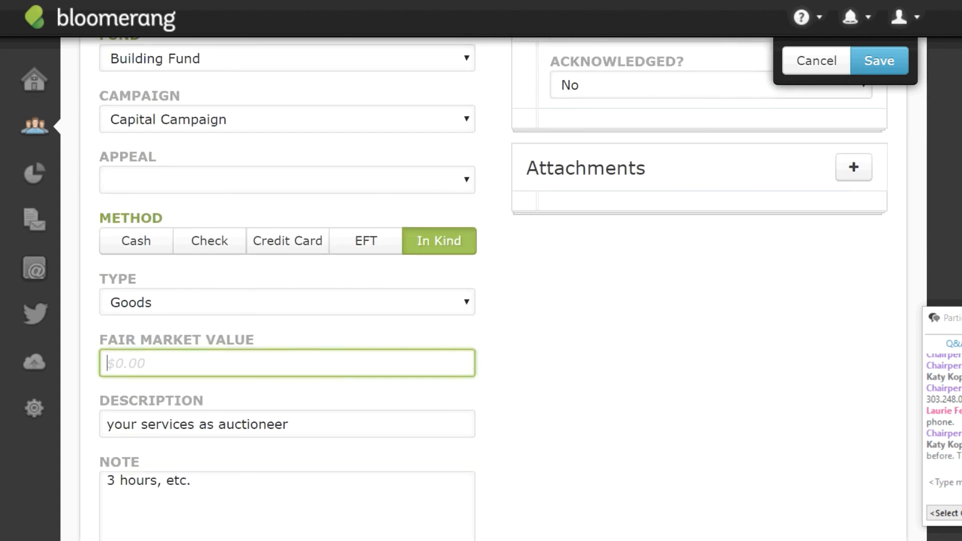
scroll(492, 268, up, 1)
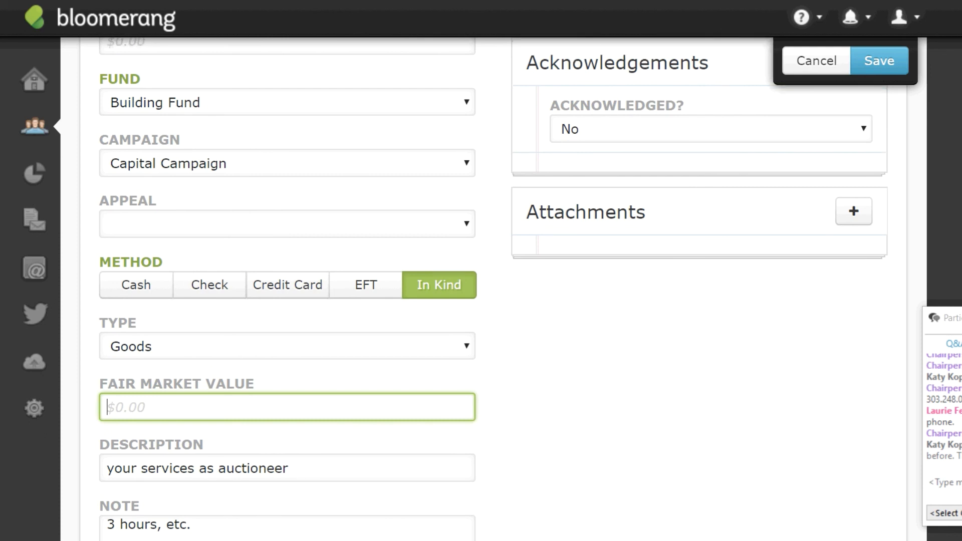
scroll(492, 268, down, 1)
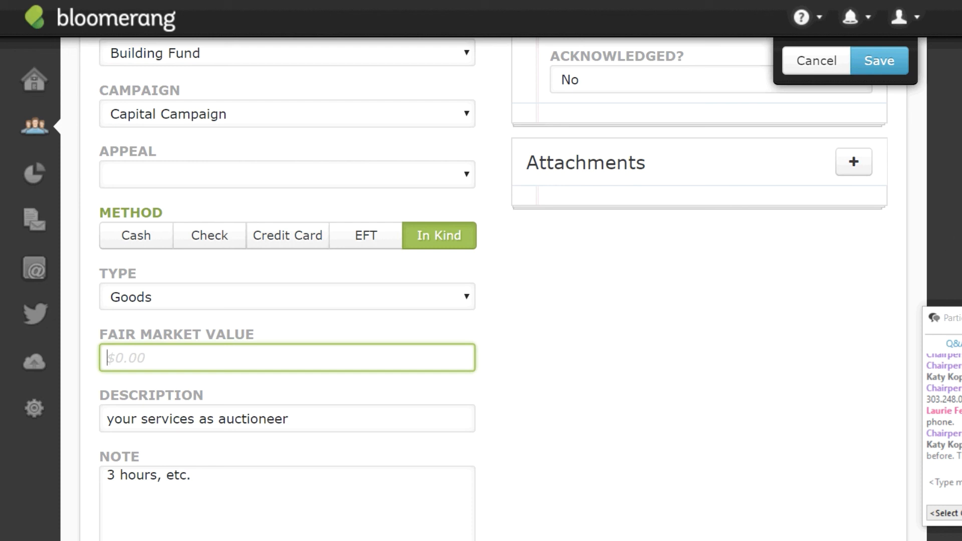
scroll(481, 289, down, 2)
scroll(481, 289, up, 1)
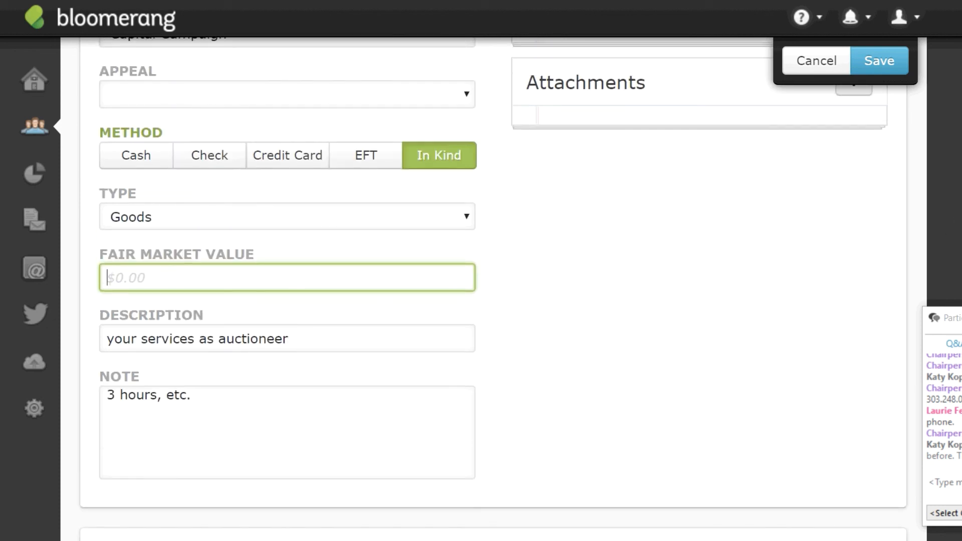
scroll(481, 288, down, 3)
scroll(481, 288, up, 4)
scroll(481, 289, up, 1)
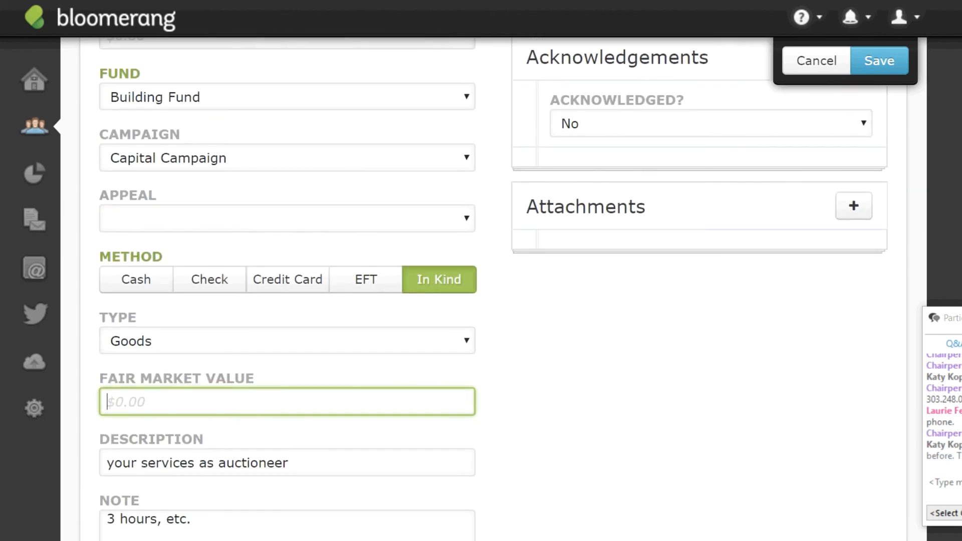
scroll(481, 288, up, 1)
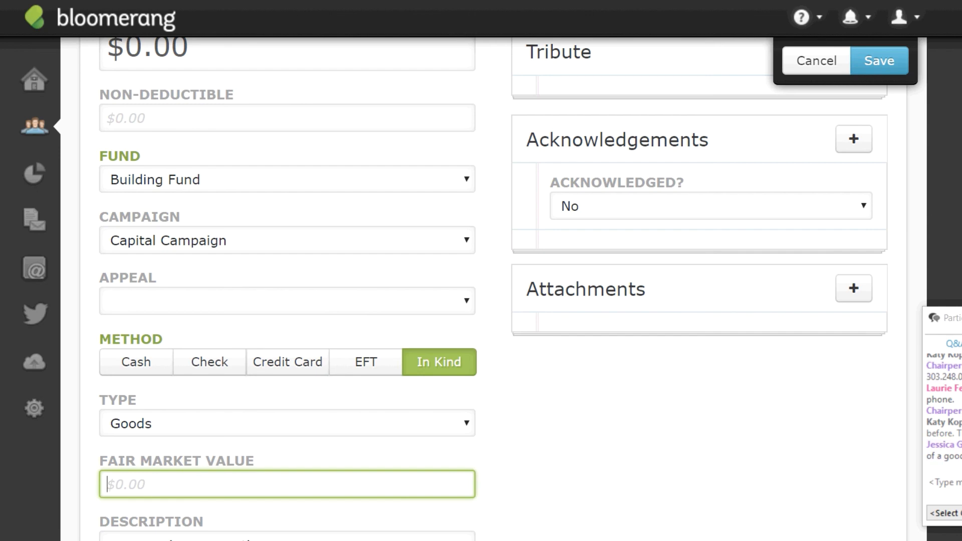
drag(959, 319, 906, 281)
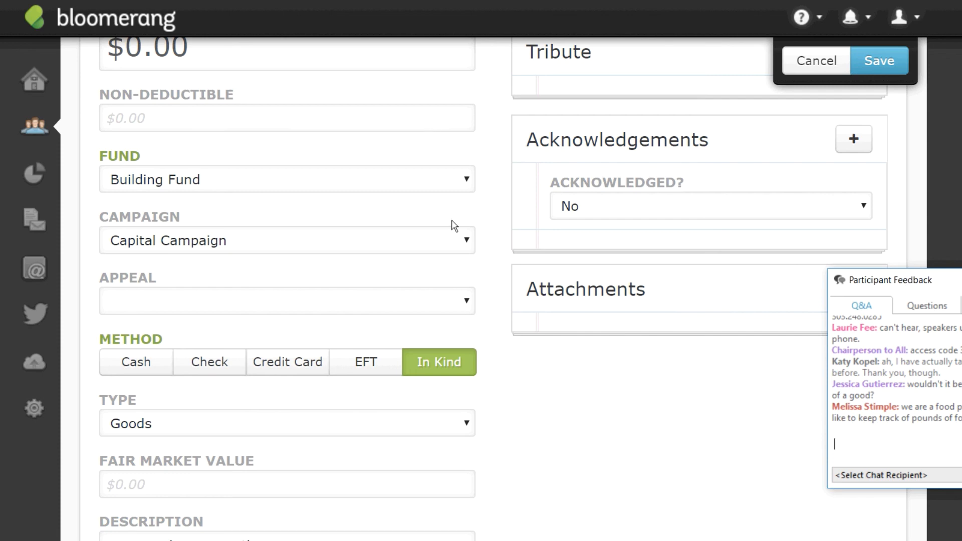
Change the in-kind gift type from Goods to Services and select the existing description text.
click(468, 427)
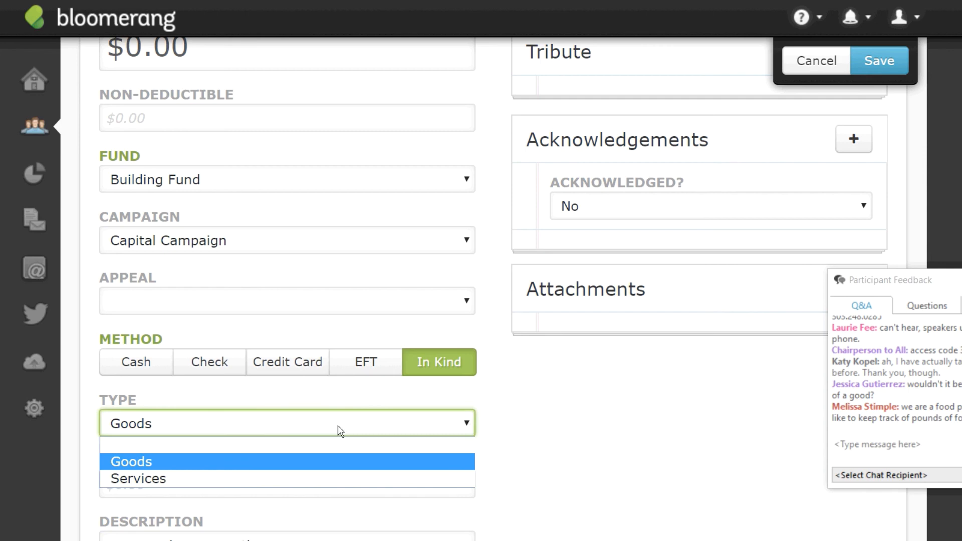
click(178, 482)
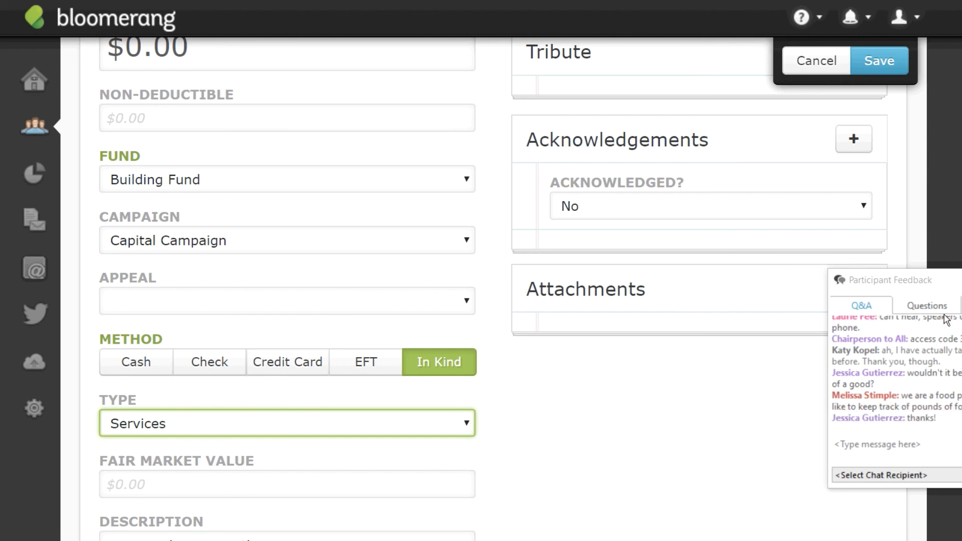
drag(949, 281, 961, 293)
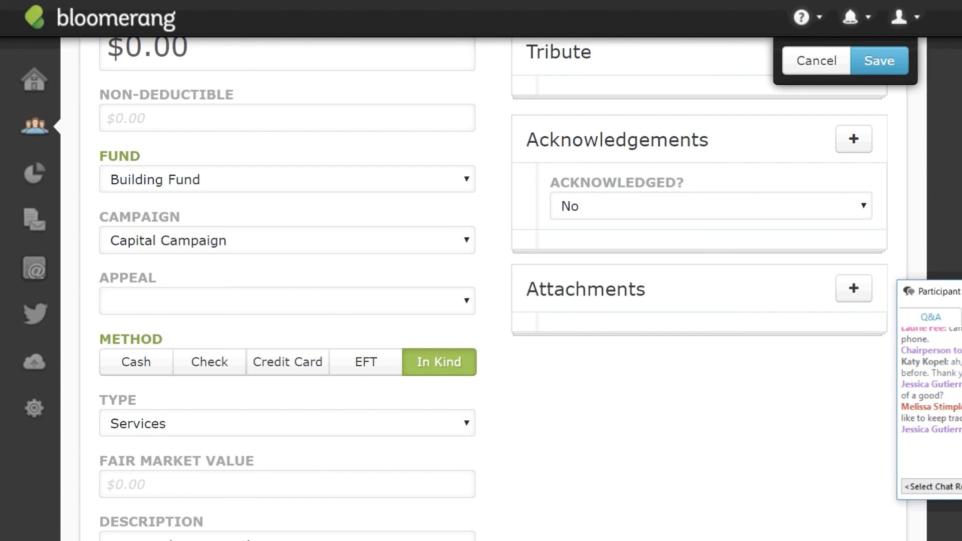
drag(961, 225, 961, 222)
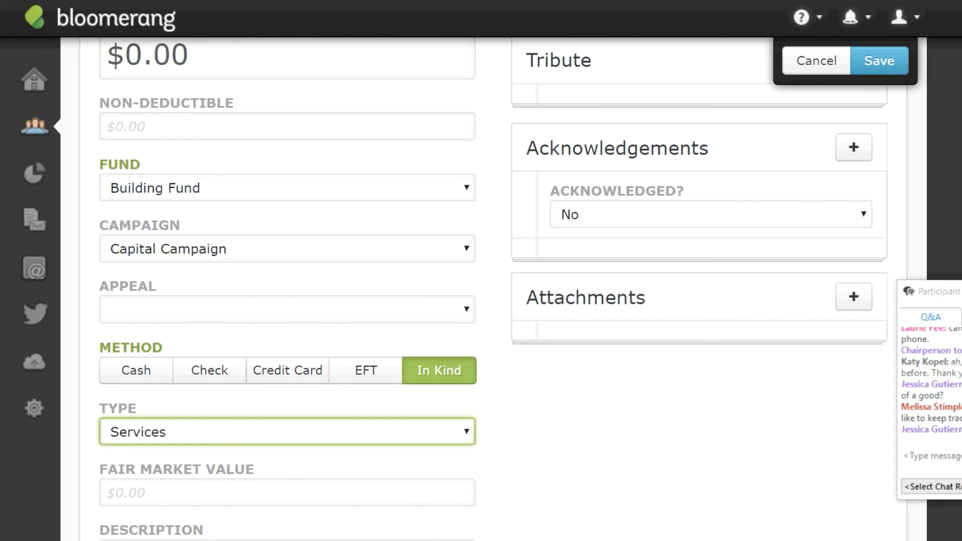
scroll(452, 348, down, 4)
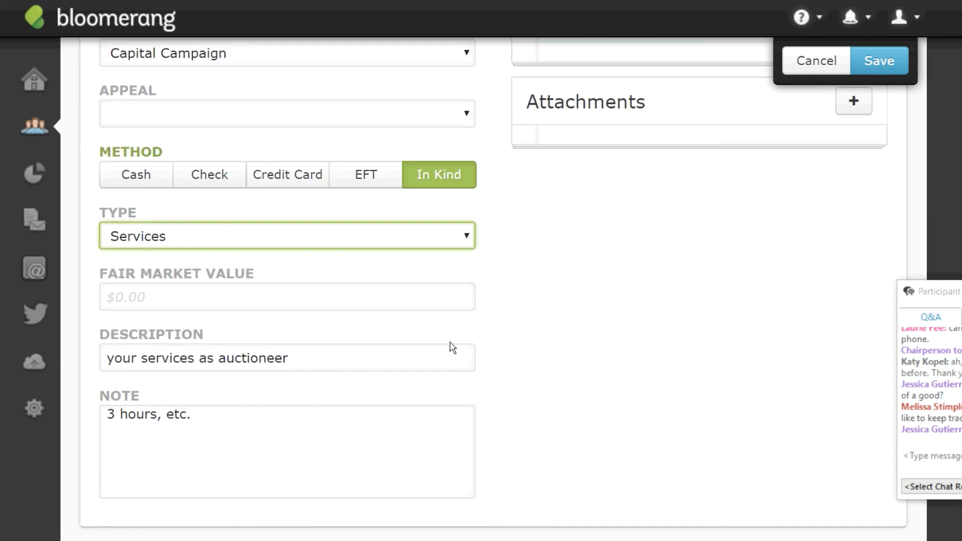
drag(346, 356, 107, 358)
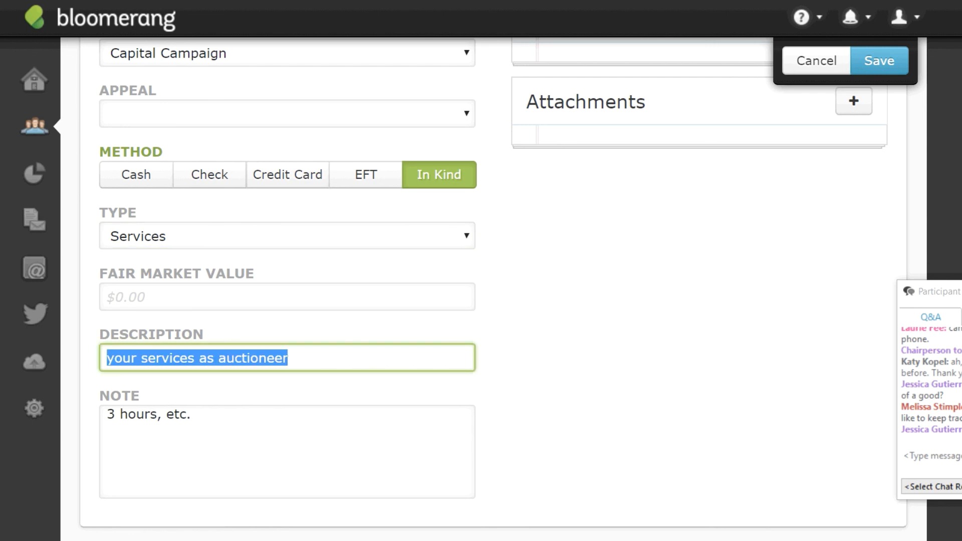
Replace the description with 'two cases of canned goods and 40 pounds of meat'.
click(319, 361)
click(242, 428)
key(ctrl+a)
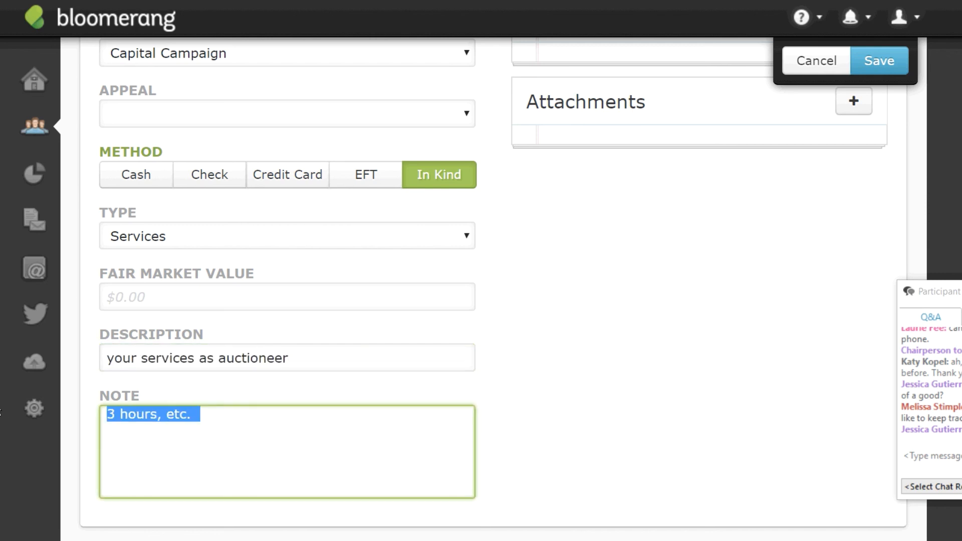
click(312, 364)
key(ctrl+a)
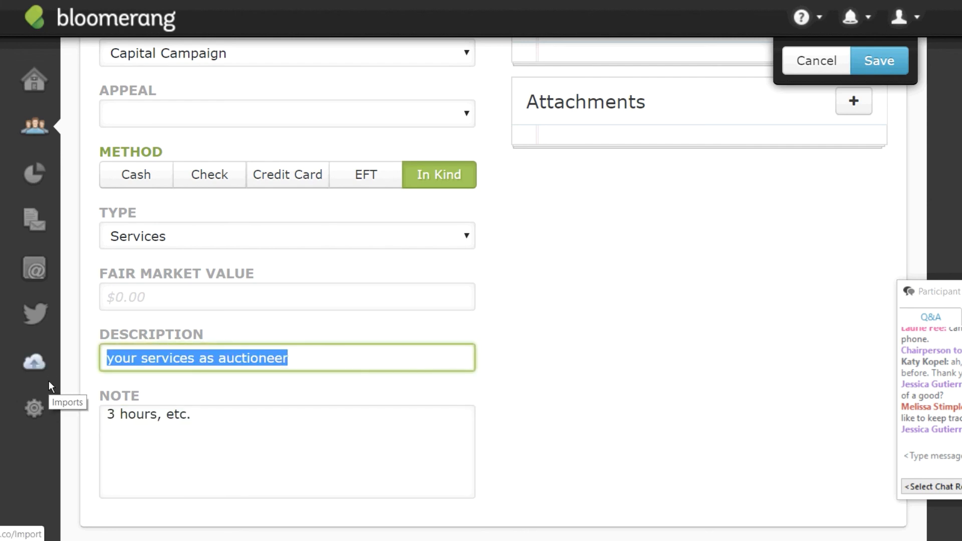
key(BackSpace)
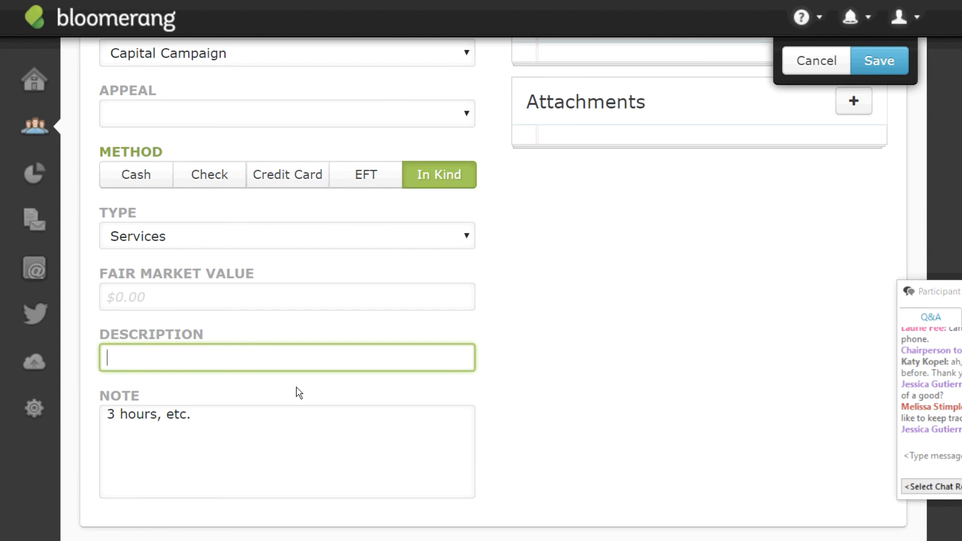
text(two cases of canned good)
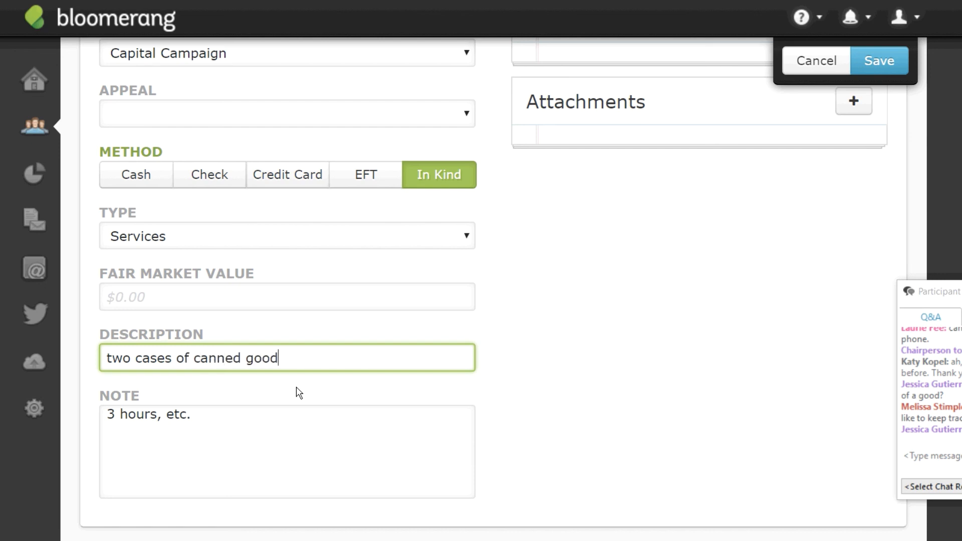
text(s and 40 pounds of meat)
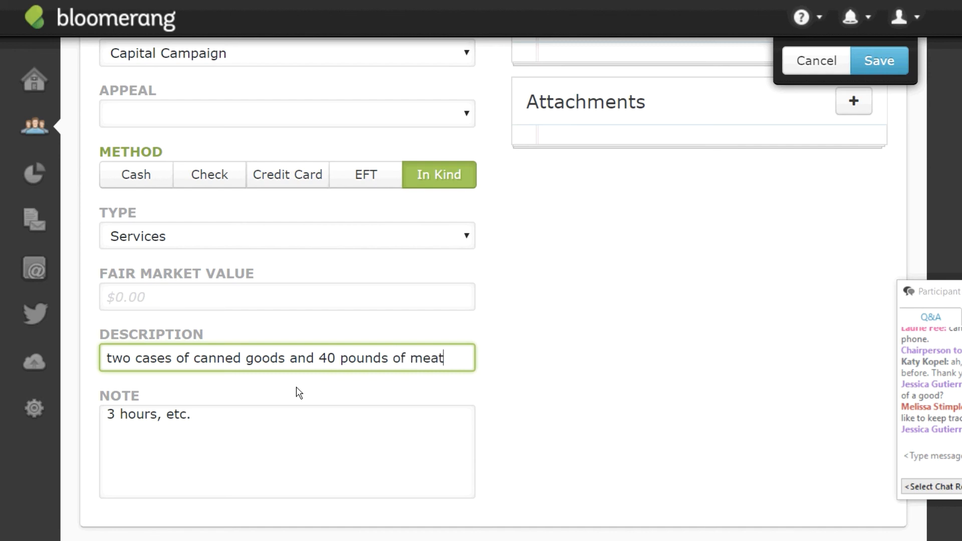
Replace the note with a first line 'beans, green beans, stewed tomatoes, tuna;'.
drag(217, 425, 47, 417)
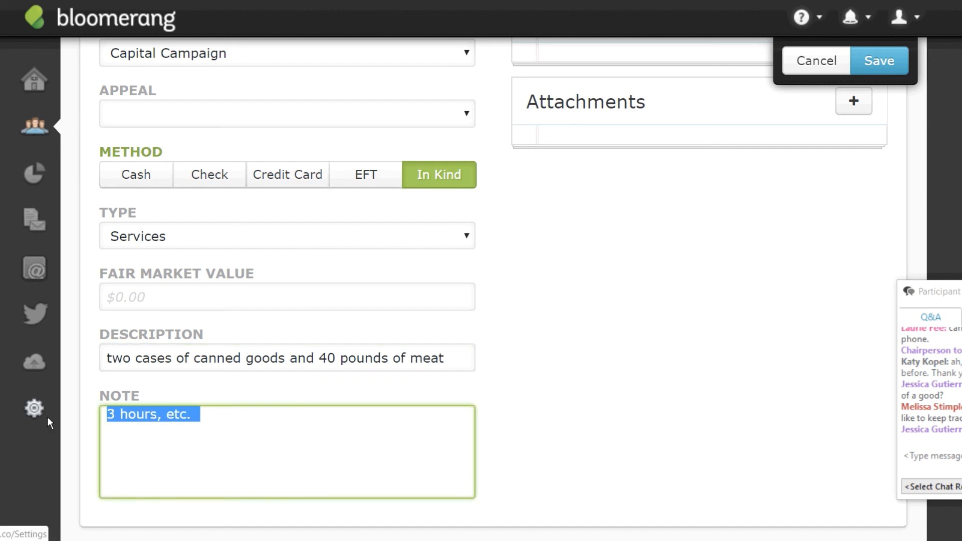
key(BackSpace)
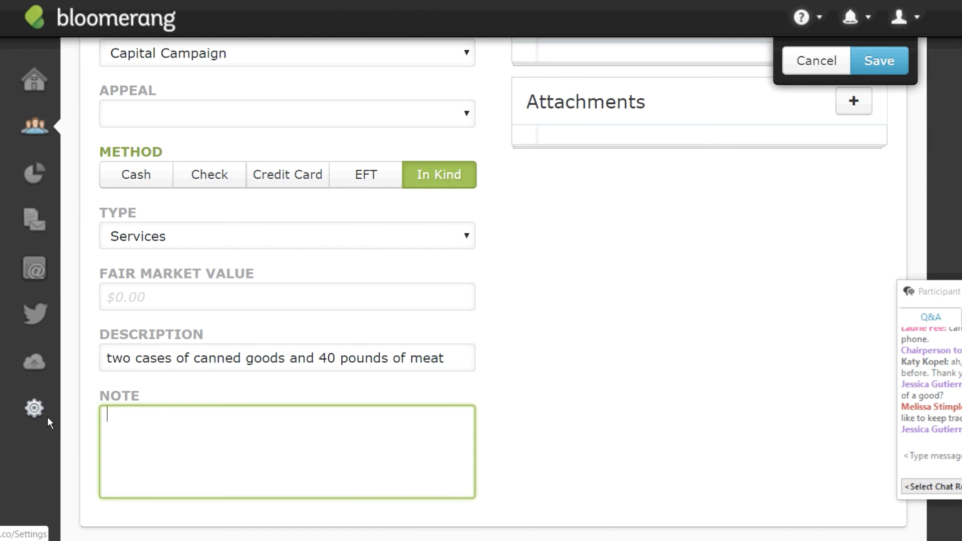
text(beans, green beans, stewed to)
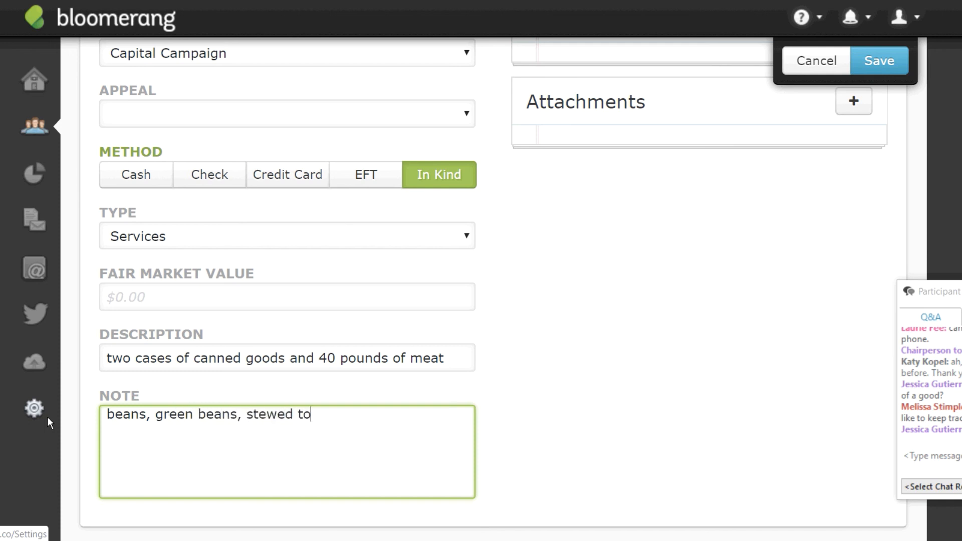
text(matoes,)
text( tua)
key(BackSpace)
text(uan)
key(BackSpace)
key(BackSpace)
text(na;)
key(Return)
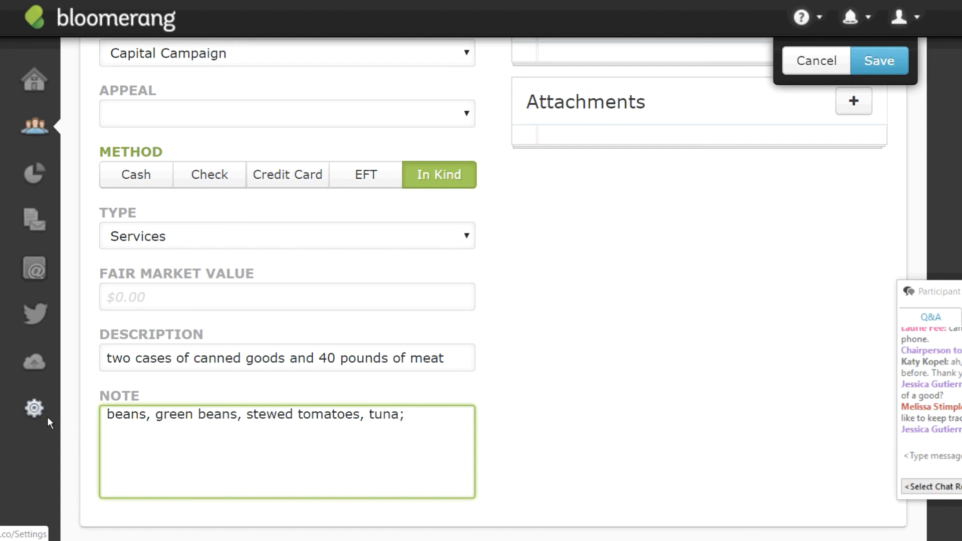
Add a second note line listing 40 1 lb. packages of frozen ground meat.
text(and 40 frozen)
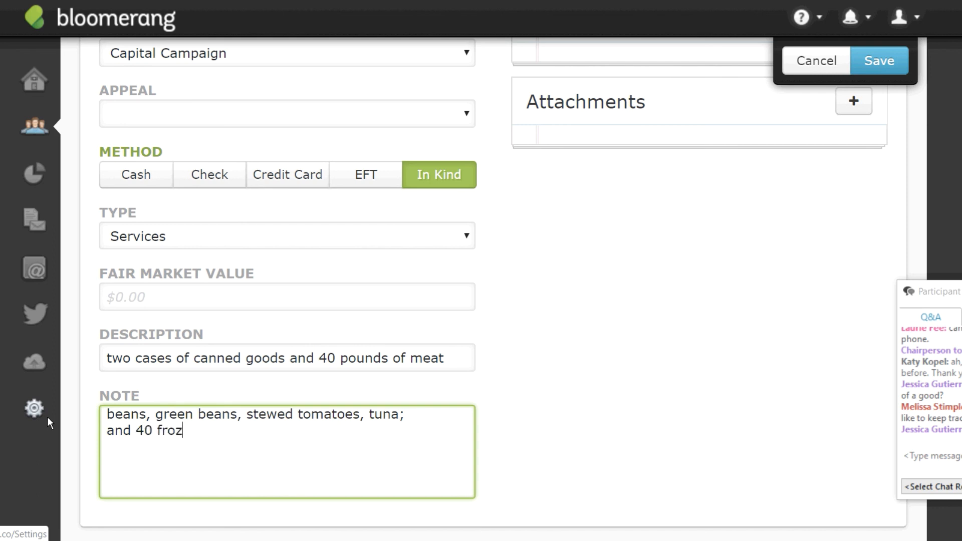
key(BackSpace)
key(BackSpace)
key(BackSpace)
key(BackSpace)
key(BackSpace)
key(BackSpace)
text(pa)
key(BackSpace)
key(BackSpace)
text(1 lb. b)
key(BackSpace)
text(packages of )
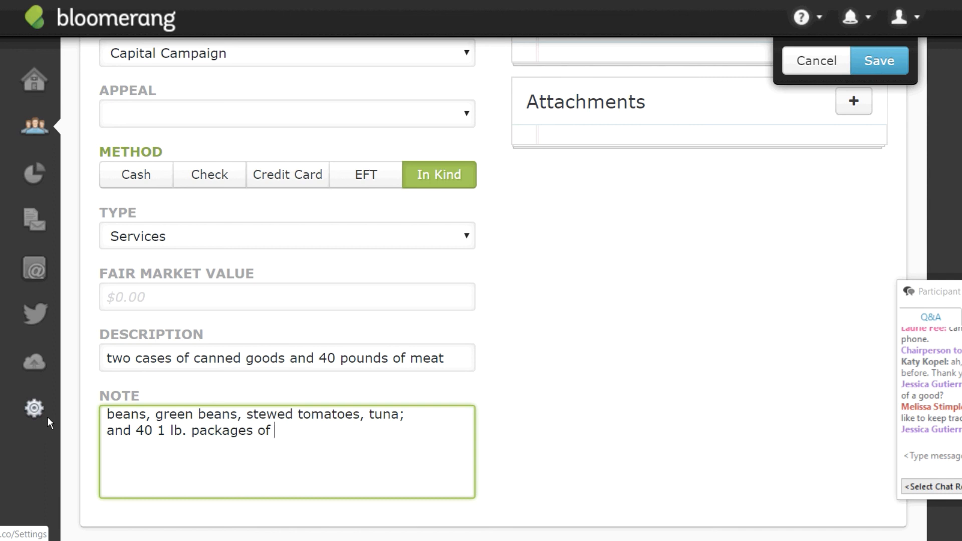
text(f)
text(zen groud)
key(BackSpace)
text(nd meat)
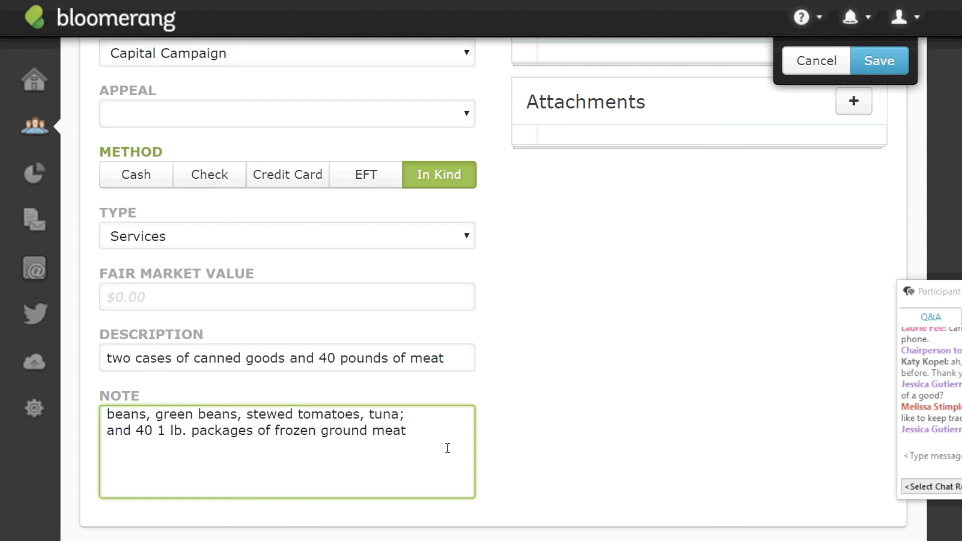
click(685, 397)
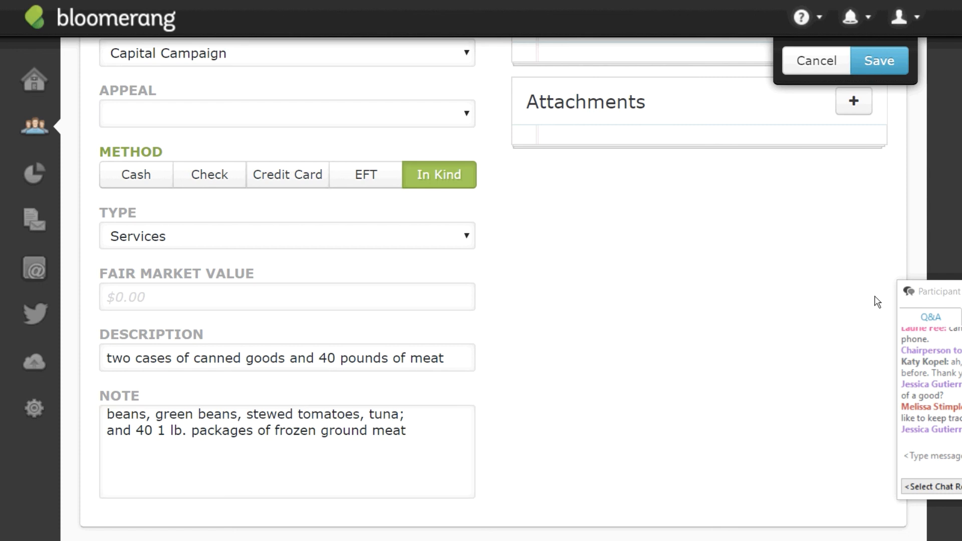
Save the in-kind food gift as a $0.00 Building Fund donation dated June 20.
click(871, 64)
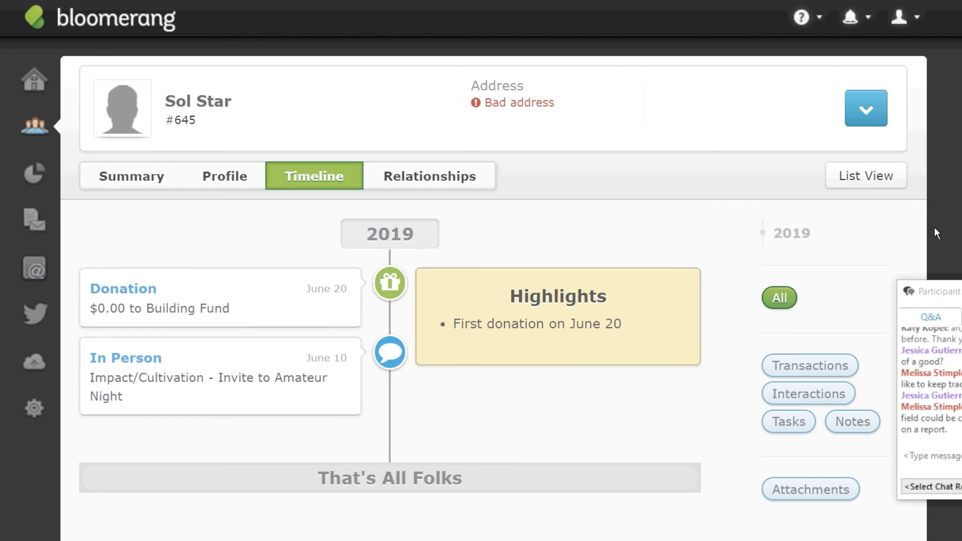
drag(961, 307, 933, 268)
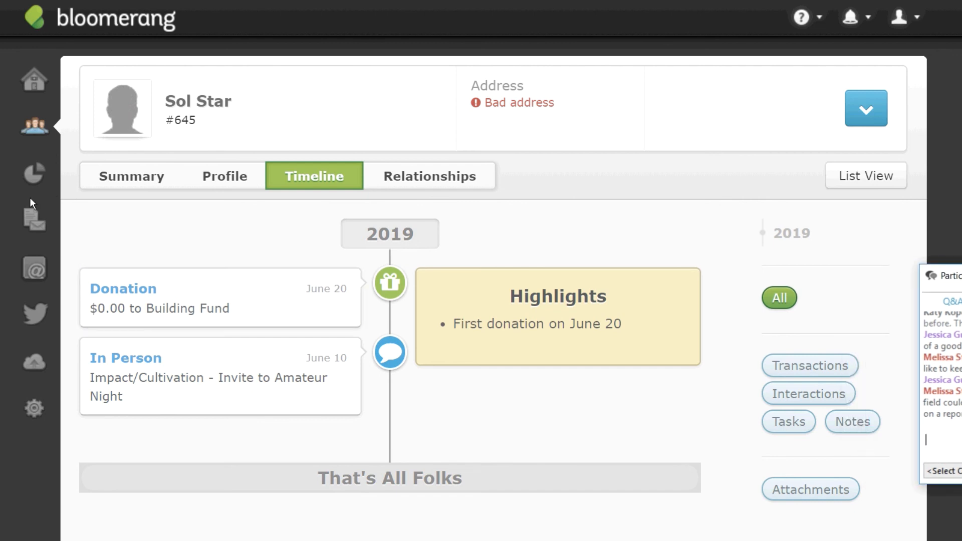
Go to the Transaction custom fields and start a new field under Miscellaneous.
mouse_move(32, 408)
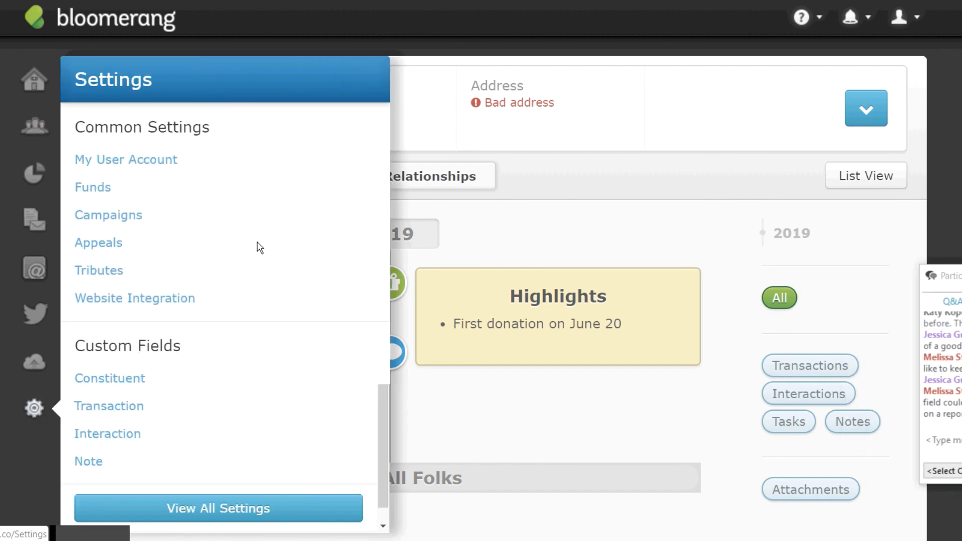
click(138, 407)
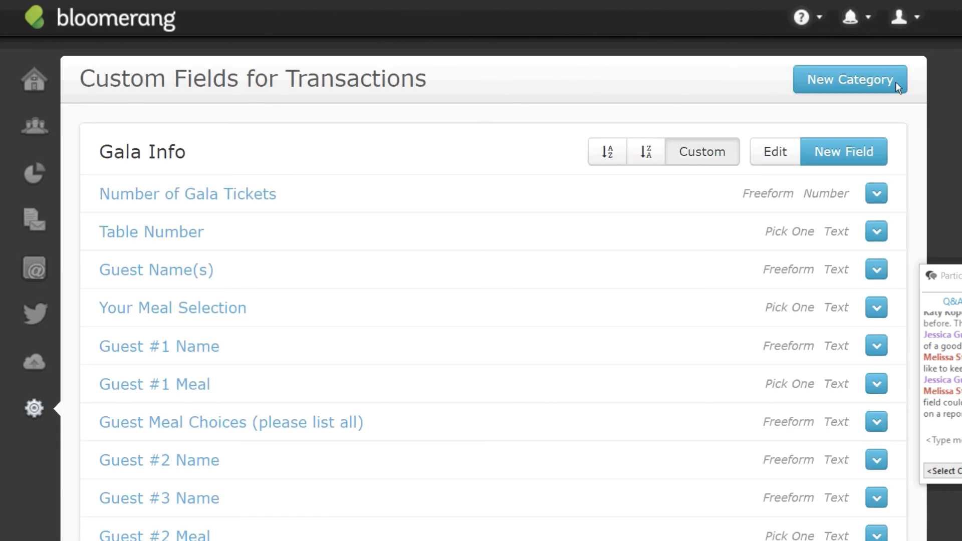
scroll(493, 289, down, 10)
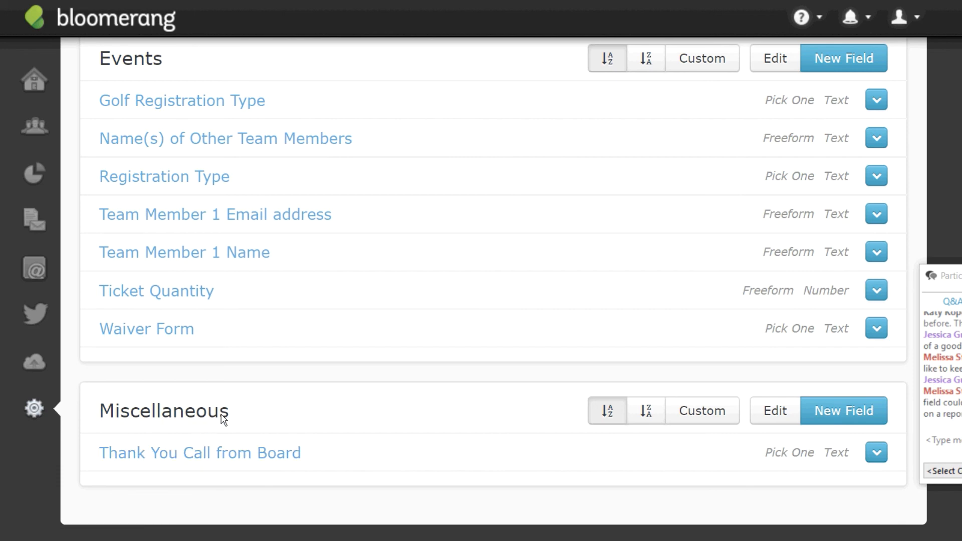
click(819, 414)
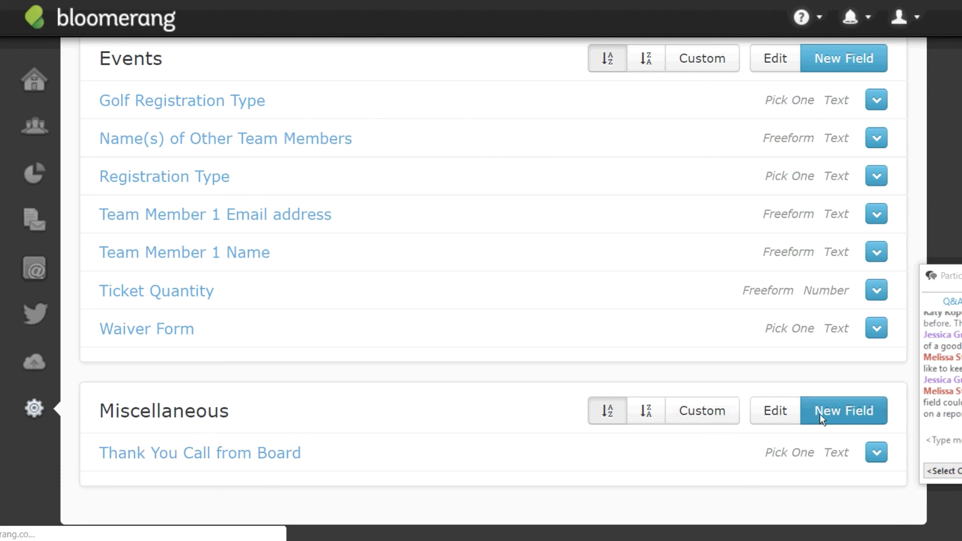
Name the field 'Pounds of Food', make it a typed-in Number field, and save it.
text(Pounds of Fee)
key(BackSpace)
key(BackSpace)
text(ood)
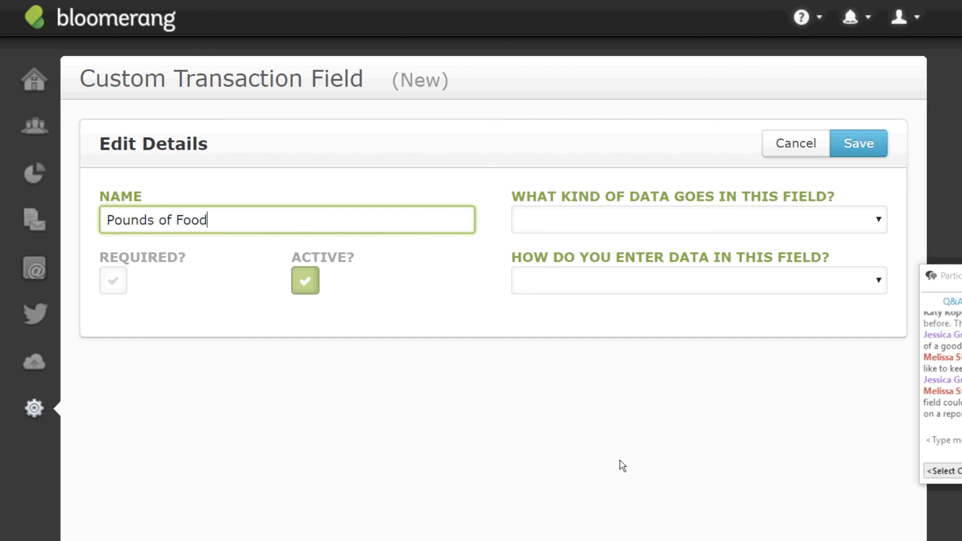
click(879, 224)
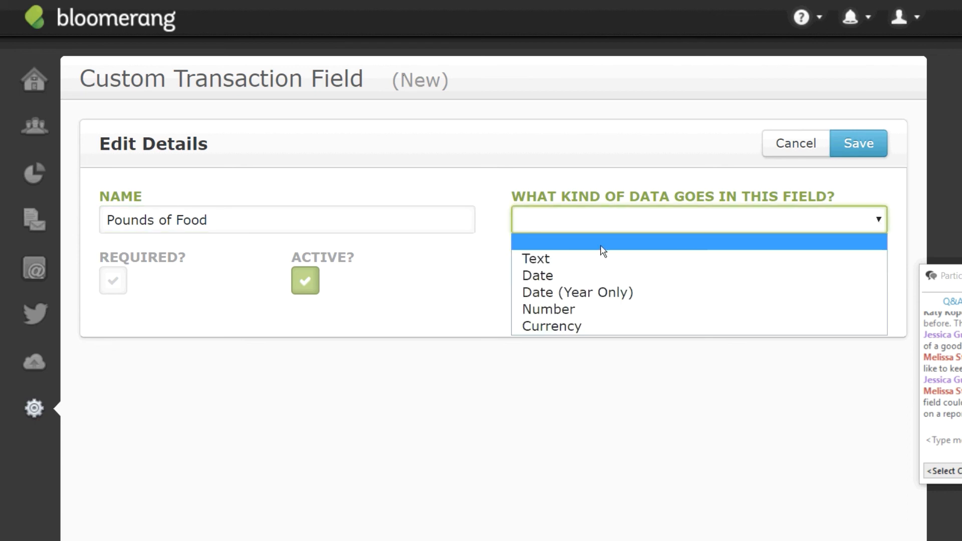
click(557, 310)
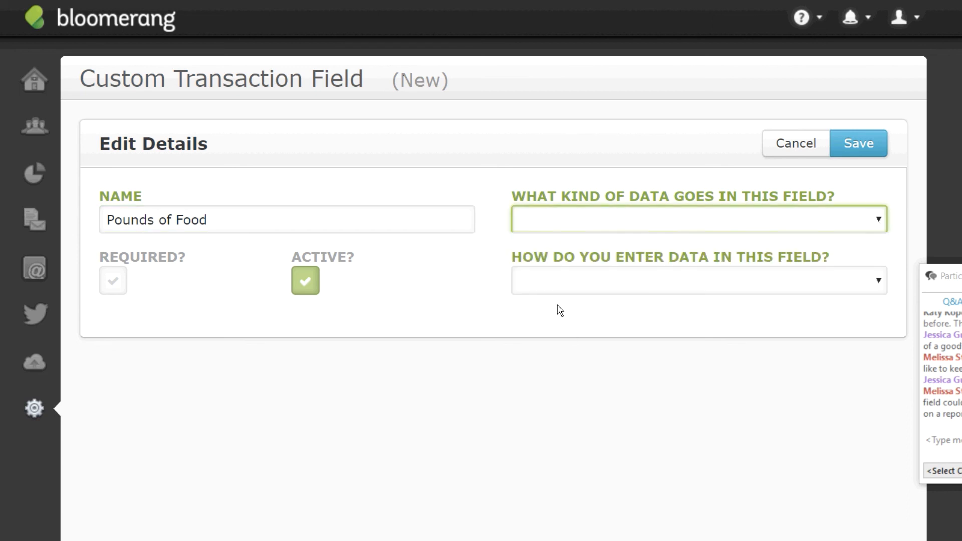
click(878, 282)
click(636, 320)
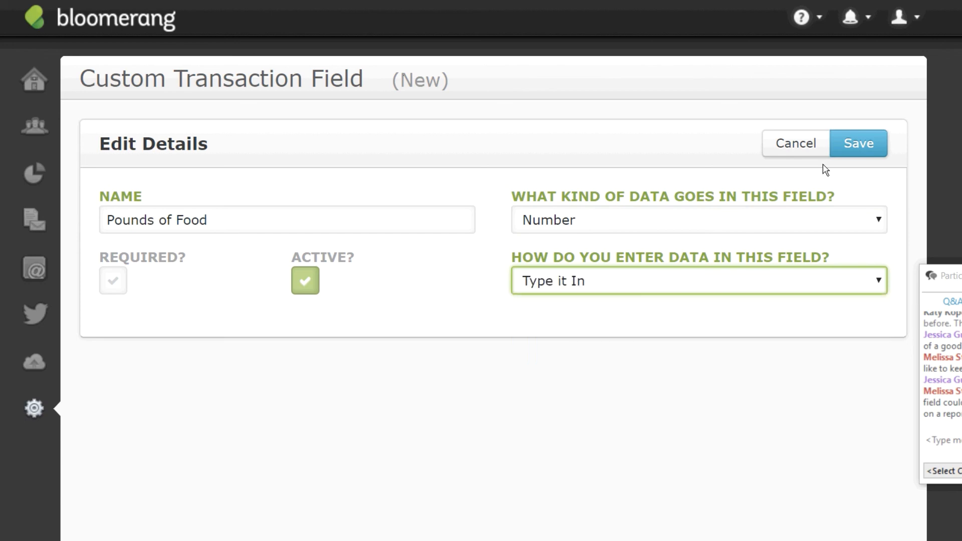
click(850, 147)
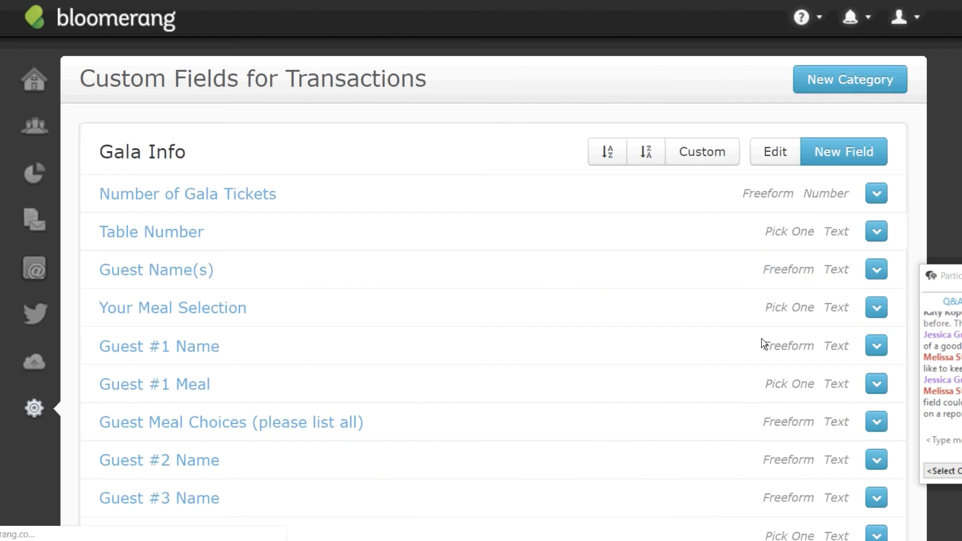
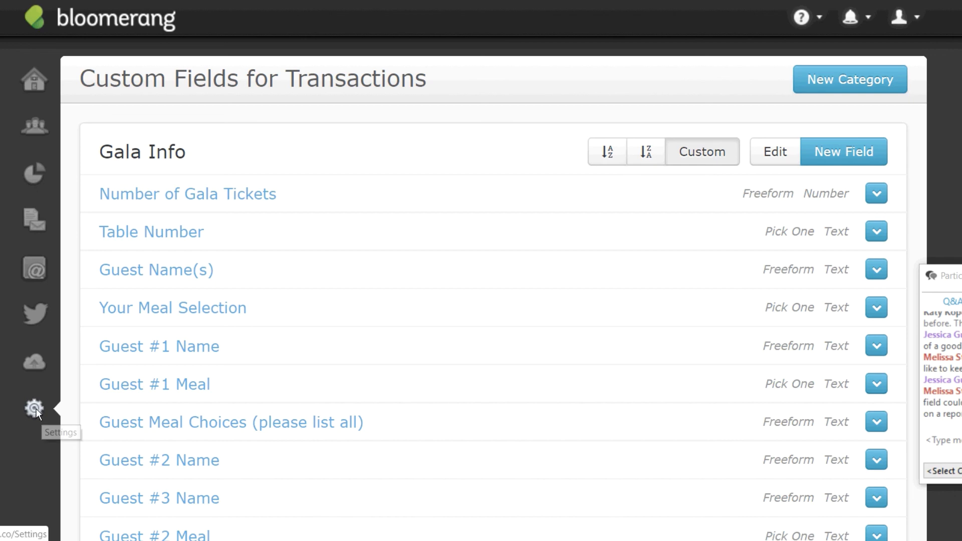
Go to the Tributes page under Common Settings in Settings.
click(35, 407)
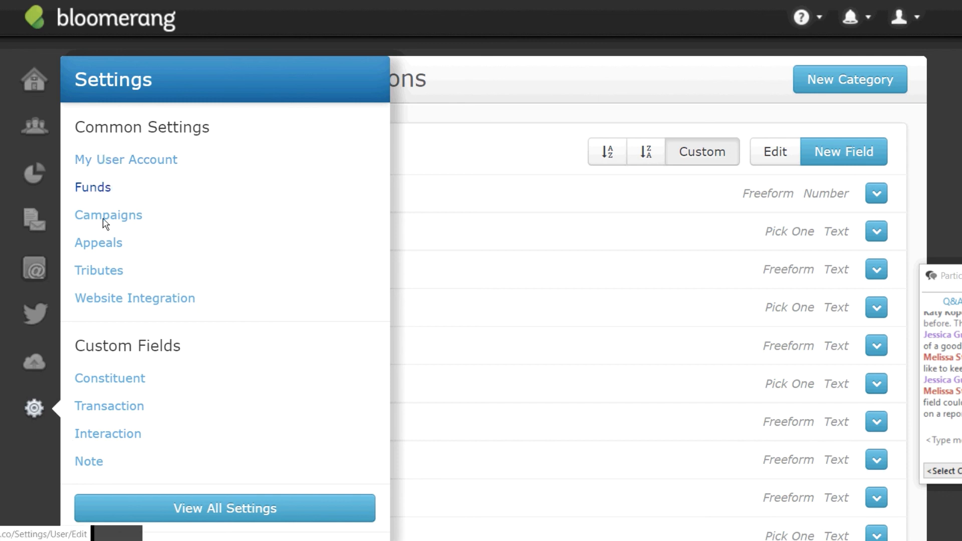
click(104, 274)
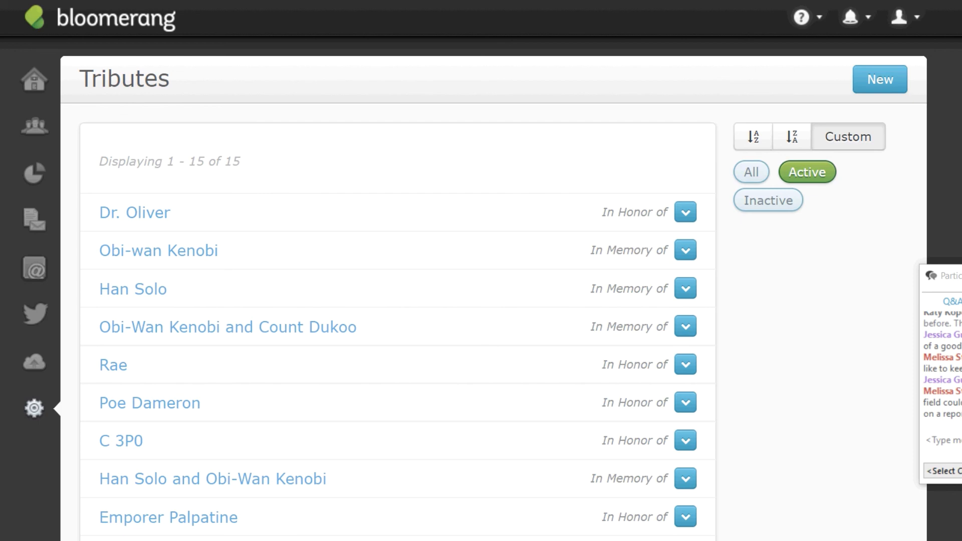
Create a new In Memory of tribute with the honoree's name and begin adding a notificant.
scroll(494, 286, down, 3)
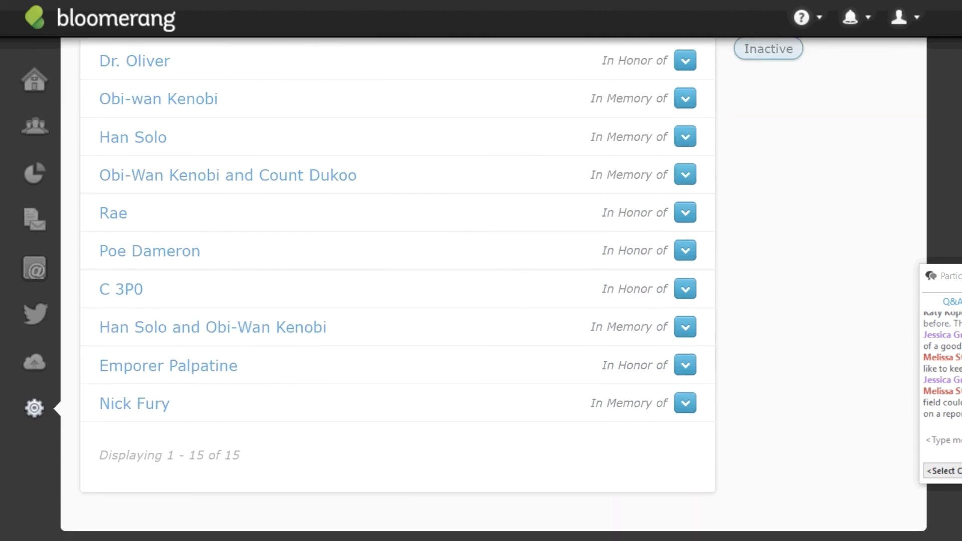
scroll(251, 221, up, 2)
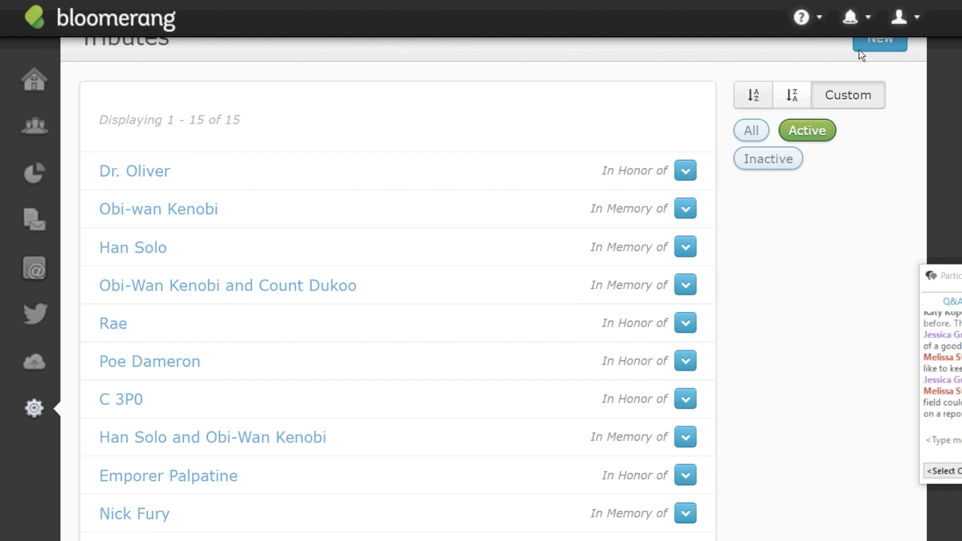
click(881, 48)
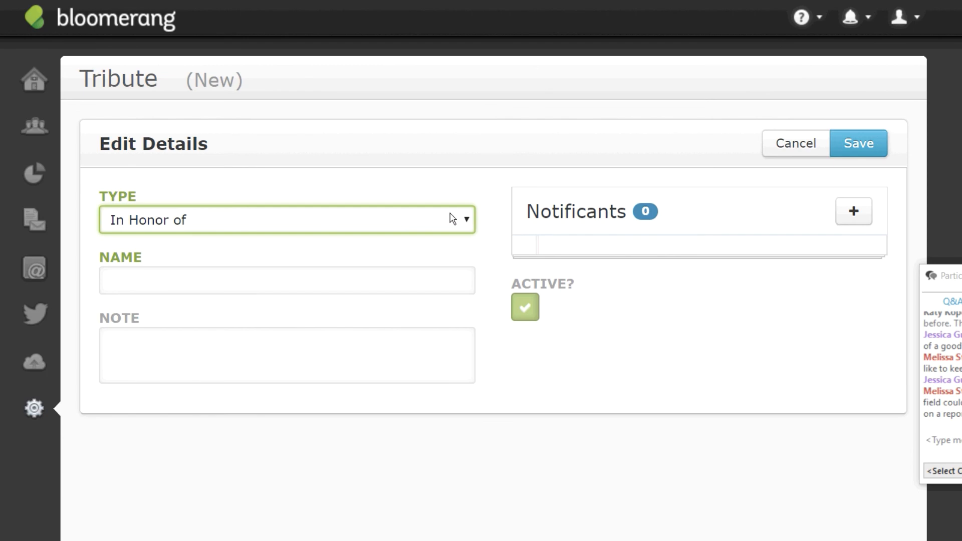
click(466, 223)
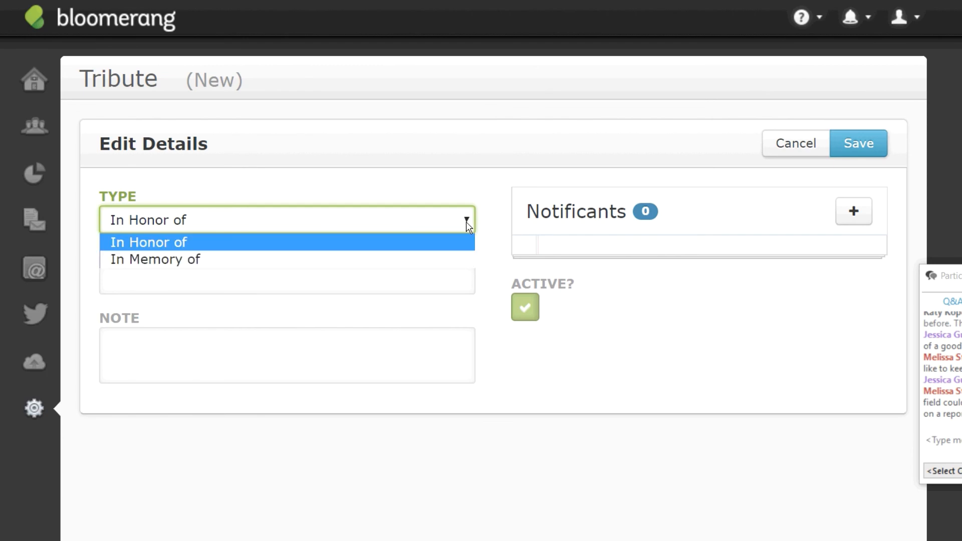
click(224, 259)
click(219, 281)
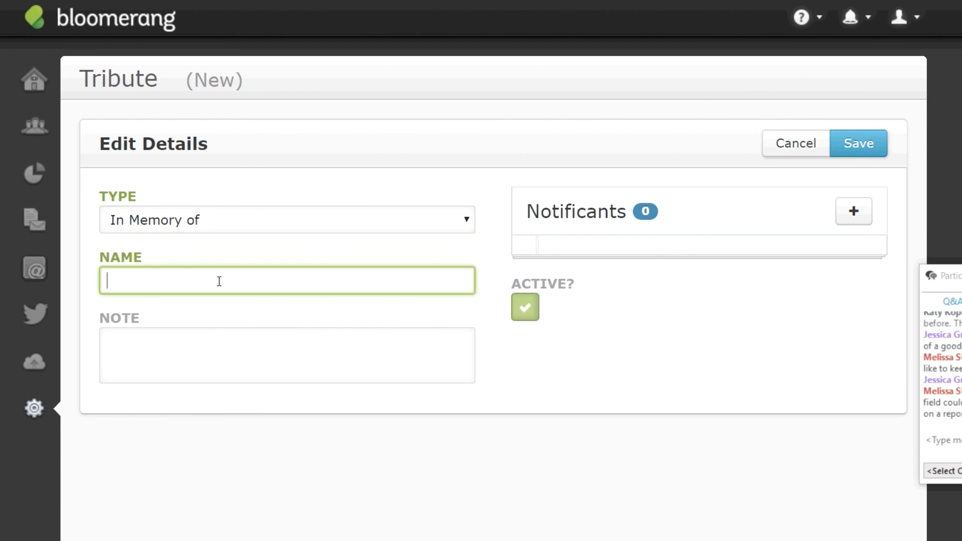
text(Bill Hickock)
click(693, 361)
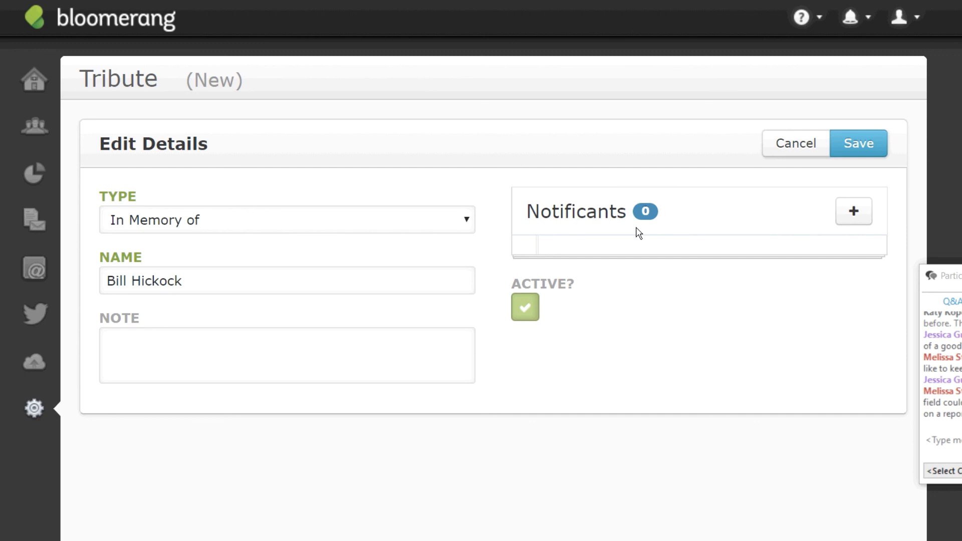
click(855, 211)
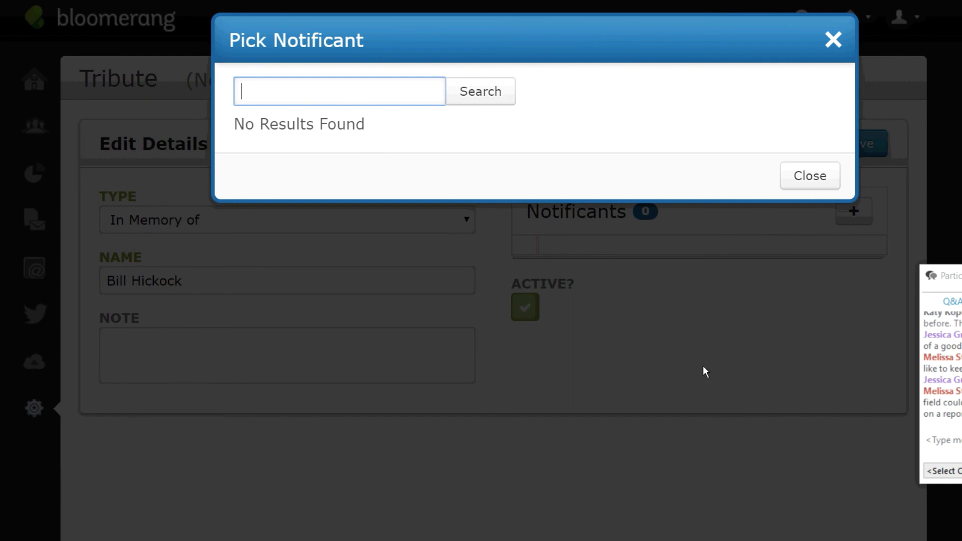
Search for the notificant constituent by name and pick the matching result.
text(Seth Bullo)
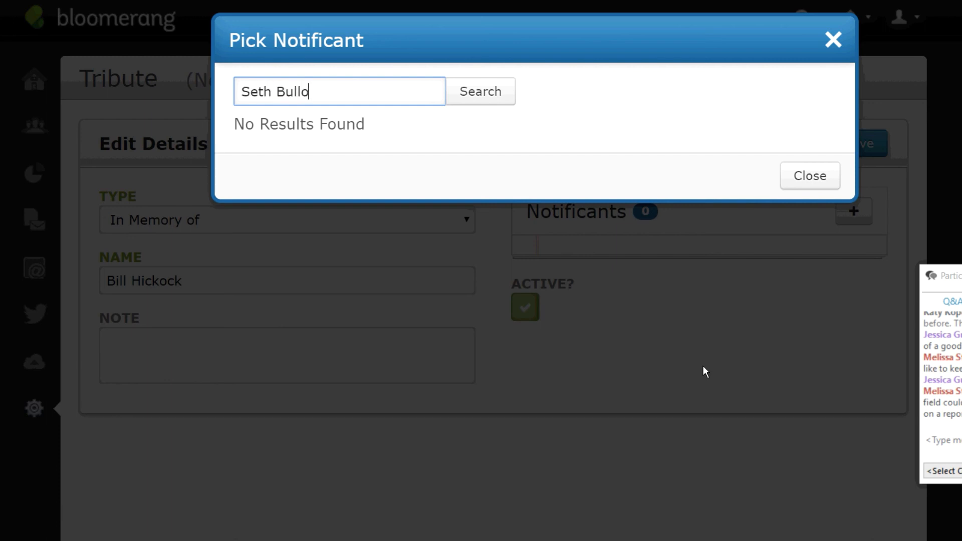
text(ck)
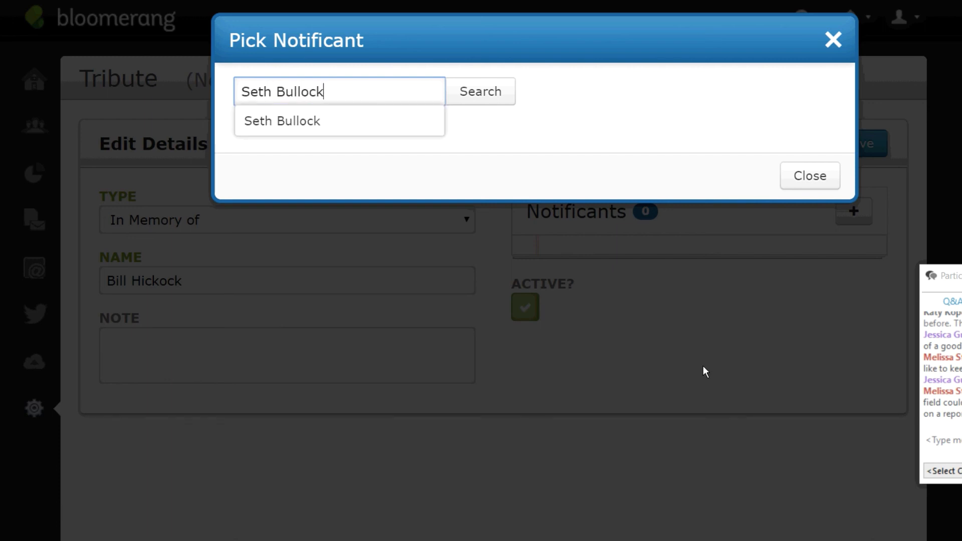
click(309, 129)
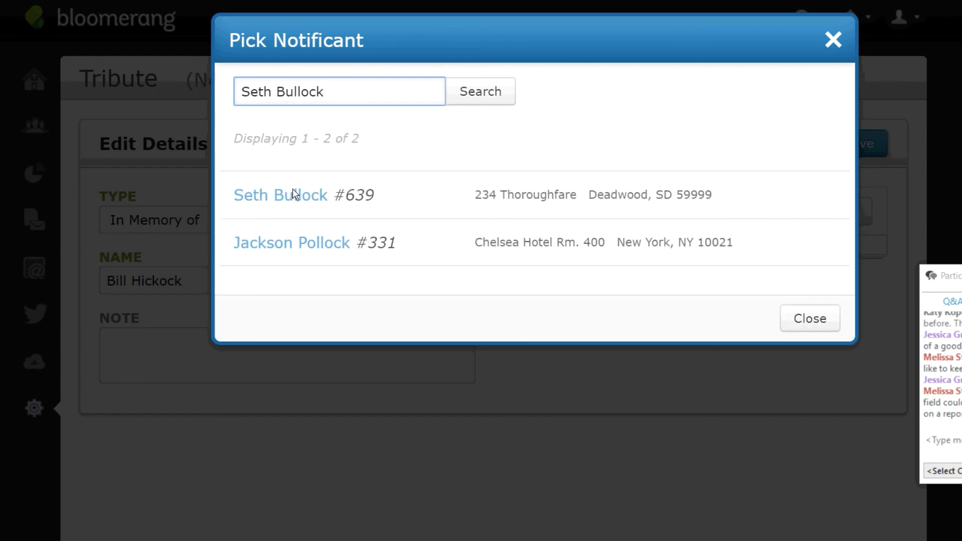
click(293, 198)
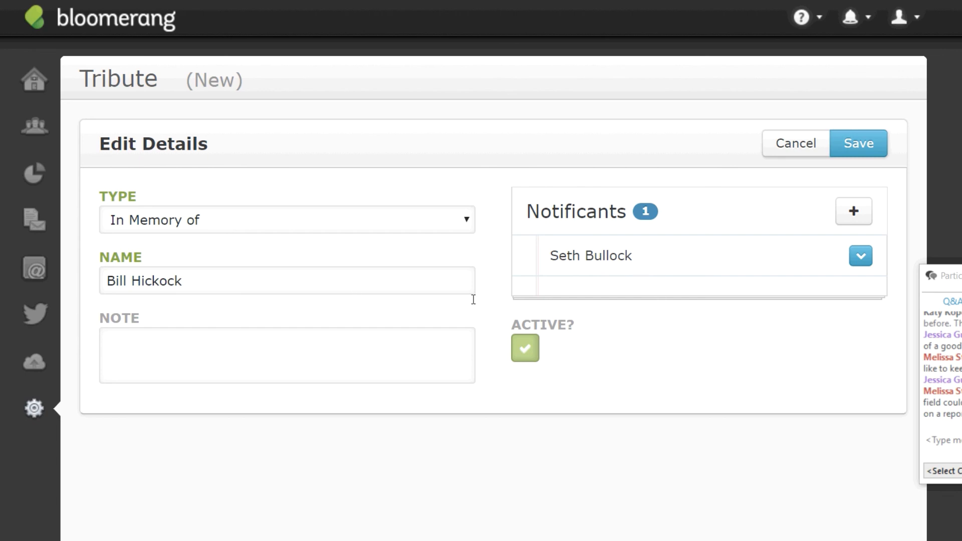
Uncheck Active on the new memorial tribute and save it.
click(693, 328)
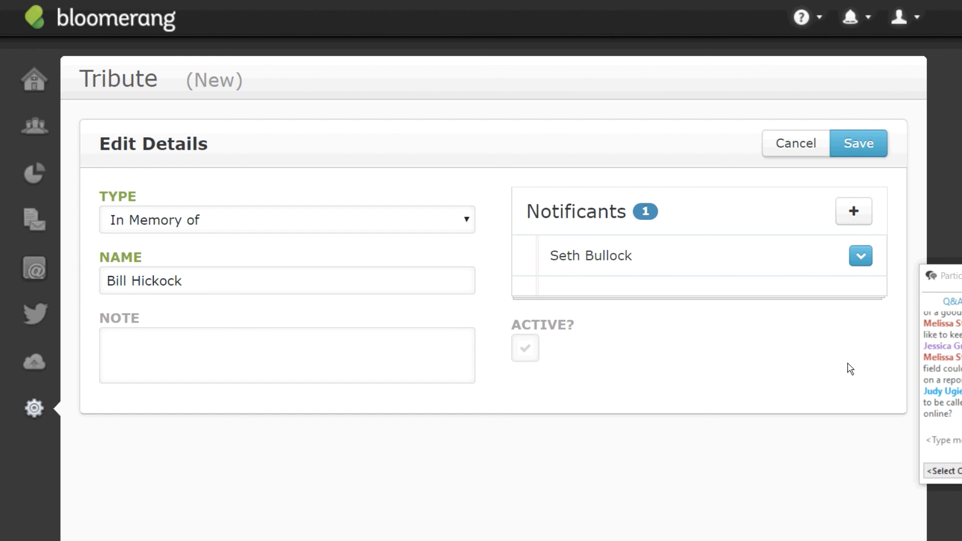
drag(948, 275, 961, 316)
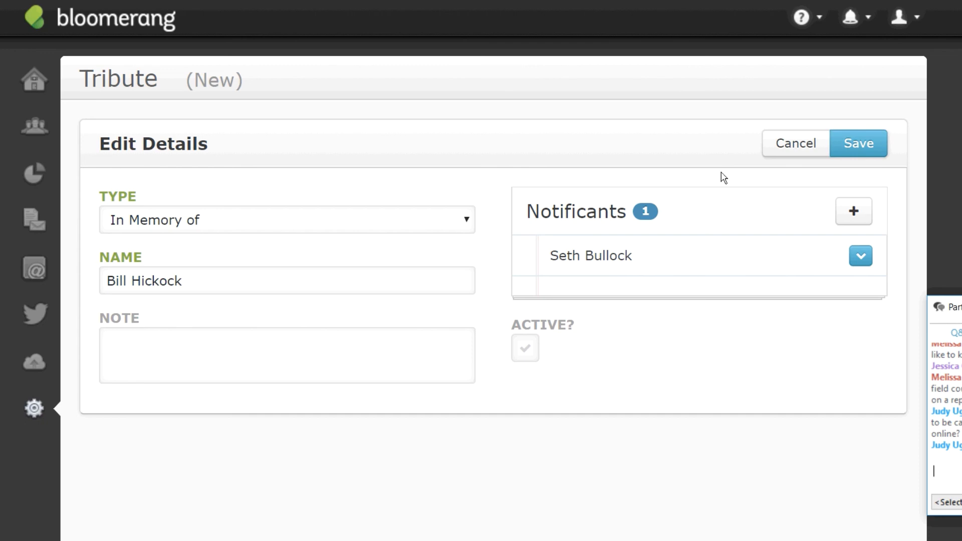
click(856, 141)
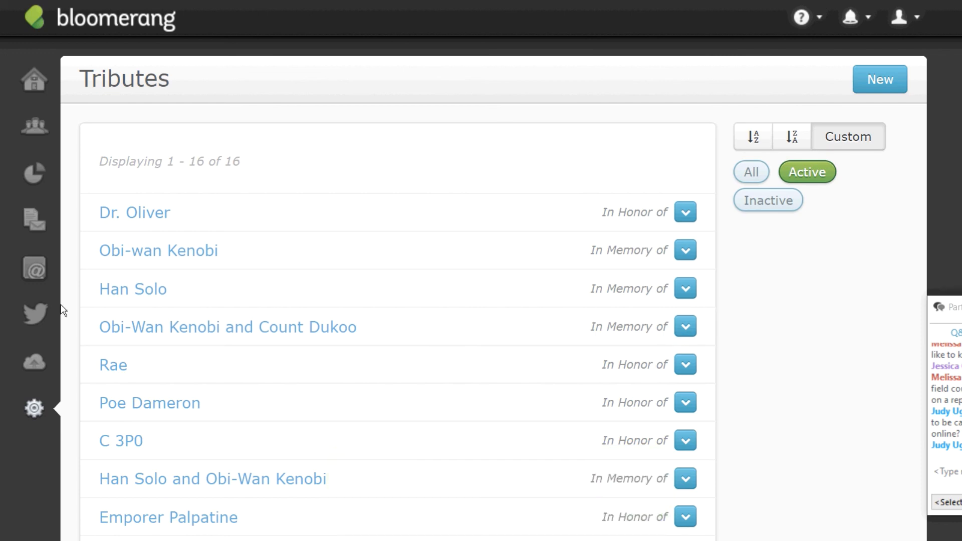
Try saving a second In Memory of tribute with the same honoree name, getting 'This name is already taken'.
scroll(493, 288, down, 3)
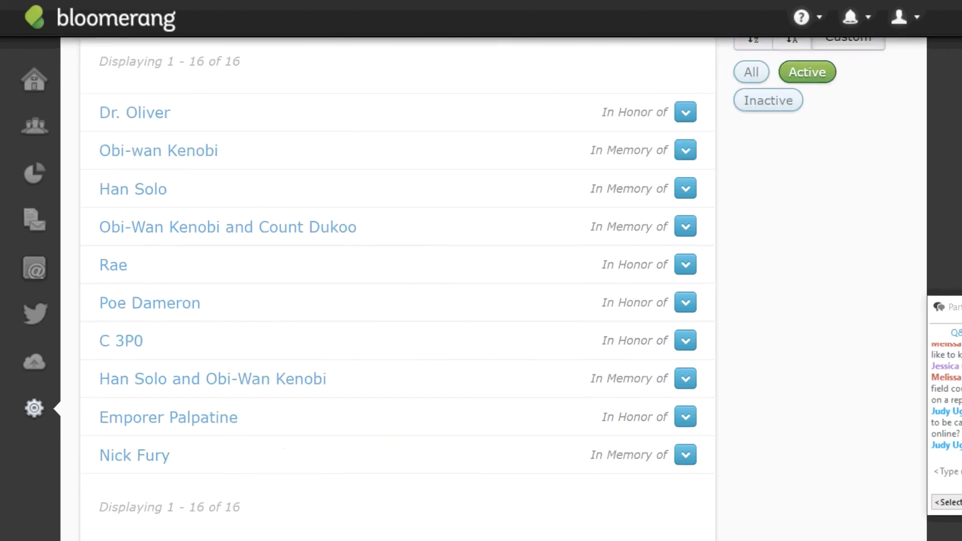
scroll(484, 289, up, 2)
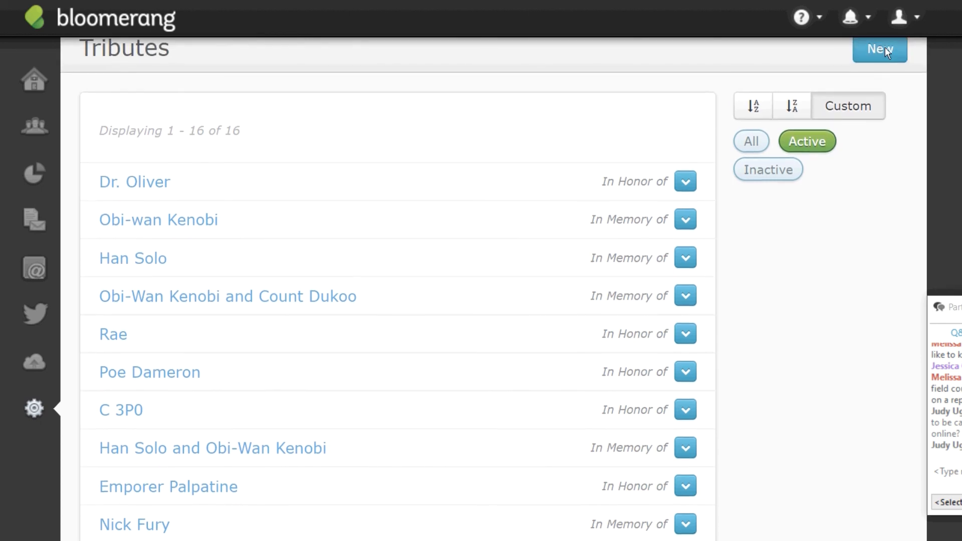
click(880, 47)
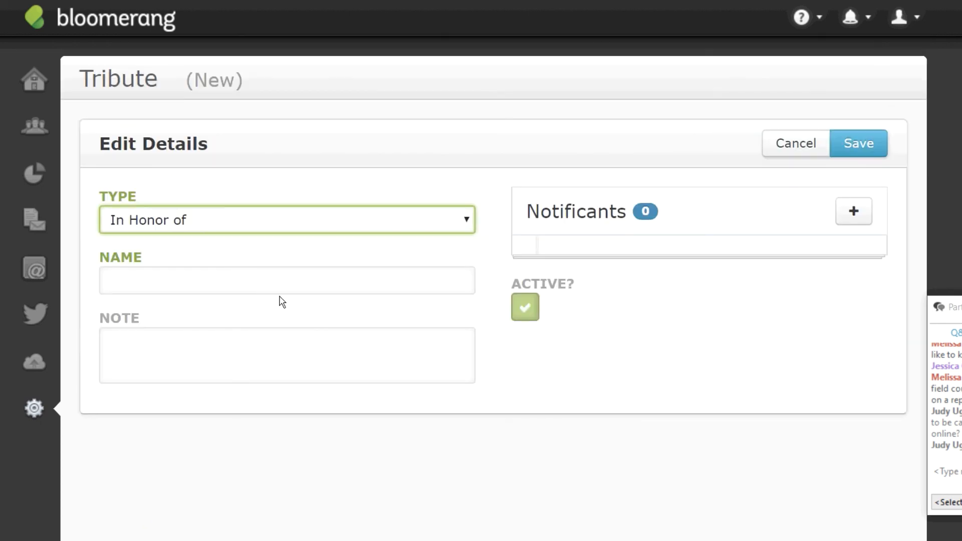
click(291, 271)
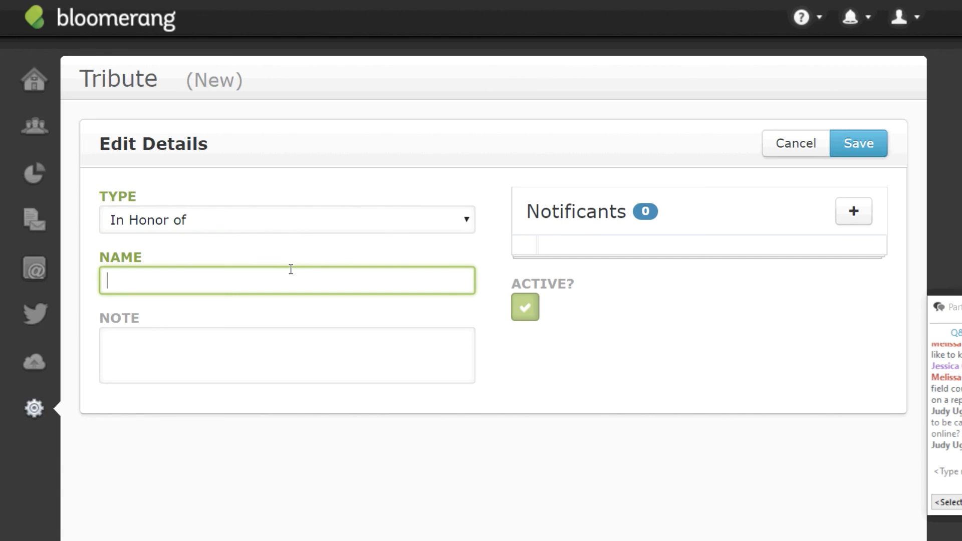
click(466, 220)
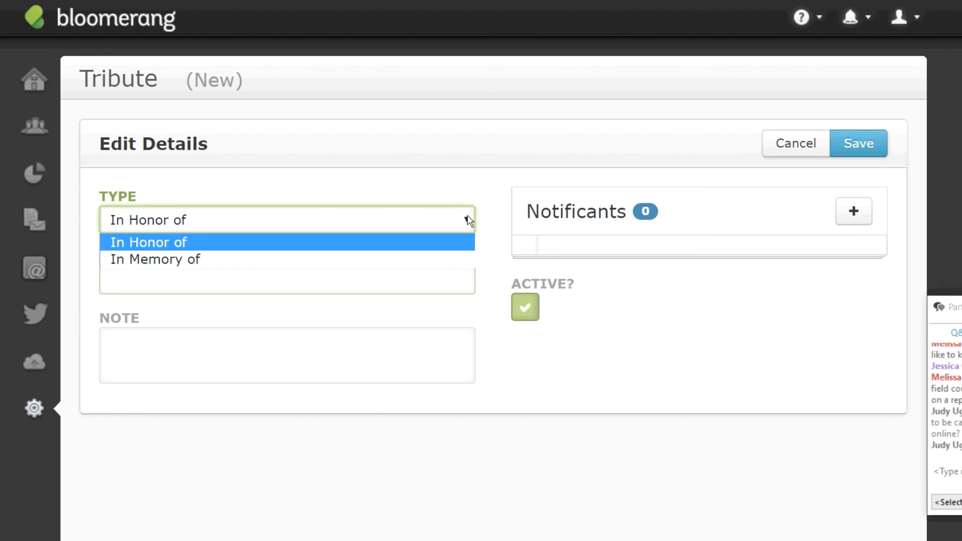
click(146, 261)
click(148, 279)
text(B)
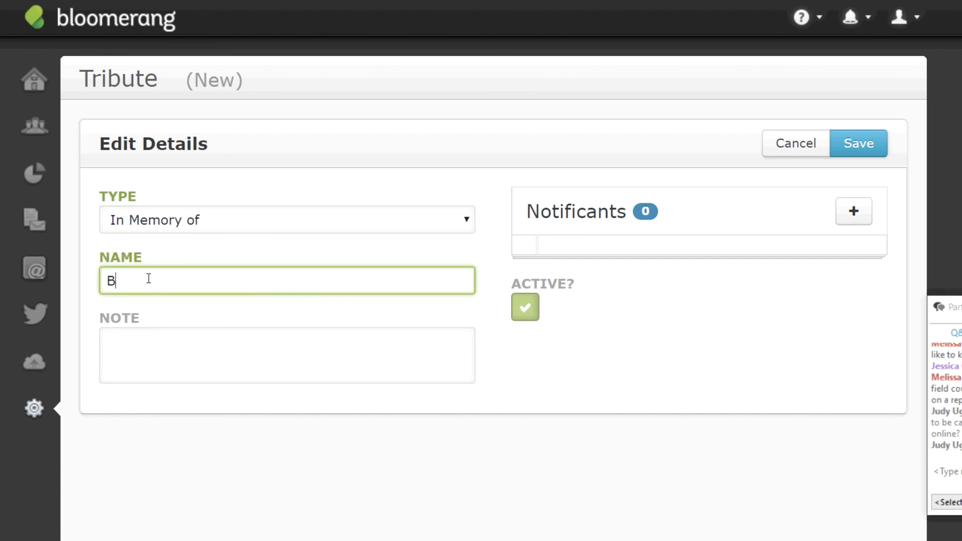
text(ill Hickock)
click(861, 145)
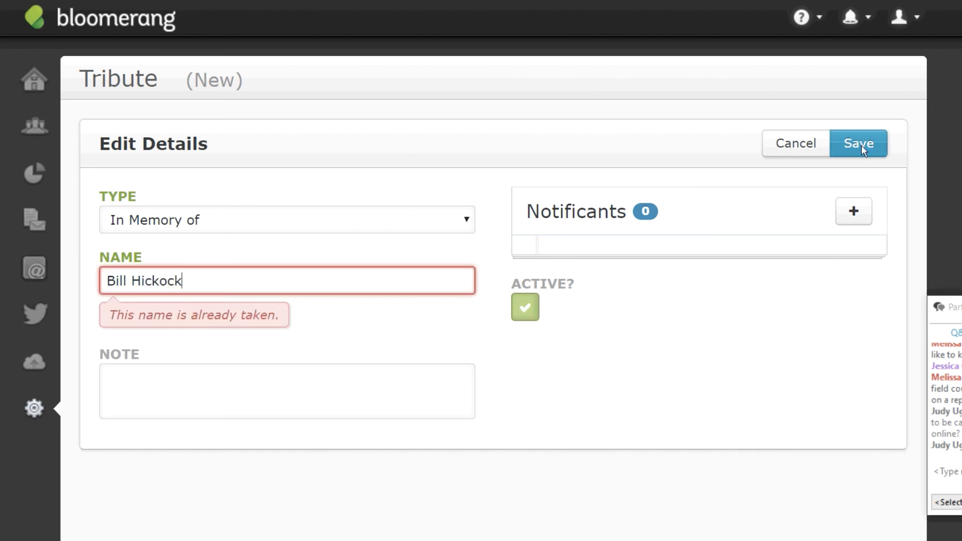
click(871, 143)
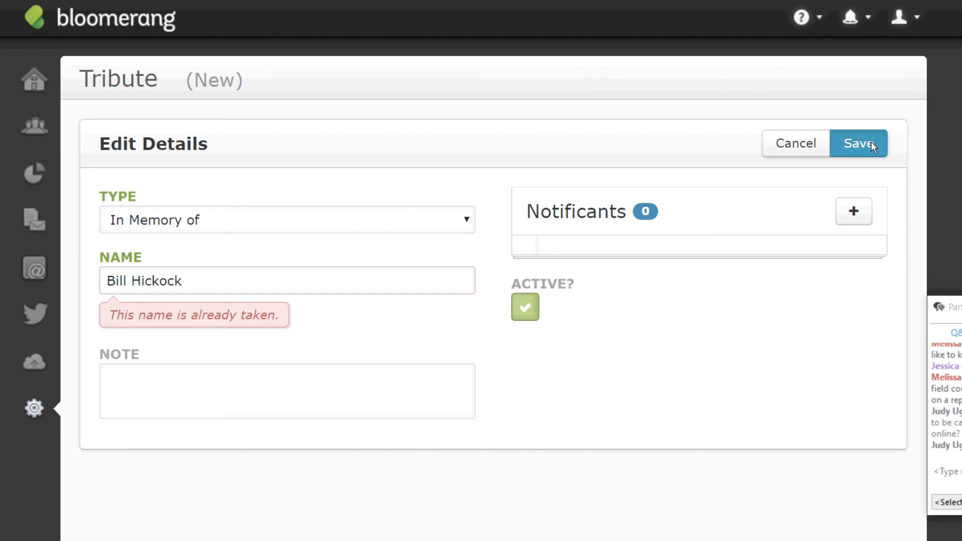
click(104, 143)
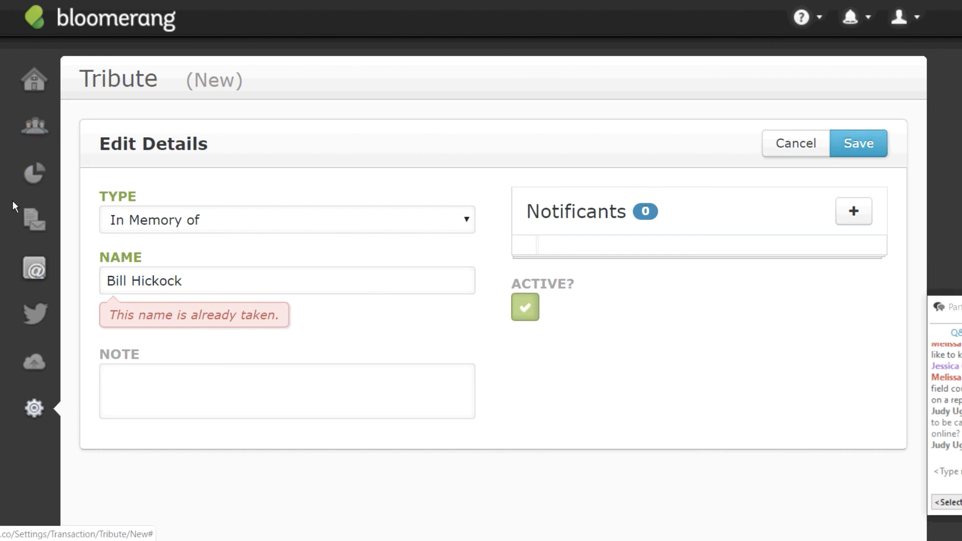
Find the constituent by name search, open their record, and start a New Donation.
click(31, 124)
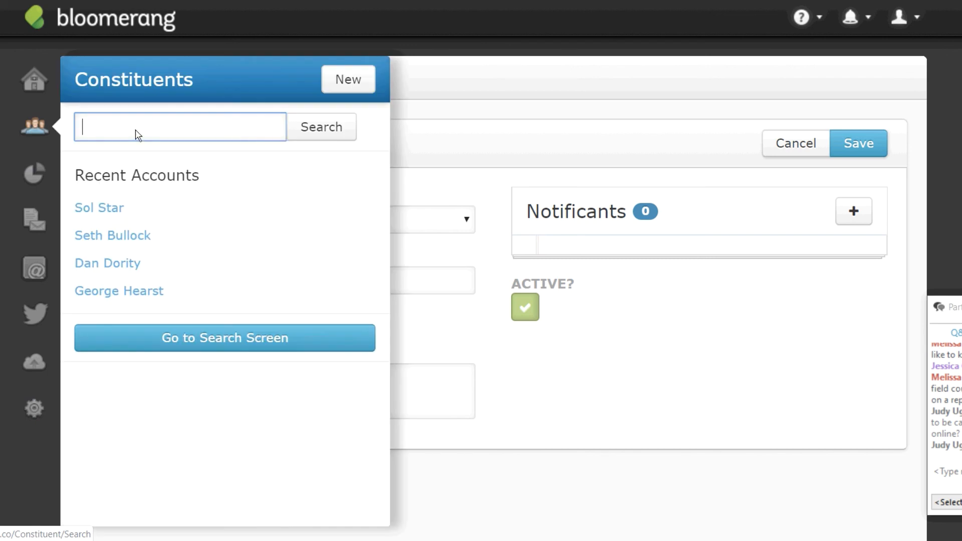
text(jane cannary)
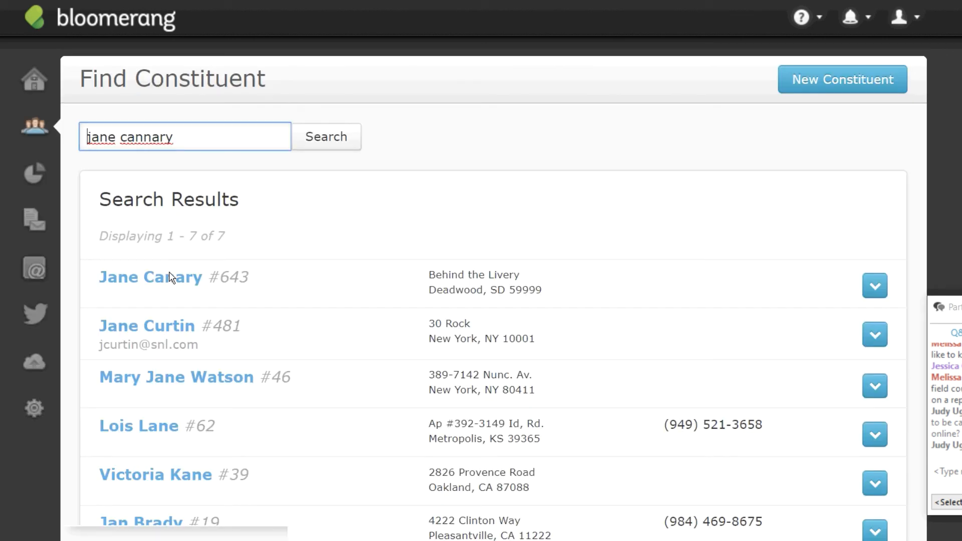
click(168, 280)
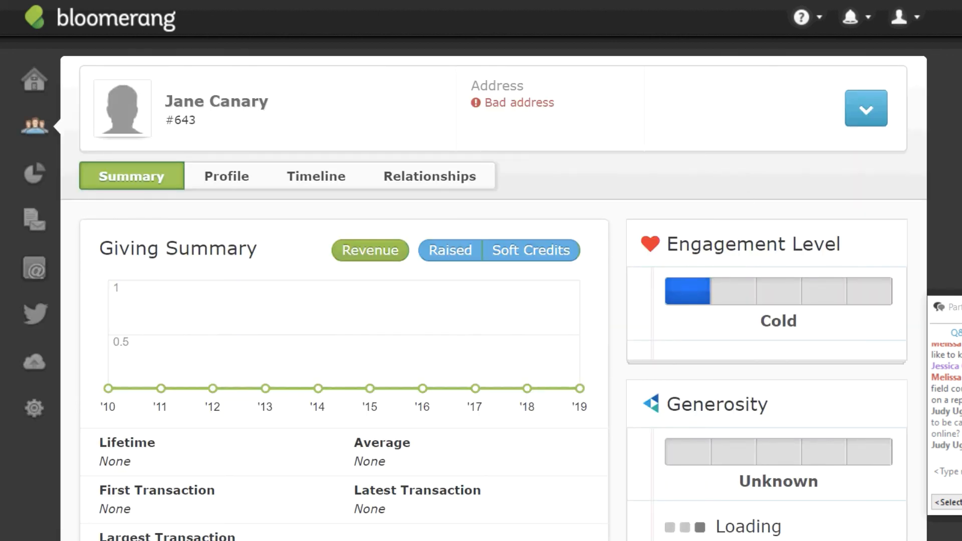
scroll(707, 225, down, 1)
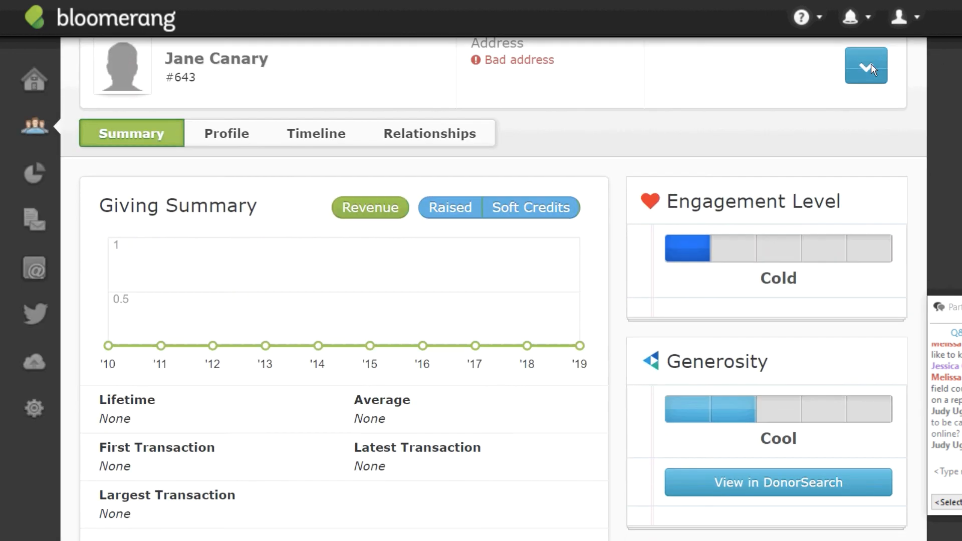
click(871, 64)
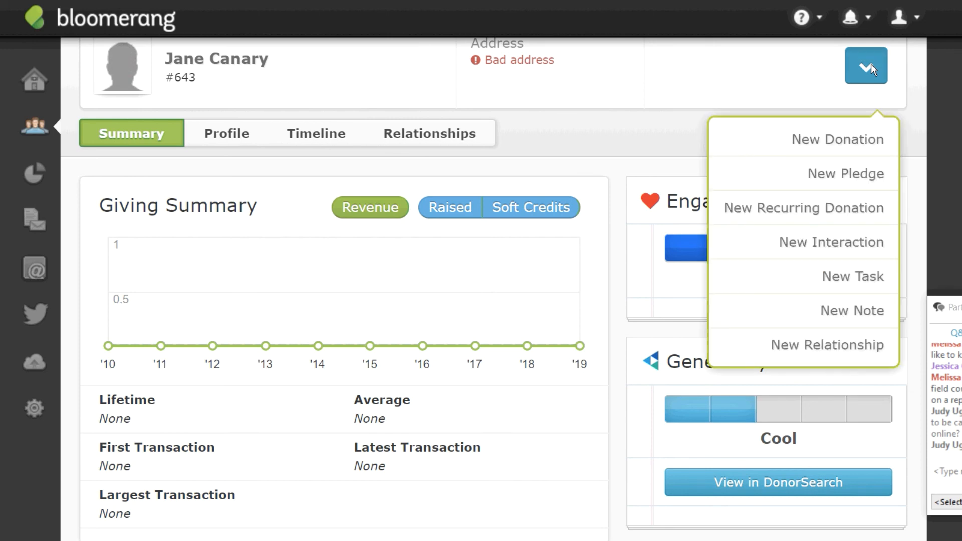
click(852, 145)
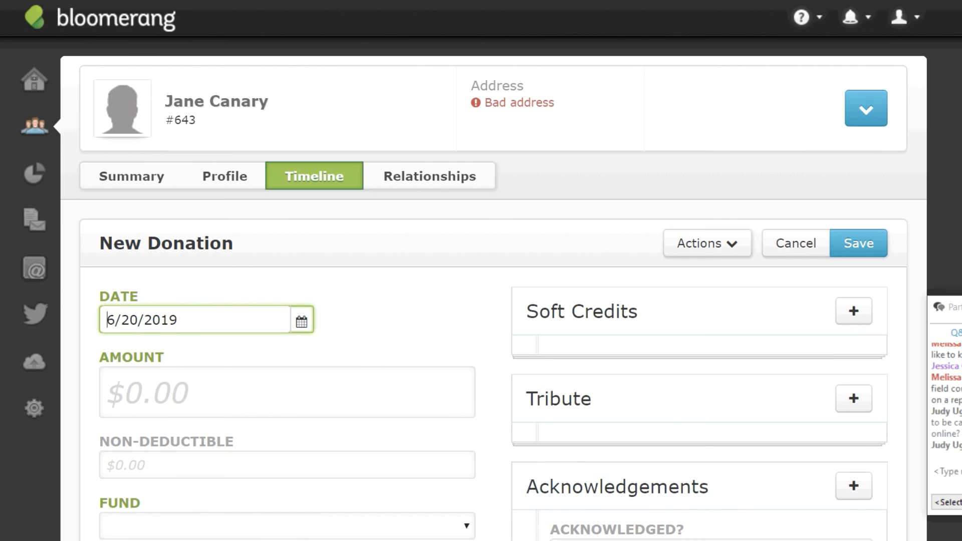
Enter 100 as the donation amount and bring up the fund choices.
scroll(493, 289, down, 4)
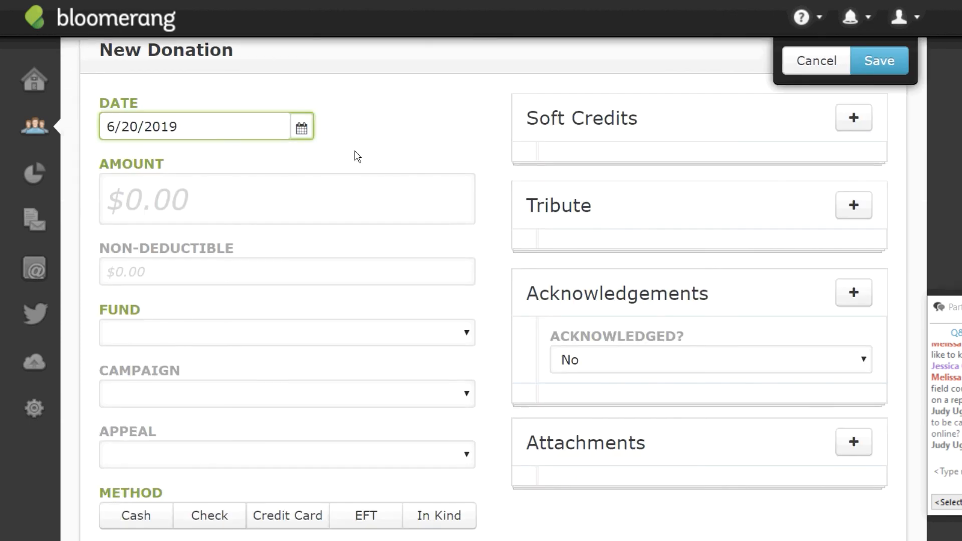
click(149, 200)
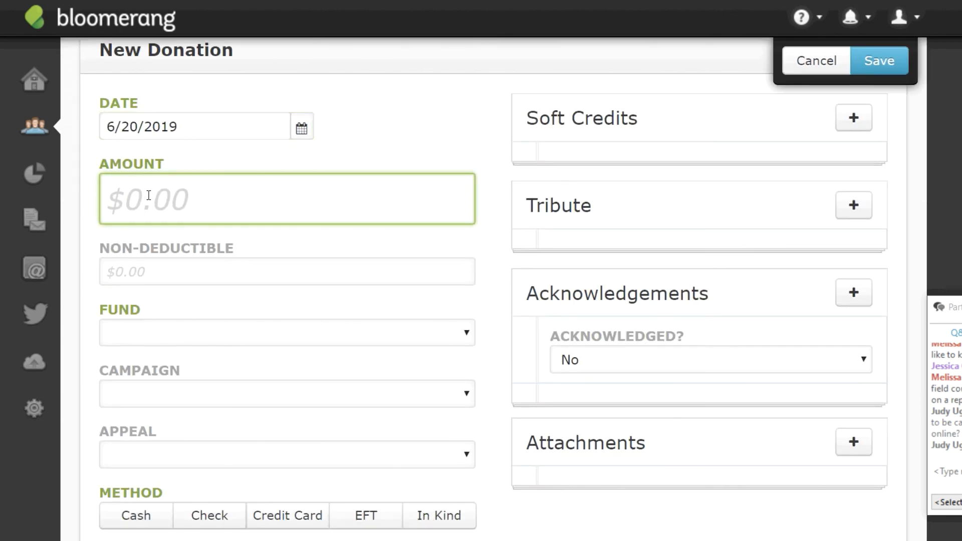
text(100)
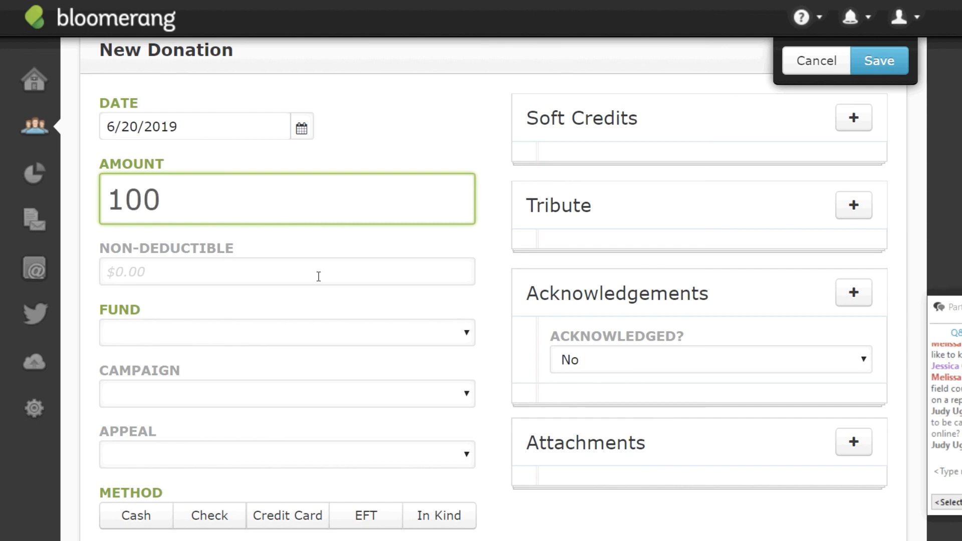
click(465, 337)
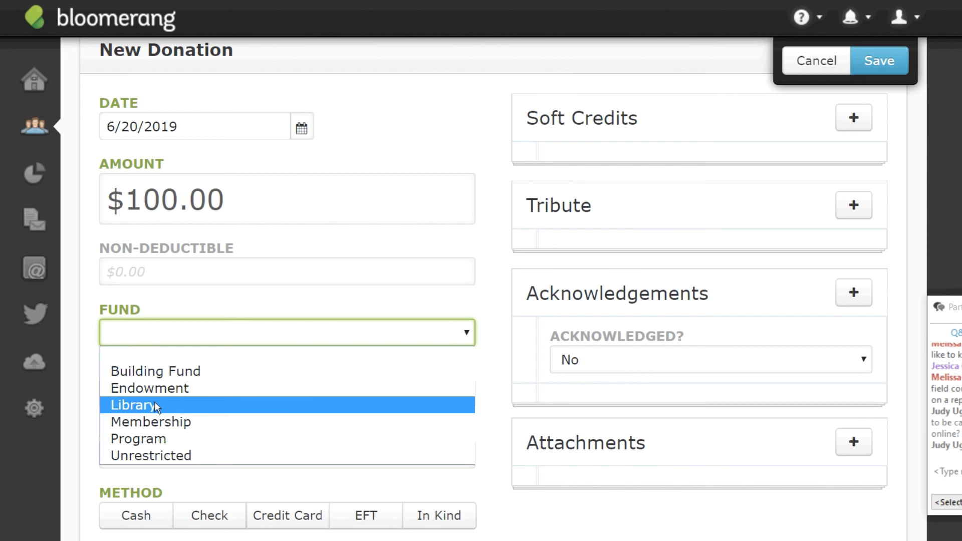
Assign the donation to the Unrestricted fund and Annual Campaign, leaving Appeal blank.
click(296, 300)
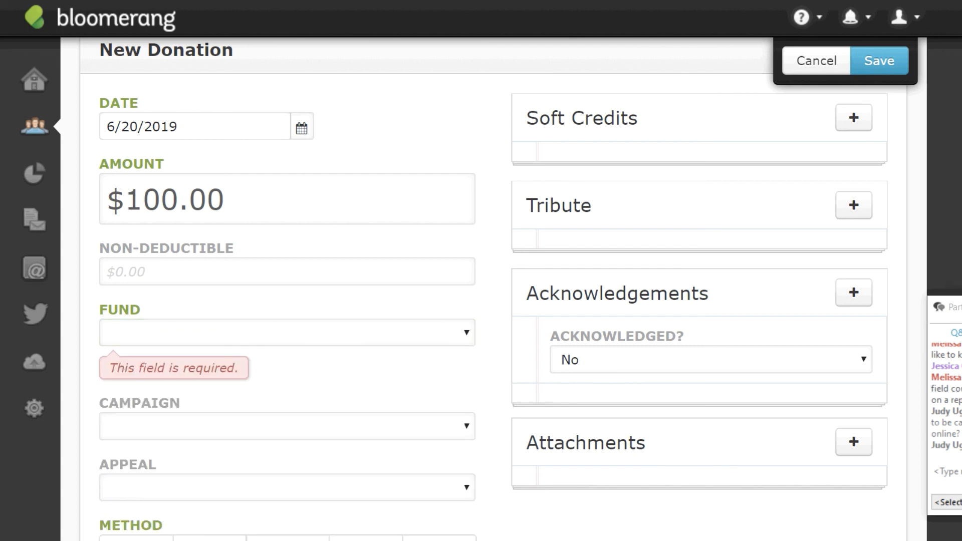
click(467, 334)
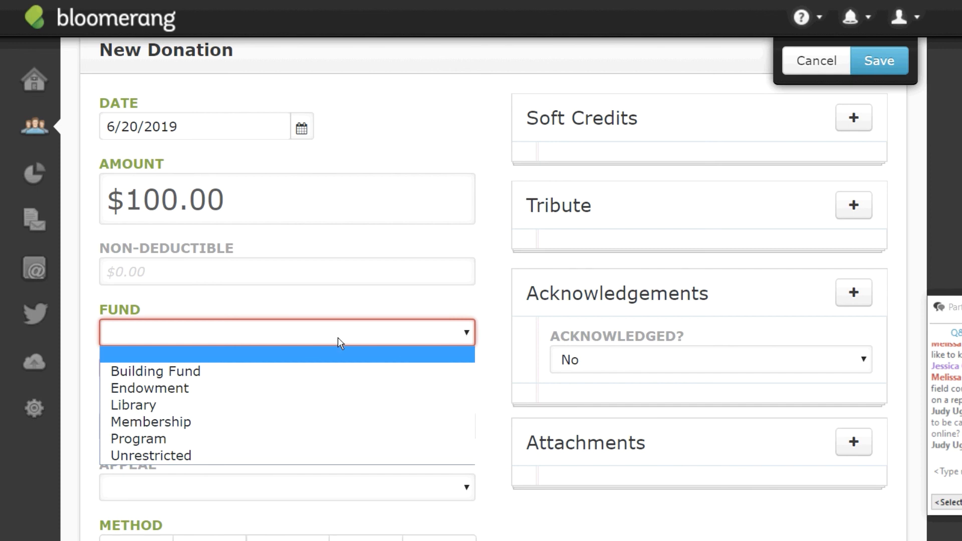
click(162, 456)
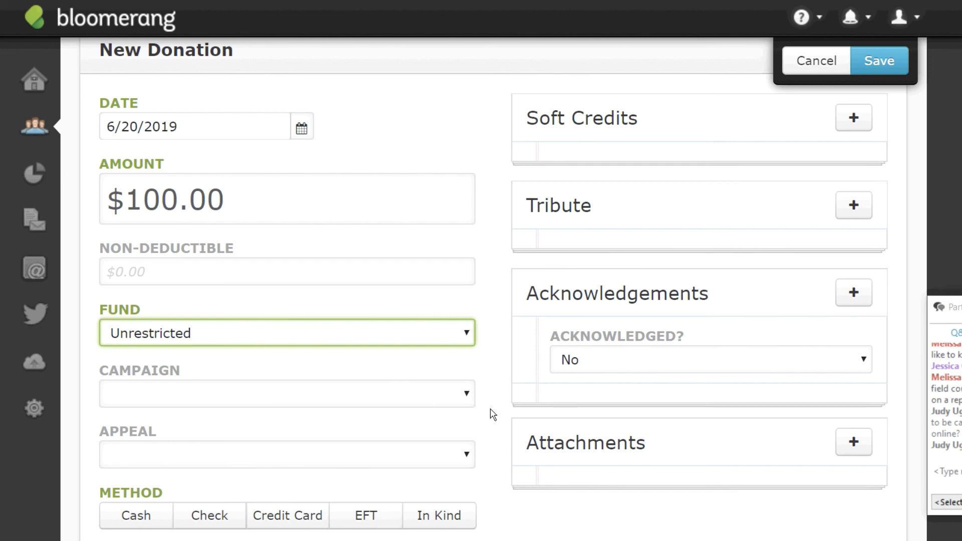
click(468, 400)
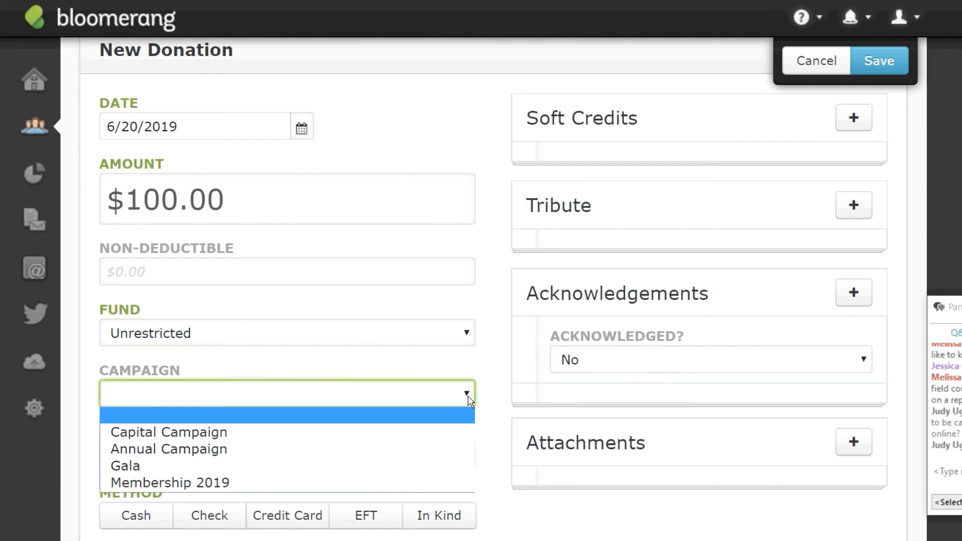
click(171, 450)
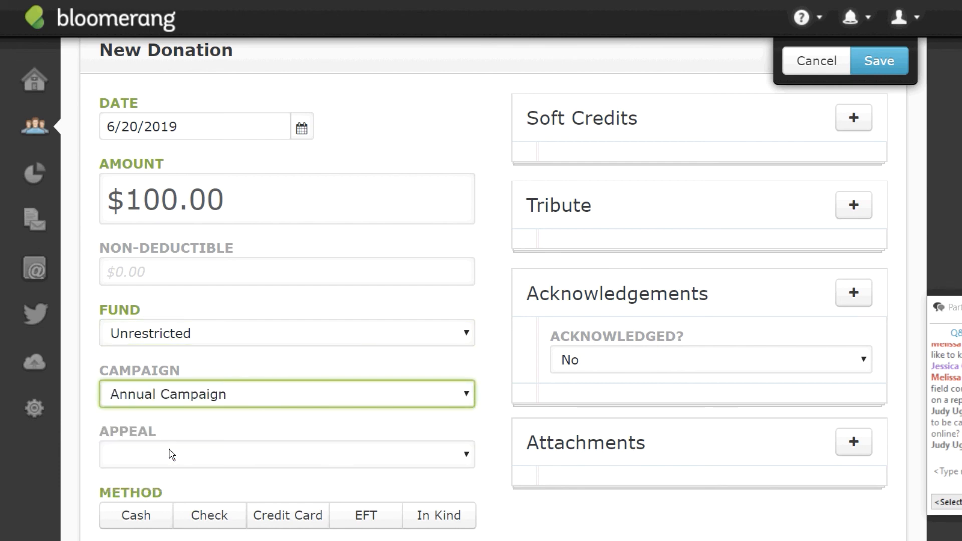
click(469, 459)
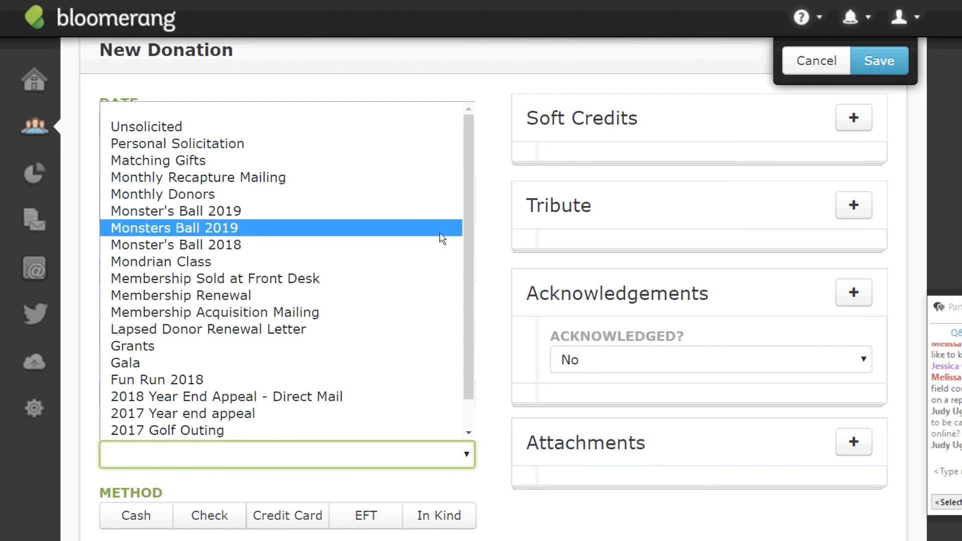
scroll(460, 301, down, 1)
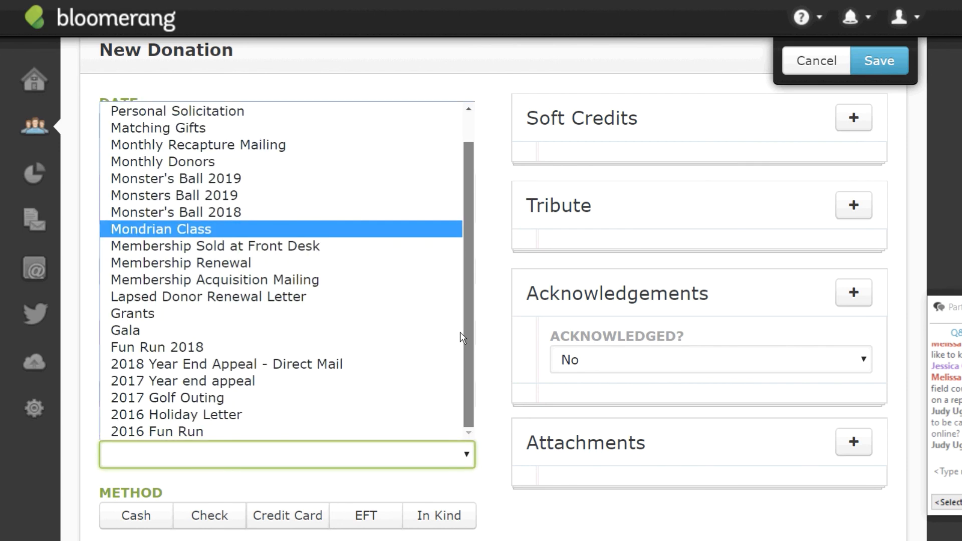
scroll(460, 332, up, 1)
click(281, 109)
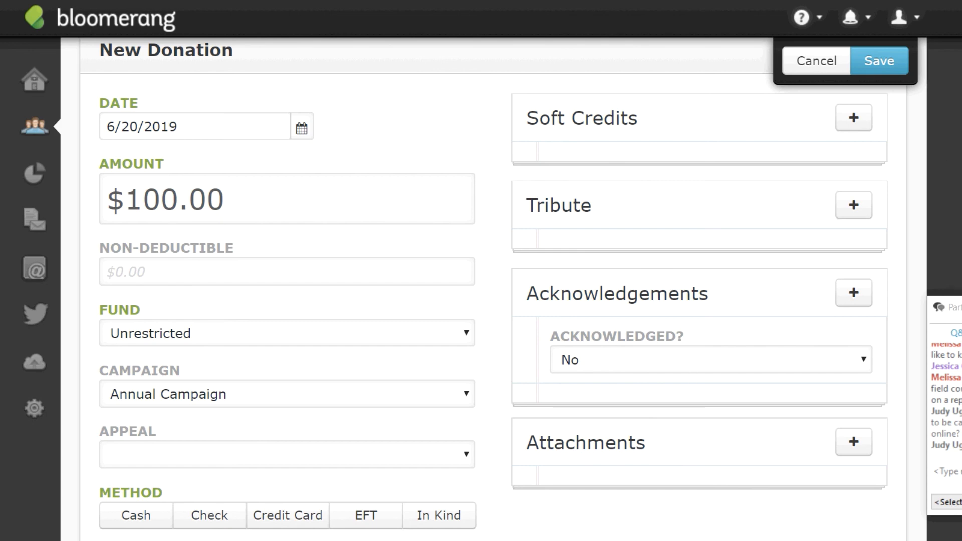
Record the payment method as Check with check number 22331.
scroll(581, 454, down, 3)
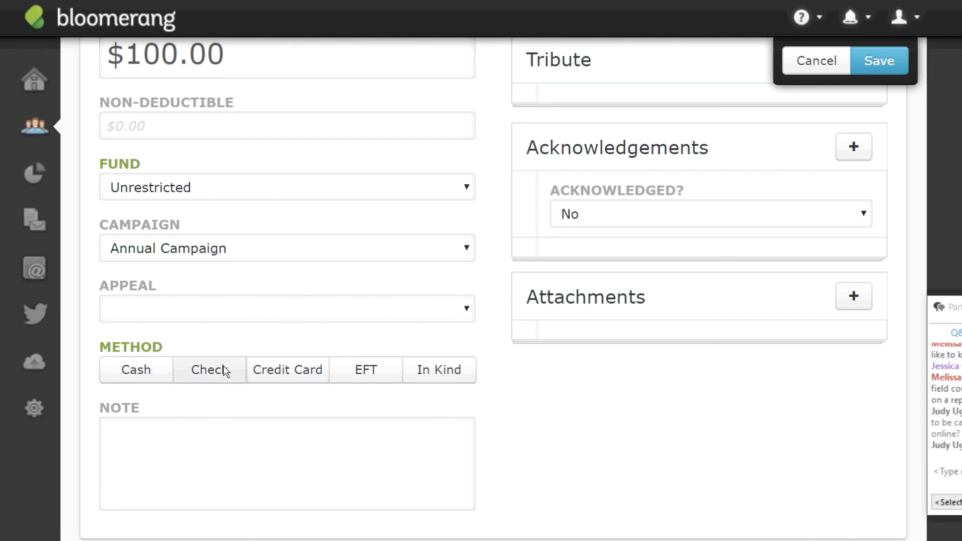
click(200, 374)
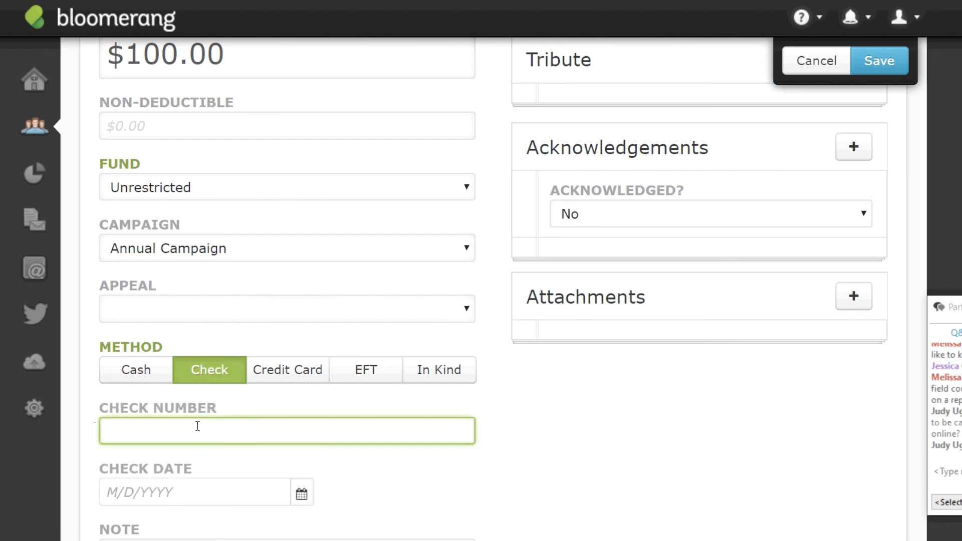
text(22331)
scroll(493, 291, down, 7)
scroll(494, 291, up, 8)
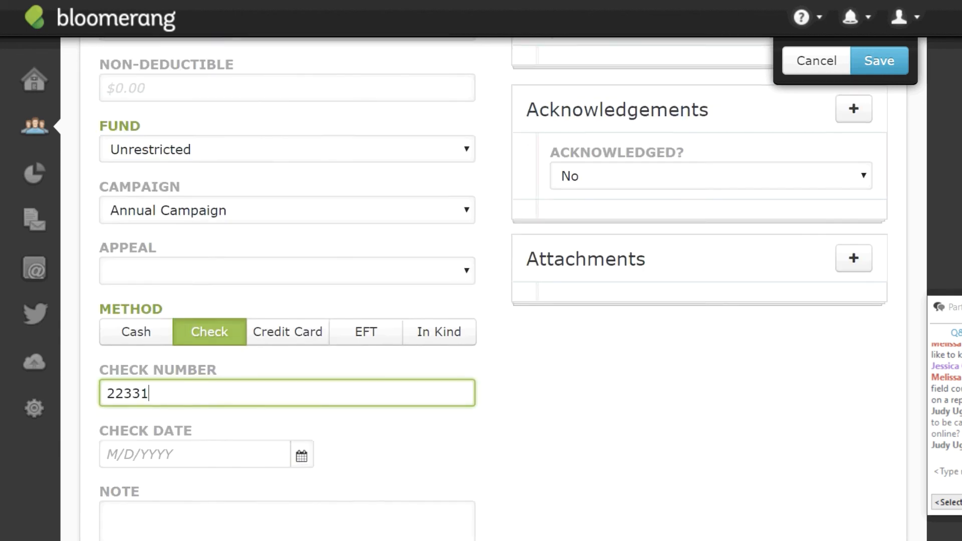
scroll(494, 291, down, 2)
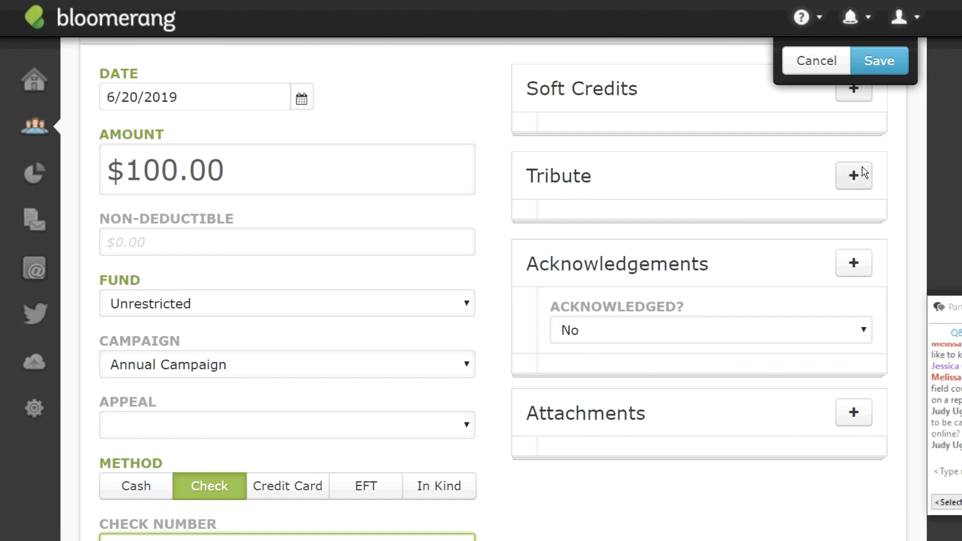
right_click(856, 179)
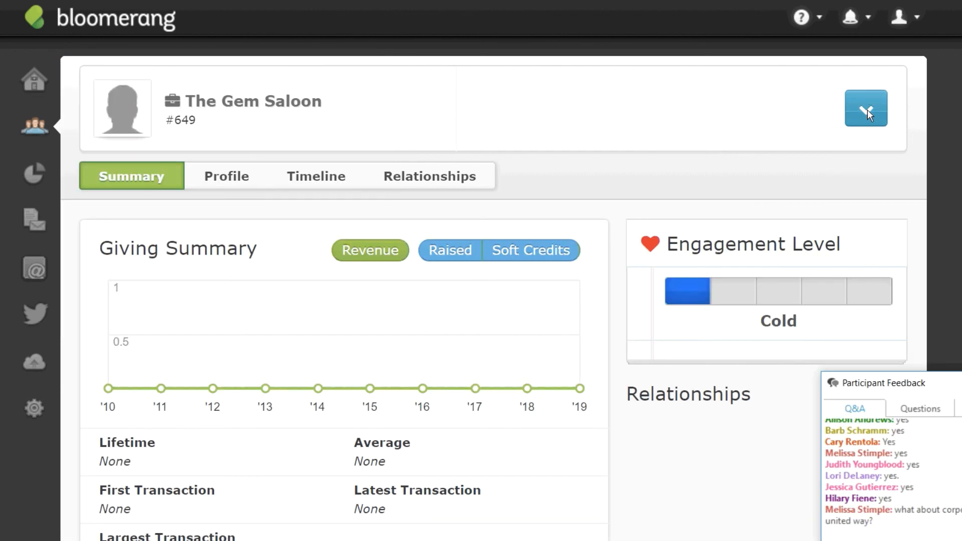
Start a new $500 donation for The Gem Saloon in the Unrestricted fund.
click(869, 103)
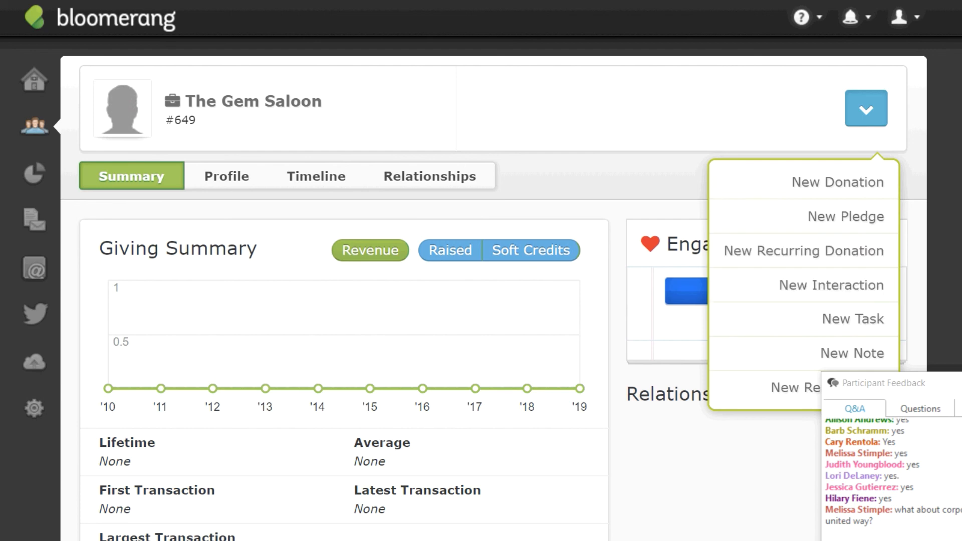
scroll(493, 296, down, 1)
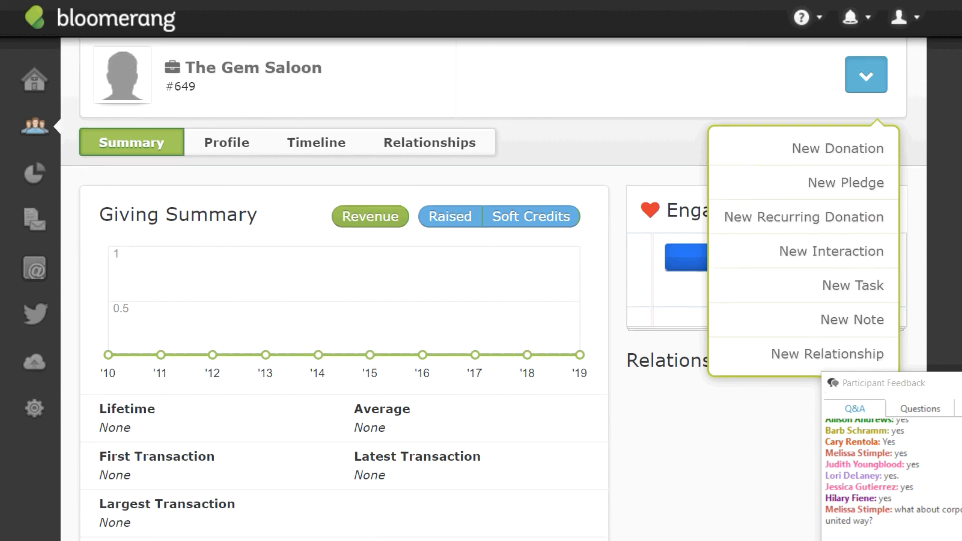
click(834, 155)
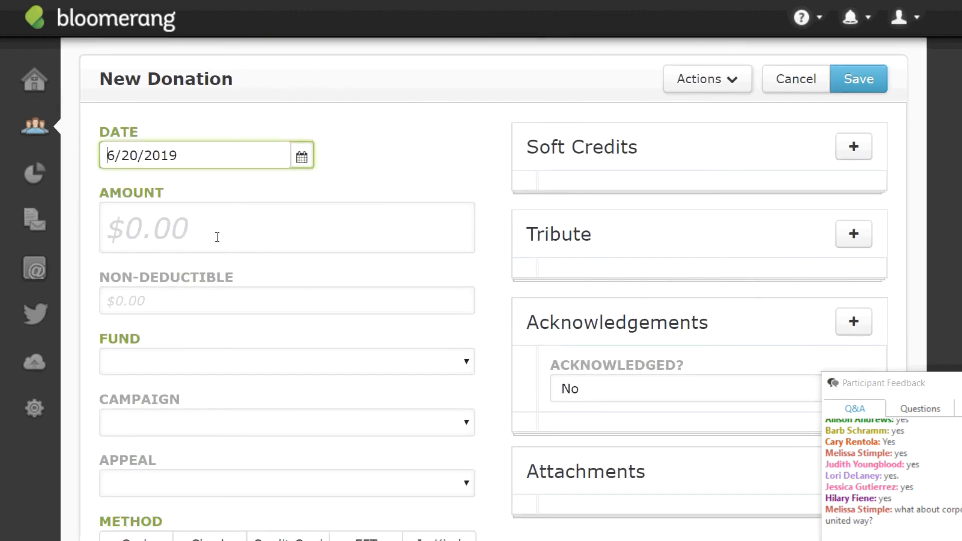
click(217, 238)
text(50)
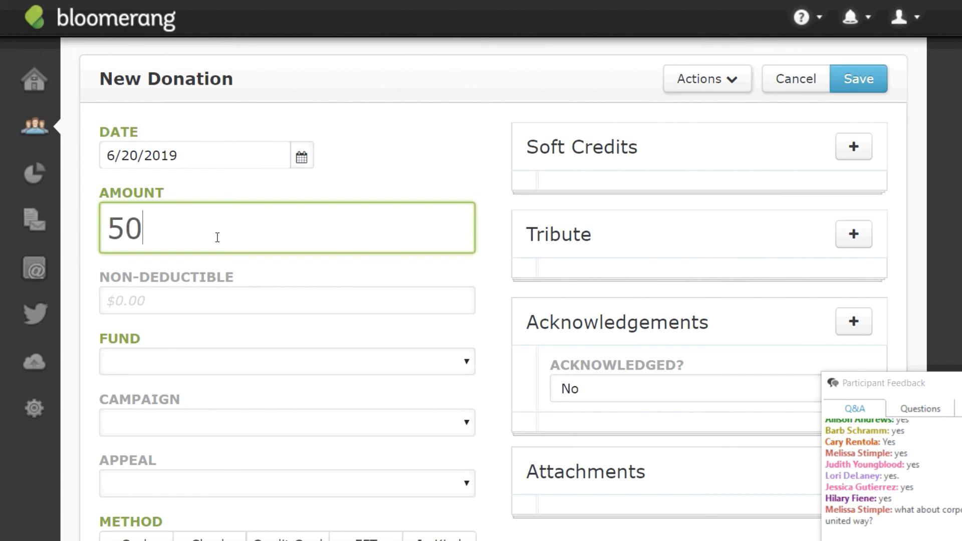
text(0)
click(195, 370)
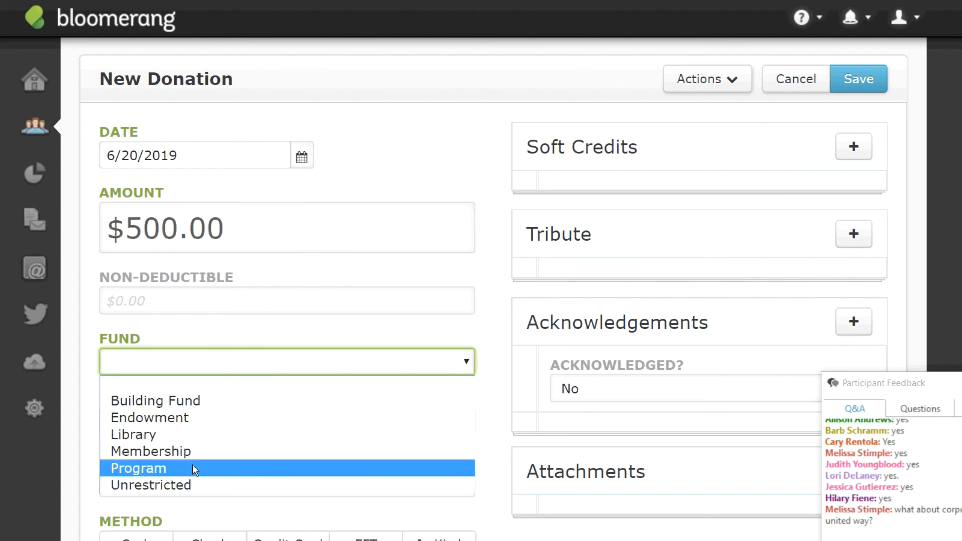
click(193, 489)
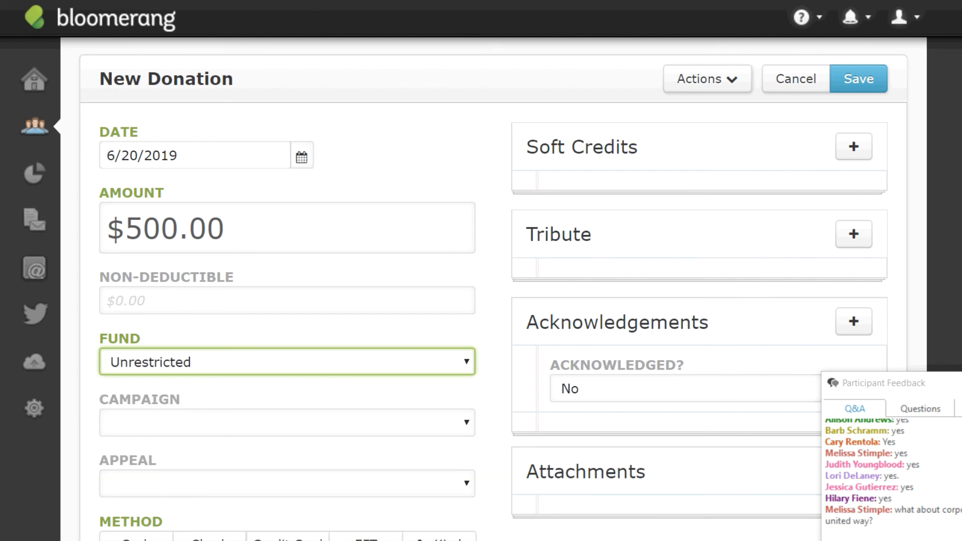
Set Campaign to Annual Campaign, Appeal to Matching Gifts, and payment method to Check.
scroll(351, 195, down, 4)
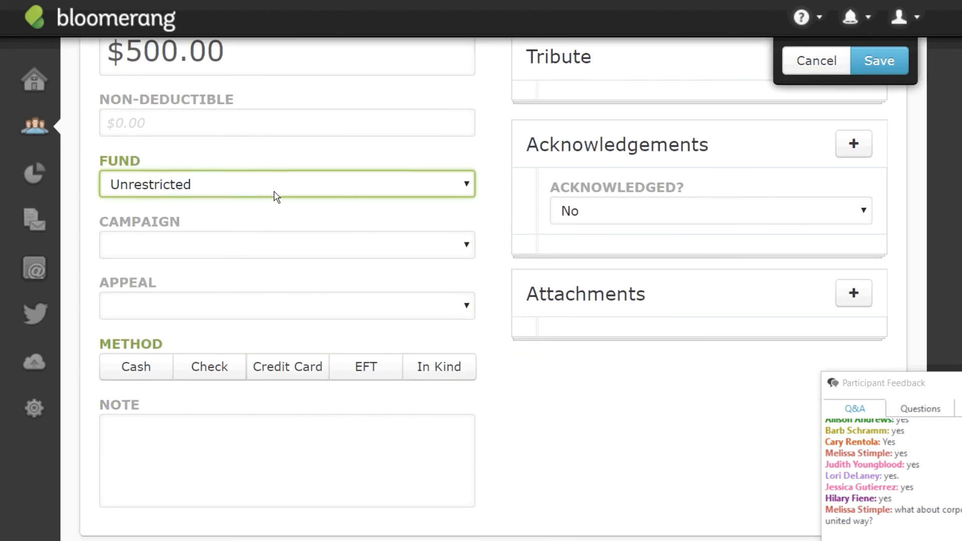
click(455, 260)
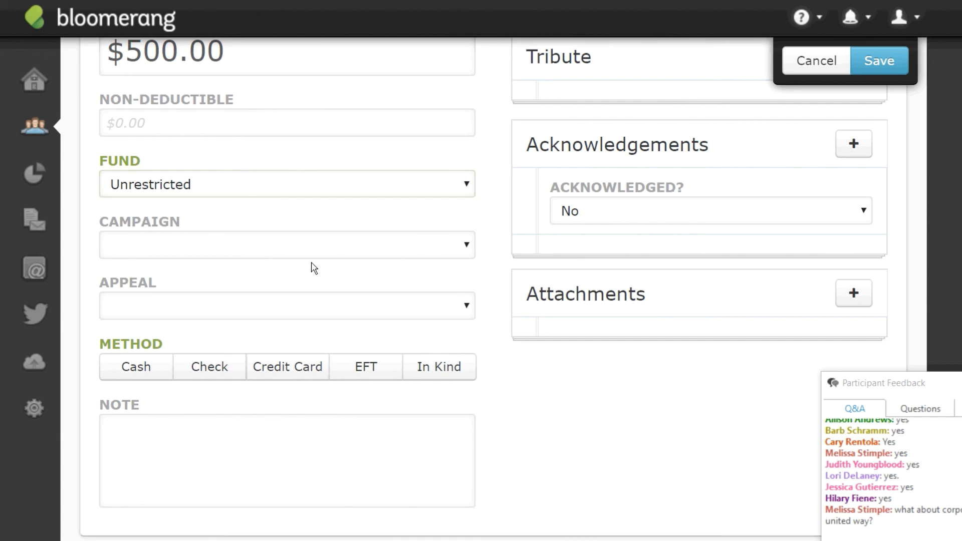
click(466, 248)
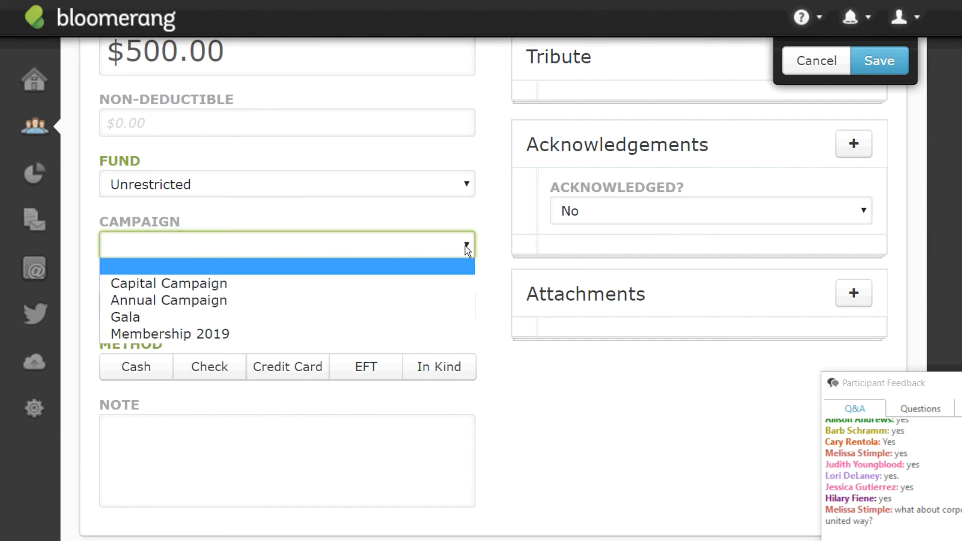
click(221, 303)
click(467, 308)
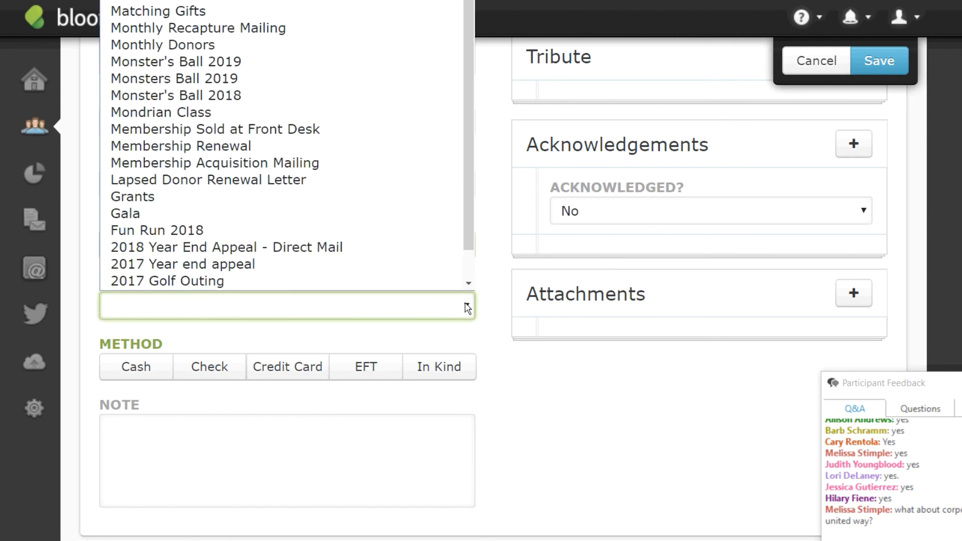
click(200, 15)
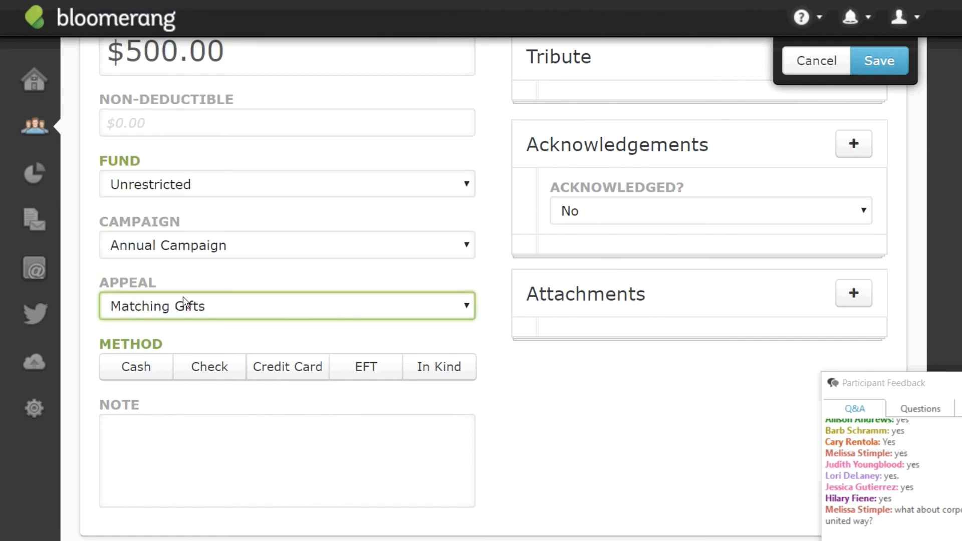
click(143, 366)
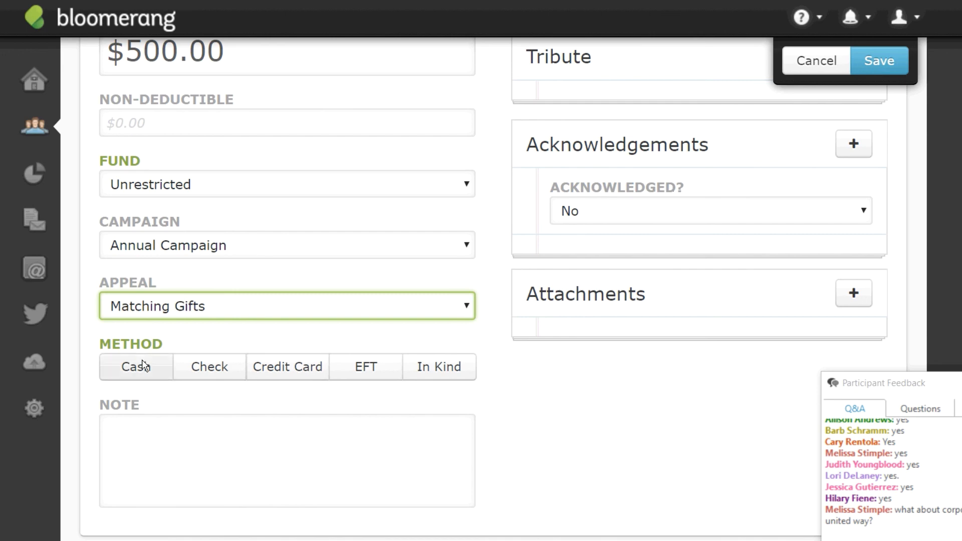
click(161, 377)
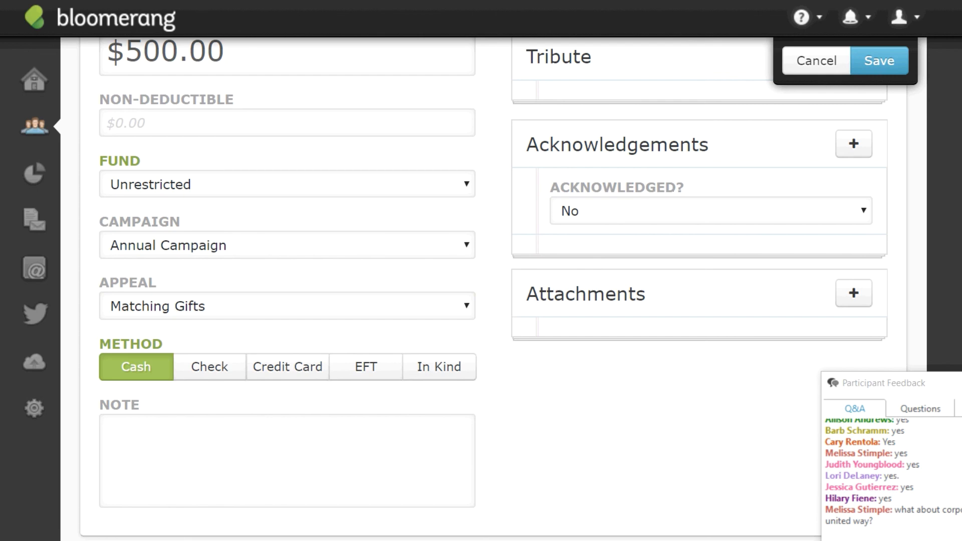
scroll(493, 291, up, 1)
scroll(493, 271, up, 1)
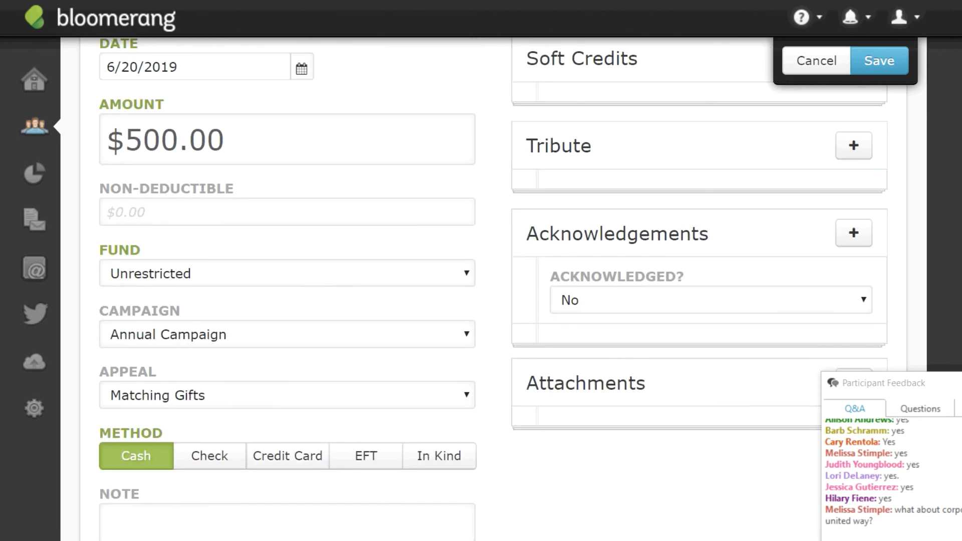
click(216, 455)
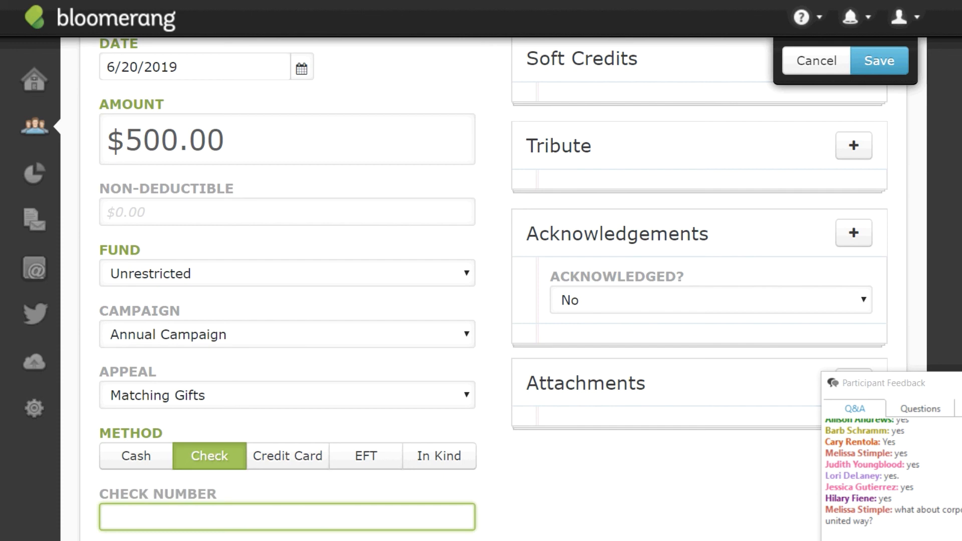
scroll(493, 289, down, 1)
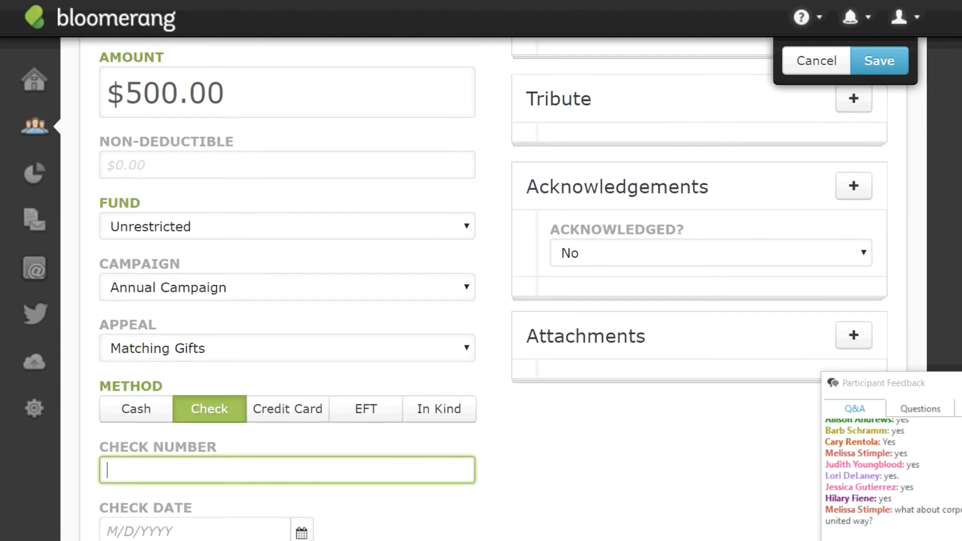
scroll(493, 290, up, 3)
scroll(493, 289, down, 3)
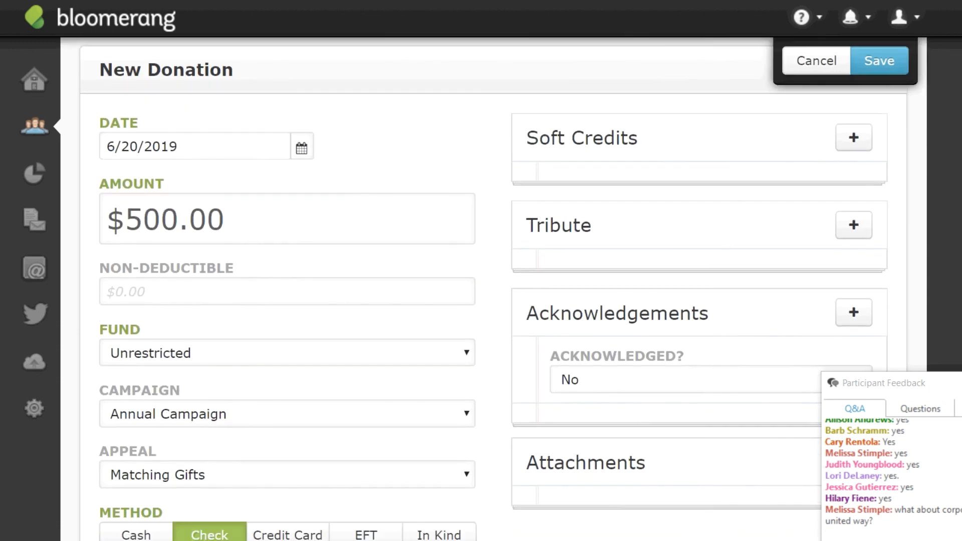
scroll(916, 67, up, 3)
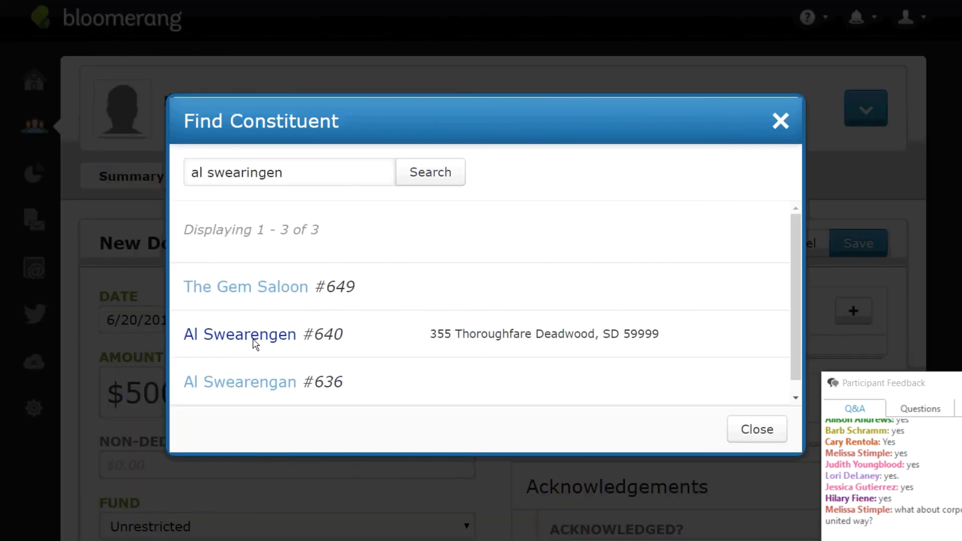
Soft-credit the full $500.00 to the chosen constituent and save the donation.
click(254, 335)
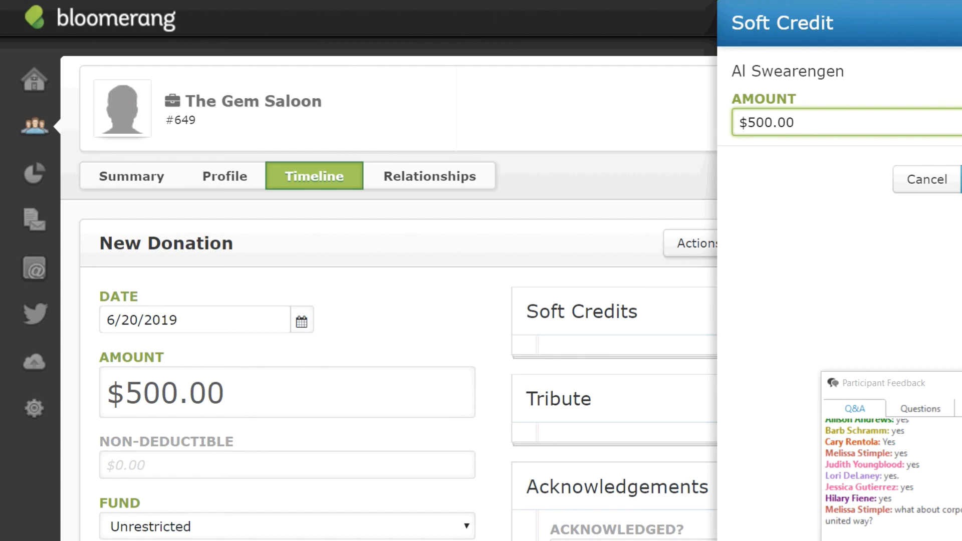
click(961, 179)
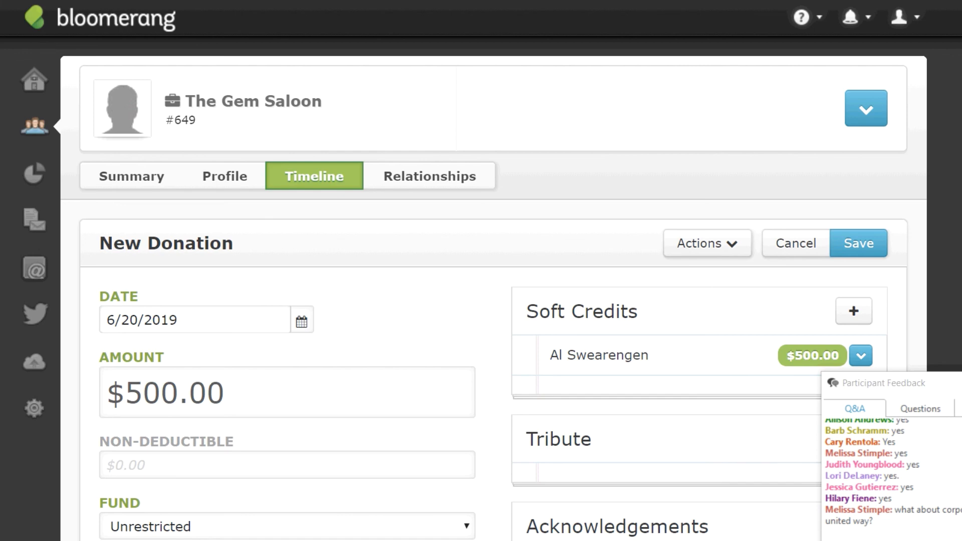
scroll(494, 301, down, 2)
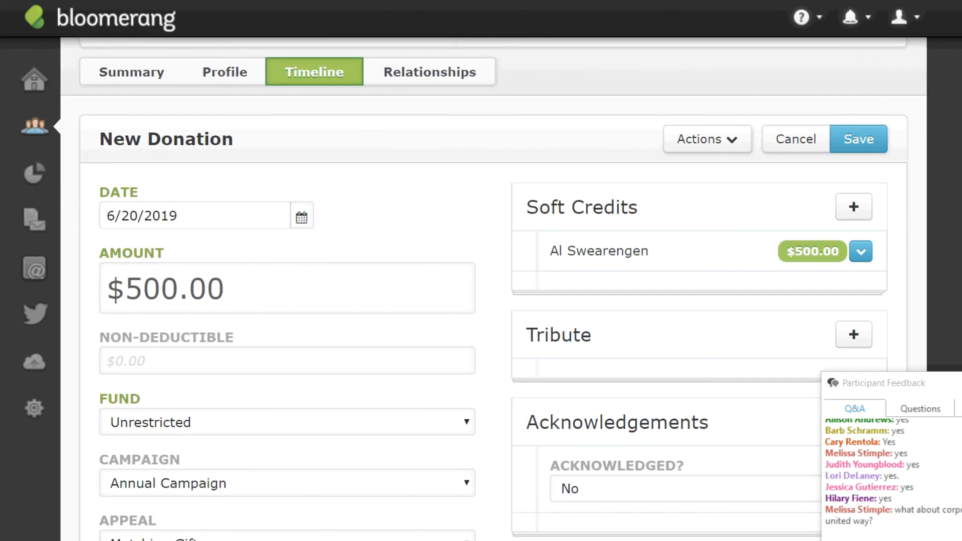
scroll(493, 290, up, 2)
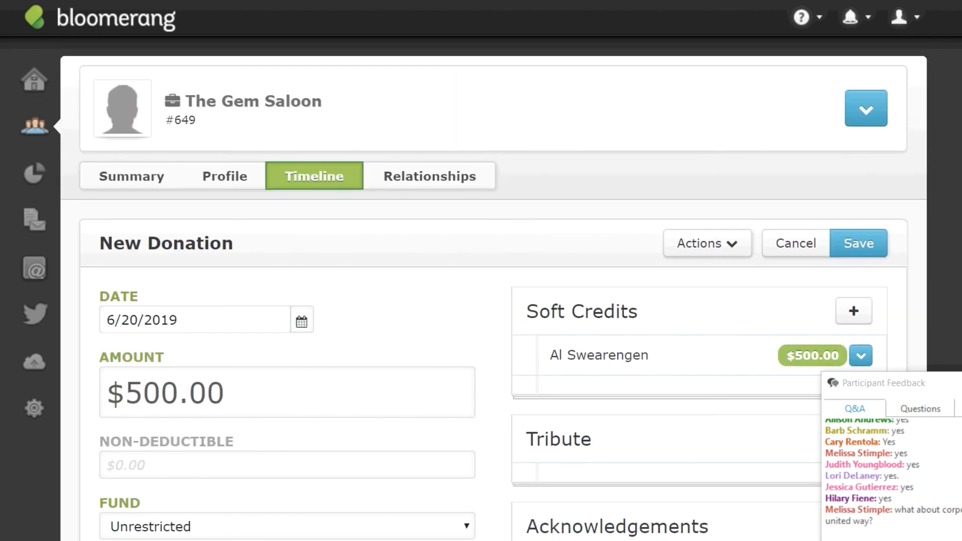
click(857, 245)
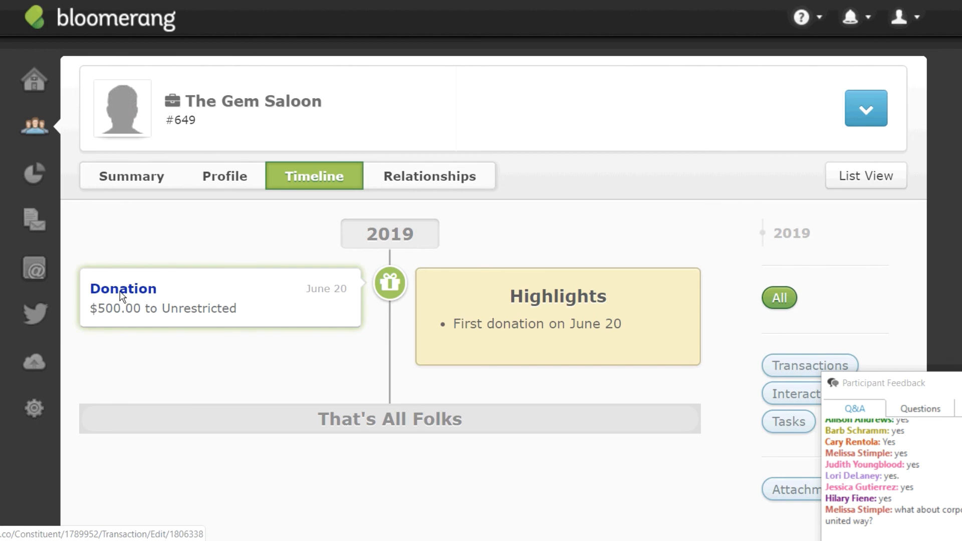
Search constituents for the target person's name; the first attempt returns Grace Hearing Center, so rerun the search.
click(43, 128)
text(a)
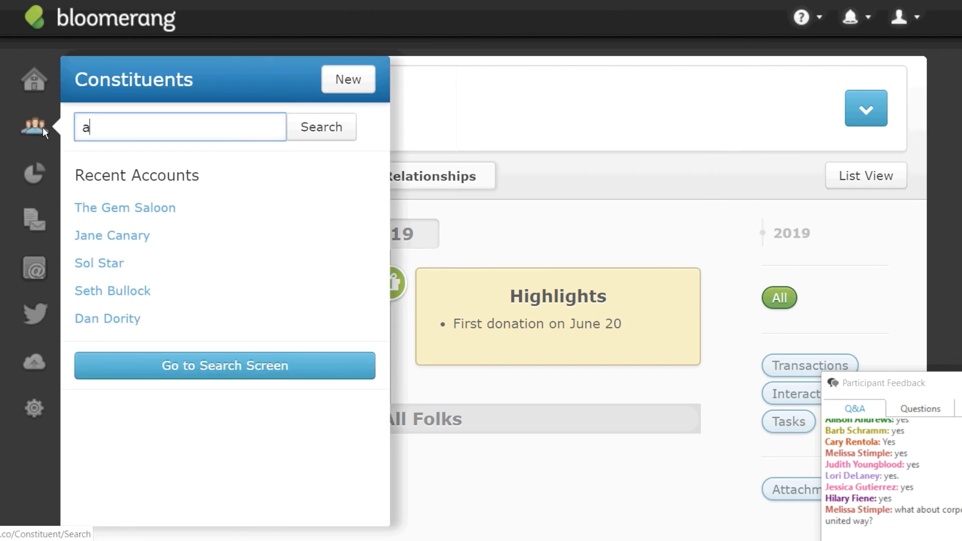
text(l swearingen)
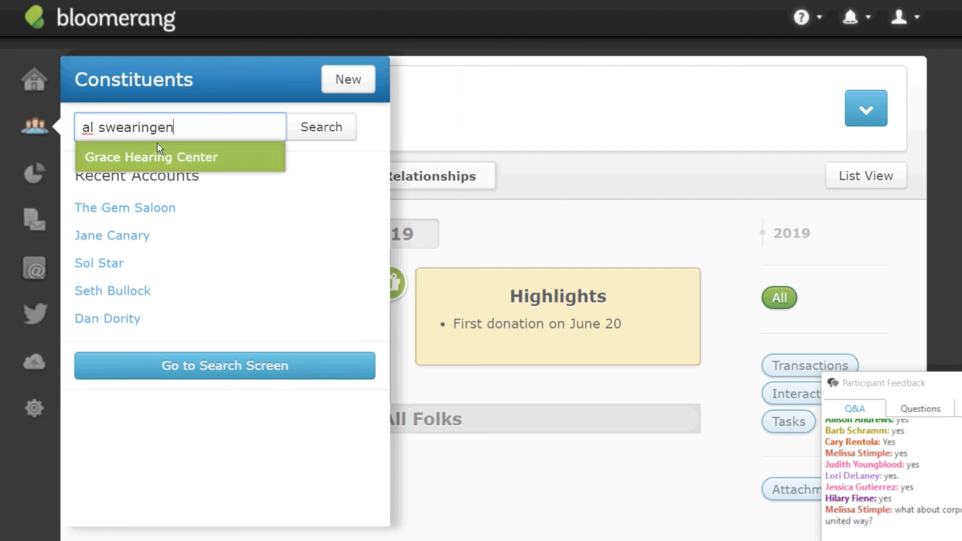
click(158, 142)
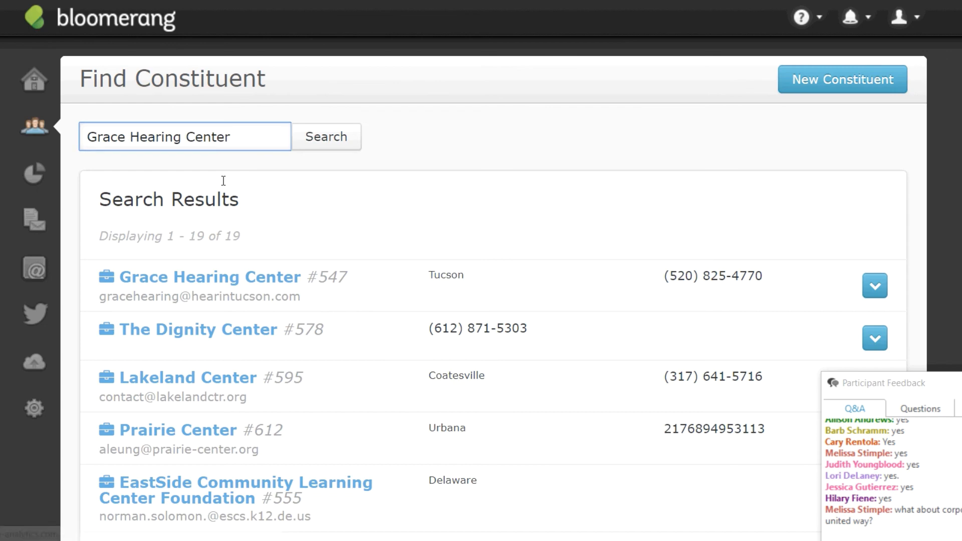
drag(256, 129, 50, 133)
text(al swear4)
key(BackSpace)
text(ing)
key(Return)
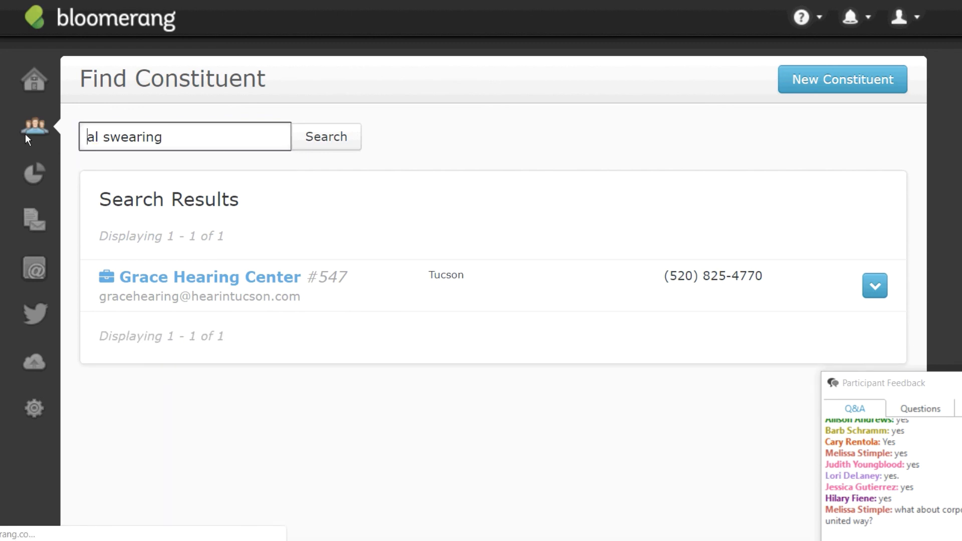
Retype the person's full name correctly, pick the suggestion, and open their constituent record.
drag(173, 139, 65, 128)
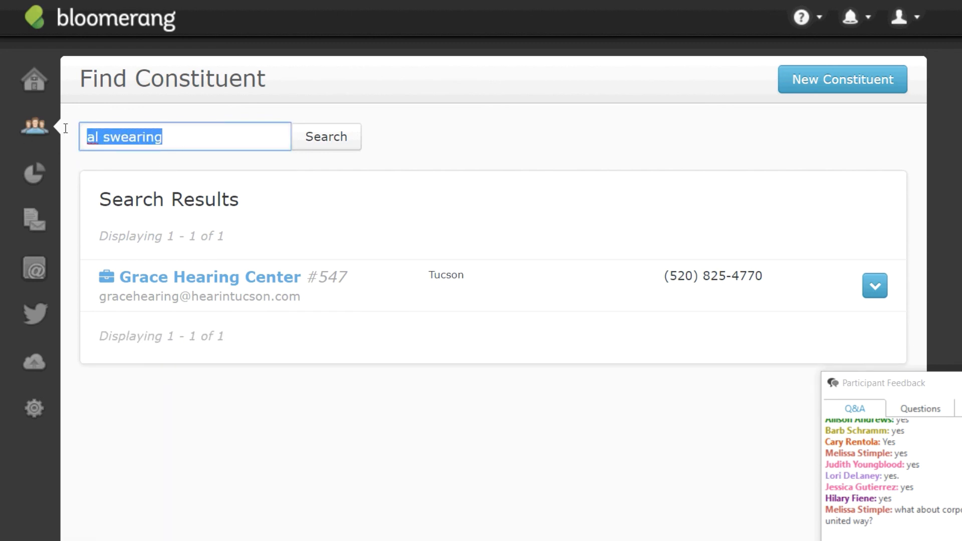
text(afl)
key(BackSpace)
key(BackSpace)
key(BackSpace)
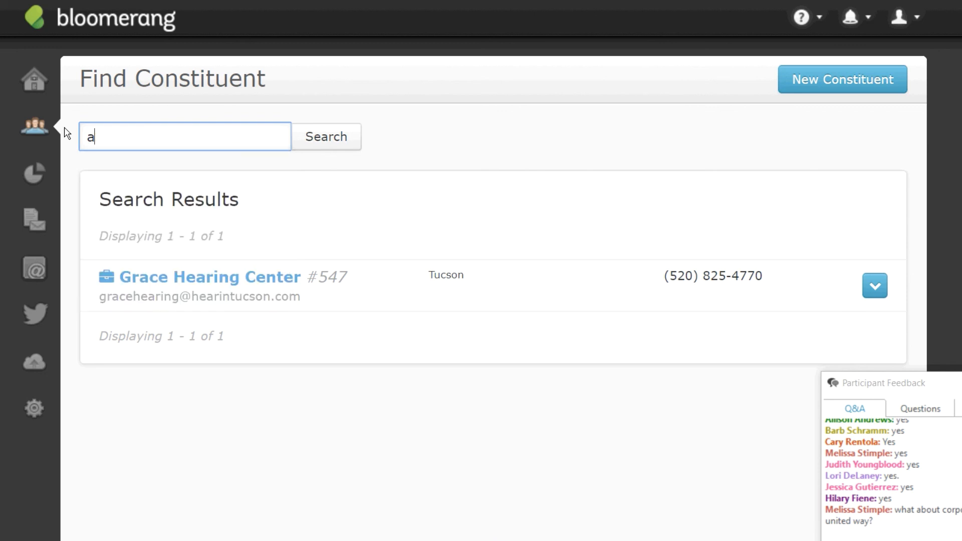
text(l sweari)
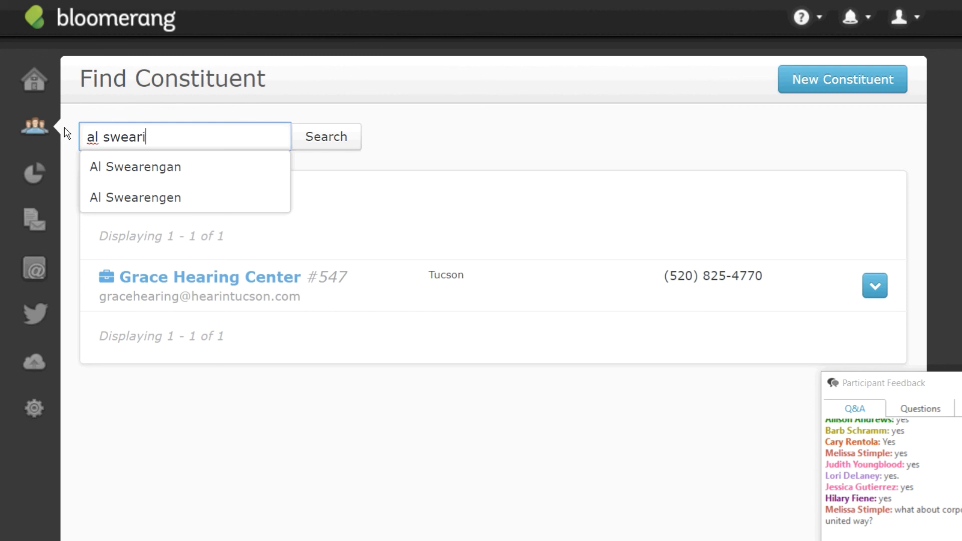
key(BackSpace)
text(eng)
click(176, 200)
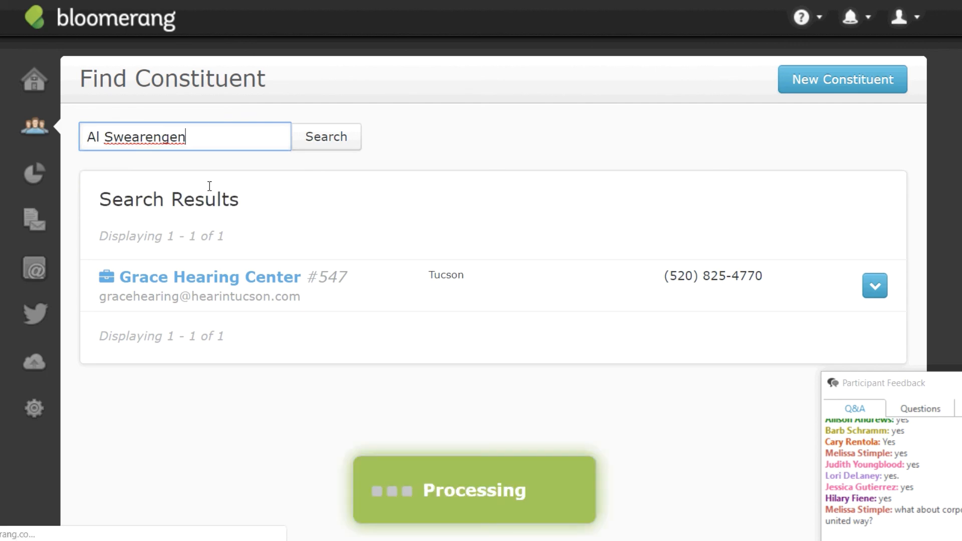
click(195, 287)
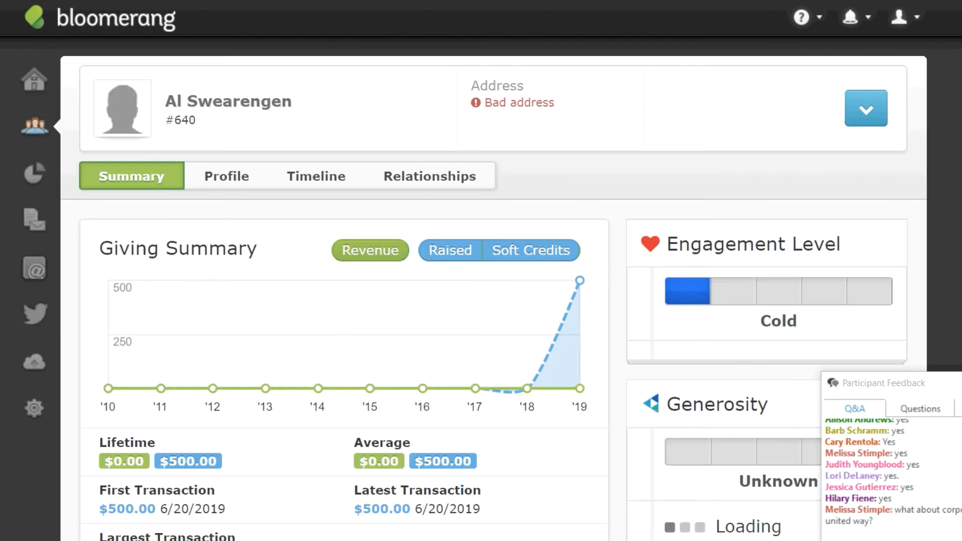
scroll(493, 289, down, 5)
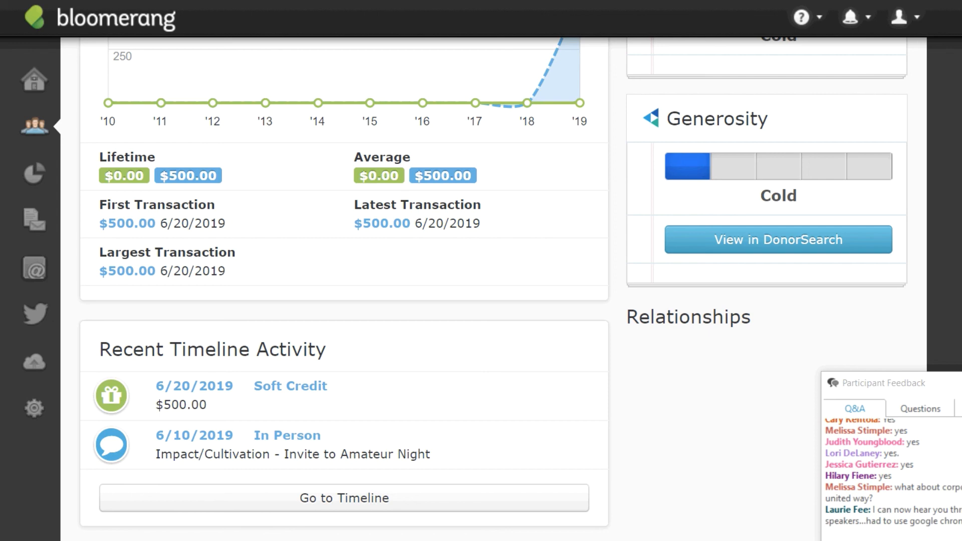
scroll(844, 329, up, 1)
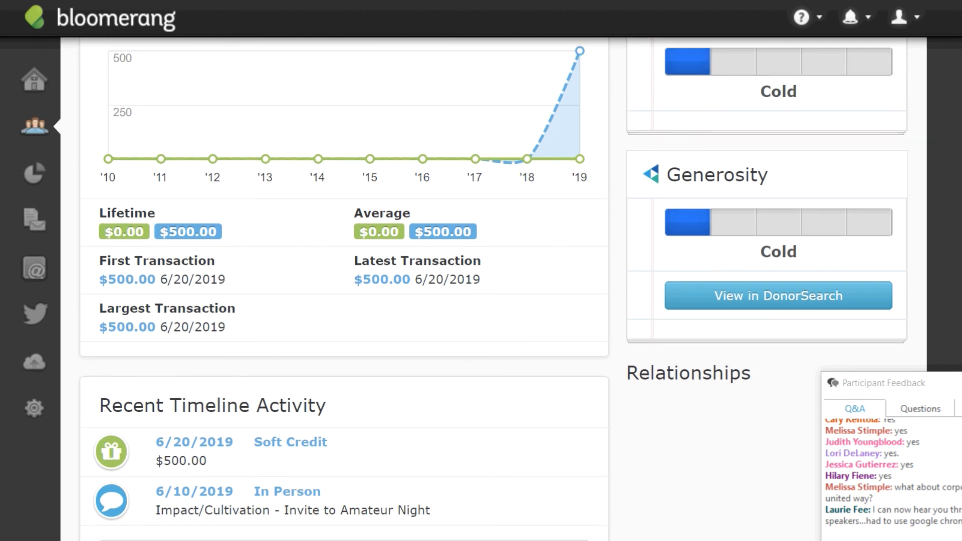
scroll(493, 289, up, 4)
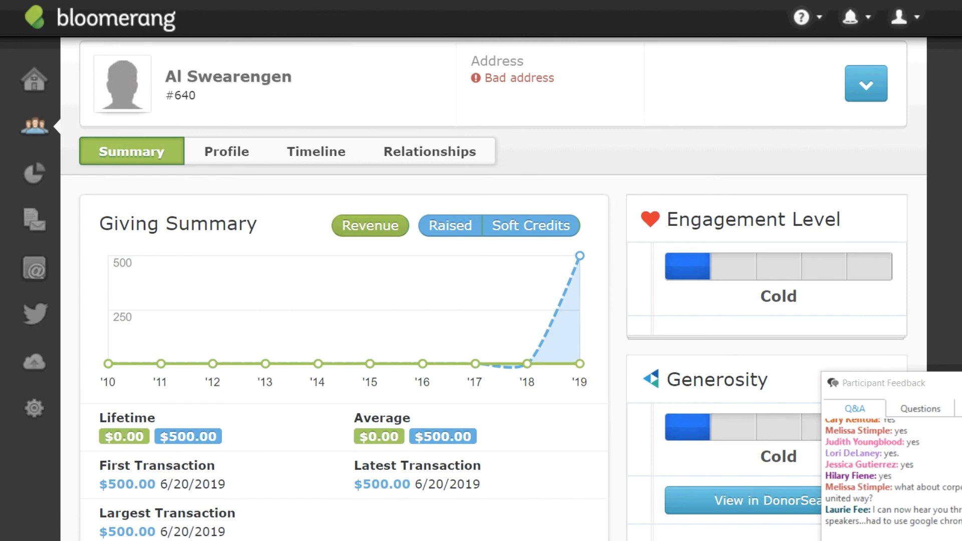
scroll(494, 289, down, 1)
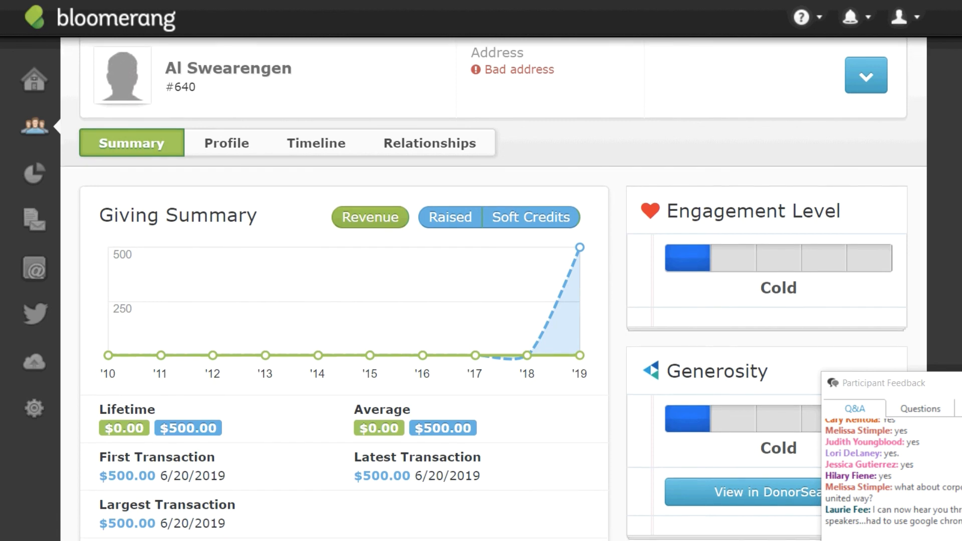
scroll(494, 289, down, 2)
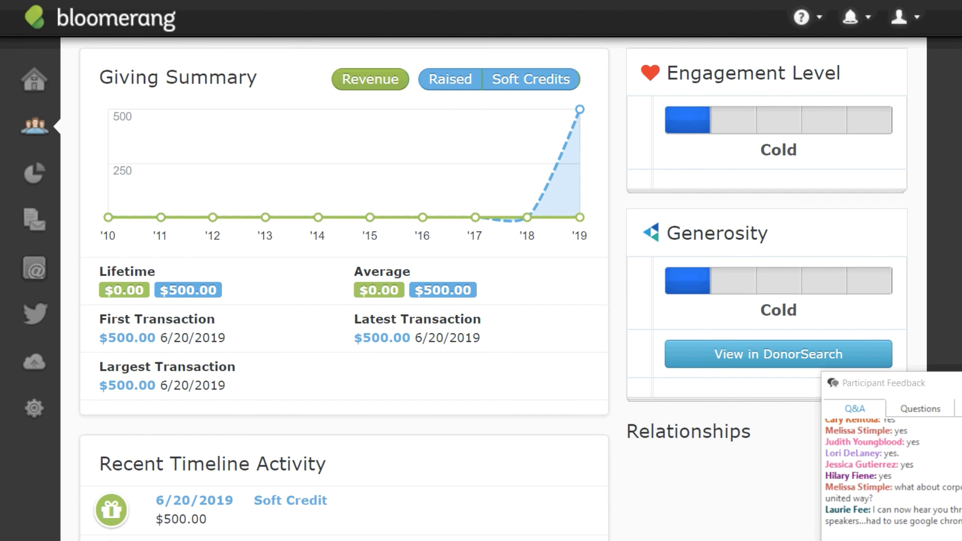
scroll(342, 288, down, 2)
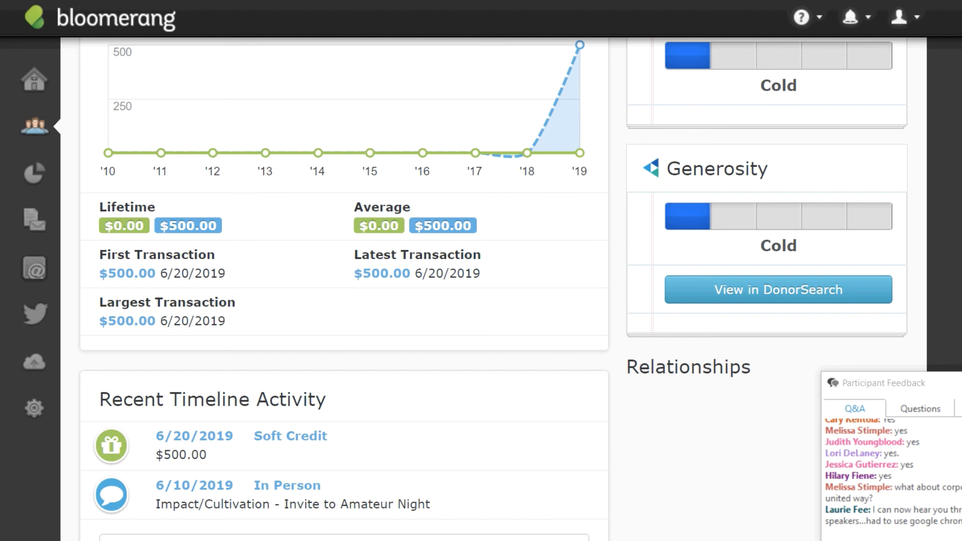
scroll(493, 289, up, 4)
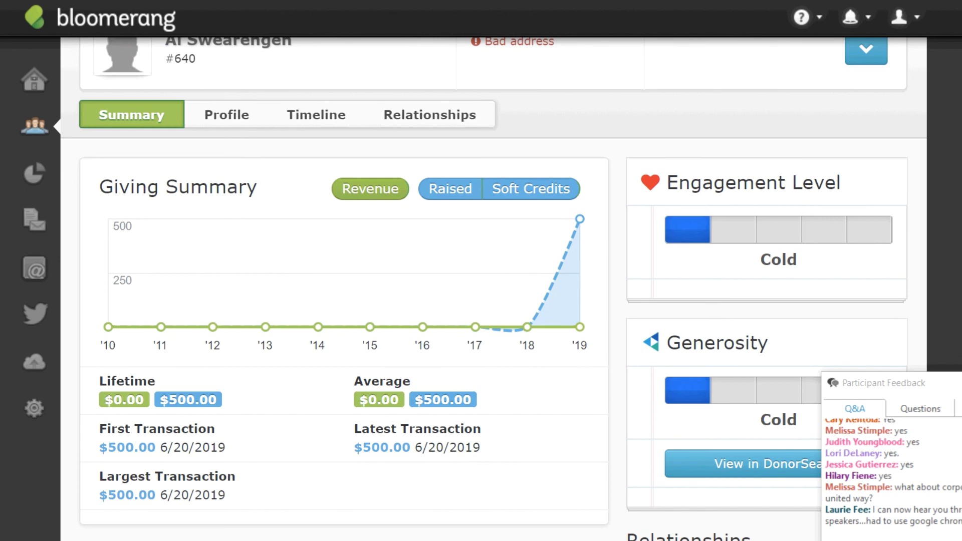
scroll(494, 289, up, 1)
drag(902, 383, 940, 327)
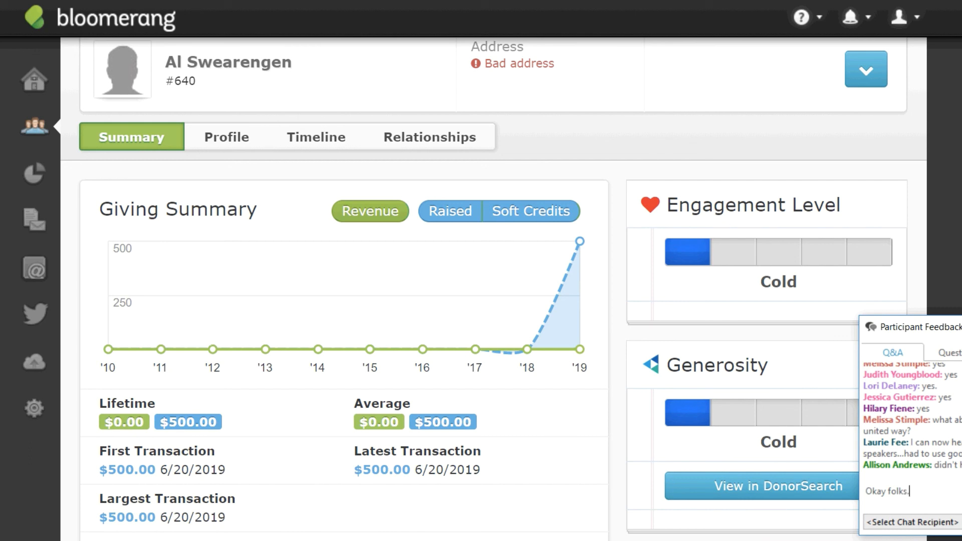
Search 'united' and open the United Way of the Black Hills constituent record.
click(37, 126)
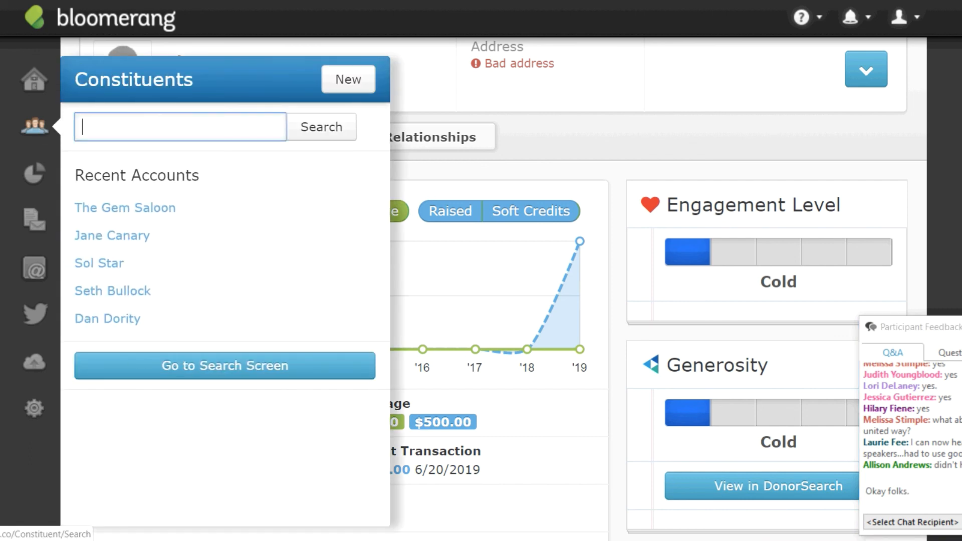
text(united)
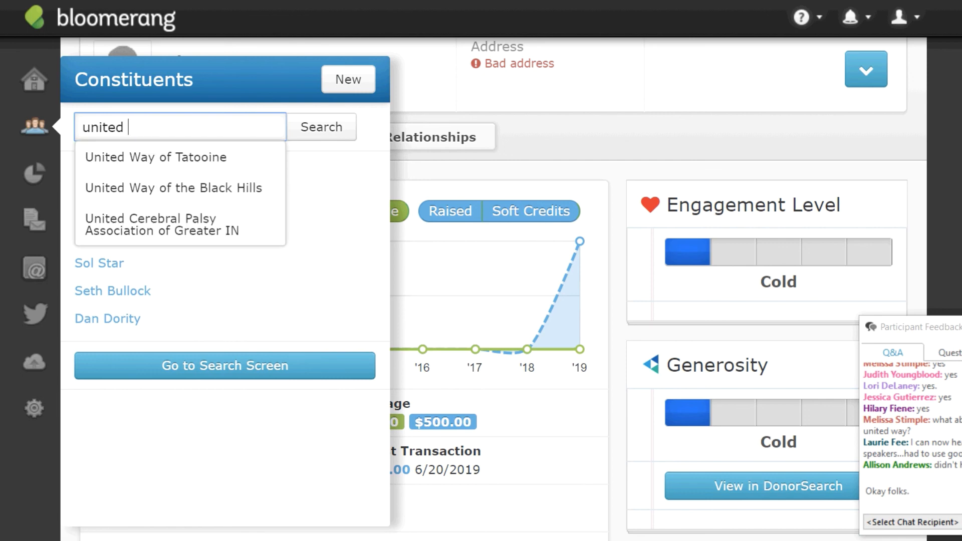
click(202, 191)
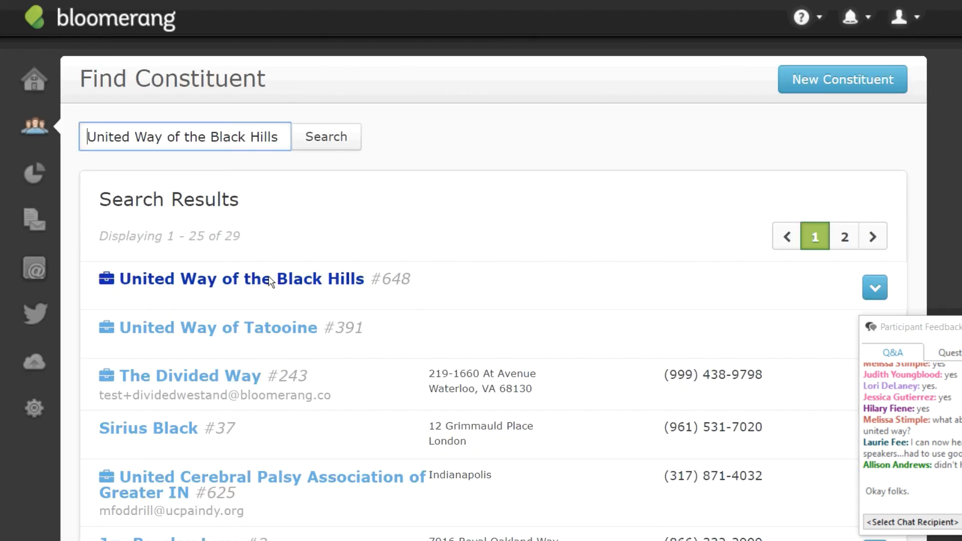
click(270, 280)
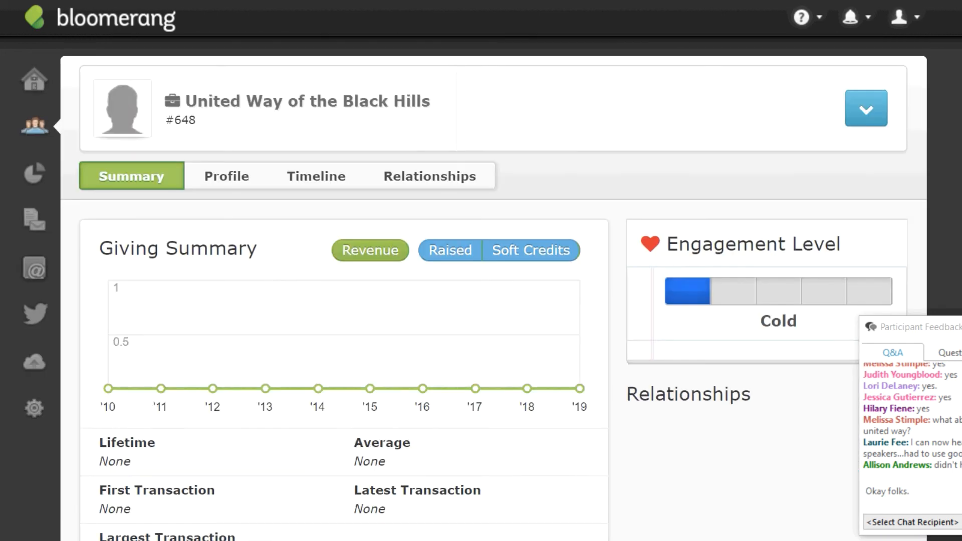
click(863, 111)
Start a new donation for United Way of the Black Hills with amount 270.00.
click(814, 184)
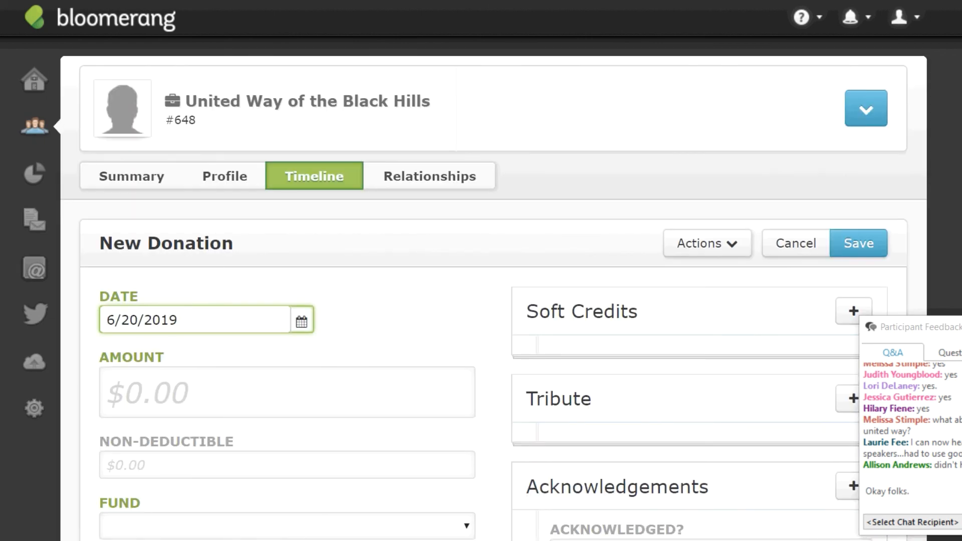
scroll(494, 289, down, 4)
click(238, 116)
text(270)
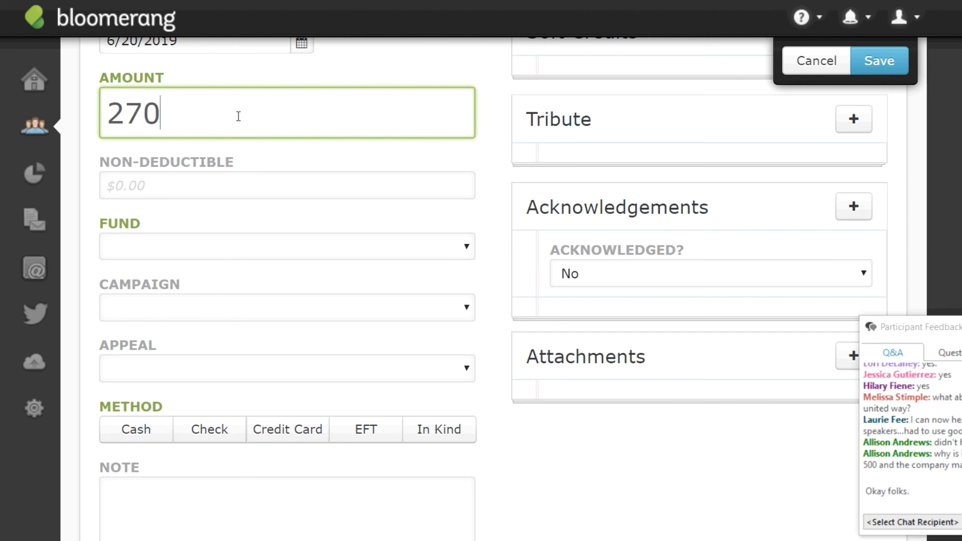
text(.00)
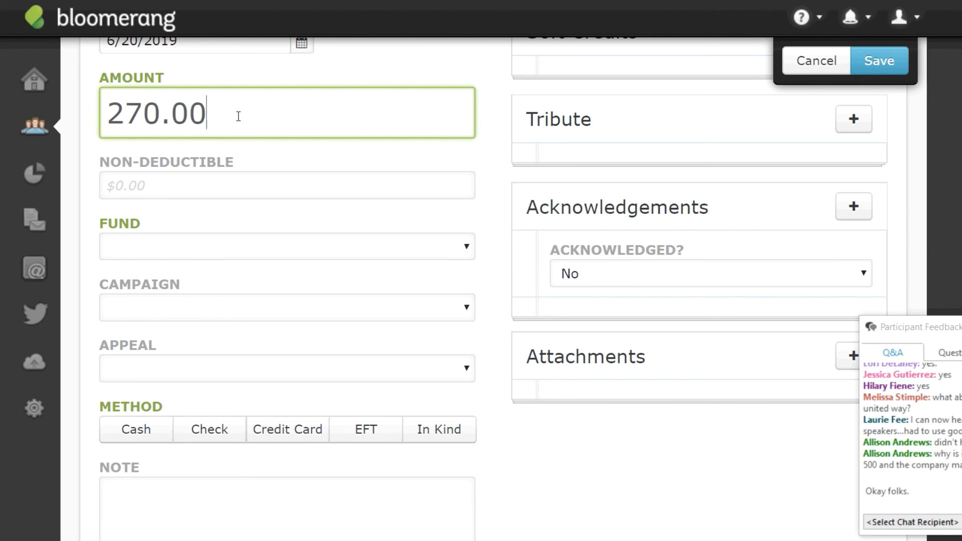
Set the fund to Unrestricted and the campaign to Annual Campaign, leaving Appeal empty.
click(189, 260)
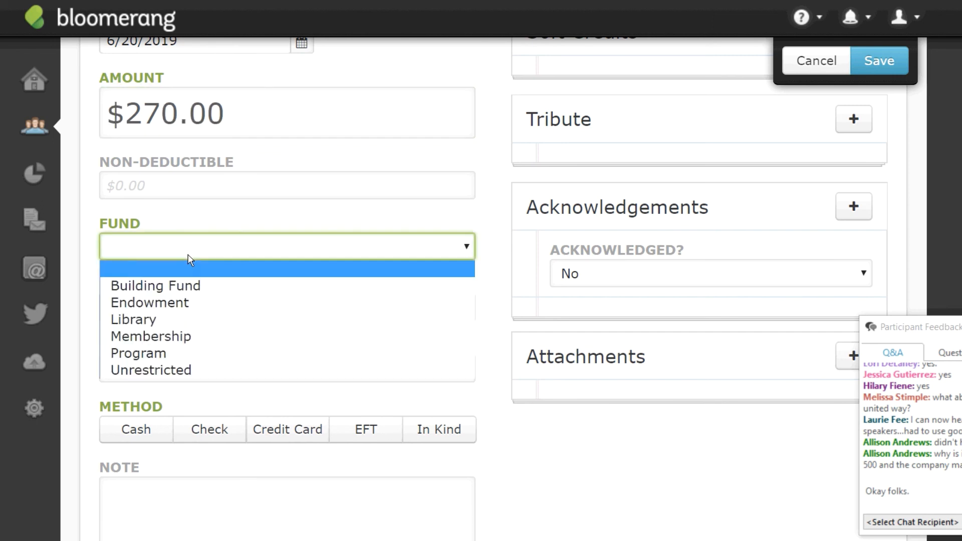
click(161, 367)
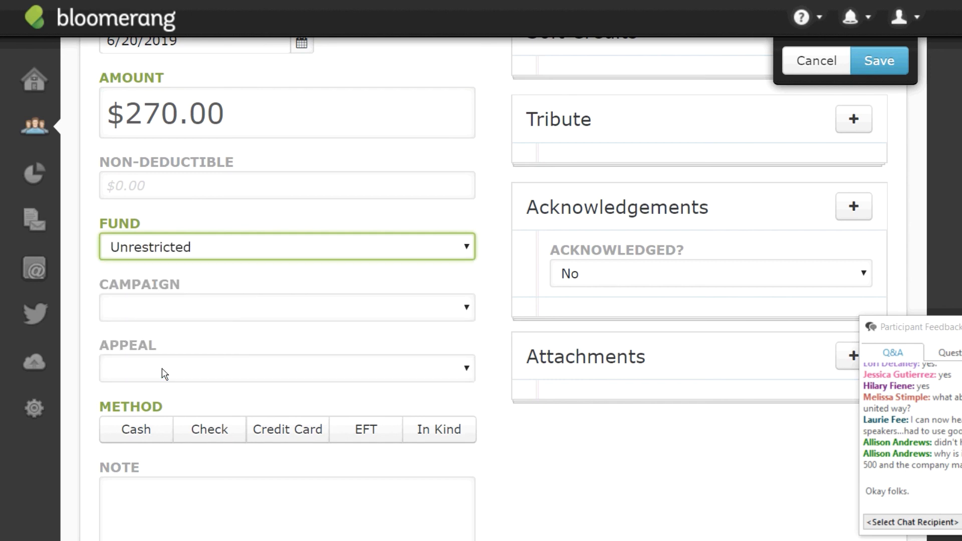
click(261, 317)
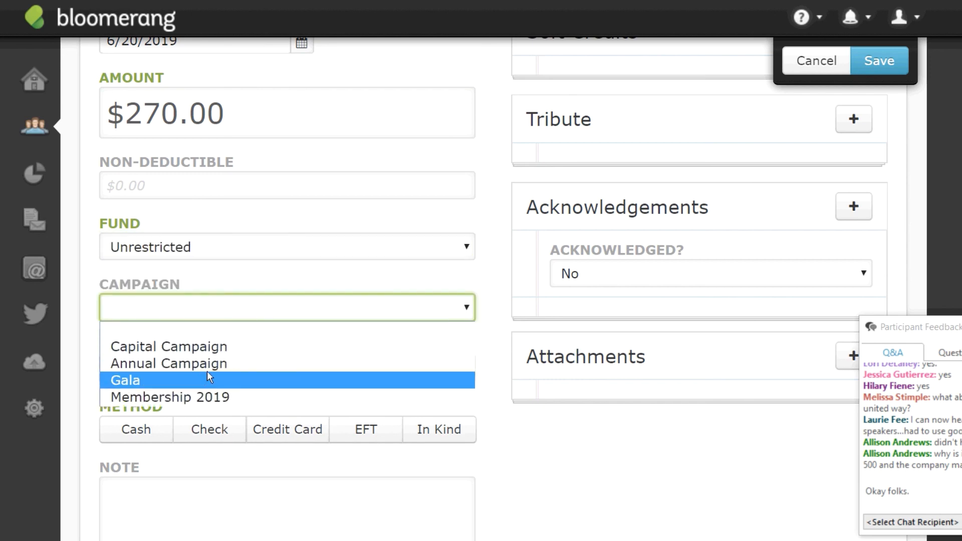
click(219, 365)
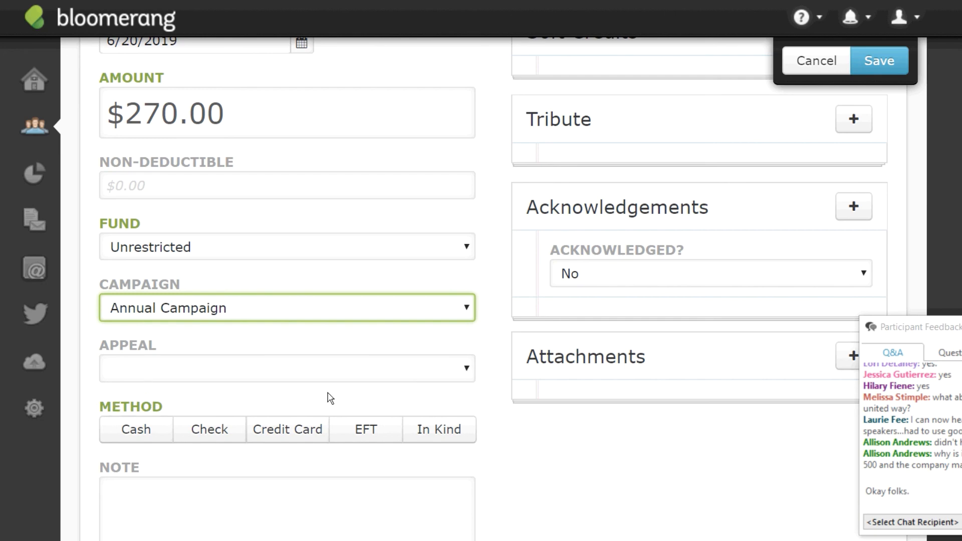
click(466, 371)
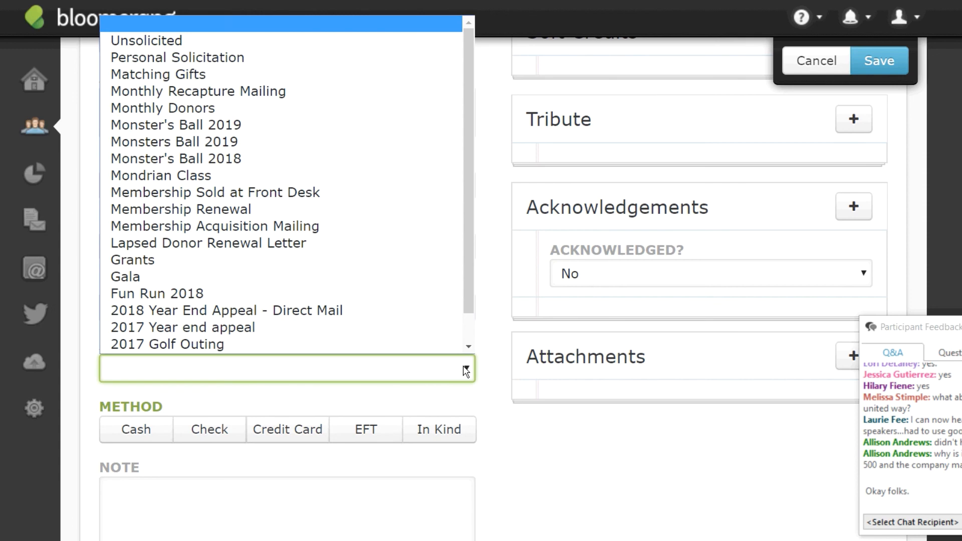
drag(468, 274, 459, 192)
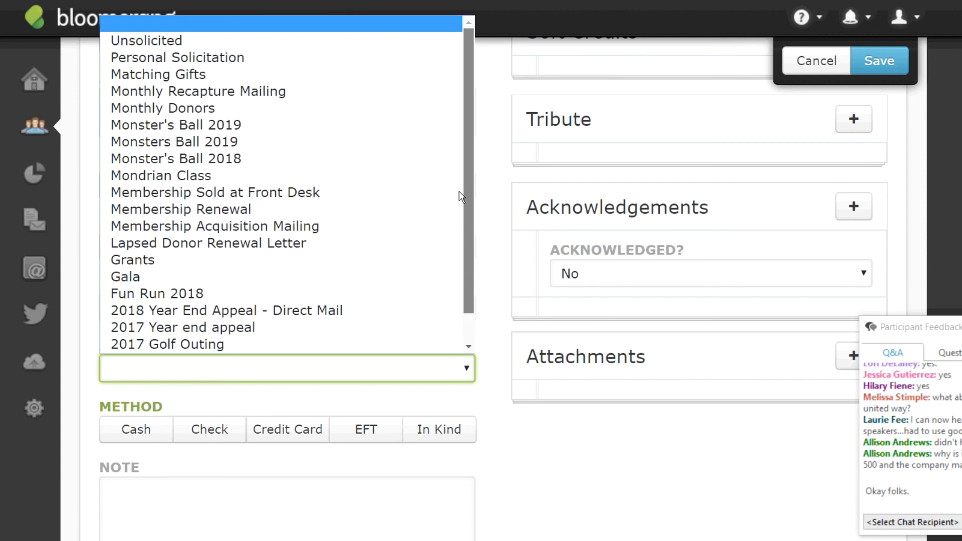
click(554, 461)
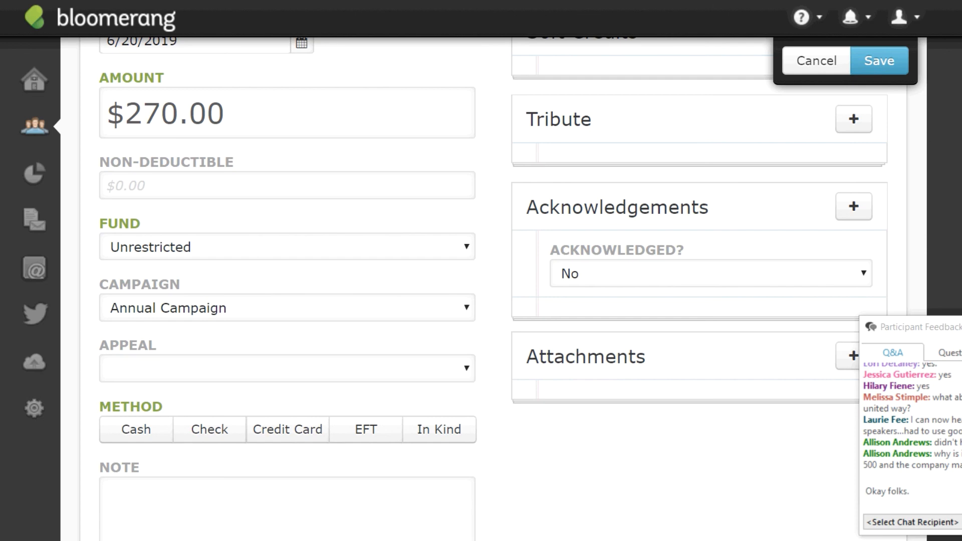
Set the donation's payment method to Check.
scroll(483, 291, down, 2)
scroll(483, 291, up, 2)
scroll(483, 290, down, 1)
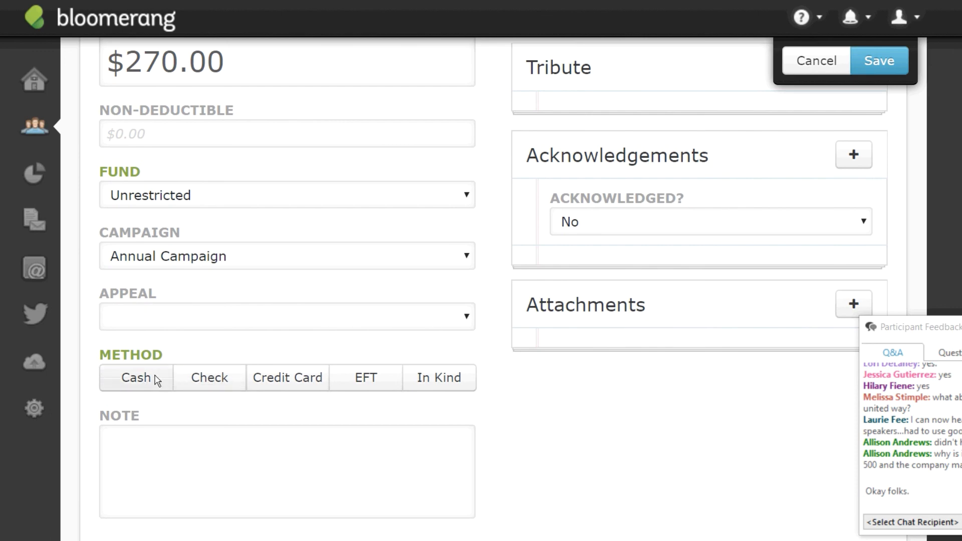
click(140, 381)
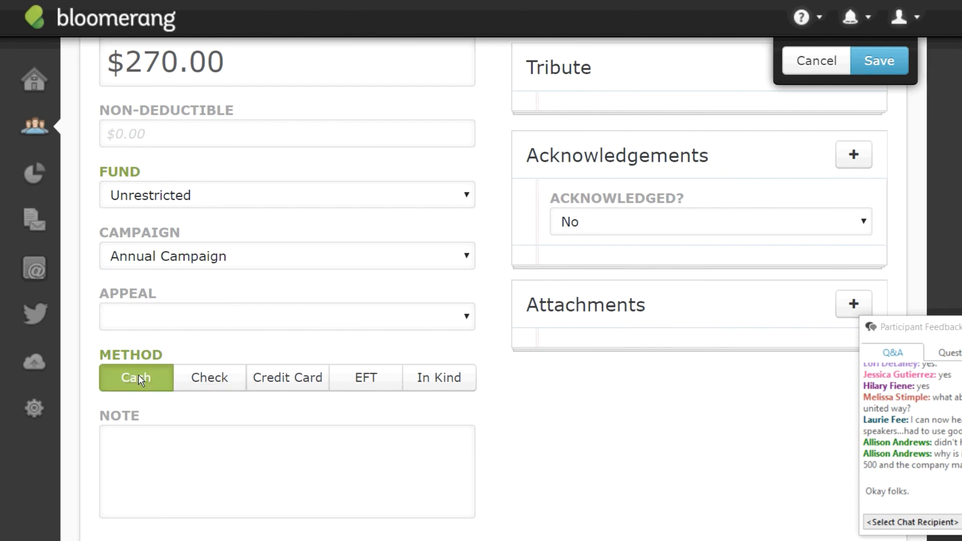
click(210, 380)
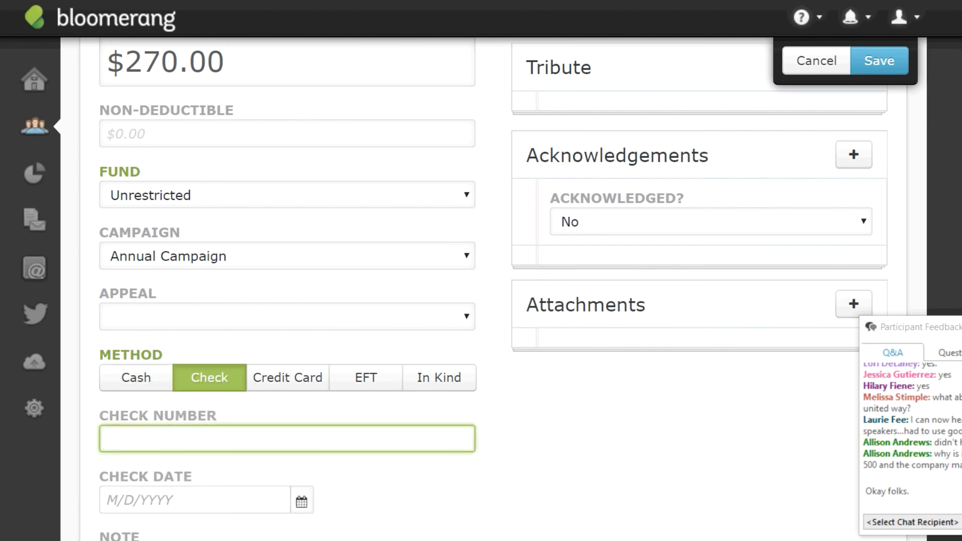
scroll(719, 151, up, 4)
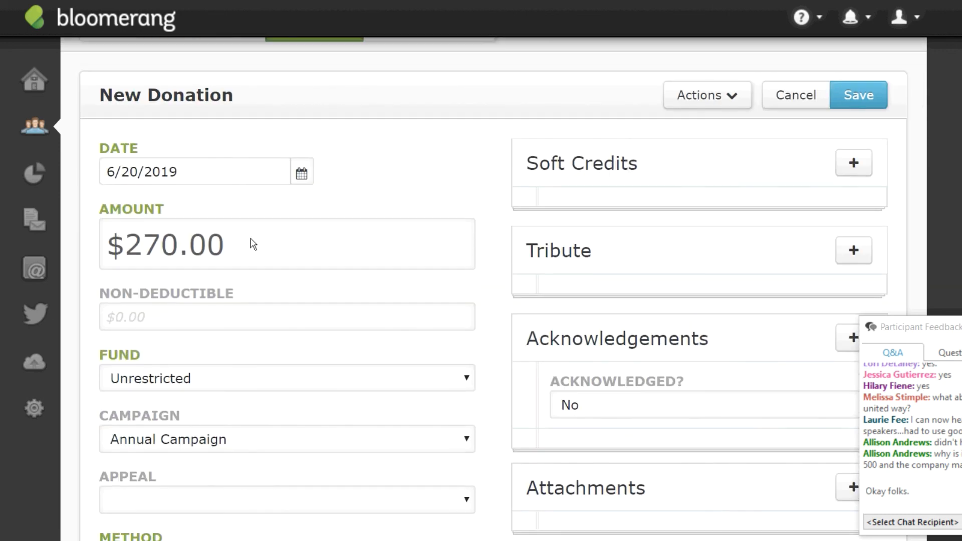
click(853, 163)
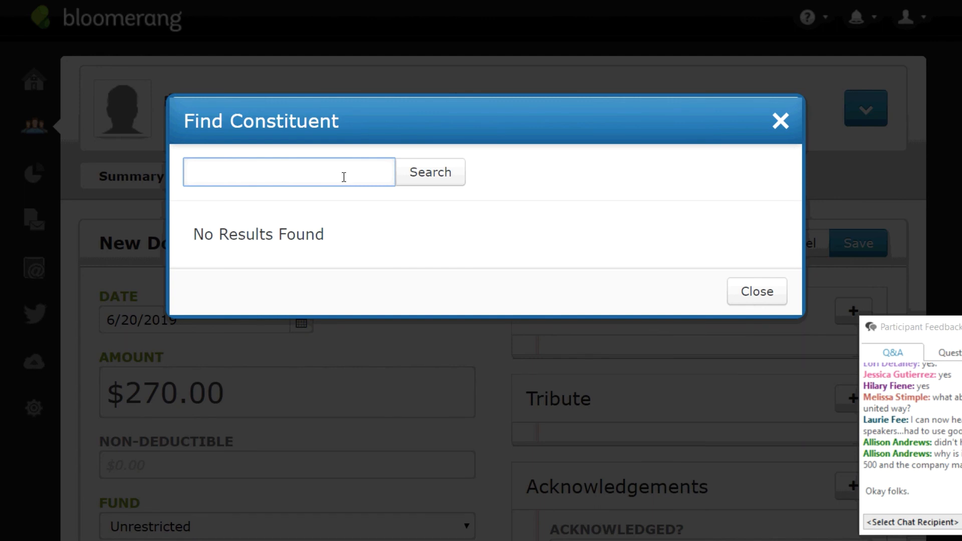
Soft-credit $100.00 of the donation to the first searched individual constituent.
text(eb farnum)
key(Return)
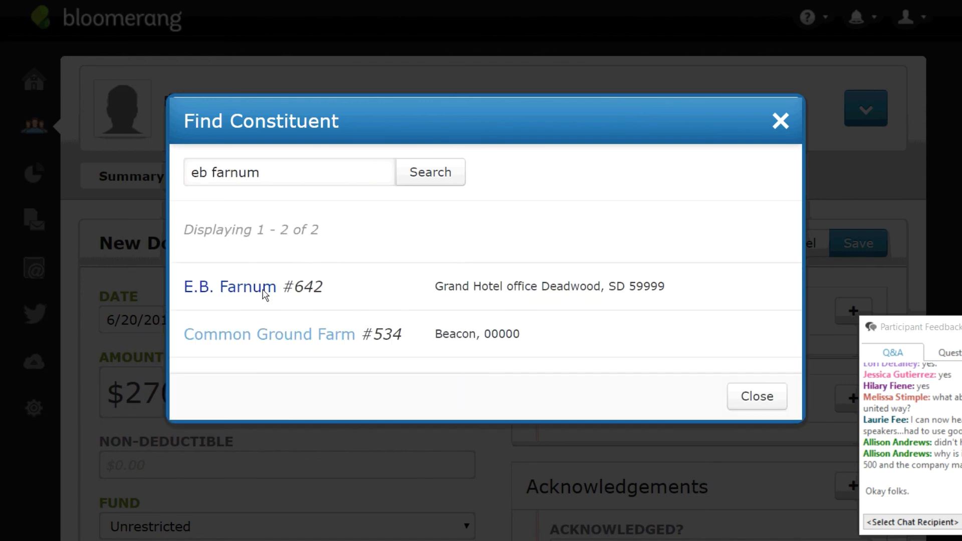
click(266, 295)
drag(755, 126, 835, 107)
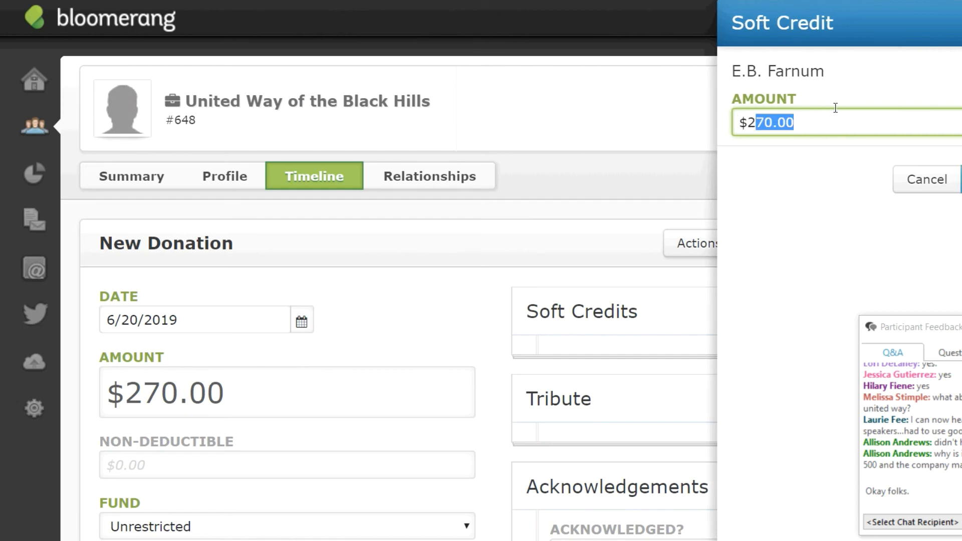
key(BackSpace)
key(BackSpace)
text(100)
key(Tab)
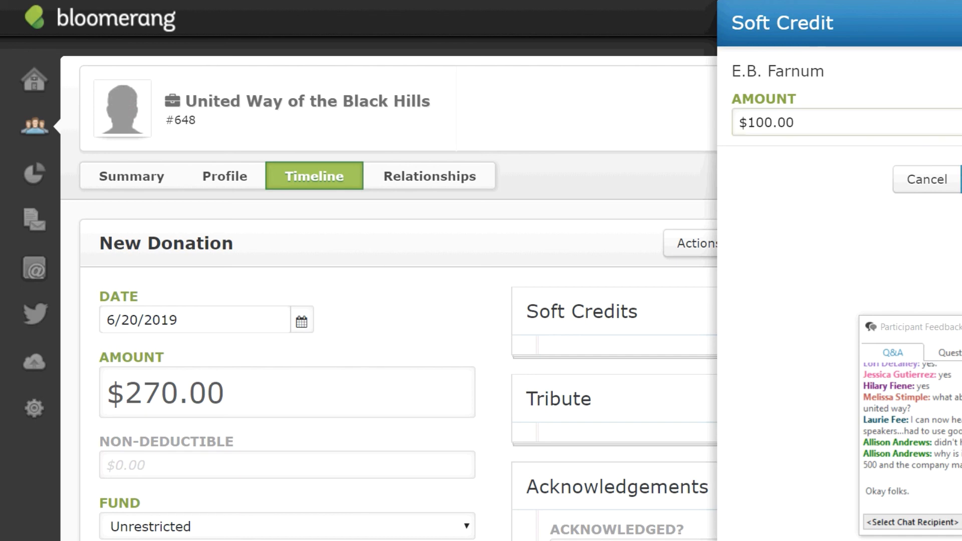
click(961, 179)
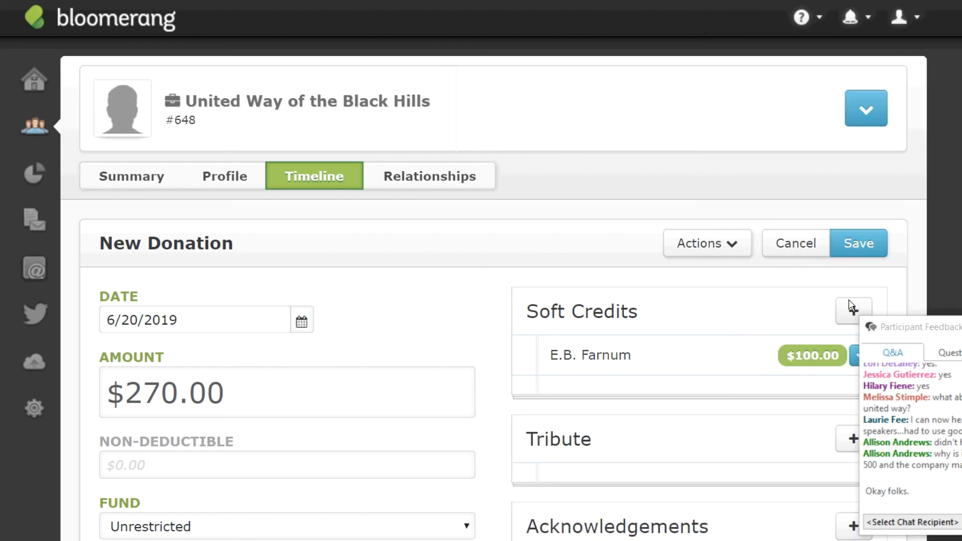
Add a second $100.00 soft credit to another searched individual constituent.
click(852, 311)
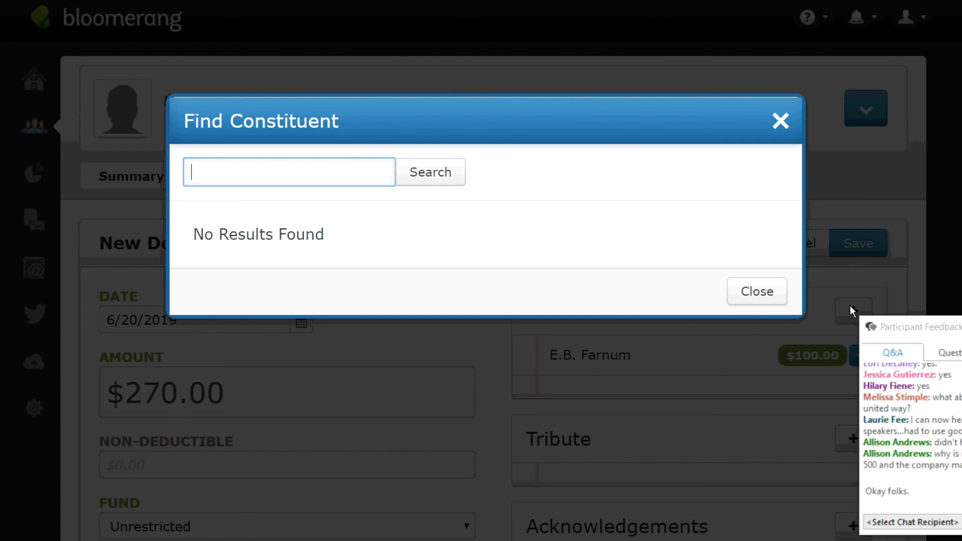
text(joanie stuff)
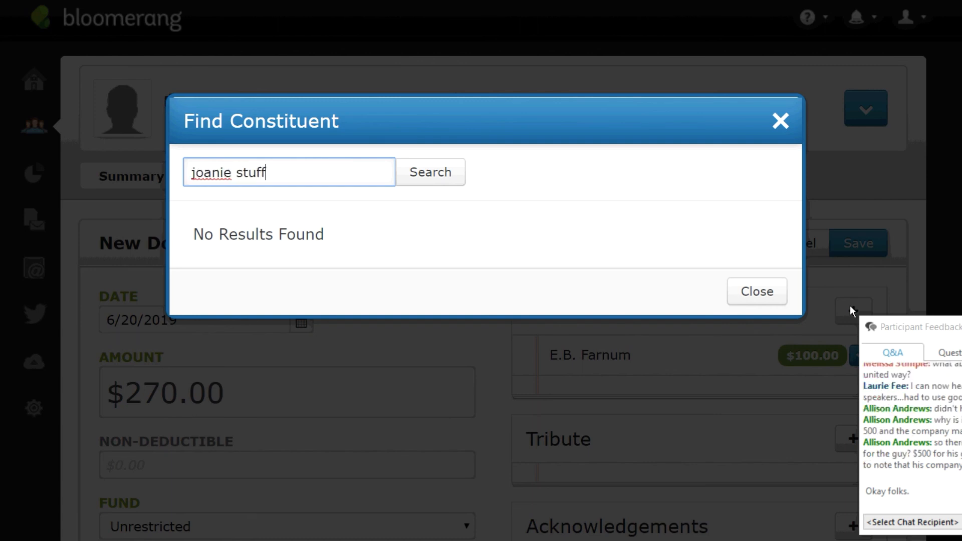
key(Return)
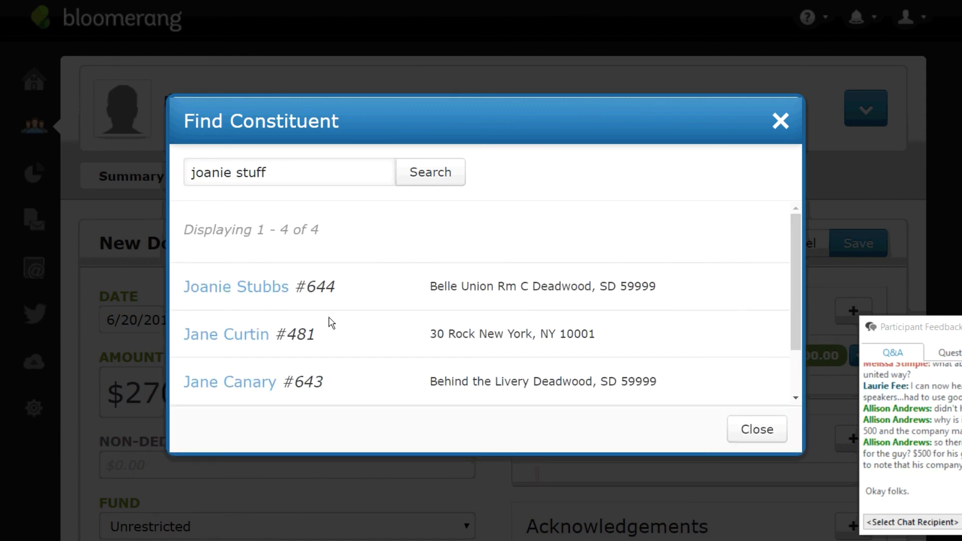
click(271, 295)
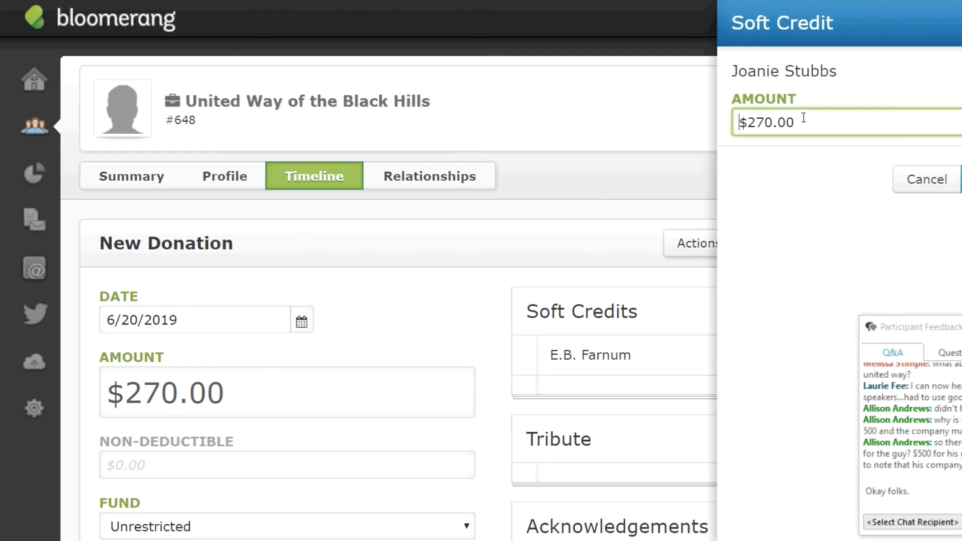
drag(804, 118, 719, 115)
text(100)
key(Return)
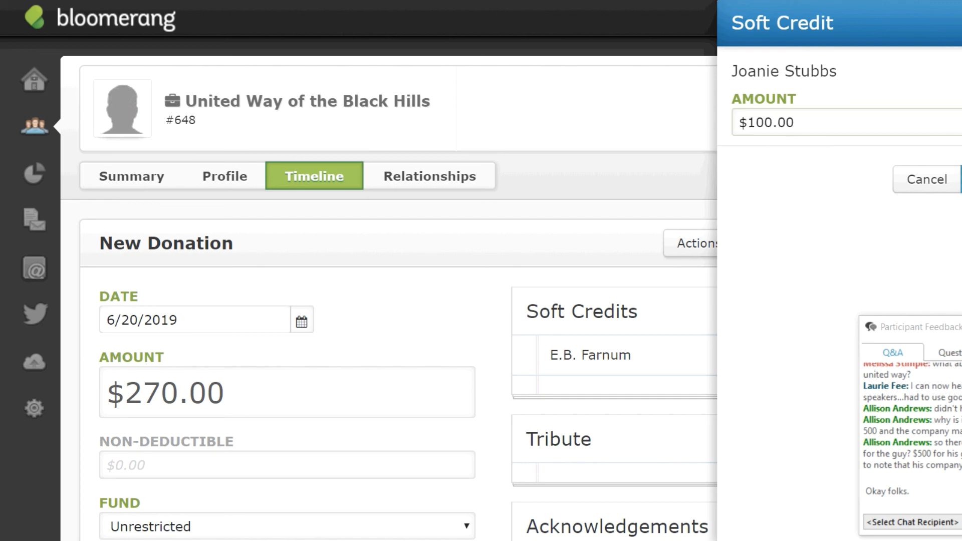
Add a third $100.00 soft credit to a third individual constituent.
scroll(856, 85, down, 3)
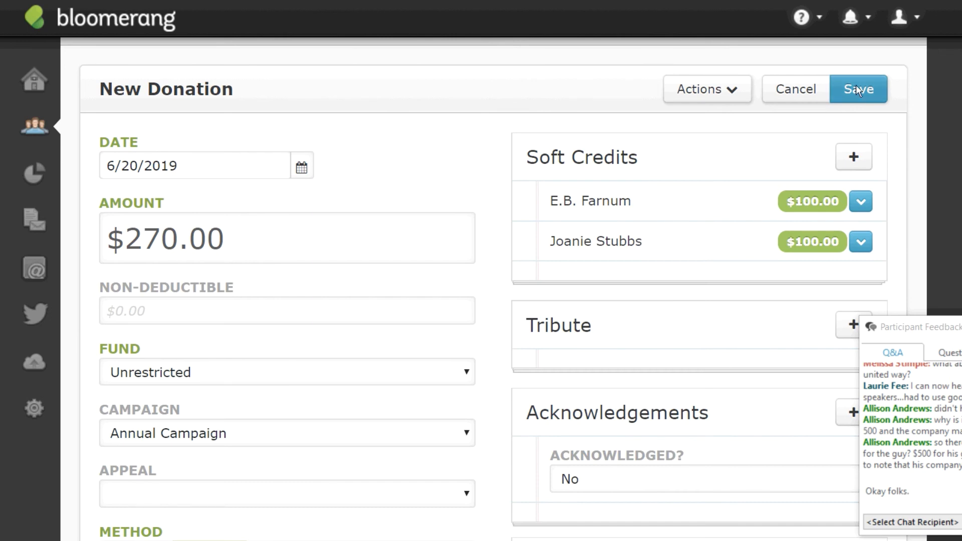
click(851, 158)
text(cy tolliv)
key(Return)
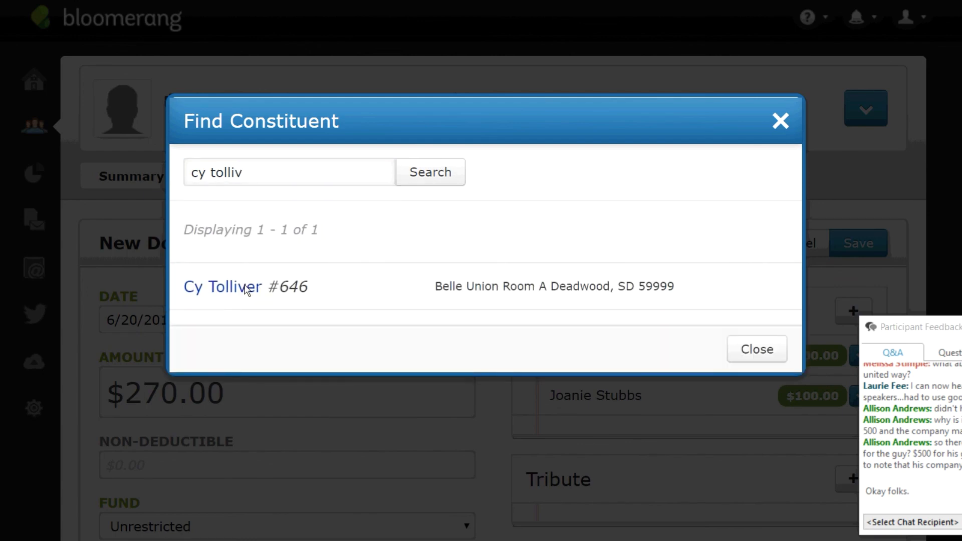
click(246, 291)
triple_click(826, 125)
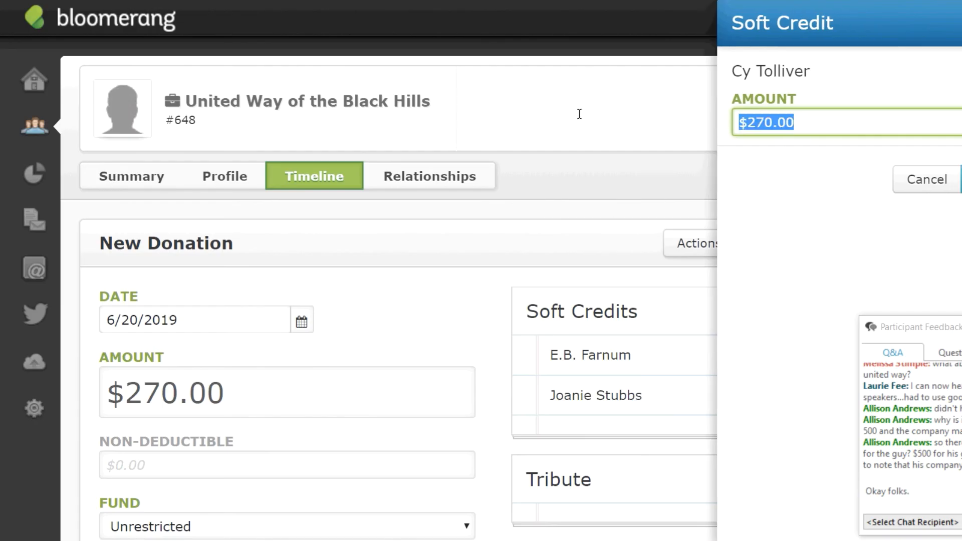
text(1000)
key(BackSpace)
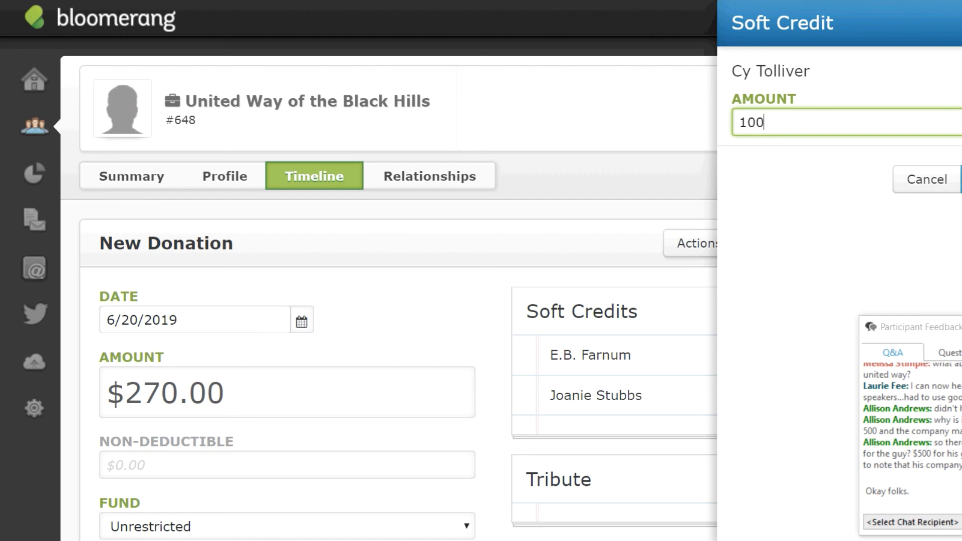
key(Return)
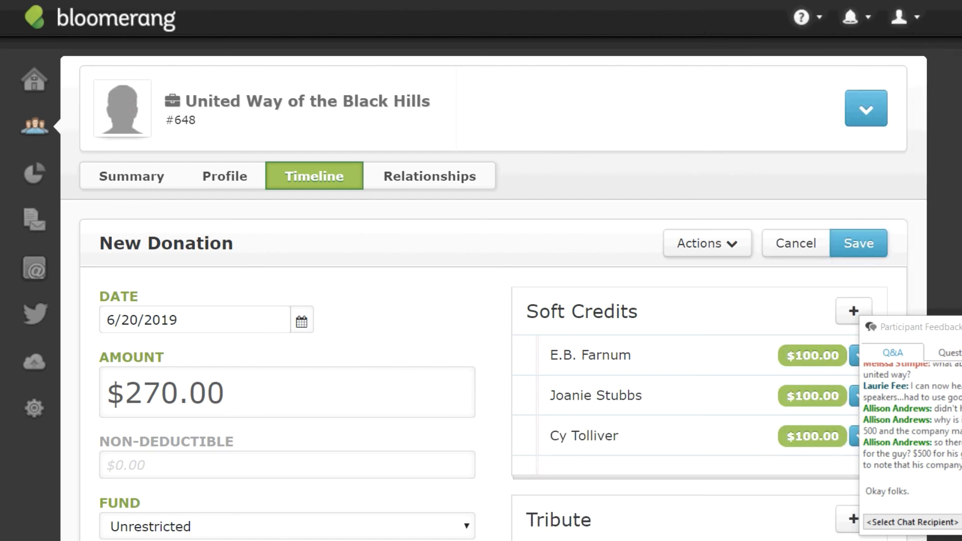
scroll(236, 340, down, 3)
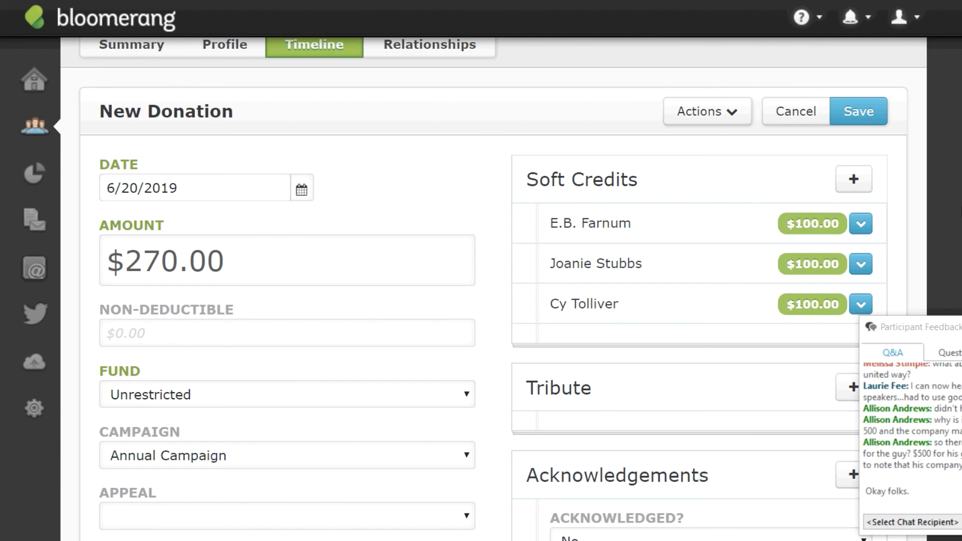
drag(550, 223, 632, 223)
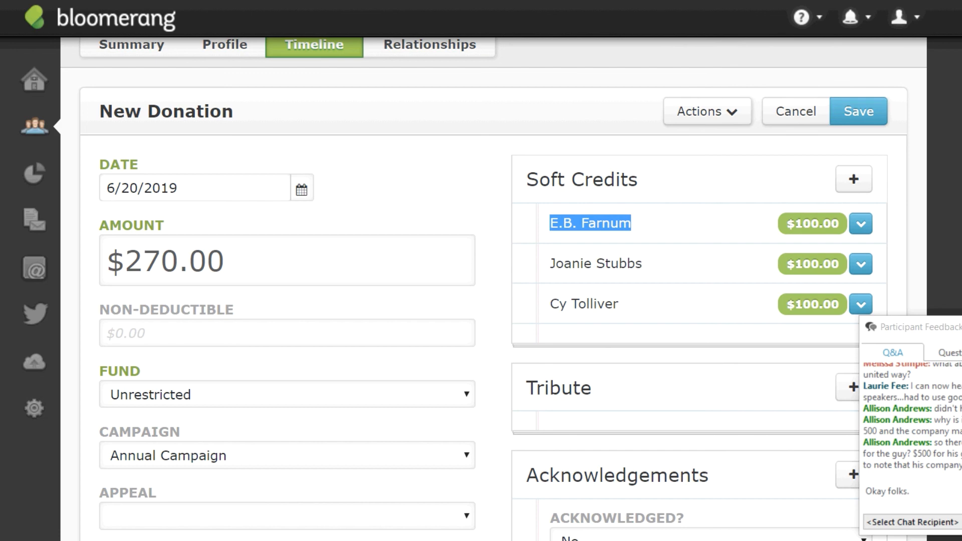
click(666, 224)
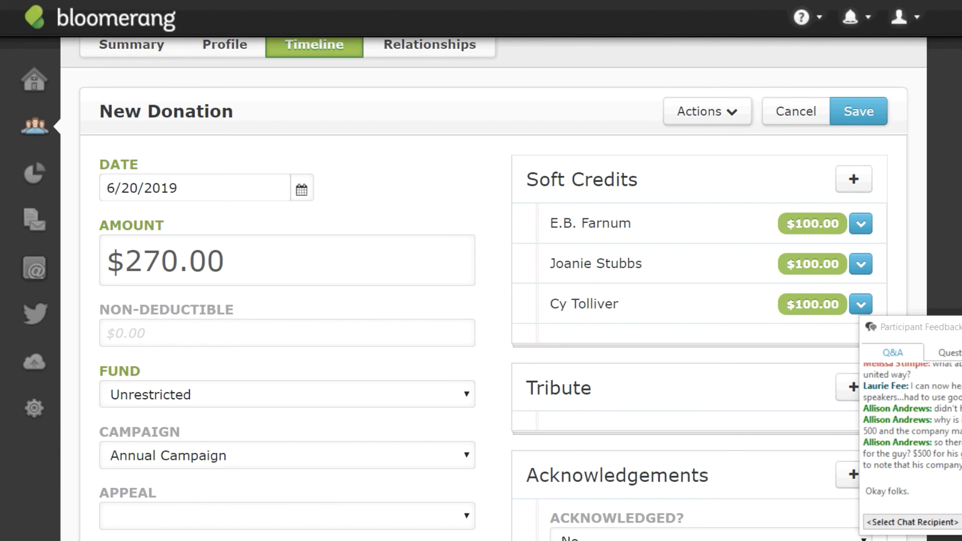
scroll(493, 288, up, 3)
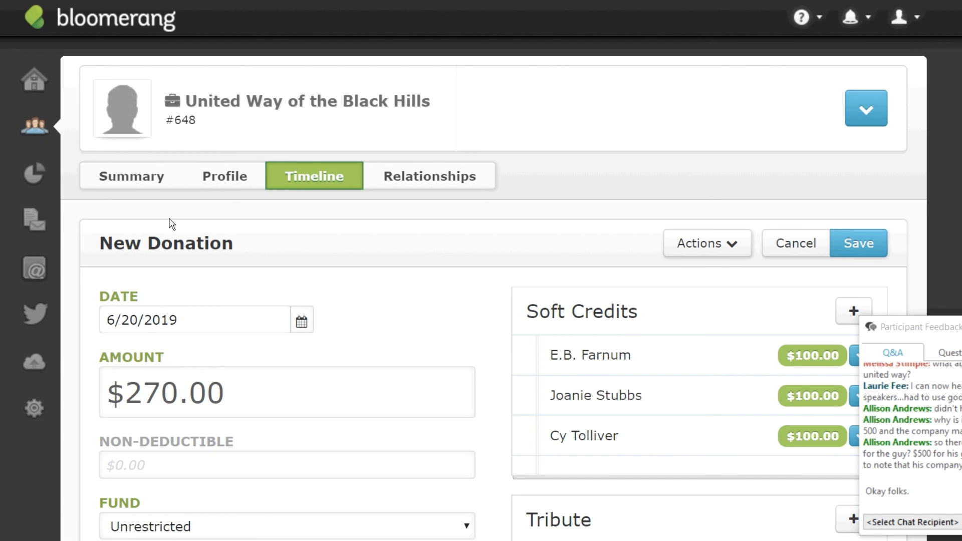
Search for the constituent by first name, open their record, and start a New Donation.
click(36, 122)
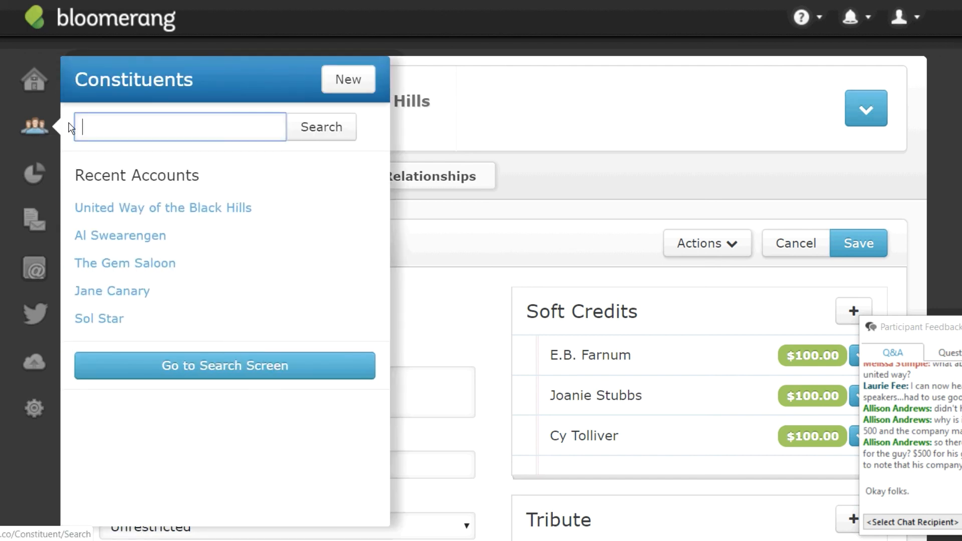
text(alma)
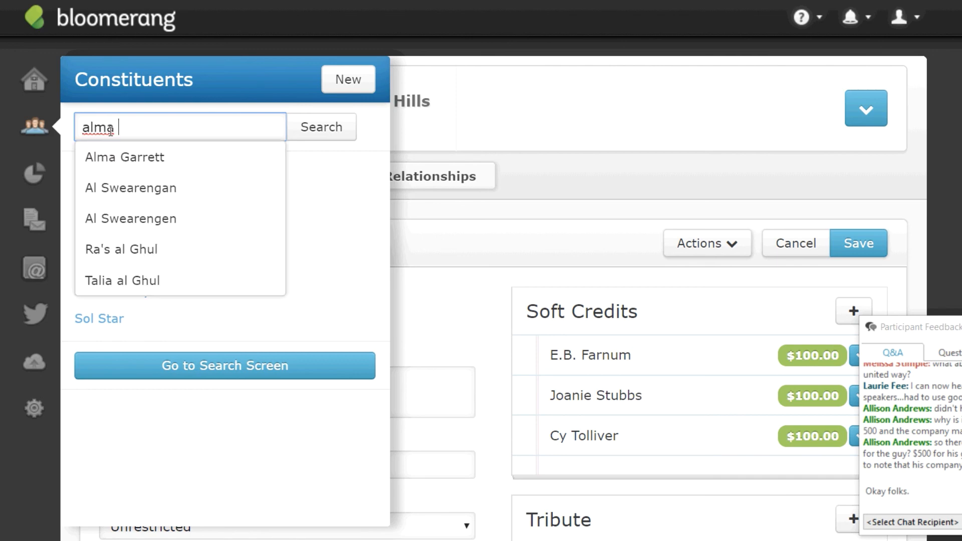
click(158, 161)
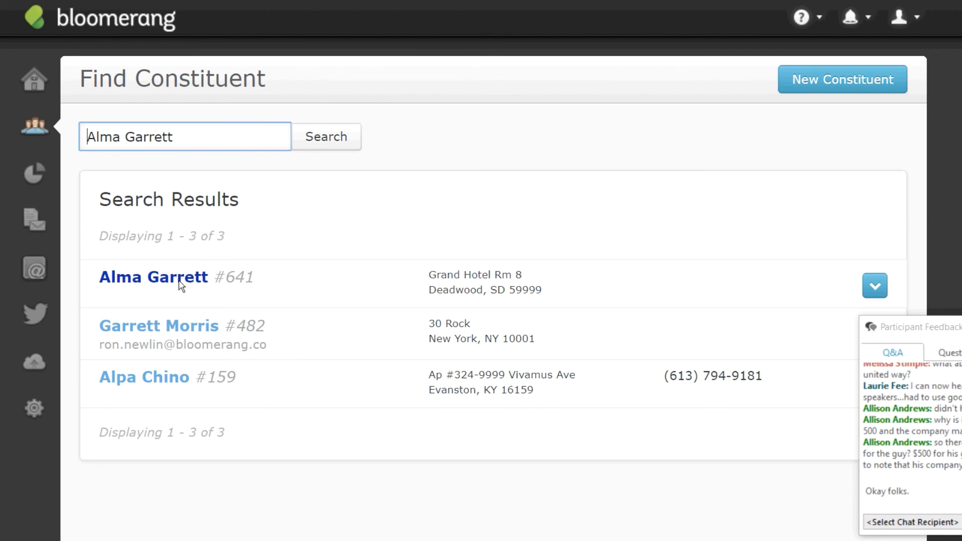
click(180, 280)
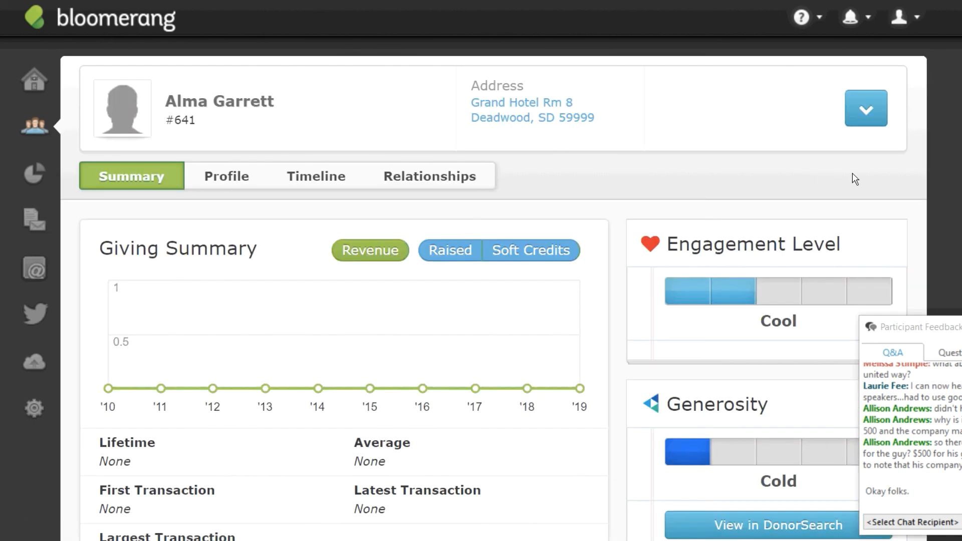
click(868, 112)
click(813, 185)
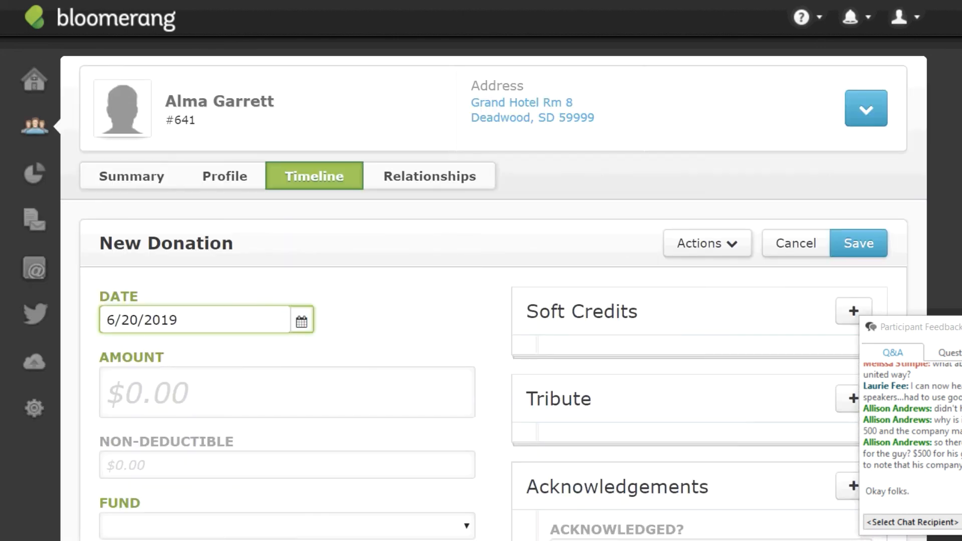
scroll(671, 92, down, 3)
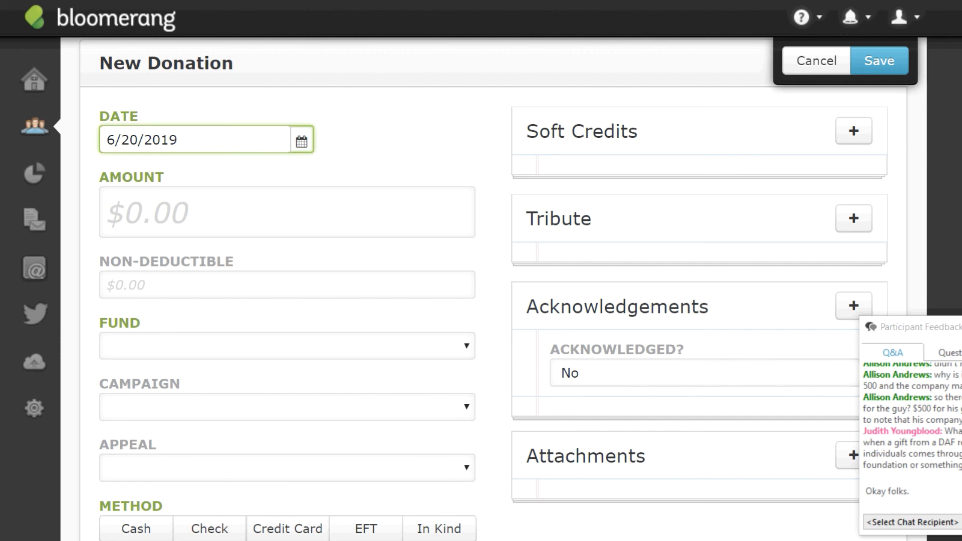
Assign the donation to Building Fund, Capital Campaign and the Personal Solicitation appeal.
click(155, 351)
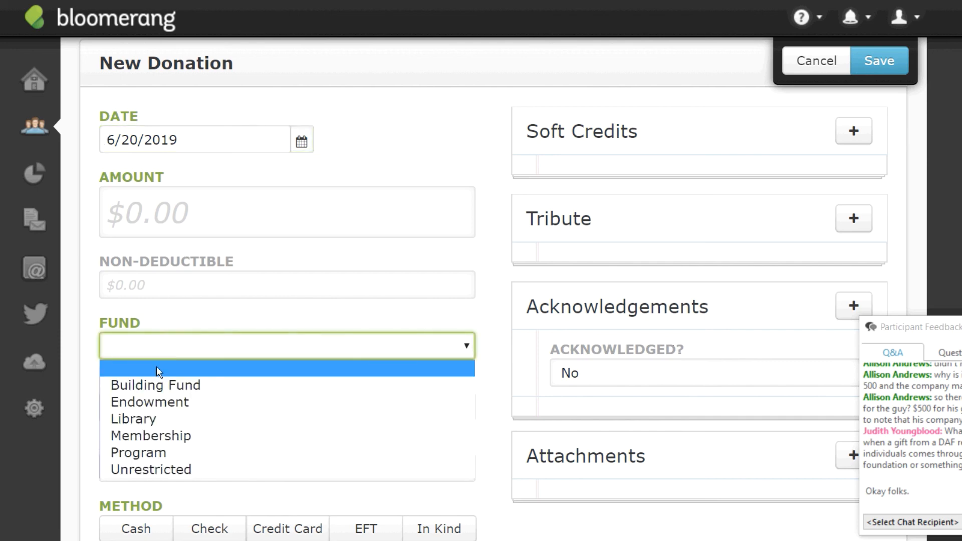
click(168, 394)
click(206, 415)
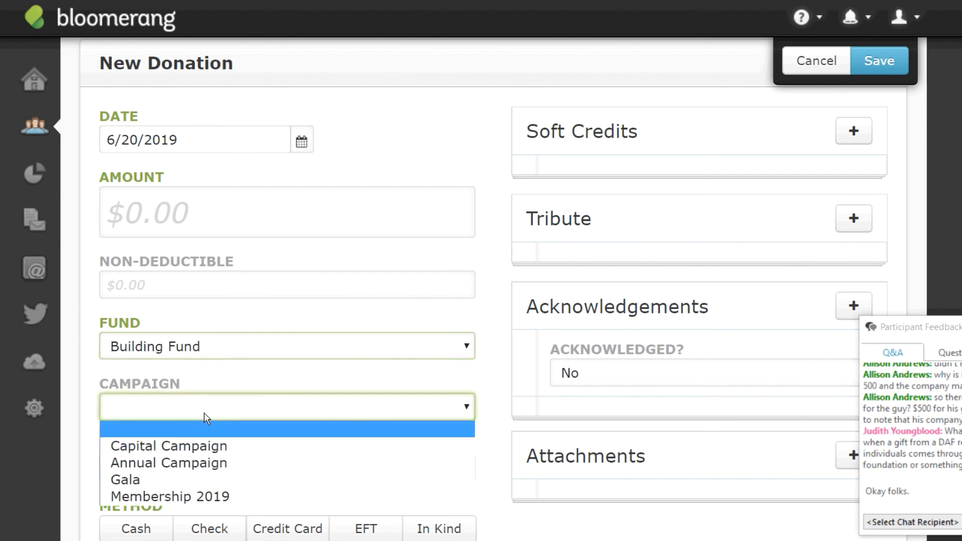
click(191, 454)
click(199, 471)
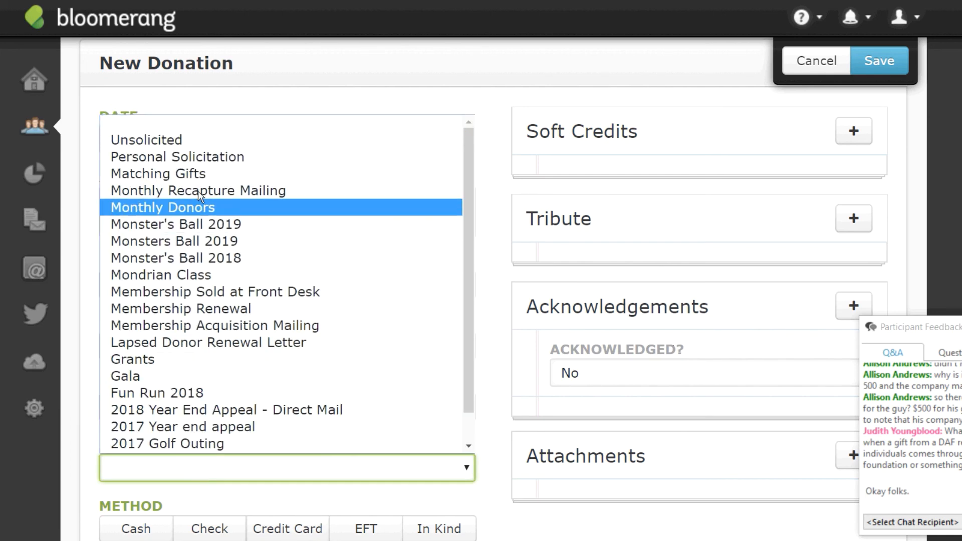
click(191, 157)
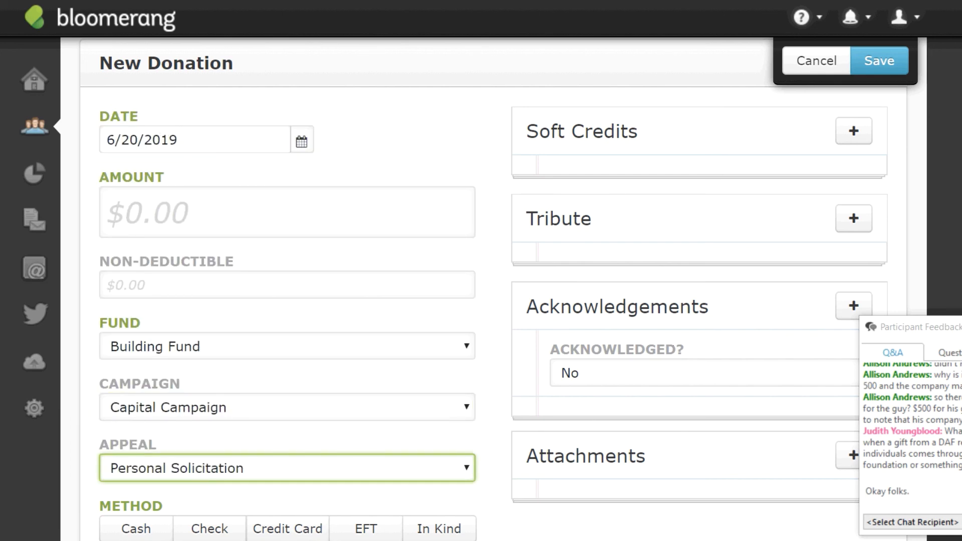
scroll(354, 251, down, 4)
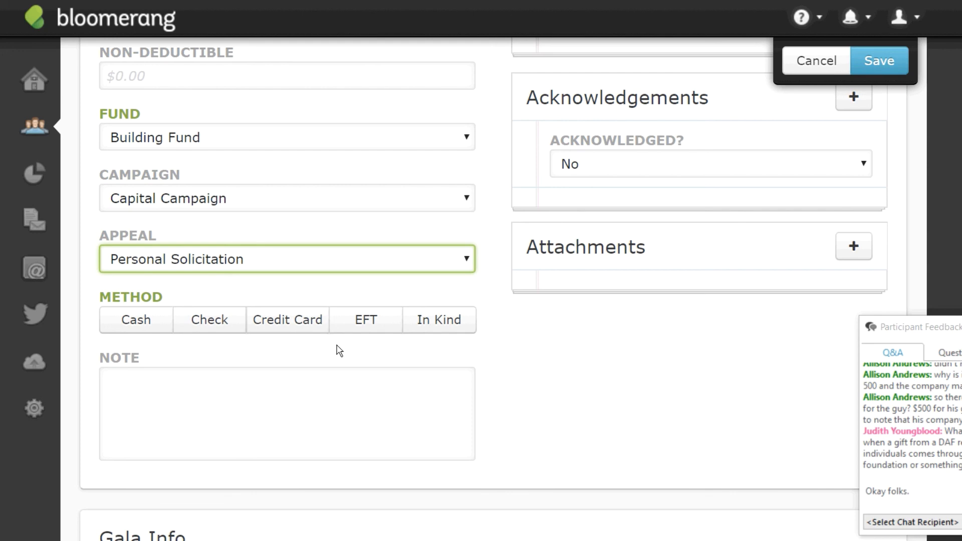
Choose Cash and note 100 Bank of Deadwood shares traded 6/20, high $105, low $97.
click(129, 327)
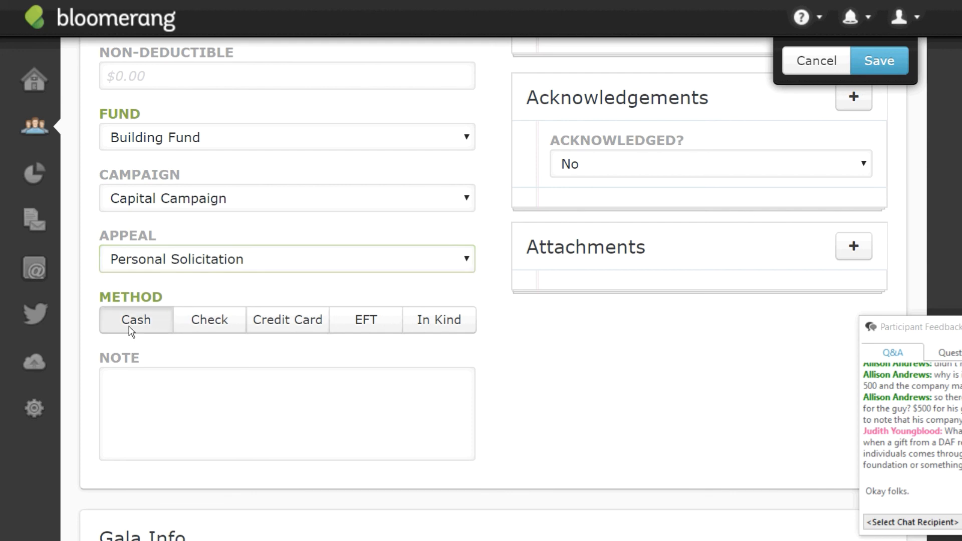
click(146, 412)
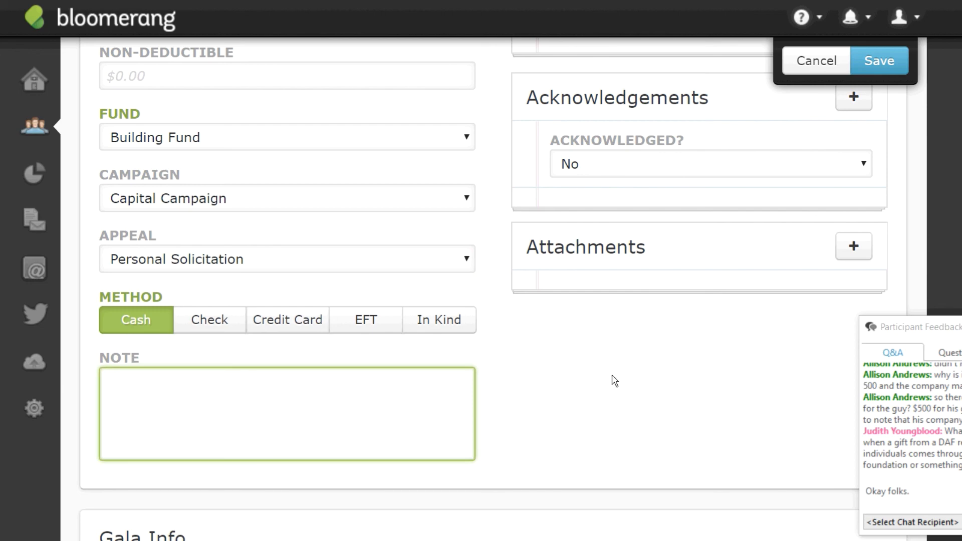
text(100 shares of the Bank of Deadwood, which tra)
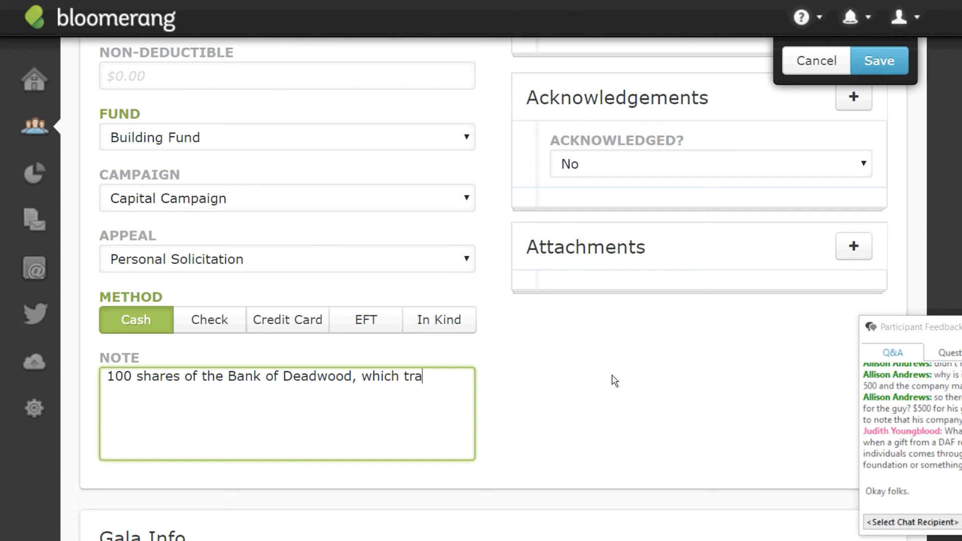
text(ded on 6/20 )
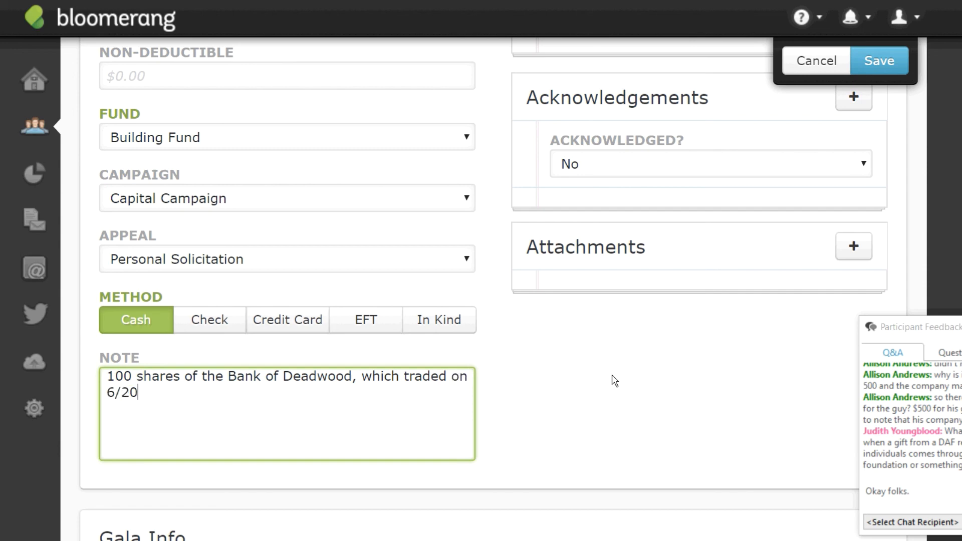
text(at a high of )
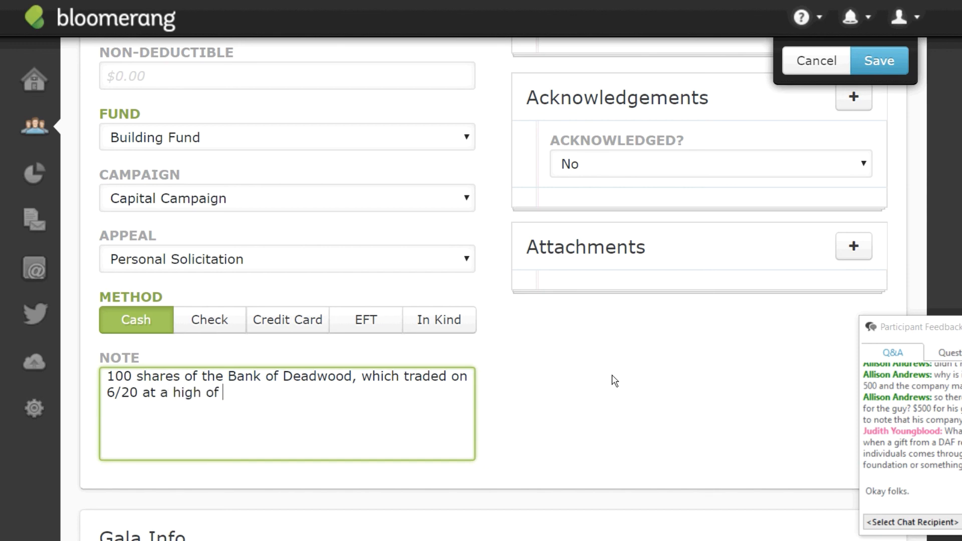
text($0)
key(BackSpace)
text(015)
key(BackSpace)
key(BackSpace)
key(BackSpace)
text(105 and a low )
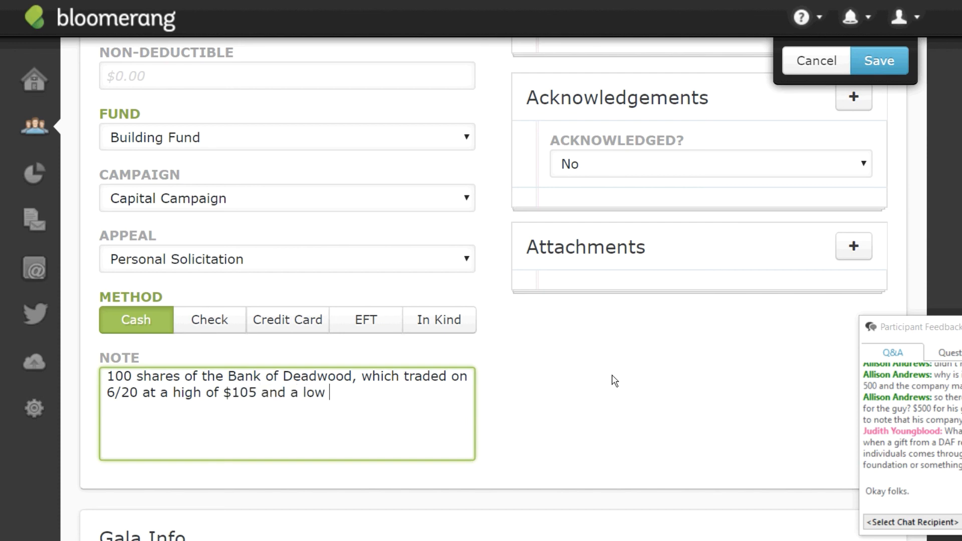
text(of $97.)
Enter 10,100 as the donation amount and save the donation.
scroll(337, 122, up, 4)
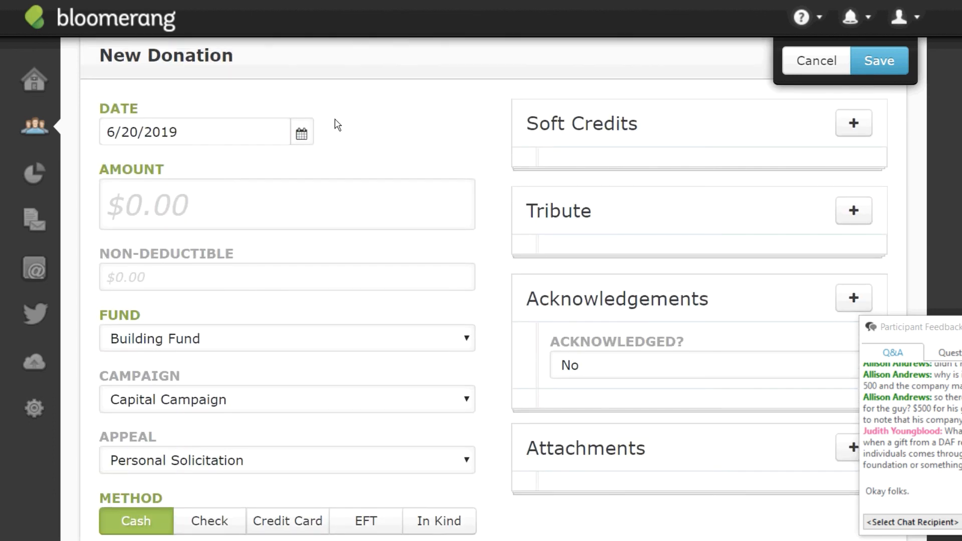
click(276, 204)
text(10)
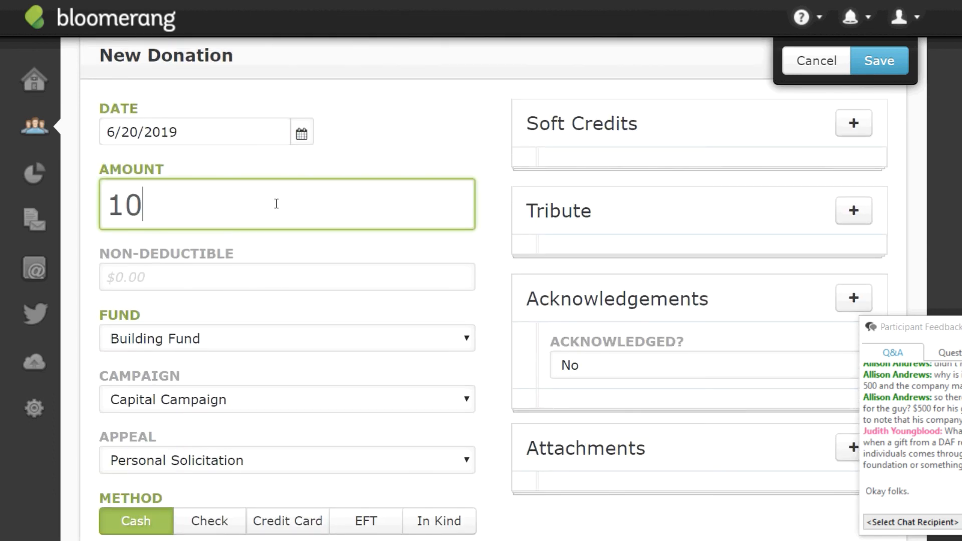
text(,100)
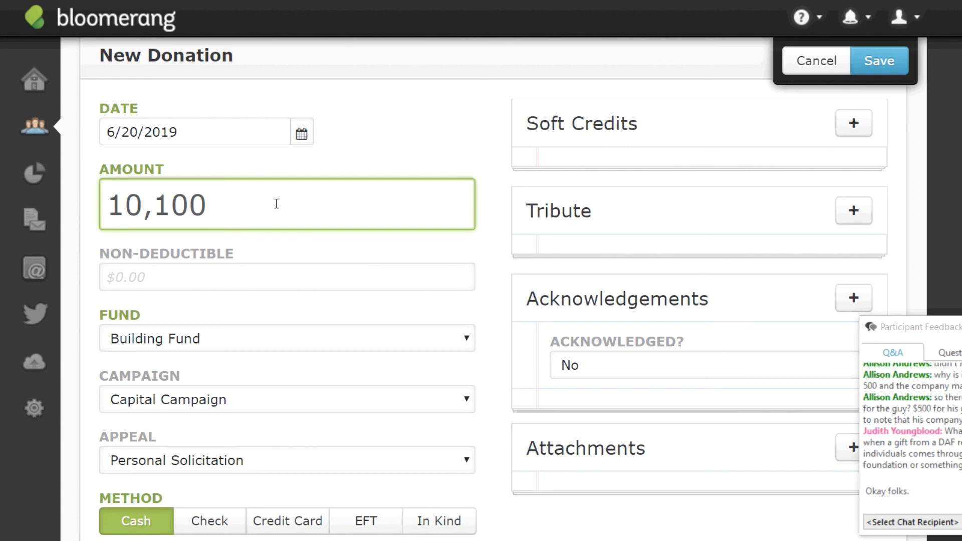
click(879, 60)
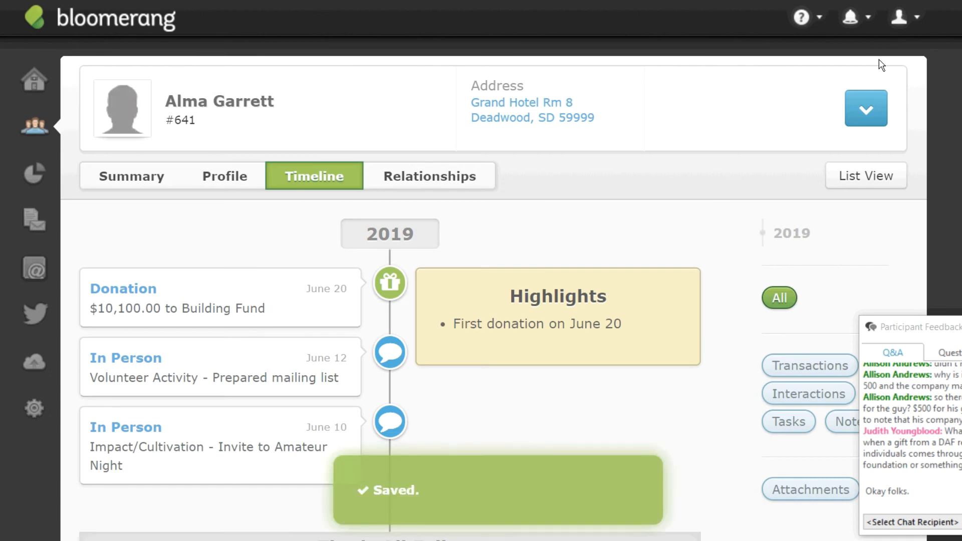
drag(959, 333, 883, 208)
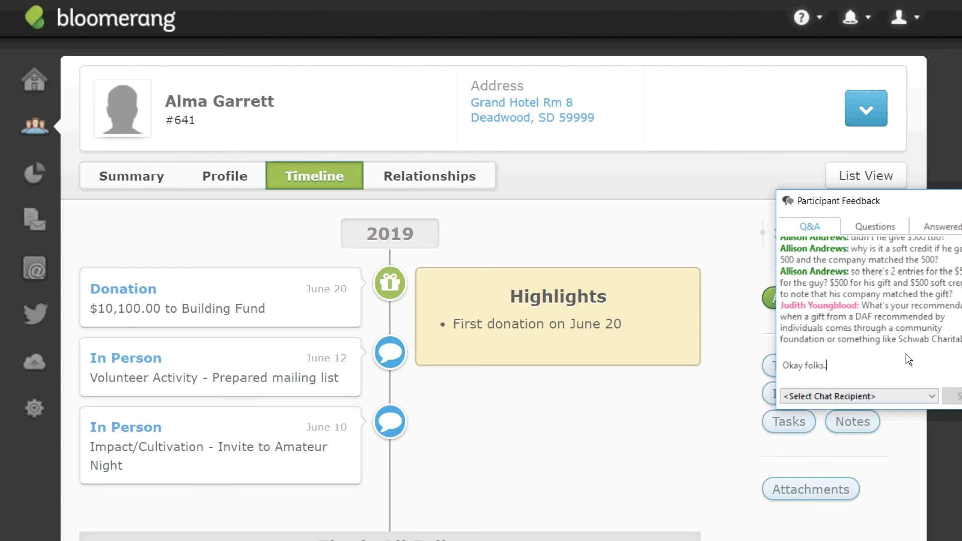
drag(878, 370, 663, 394)
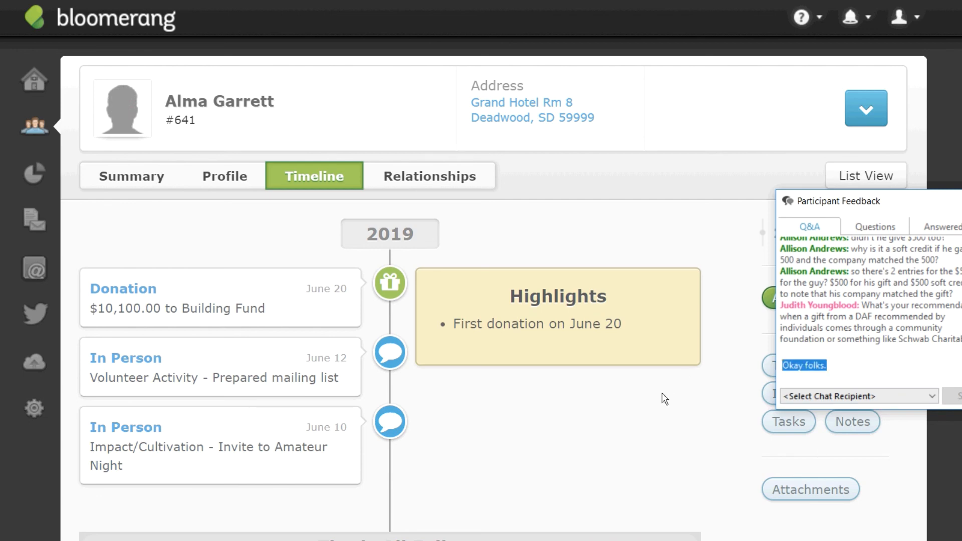
key(BackSpace)
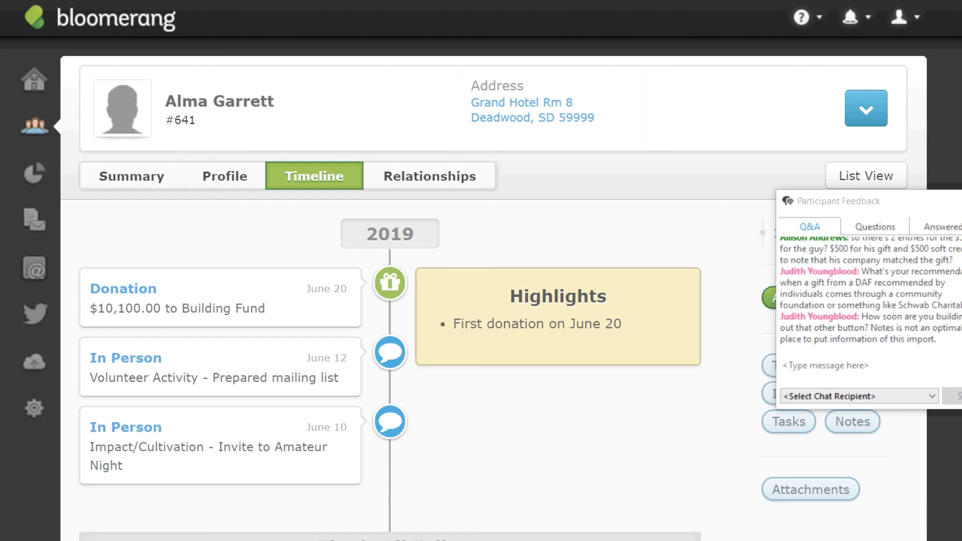
scroll(190, 345, down, 1)
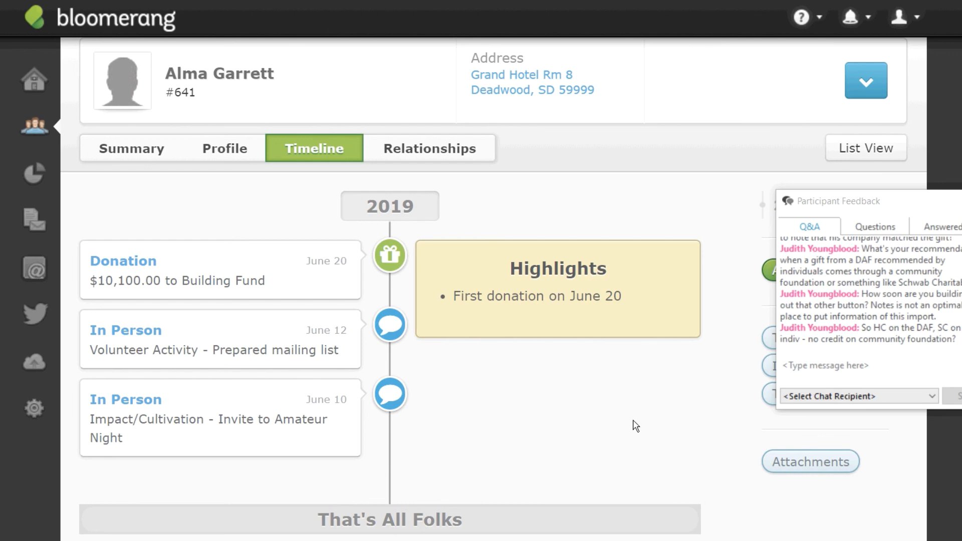
Go to Settings and open Custom Fields for Constituents.
click(32, 409)
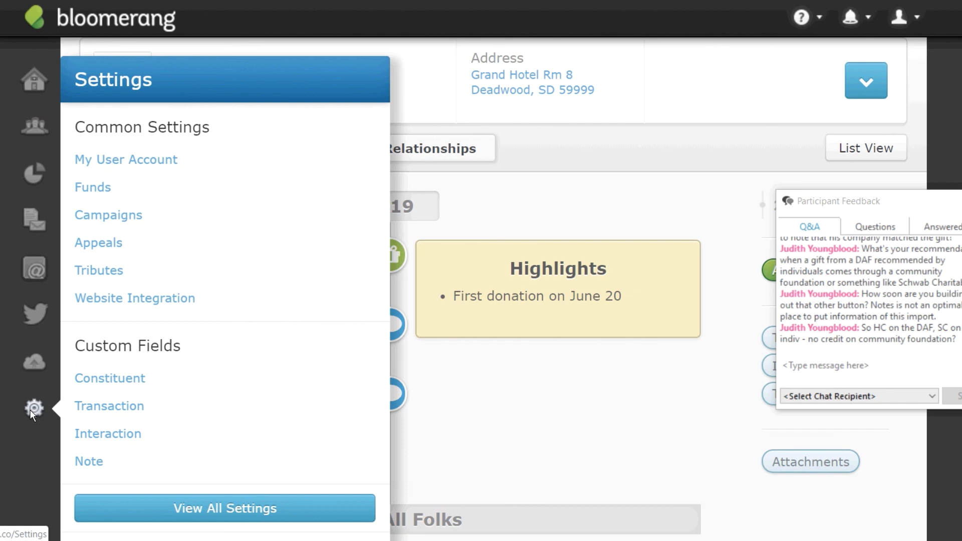
click(128, 380)
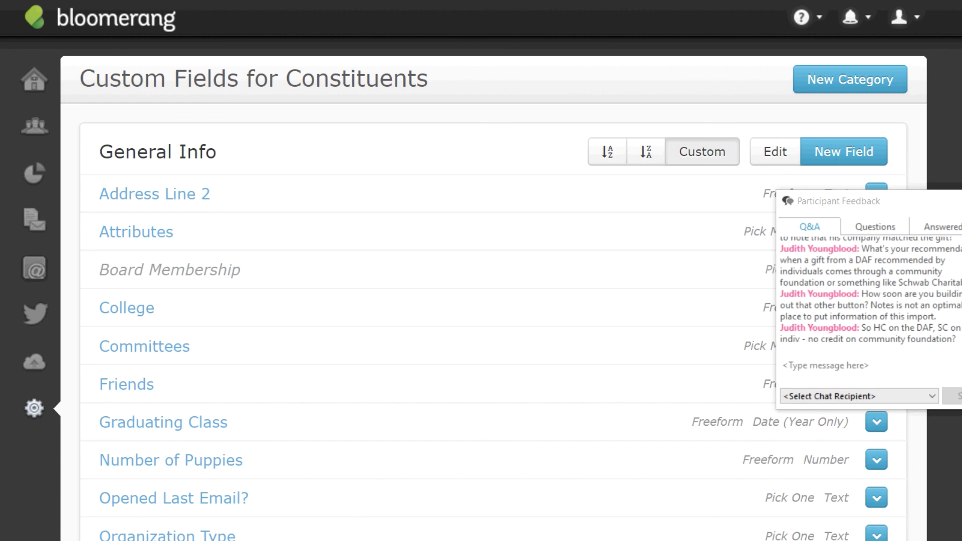
Drag the Planned Gift Donor category above TrueGivers in the custom field order.
scroll(481, 301, down, 12)
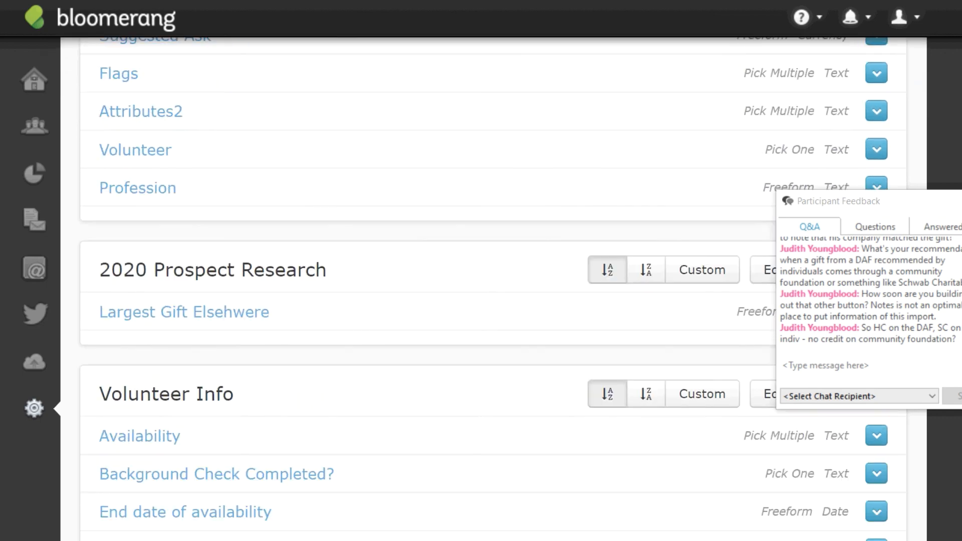
scroll(481, 300, down, 10)
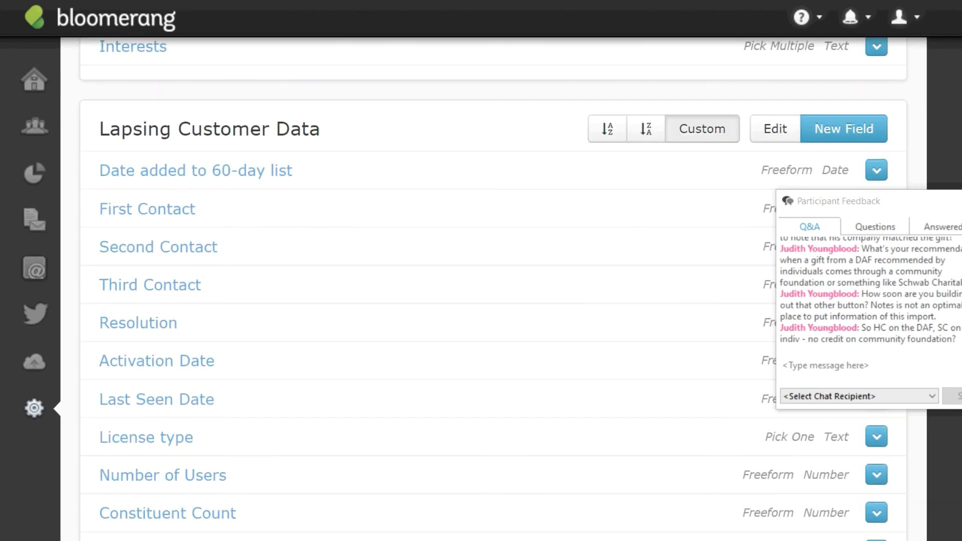
scroll(481, 301, down, 3)
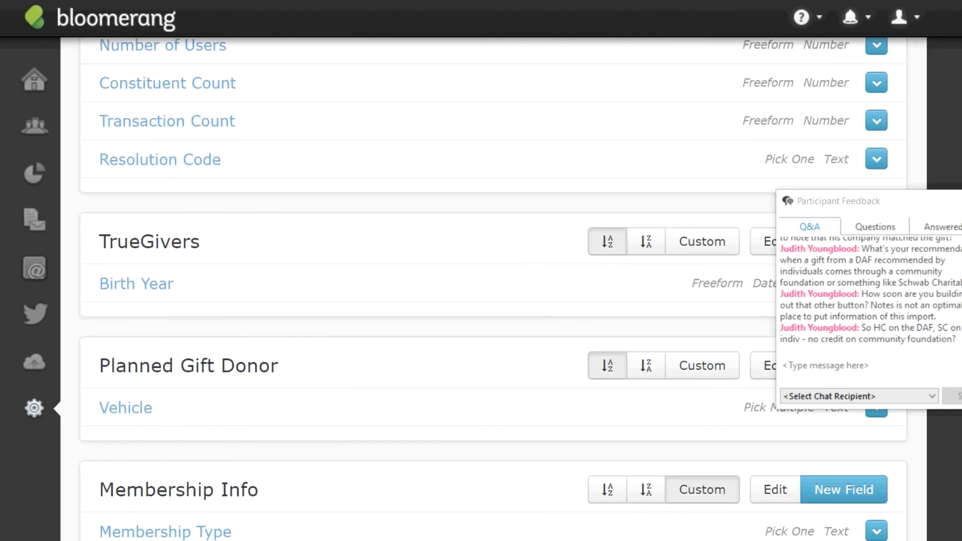
drag(200, 377, 208, 236)
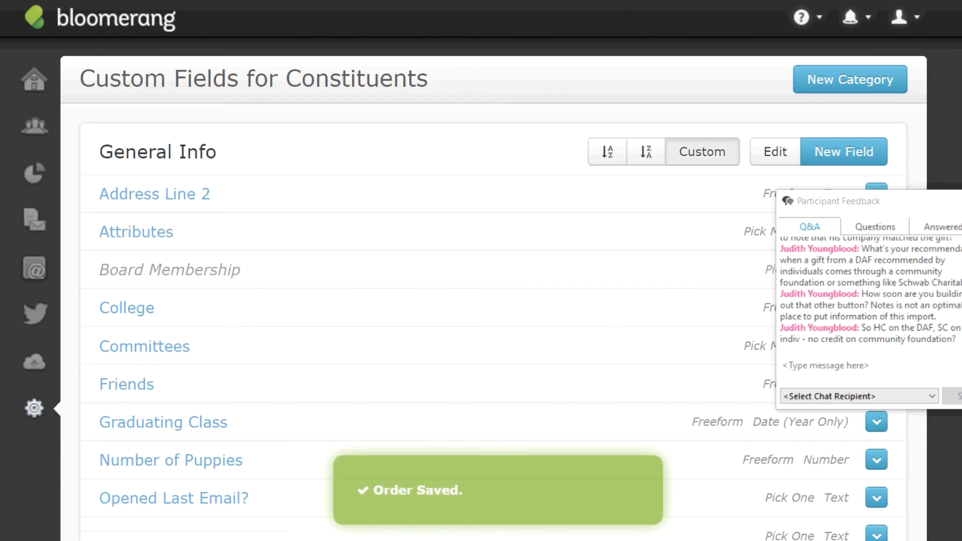
scroll(481, 301, down, 20)
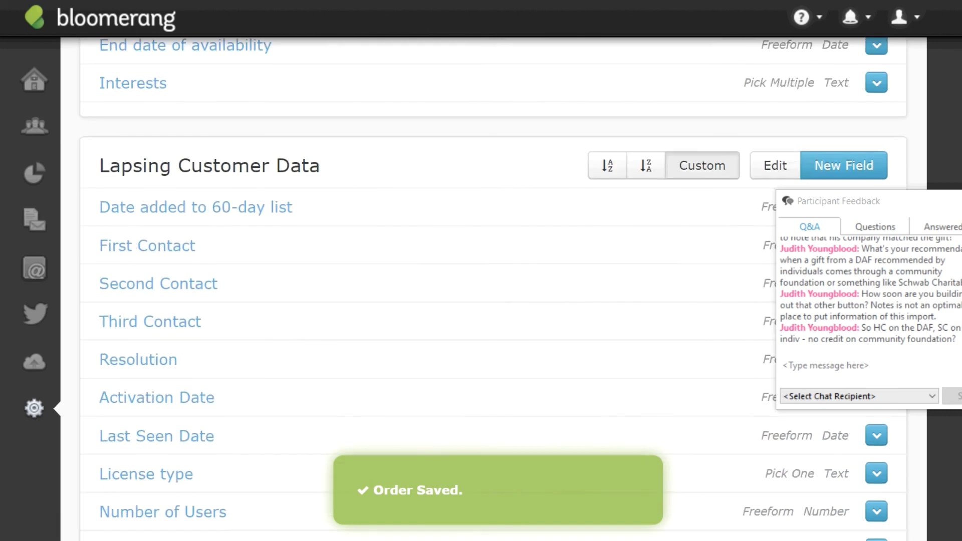
scroll(235, 396, down, 6)
drag(236, 396, 314, 209)
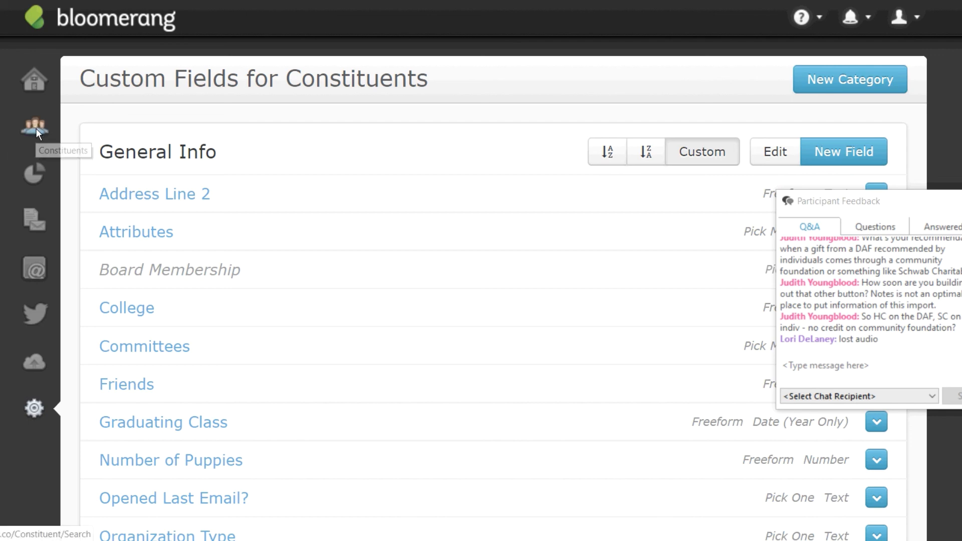
mouse_move(36, 129)
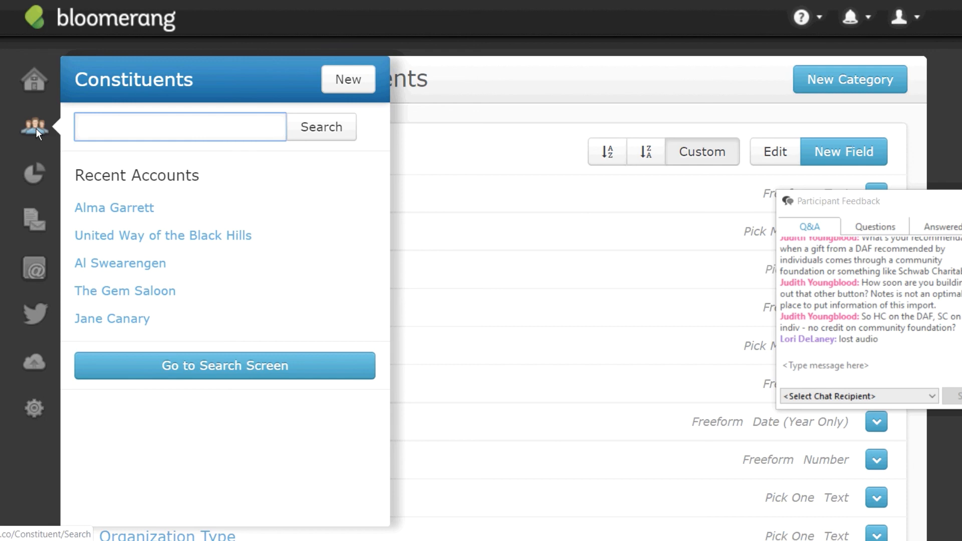
Search the constituent by full name and open the first result's Summary page.
text(cy tolliver)
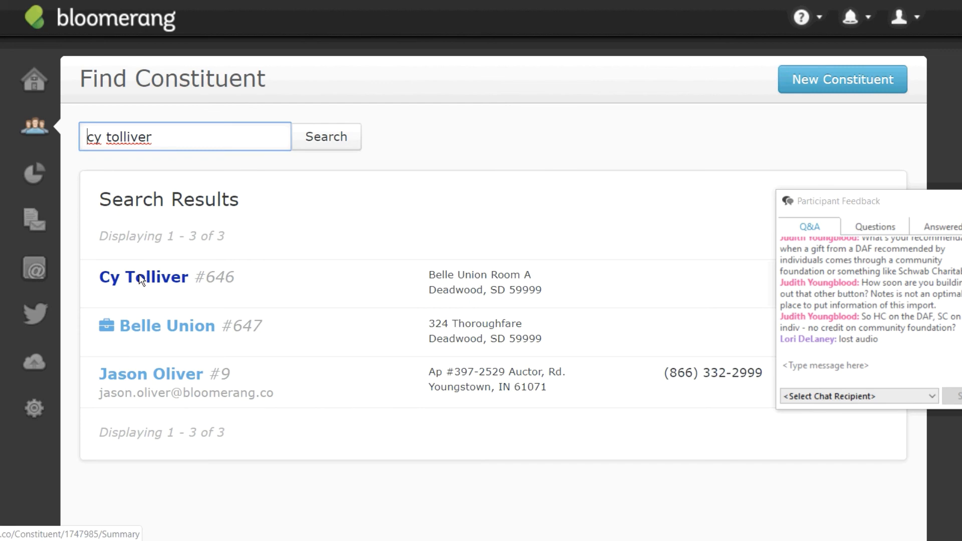
click(142, 279)
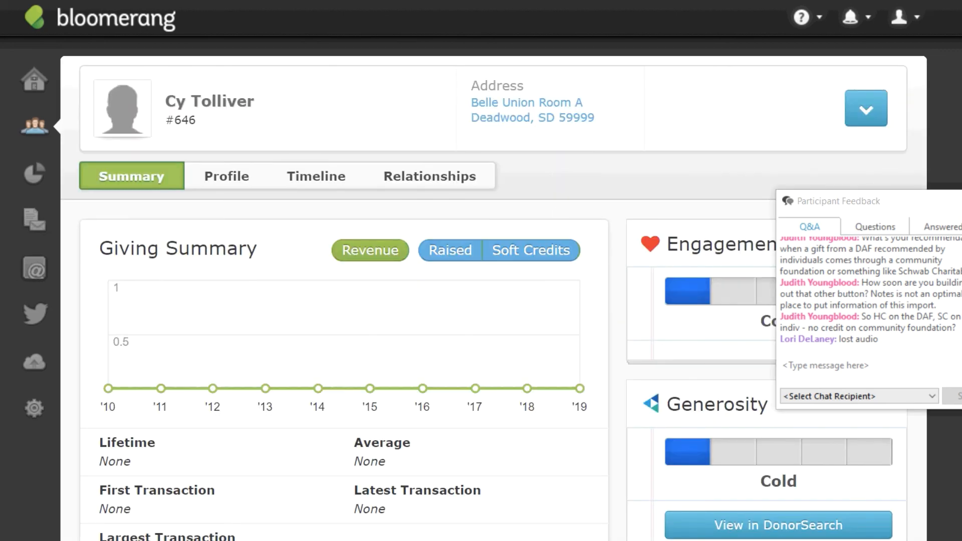
scroll(481, 301, down, 2)
scroll(481, 300, up, 2)
Open the constituent's profile for editing and scroll to the Planned Gift Donor section.
click(216, 178)
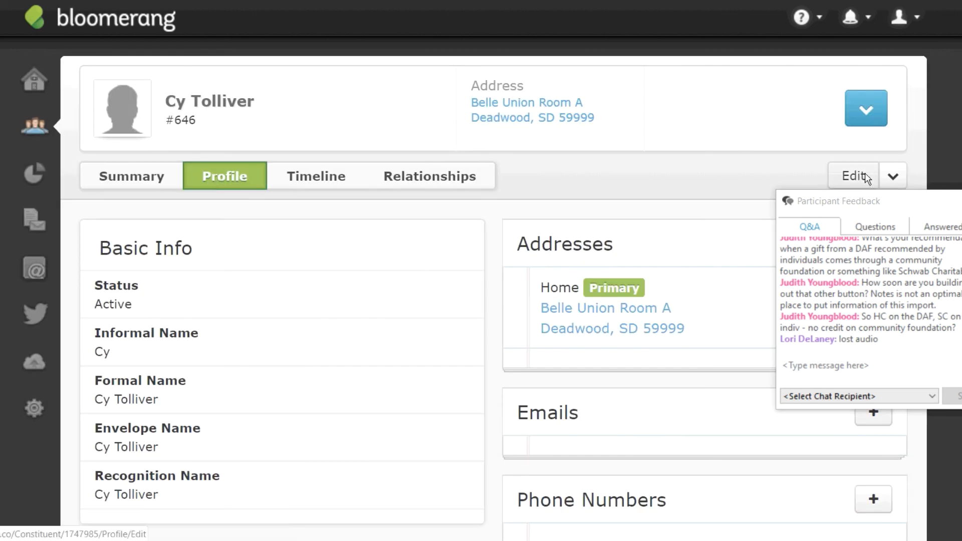
click(866, 177)
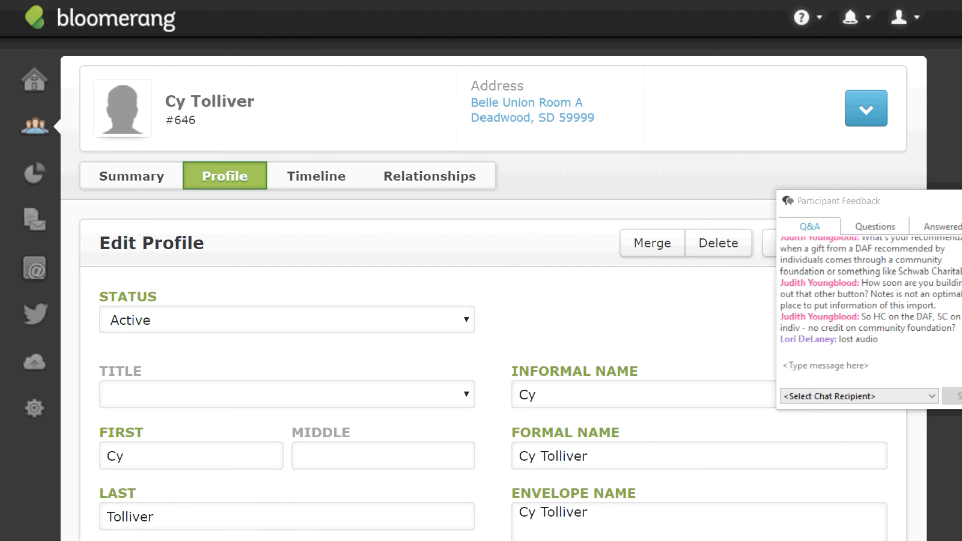
scroll(481, 291, down, 10)
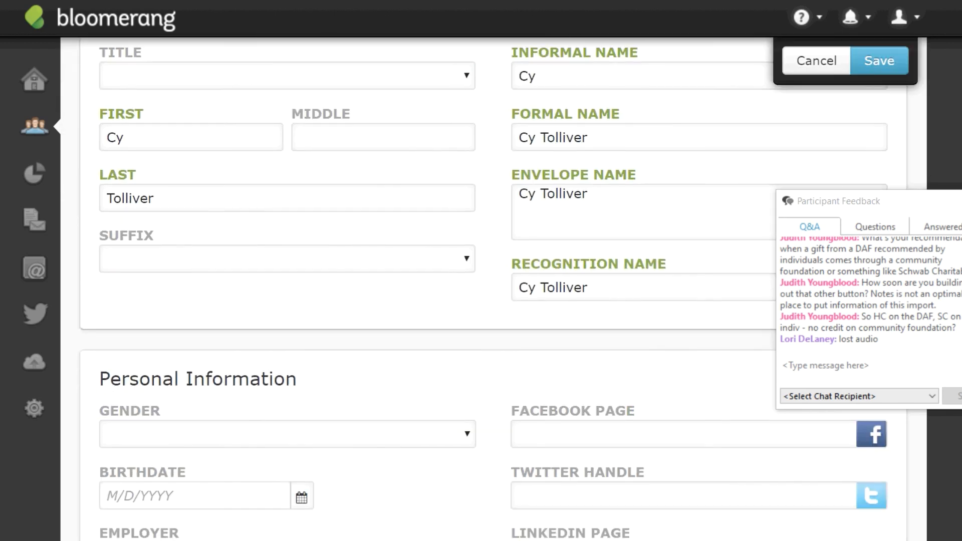
scroll(481, 291, down, 20)
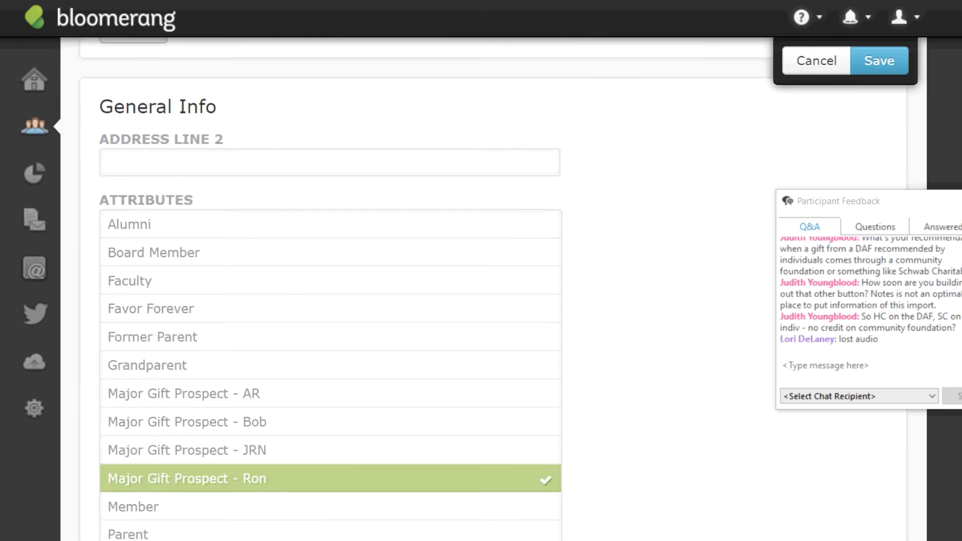
scroll(481, 291, down, 20)
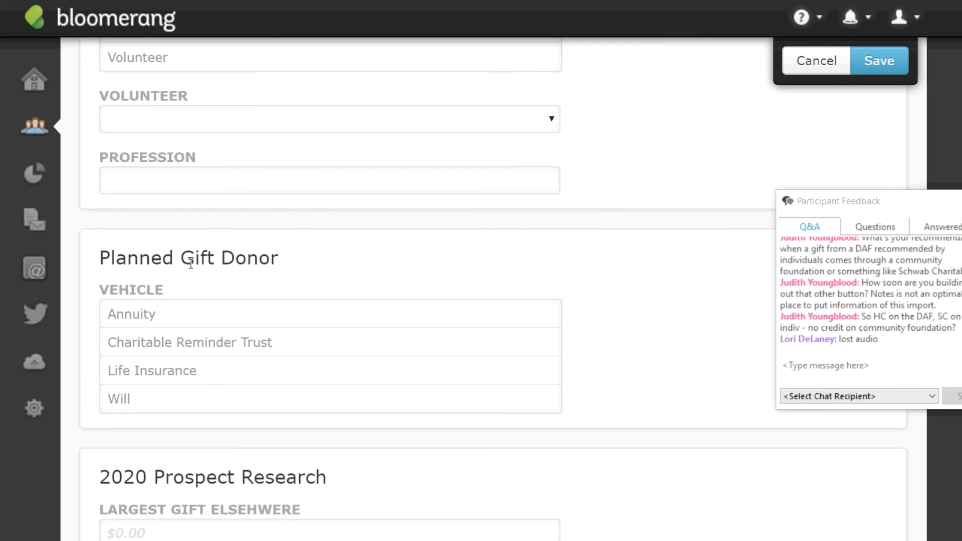
Tick Charitable Reminder Trust and Will as planned gift vehicles and save the profile.
click(118, 402)
click(118, 403)
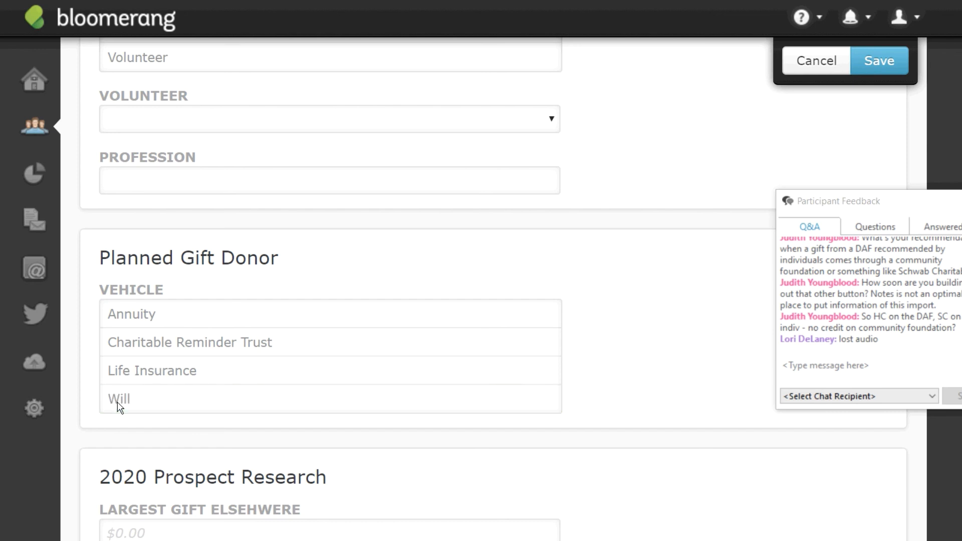
click(186, 343)
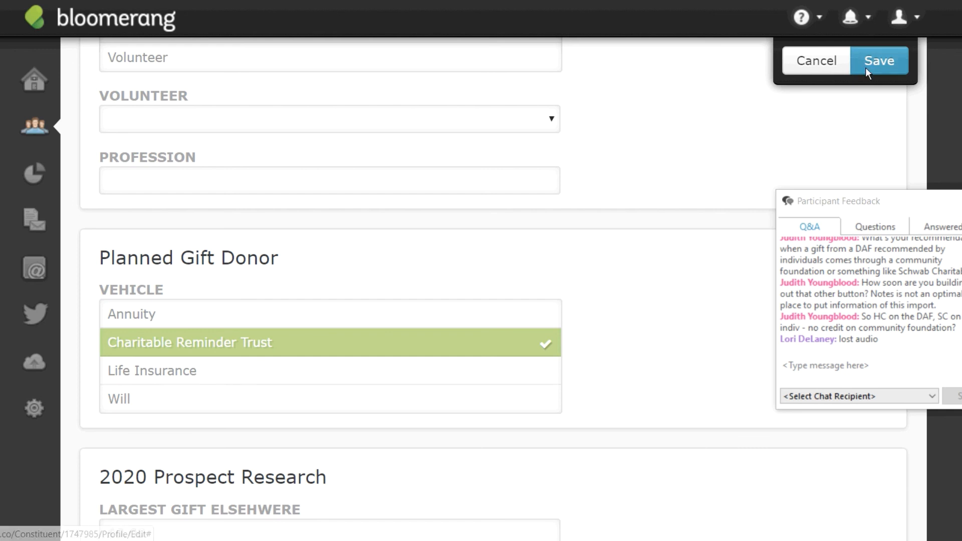
click(131, 398)
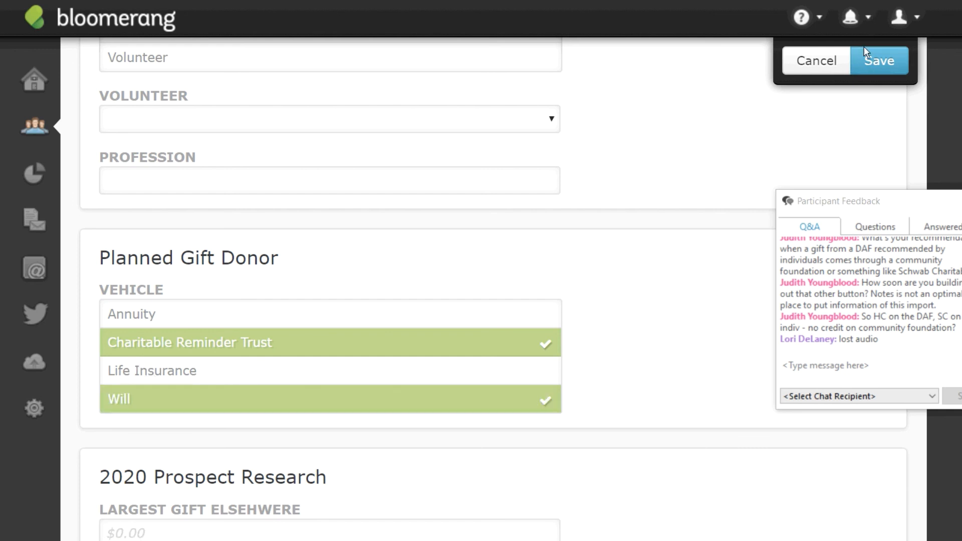
click(873, 67)
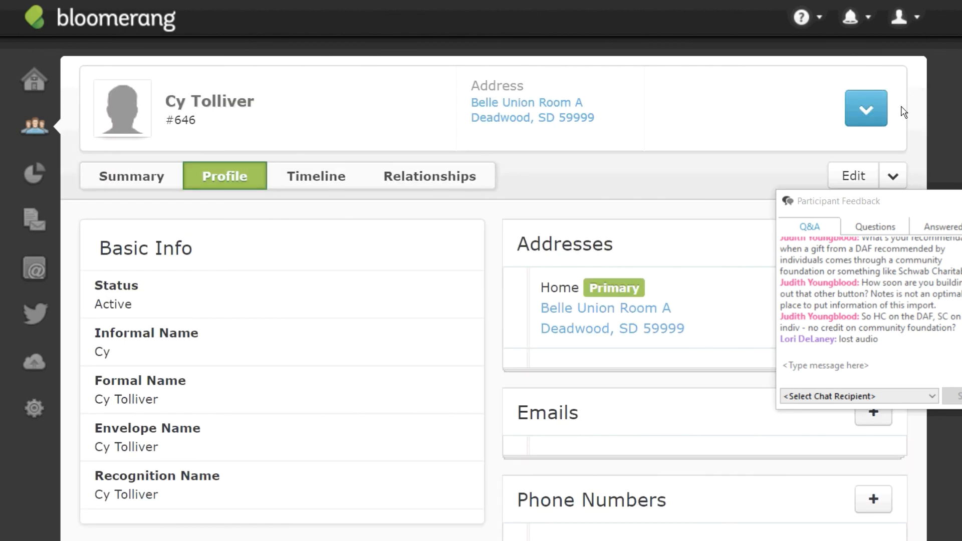
drag(901, 197, 950, 345)
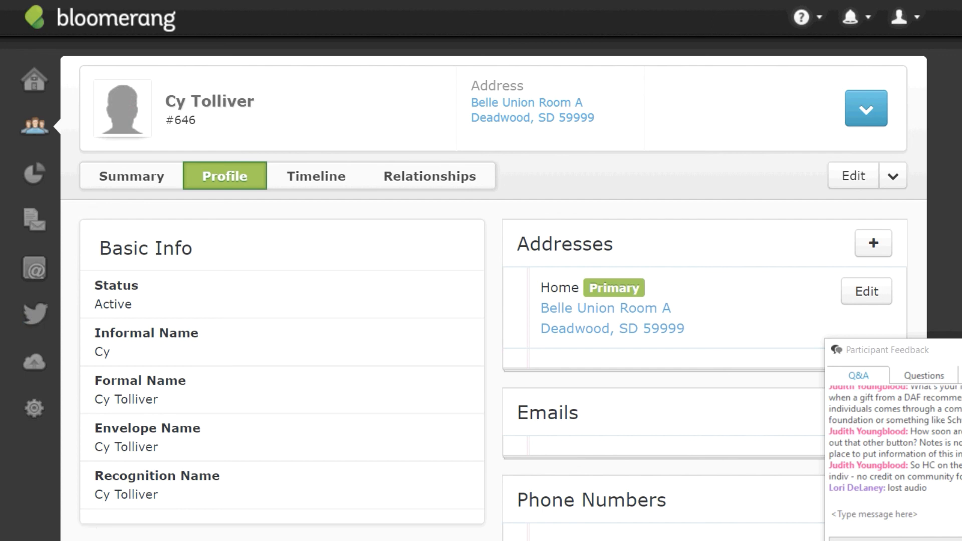
double_click(113, 305)
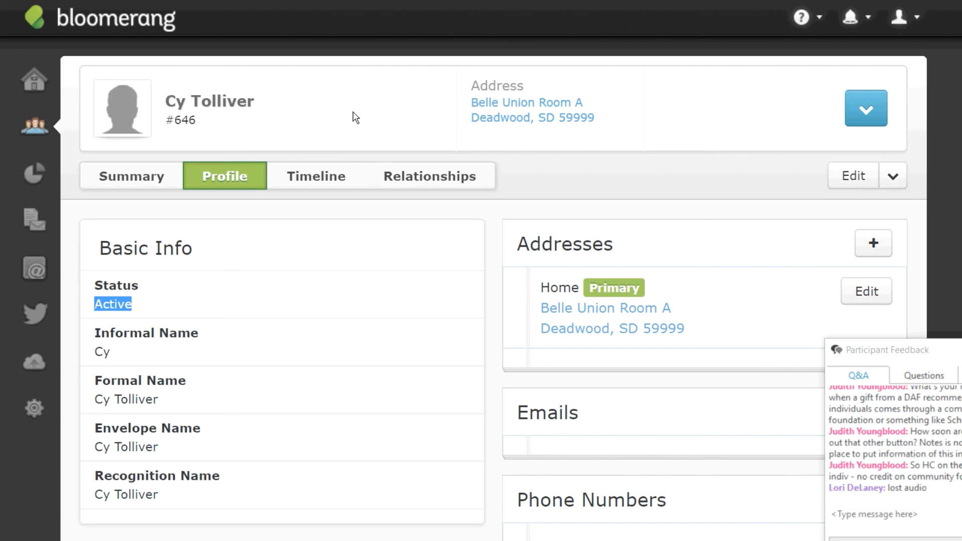
From the Reports List, create a new Constituents report built from scratch.
click(31, 170)
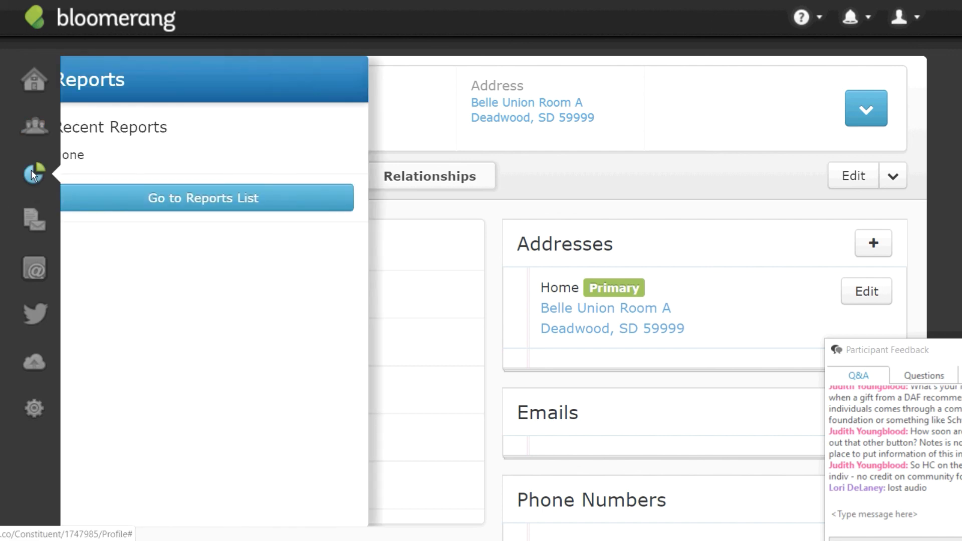
click(200, 197)
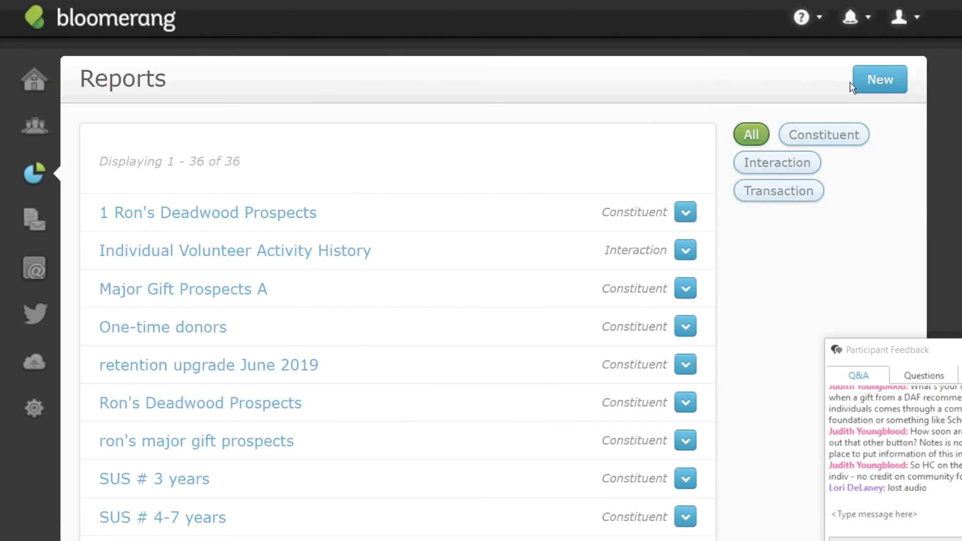
click(869, 82)
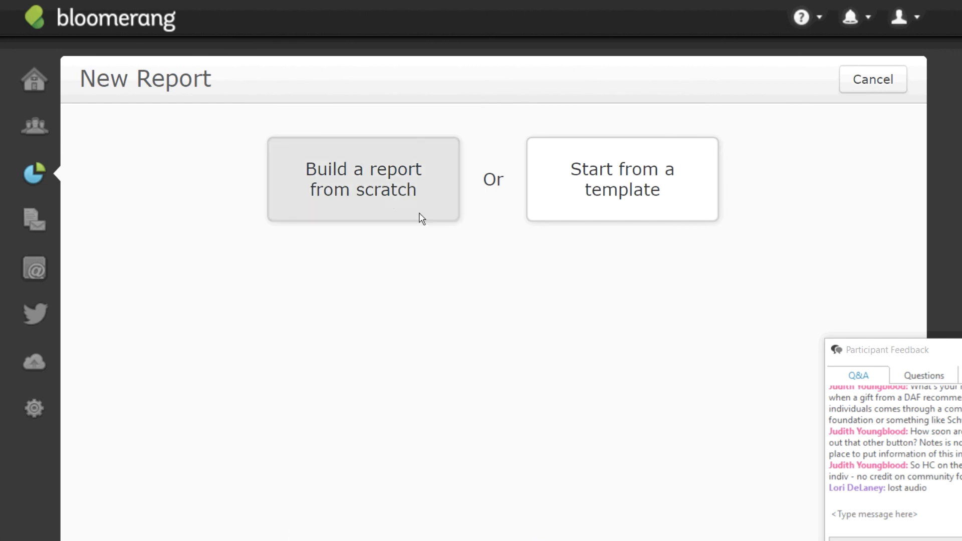
click(392, 198)
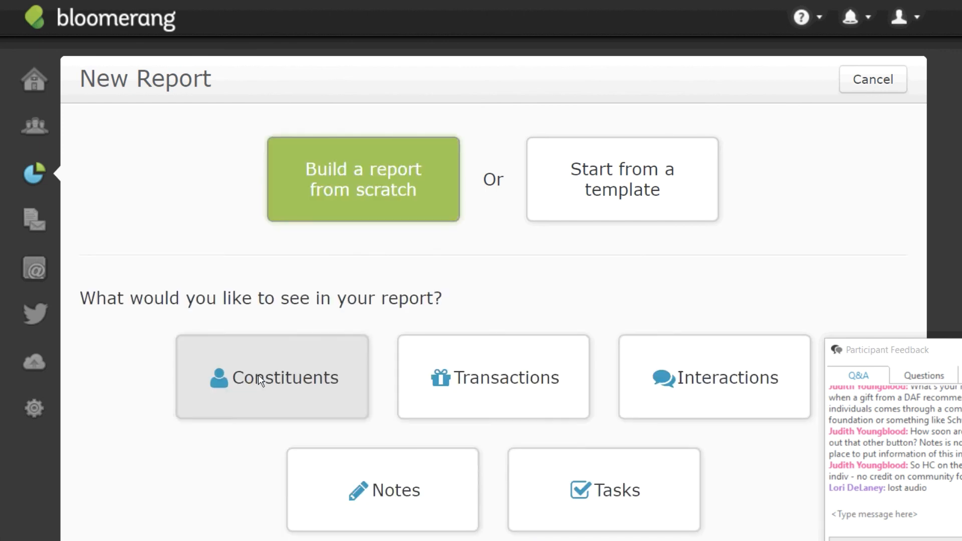
click(261, 380)
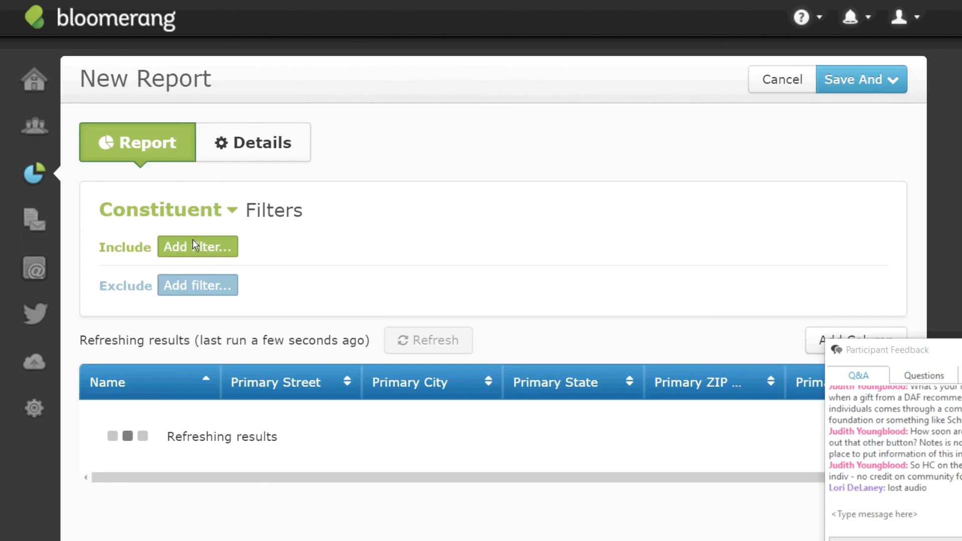
Add a Has Transactions filter restricted to Specific Transactions.
click(193, 241)
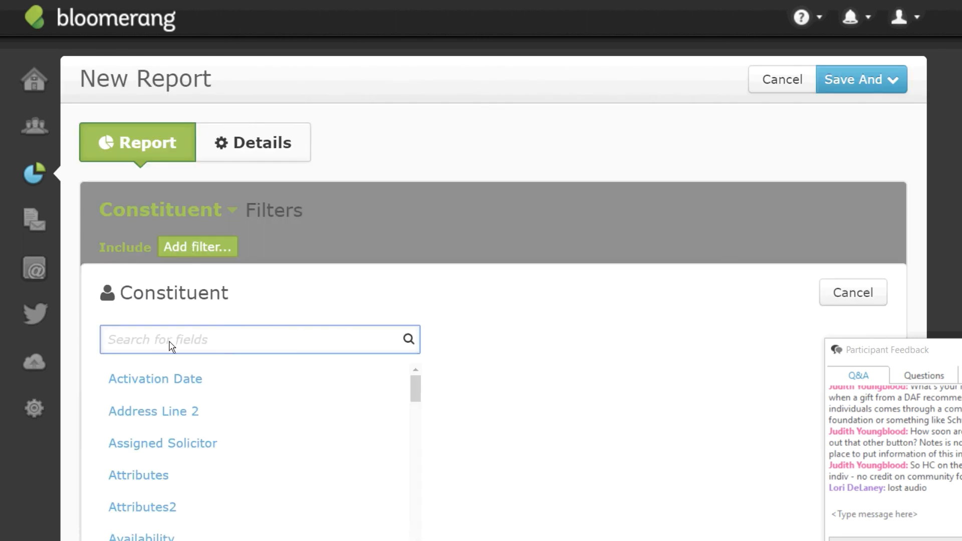
text(has )
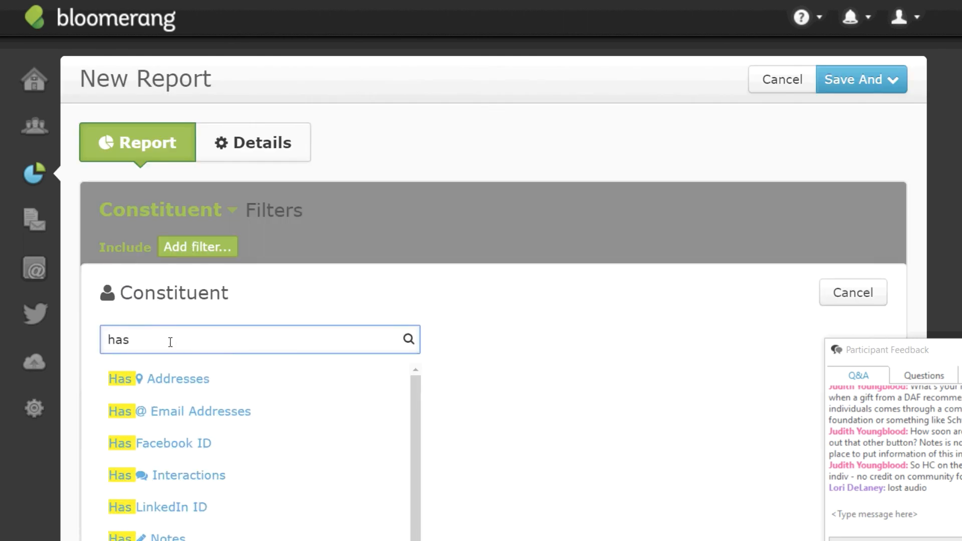
text(t)
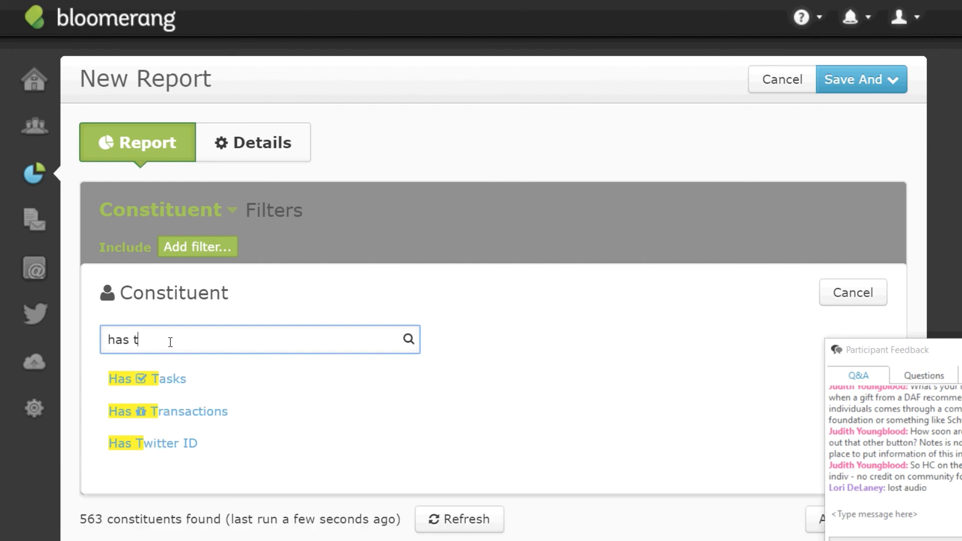
click(167, 416)
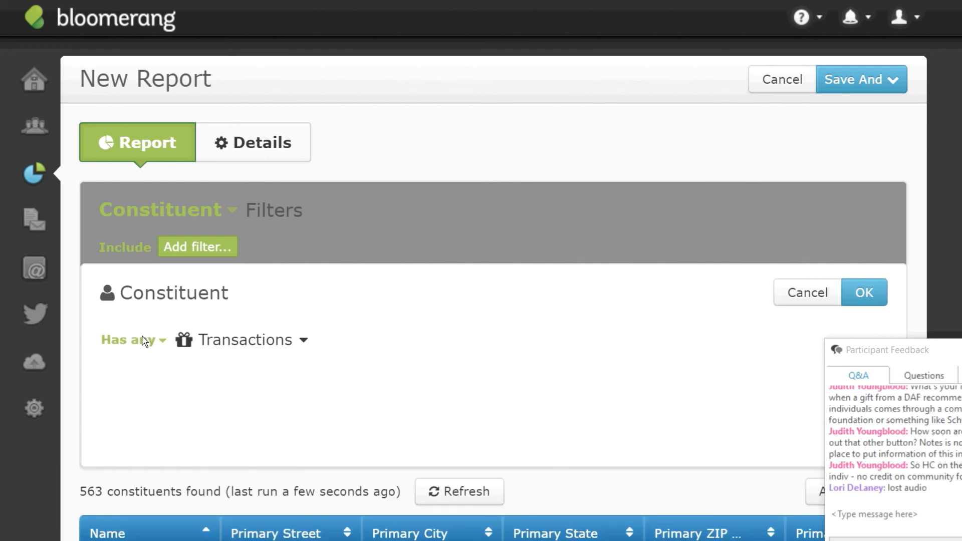
click(216, 345)
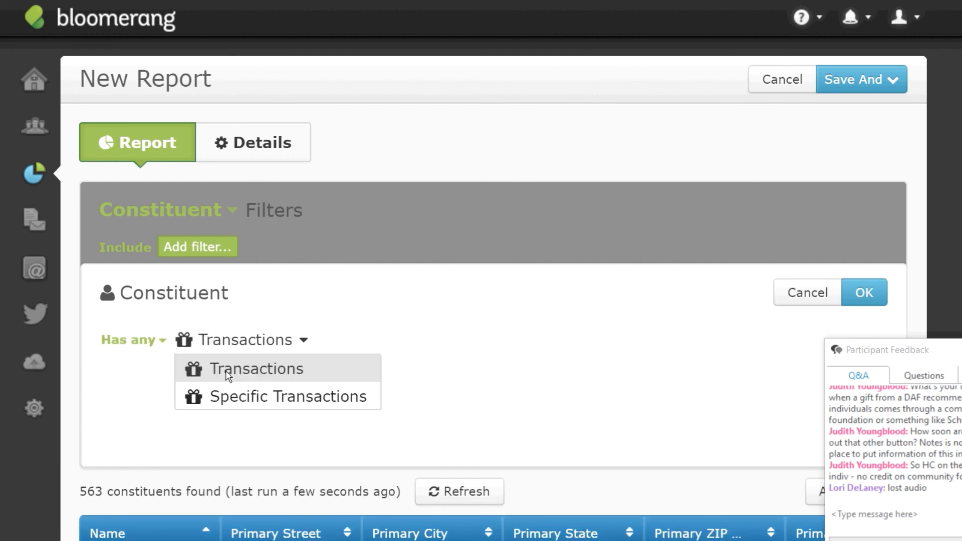
click(238, 410)
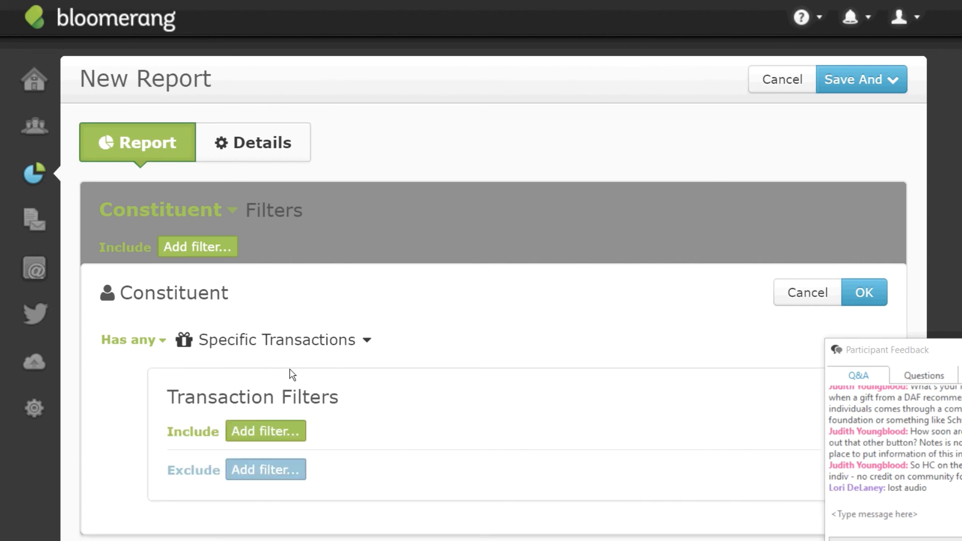
Add a transaction Date condition of the previous 730 days and apply the filter.
click(269, 431)
text(date3)
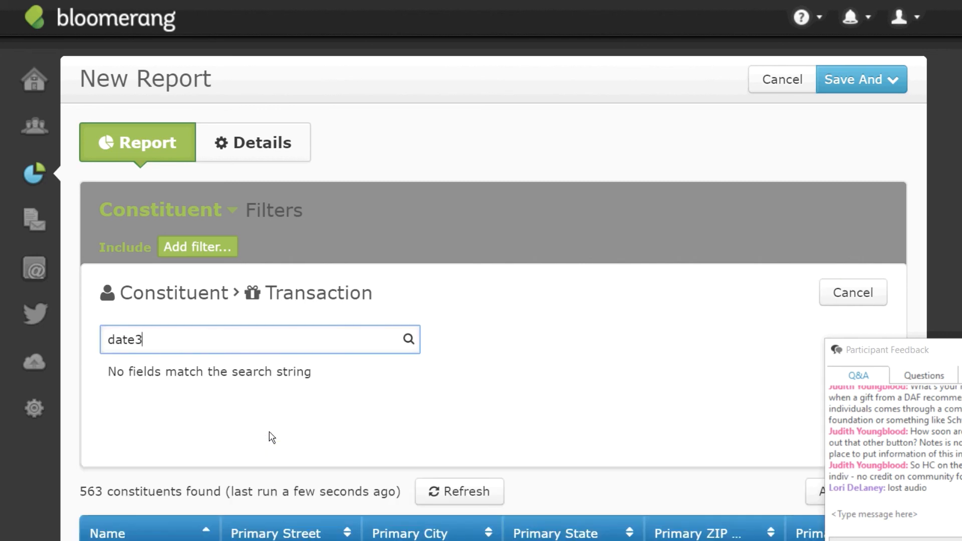
key(BackSpace)
click(119, 444)
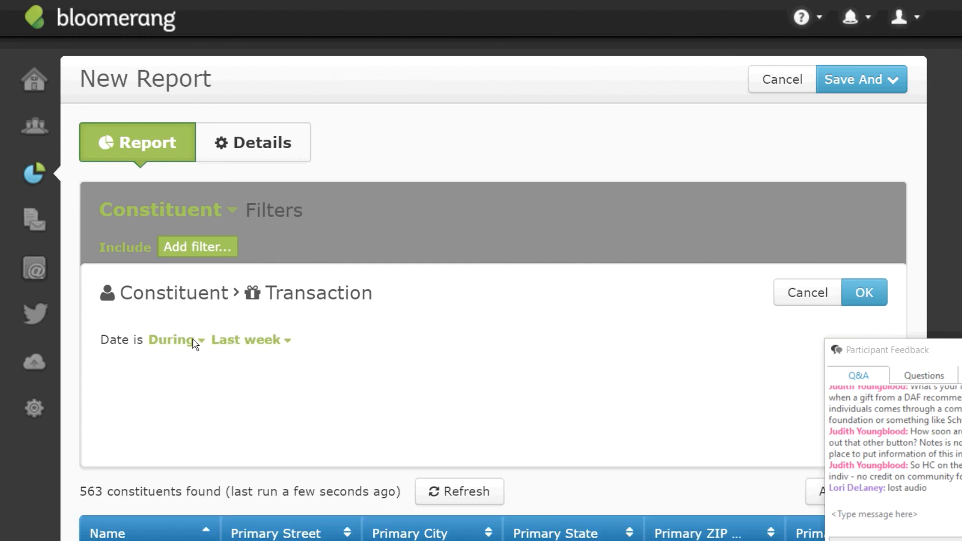
click(244, 343)
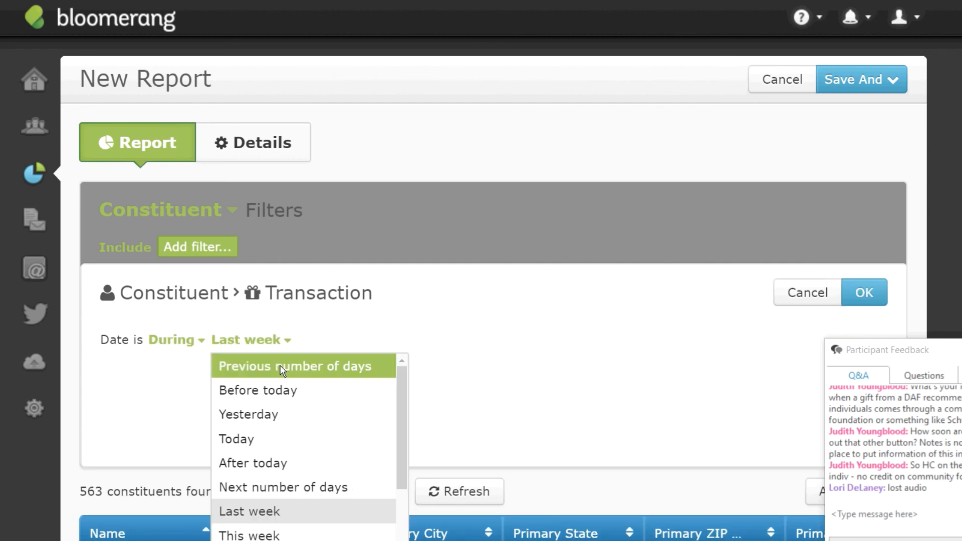
click(280, 370)
click(423, 341)
text(730)
click(864, 291)
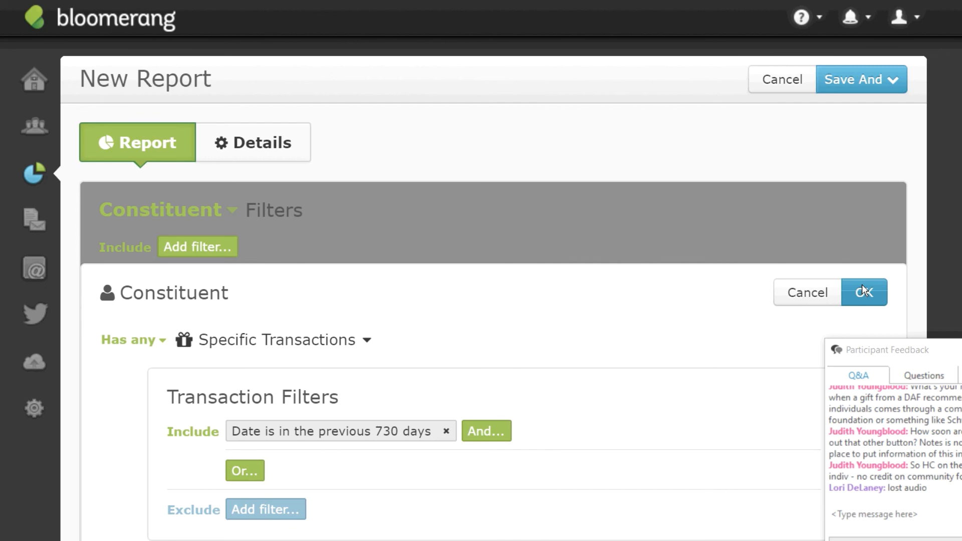
click(864, 292)
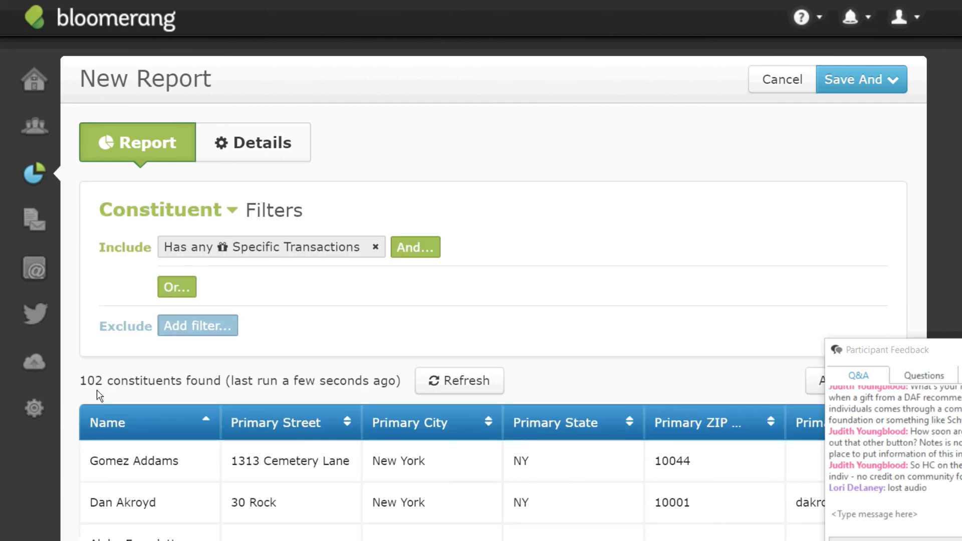
Add an OR filter group and pick the Vehicle field.
click(176, 288)
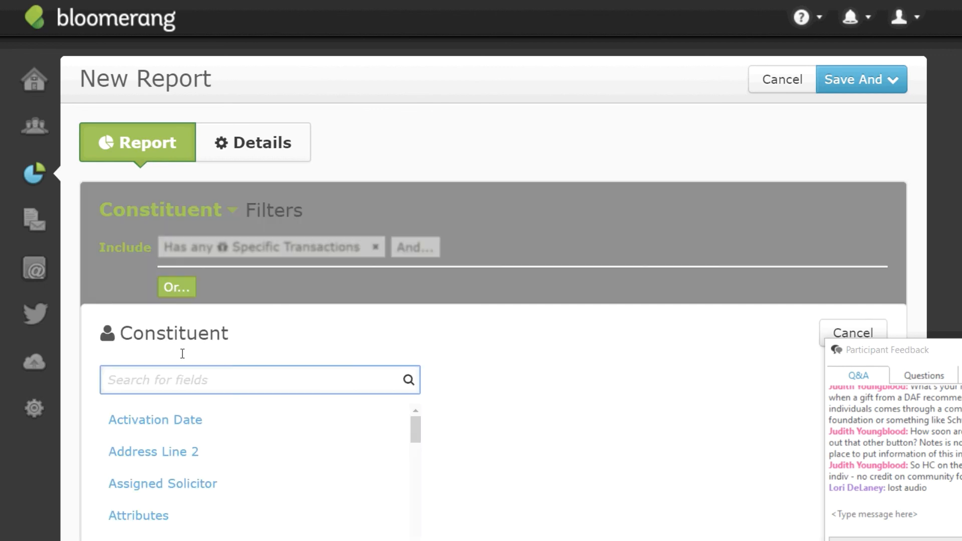
text(plan)
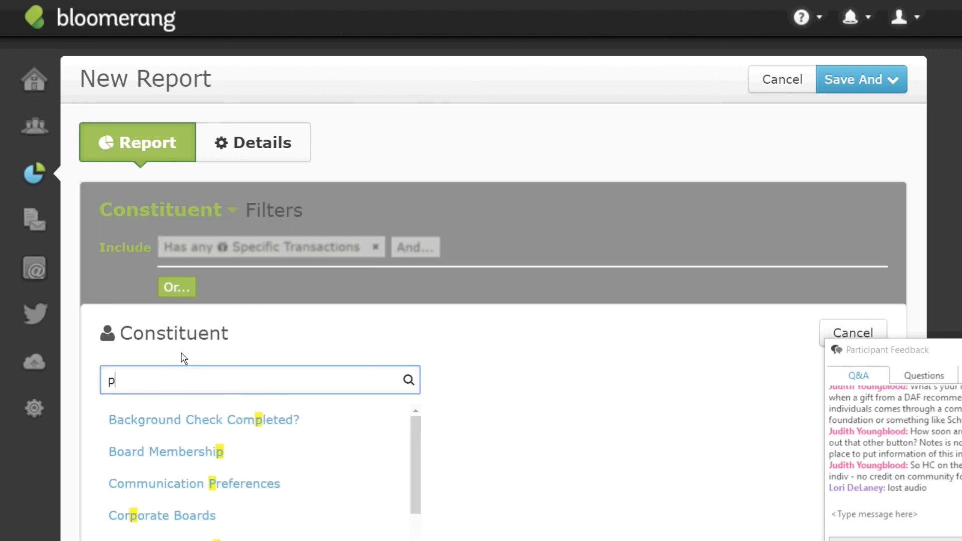
key(BackSpace)
text(n)
key(BackSpace)
key(BackSpace)
key(BackSpace)
key(BackSpace)
text(pl)
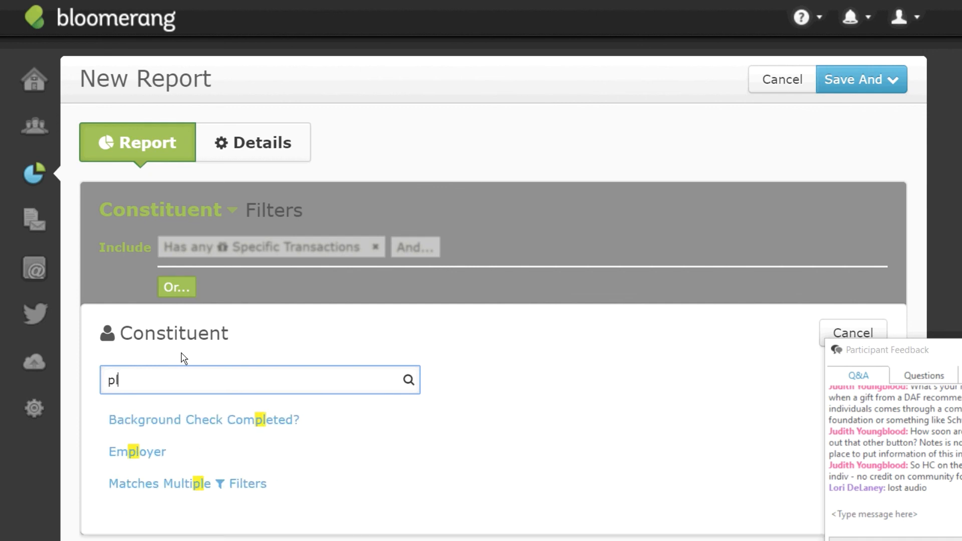
text(an)
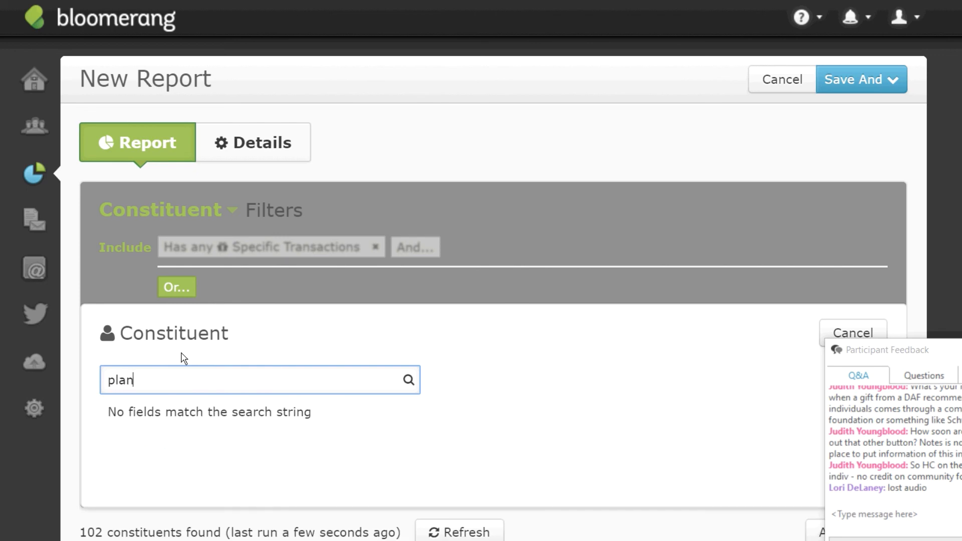
key(BackSpace)
key(BackSpace)
key(BackSpace)
key(BackSpace)
text(;v)
key(BackSpace)
key(BackSpace)
text(veh)
key(BackSpace)
text(ehi)
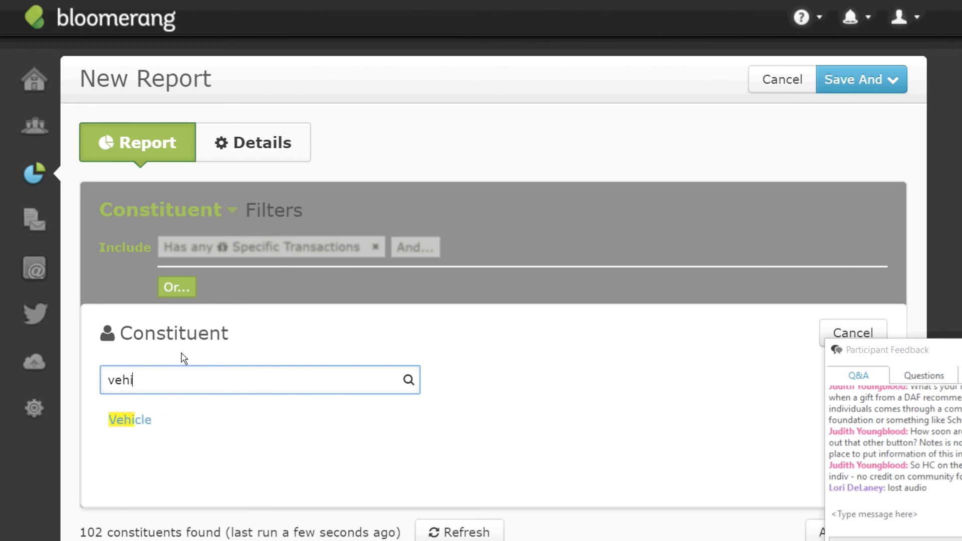
click(141, 420)
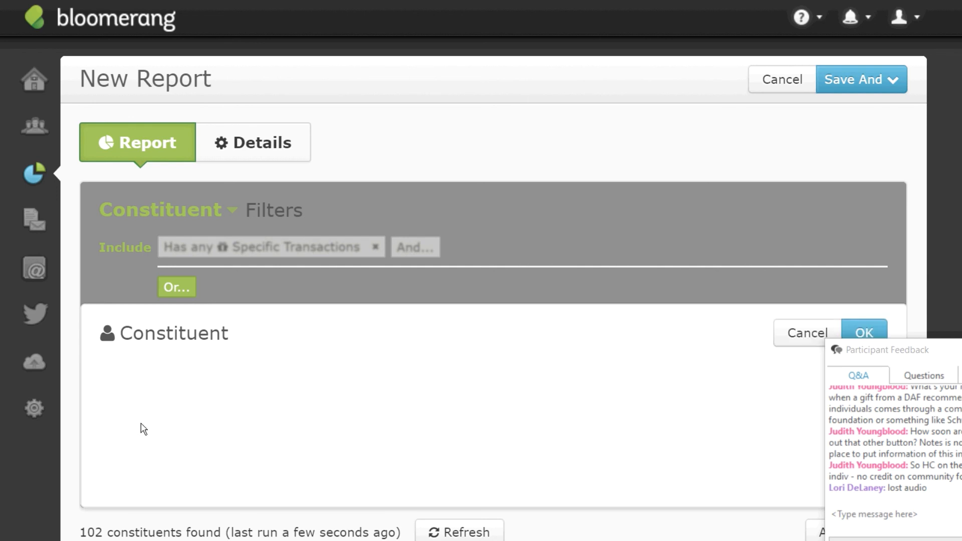
Apply the Vehicle filter with Any value, bringing the report to 103 constituents.
click(253, 381)
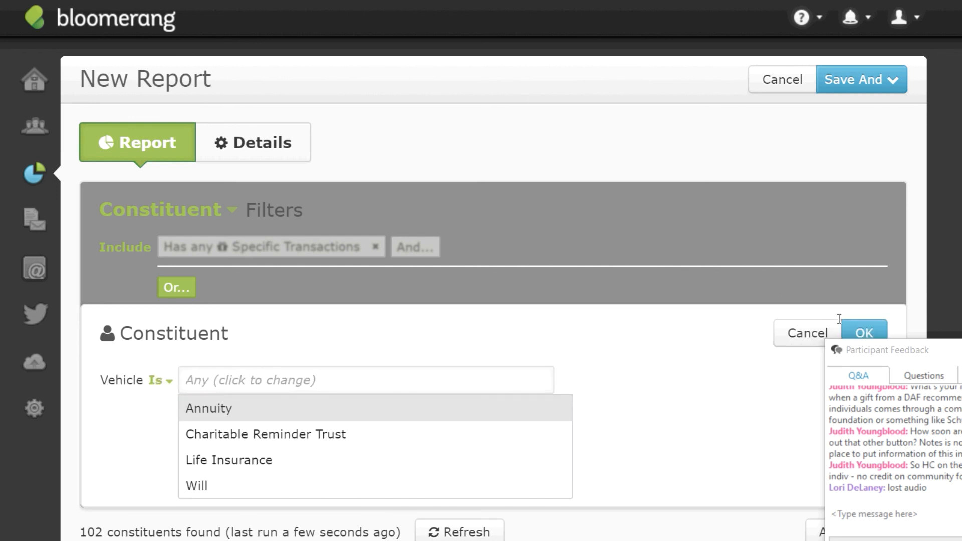
click(858, 330)
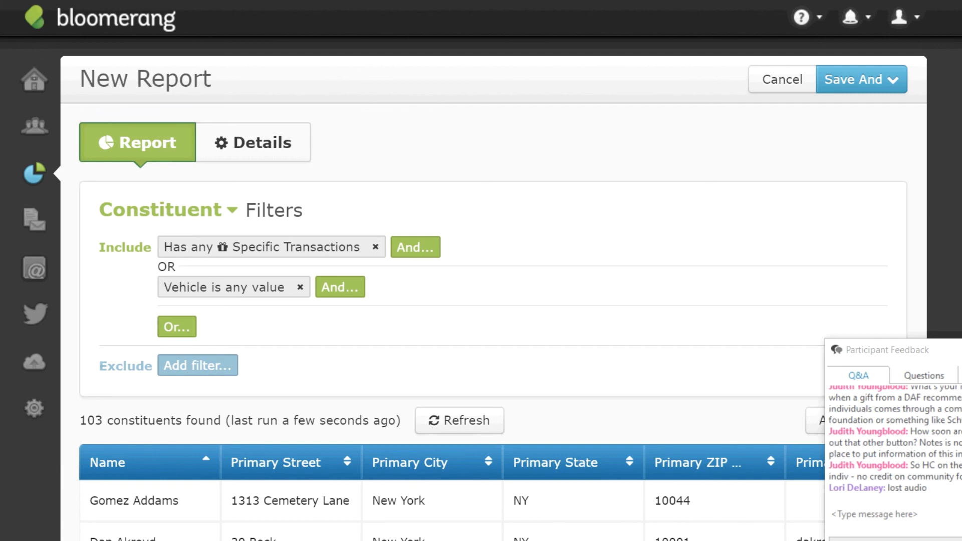
scroll(493, 301, down, 2)
scroll(493, 301, up, 1)
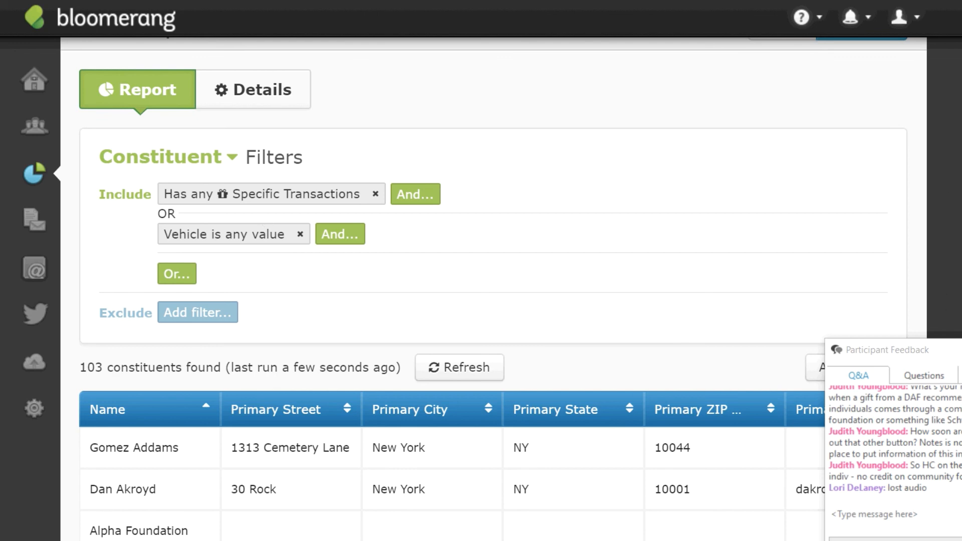
scroll(625, 262, up, 1)
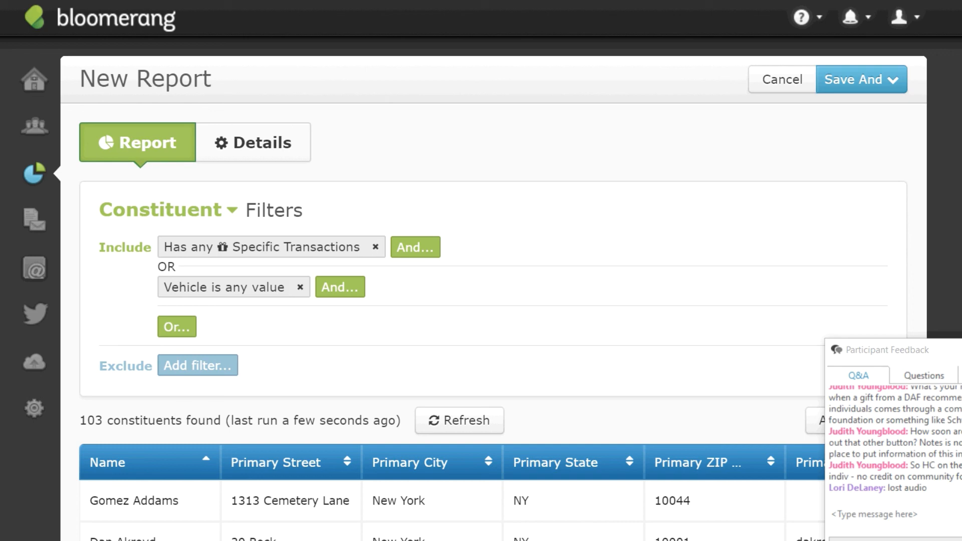
Leave the unsaved report and open the first recent account's Profile tab.
click(37, 131)
click(117, 211)
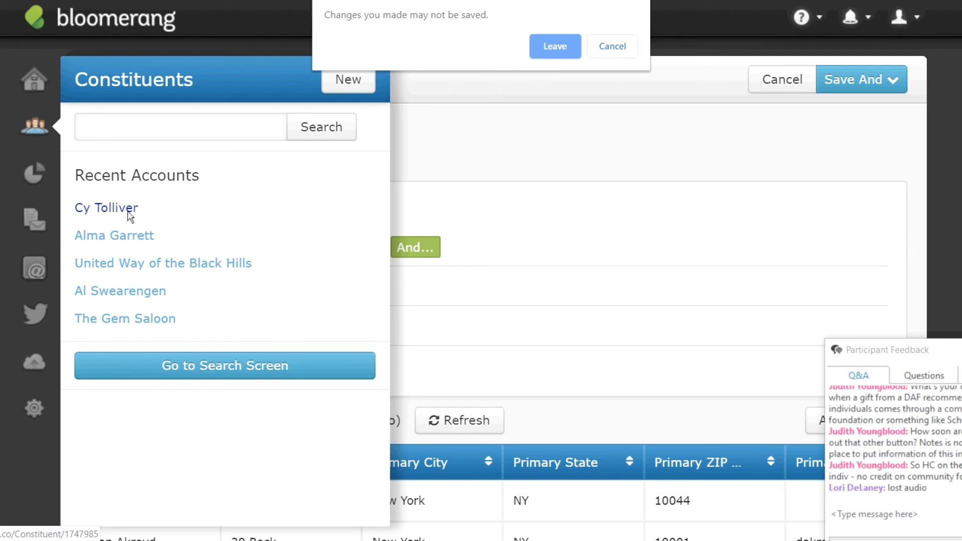
click(562, 47)
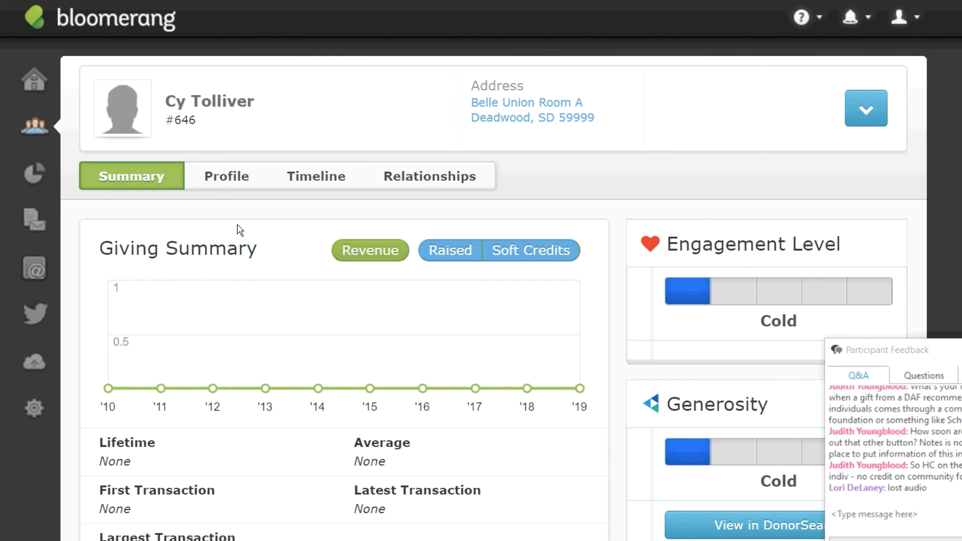
click(237, 182)
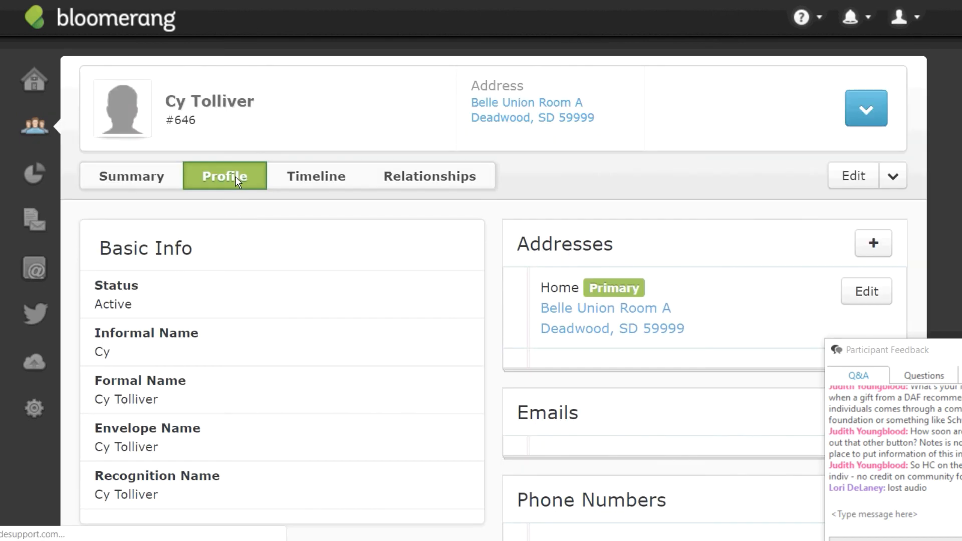
Change the constituent's Status to Deceased and save the profile.
click(894, 180)
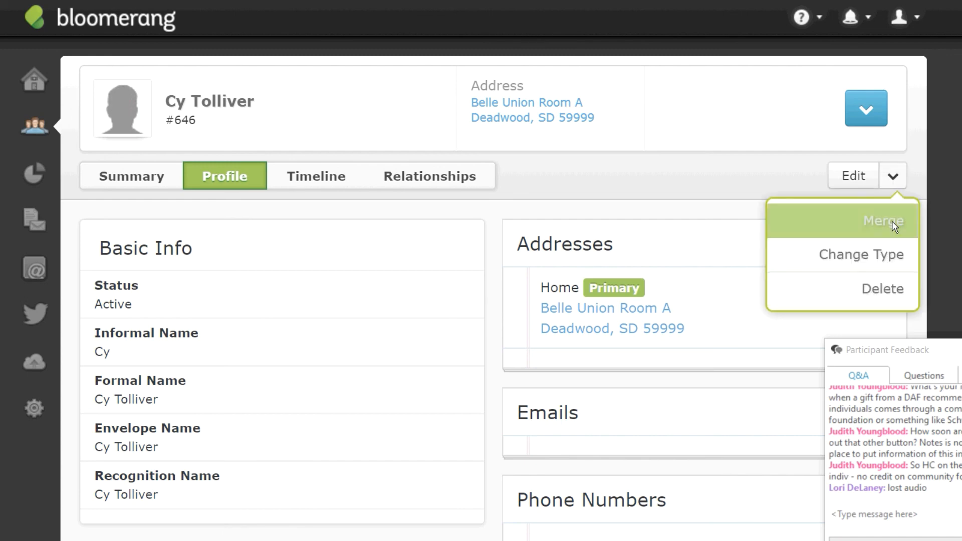
drag(691, 171, 853, 183)
click(853, 183)
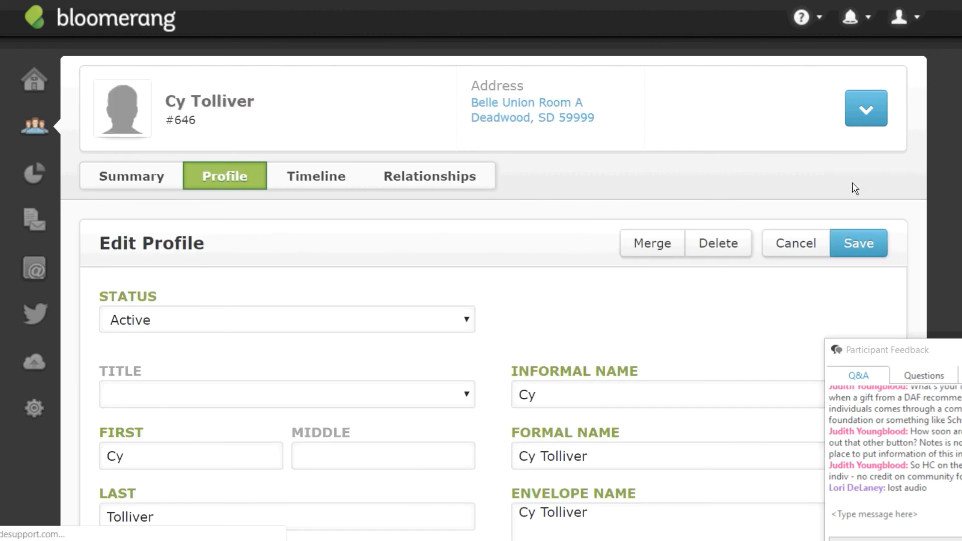
click(470, 324)
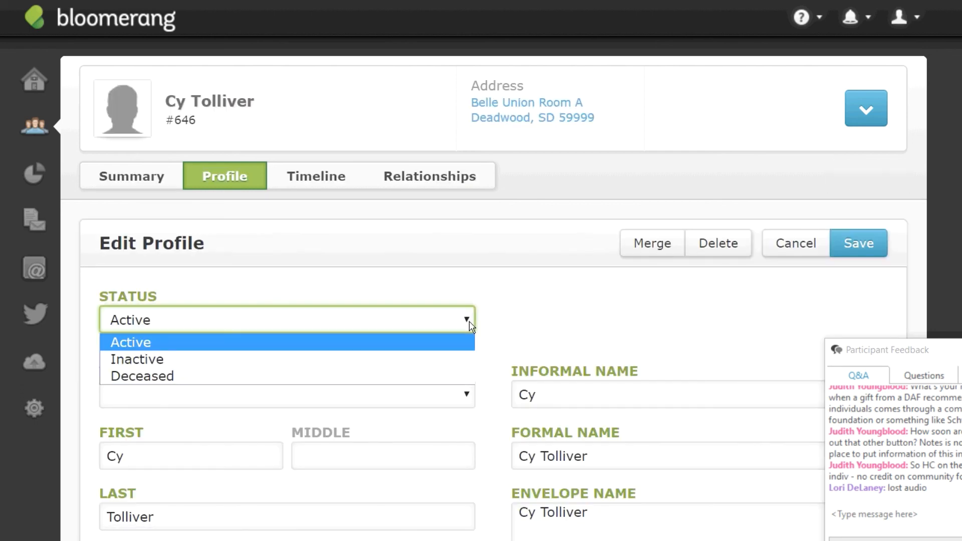
click(145, 379)
click(856, 242)
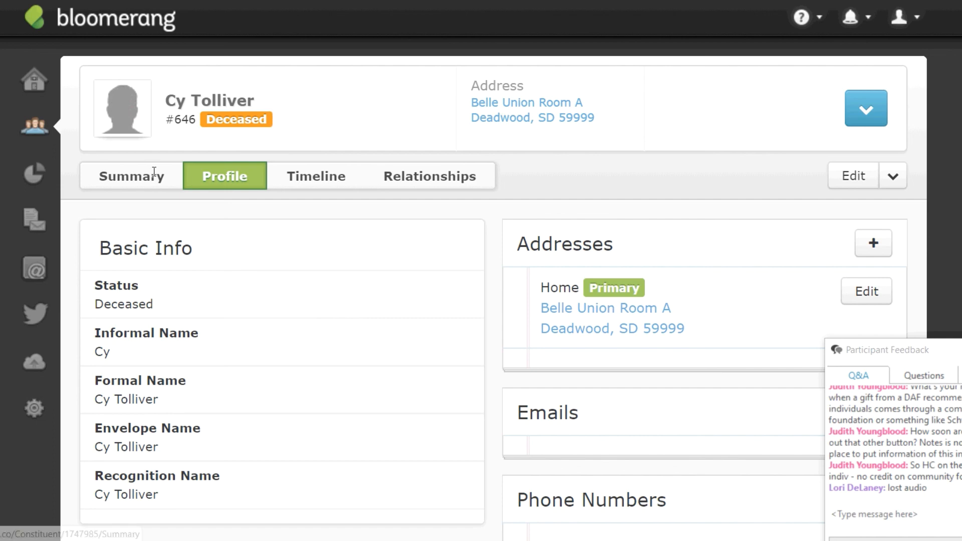
Return to the constituent's Summary tab to review the giving totals.
click(156, 175)
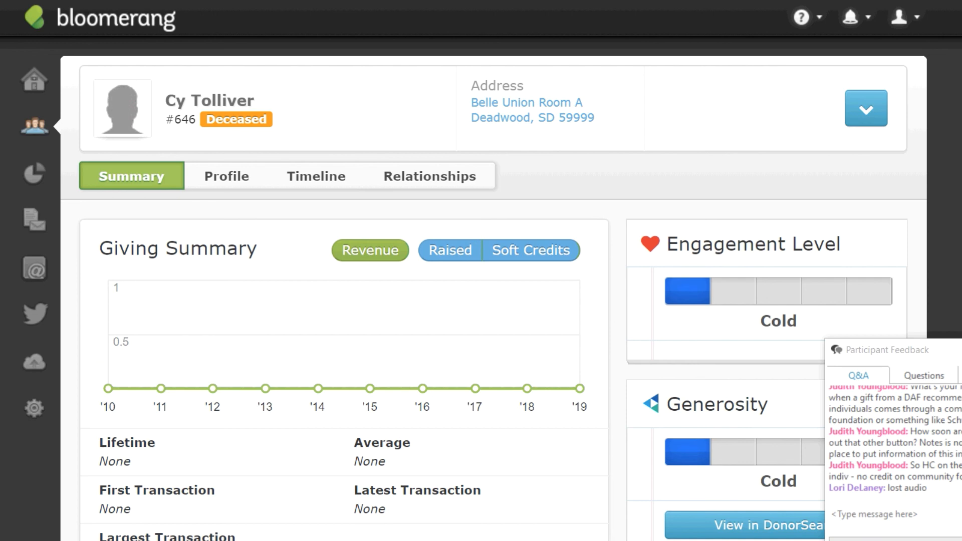
scroll(494, 301, down, 2)
scroll(494, 301, up, 2)
Start a new note for the constituent and change its date to 6/20/2119.
click(859, 97)
scroll(883, 220, down, 2)
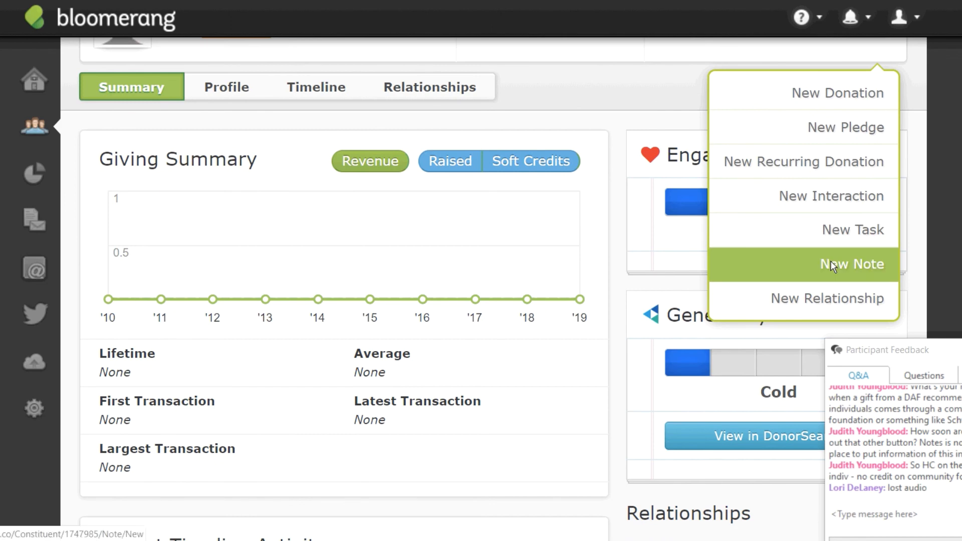
click(833, 265)
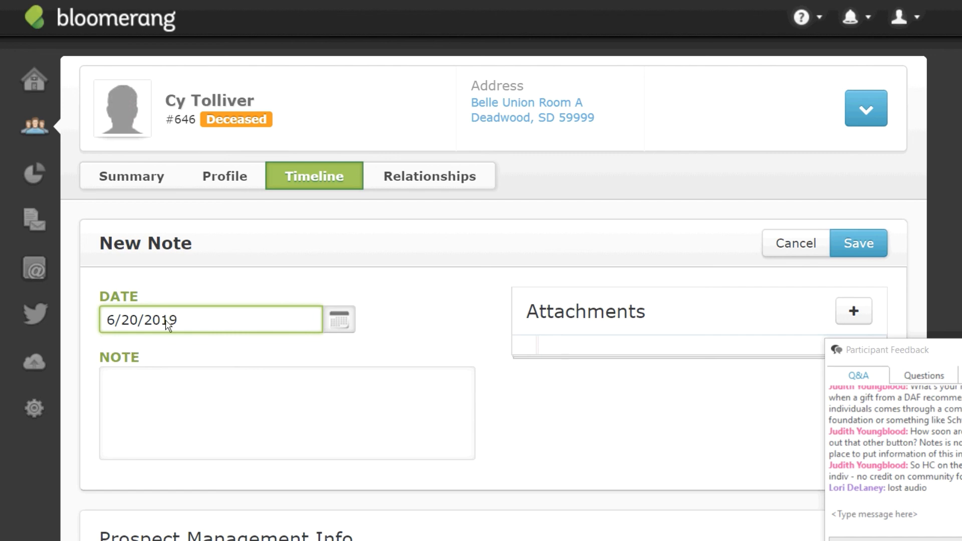
key(BackSpace)
text(1)
Write the note 'PLANNED GIFT DONOR. Notified us that we are in his will via letter from Attorney on 6/20/2019'.
click(183, 396)
text(PLANNED GIV)
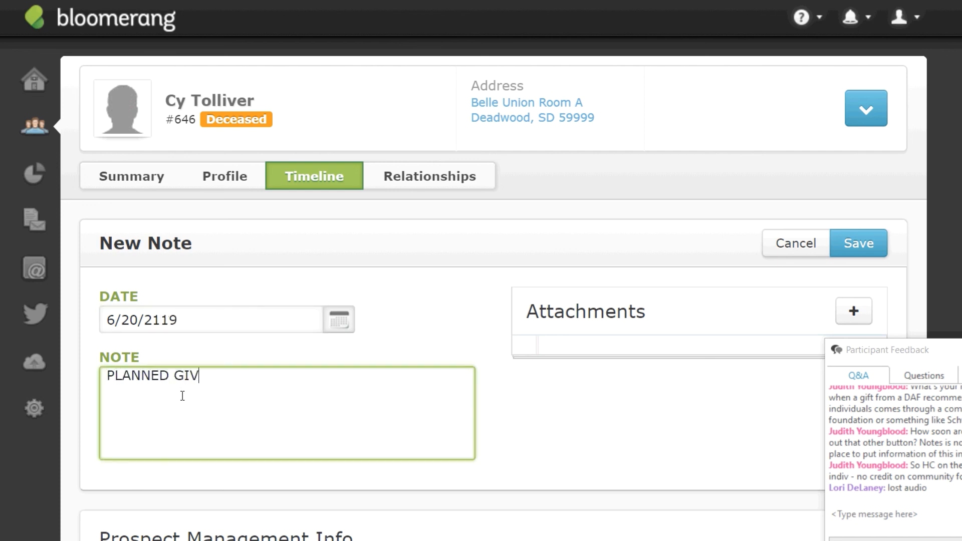
key(BackSpace)
text(FT DONOR.)
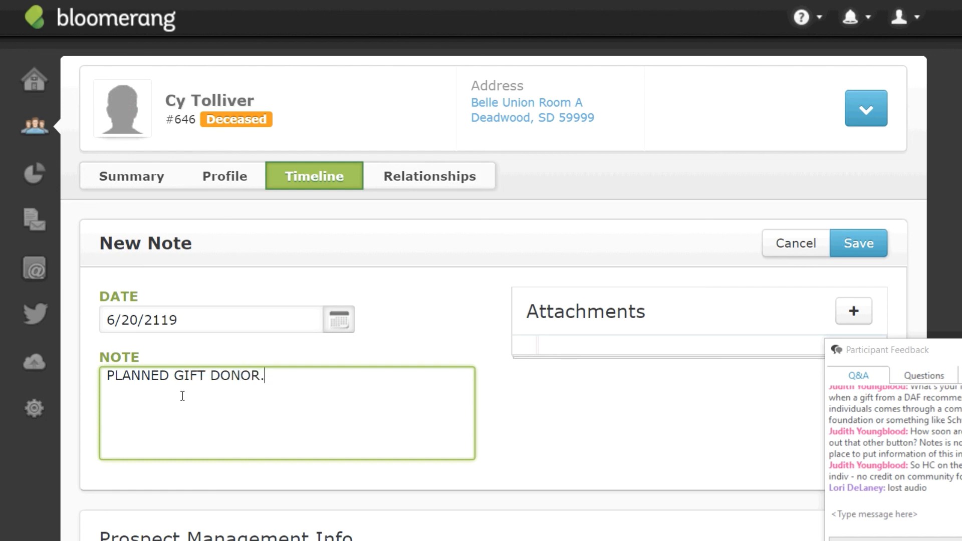
text(   Notified us that we are in his will)
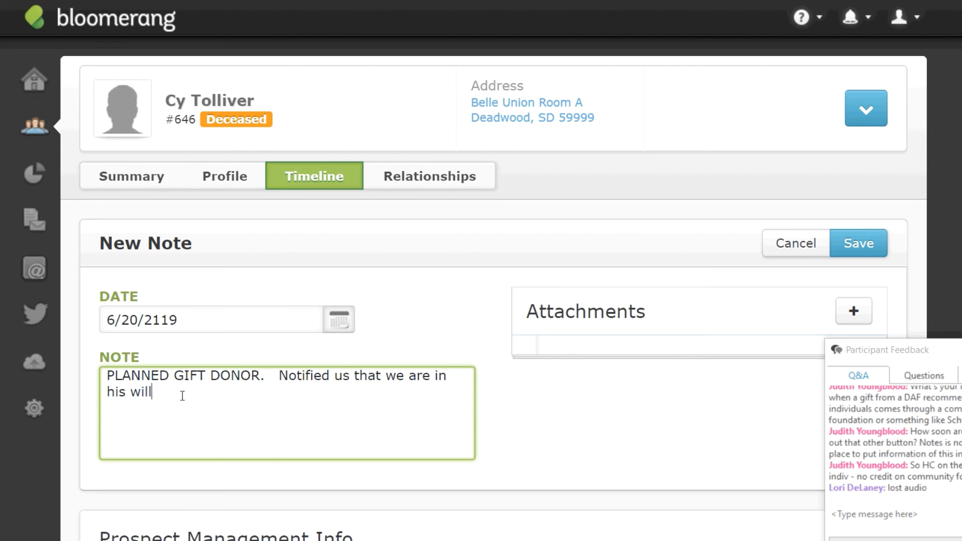
text( bb)
key(BackSpace)
key(BackSpace)
text(via letter from Attorney)
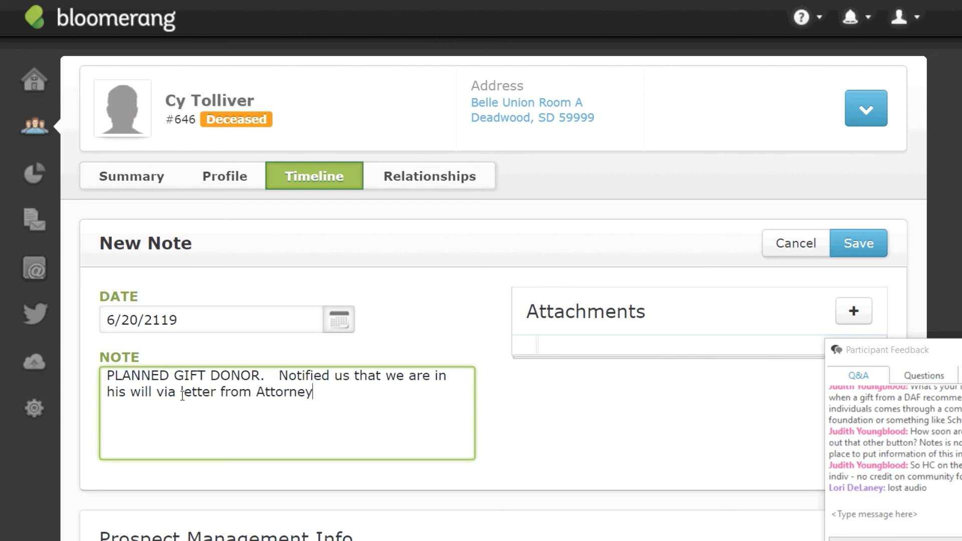
text( on 6/20/2109)
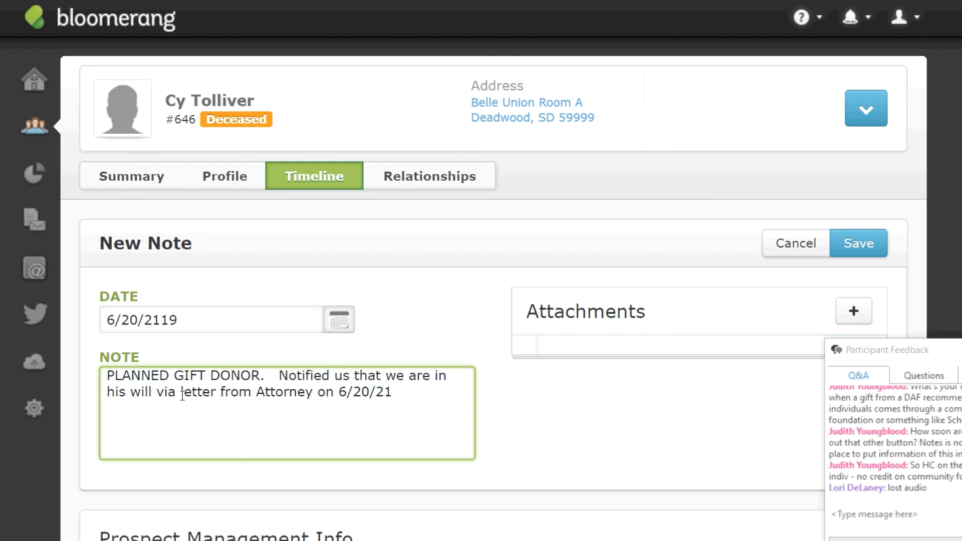
key(BackSpace)
key(BackSpace)
key(BackSpace)
text(019)
Save the note without attachments and return to the Summary tab.
click(847, 316)
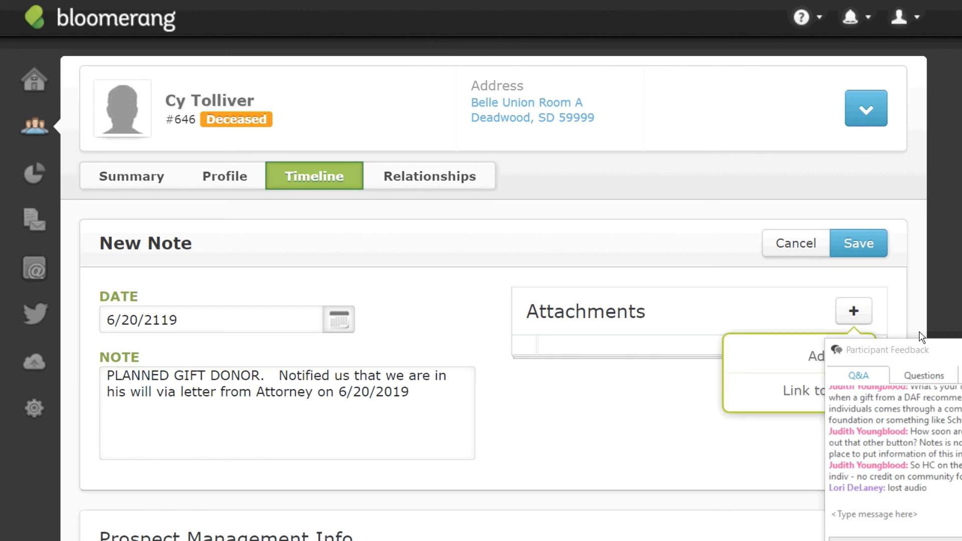
drag(924, 353, 961, 382)
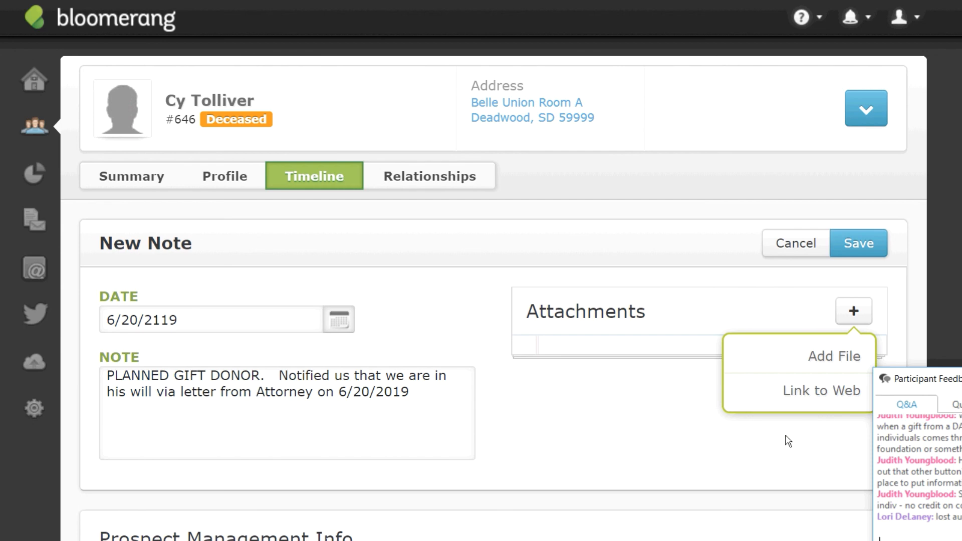
click(641, 426)
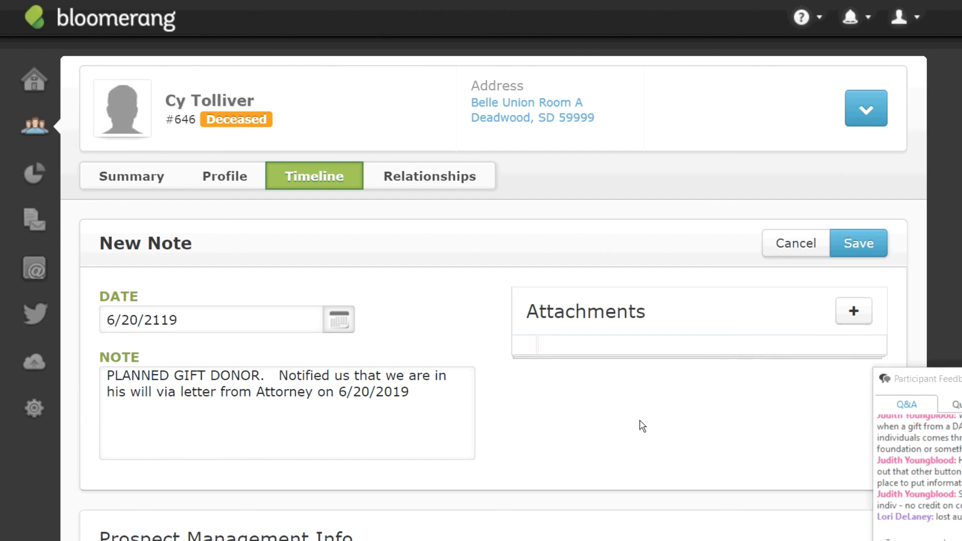
click(858, 243)
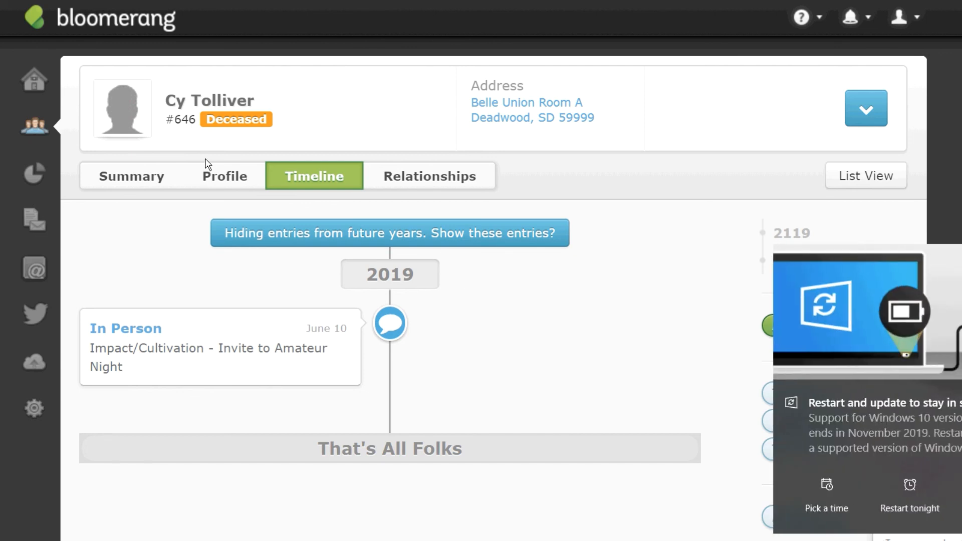
click(132, 189)
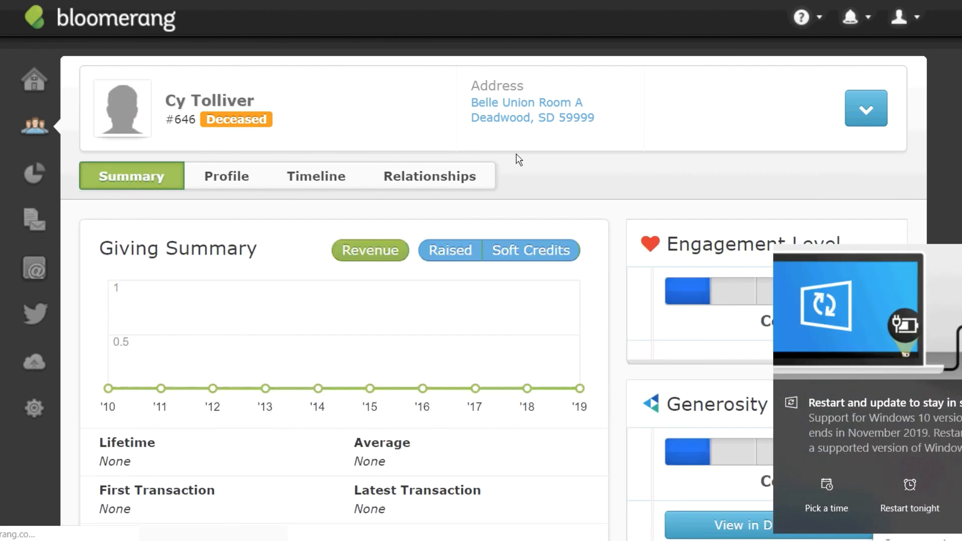